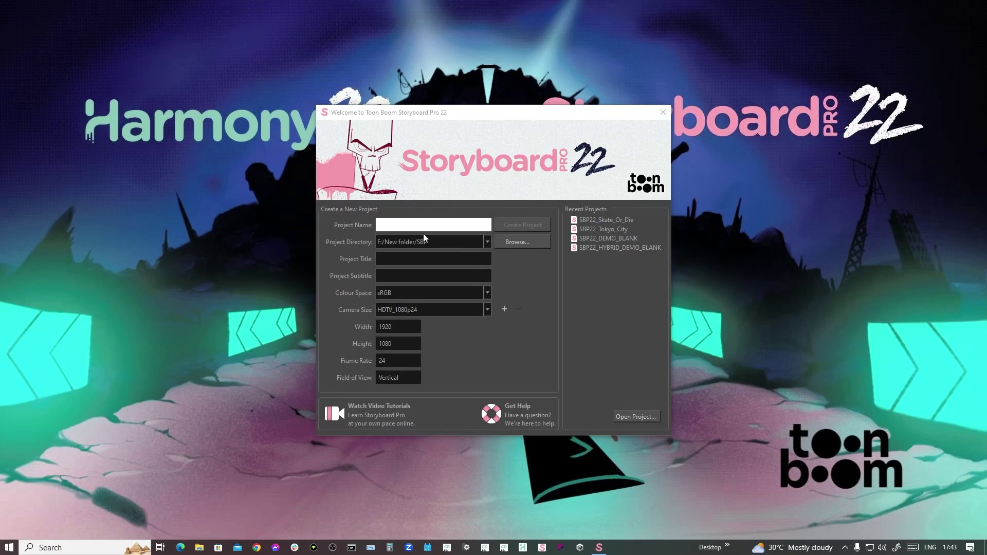
Step: Examine the project directory choices, camera size presets and custom resolution settings available for a new project
{"action": "left_click", "coordinate": [451, 244]}
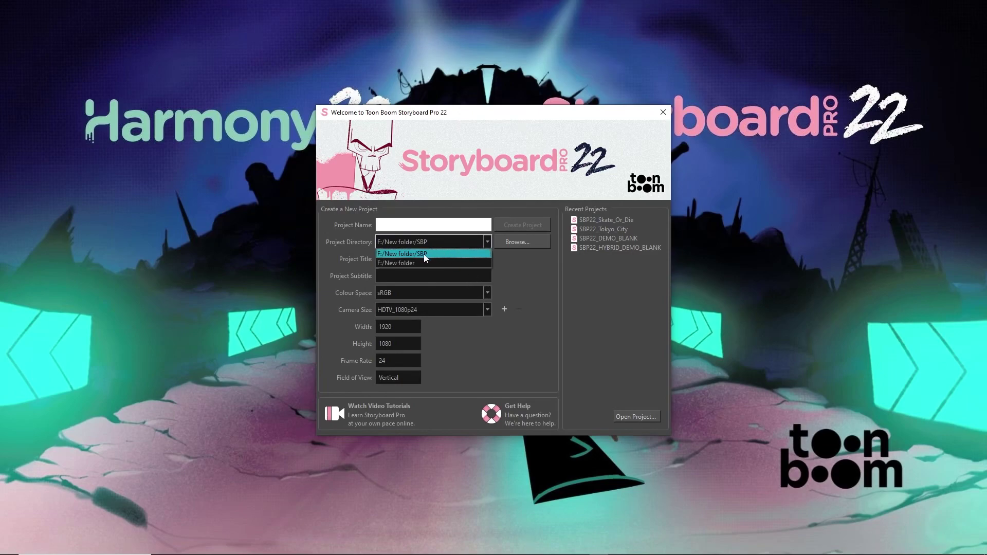
{"action": "left_click", "coordinate": [485, 276]}
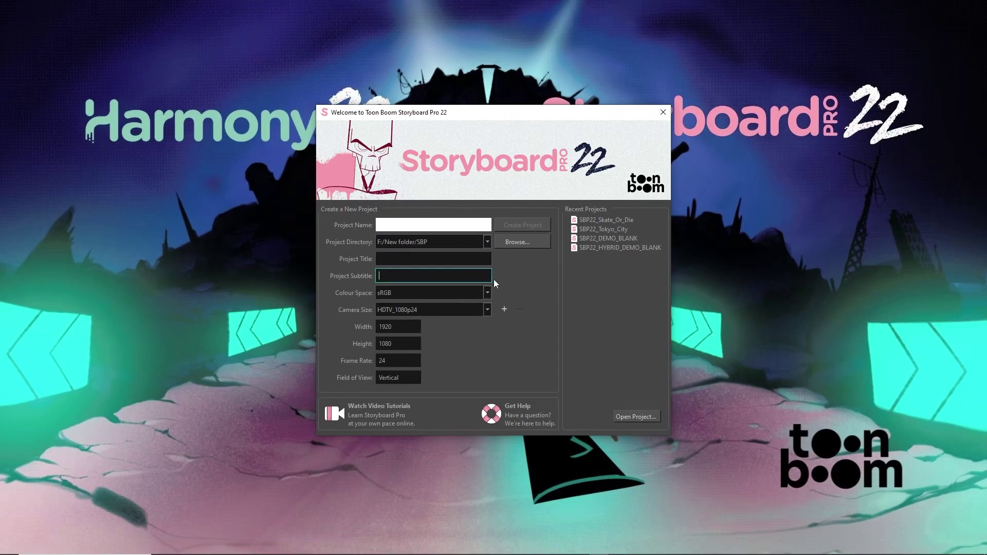
{"action": "left_click", "coordinate": [485, 307]}
{"action": "scroll", "coordinate": [487, 295], "scroll_direction": "down", "scroll_amount": 1}
{"action": "left_click_drag", "start_coordinate": [488, 339], "coordinate": [490, 390]}
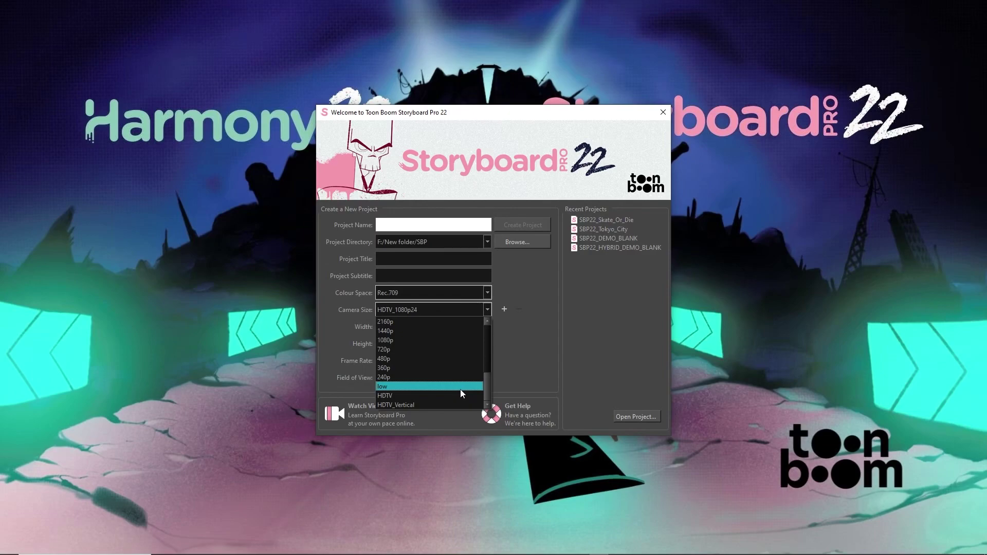
{"action": "left_click_drag", "start_coordinate": [487, 362], "coordinate": [489, 322]}
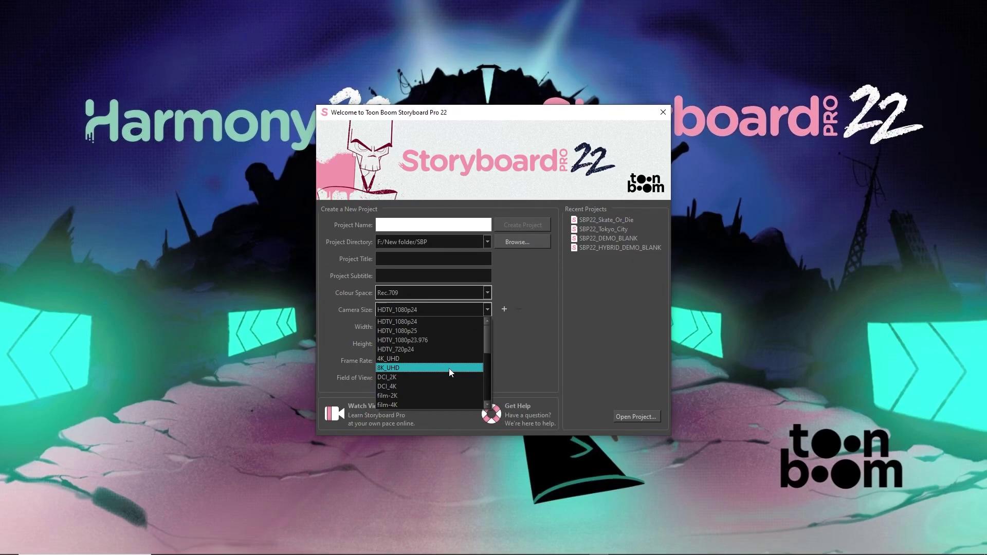
{"action": "left_click", "coordinate": [504, 309]}
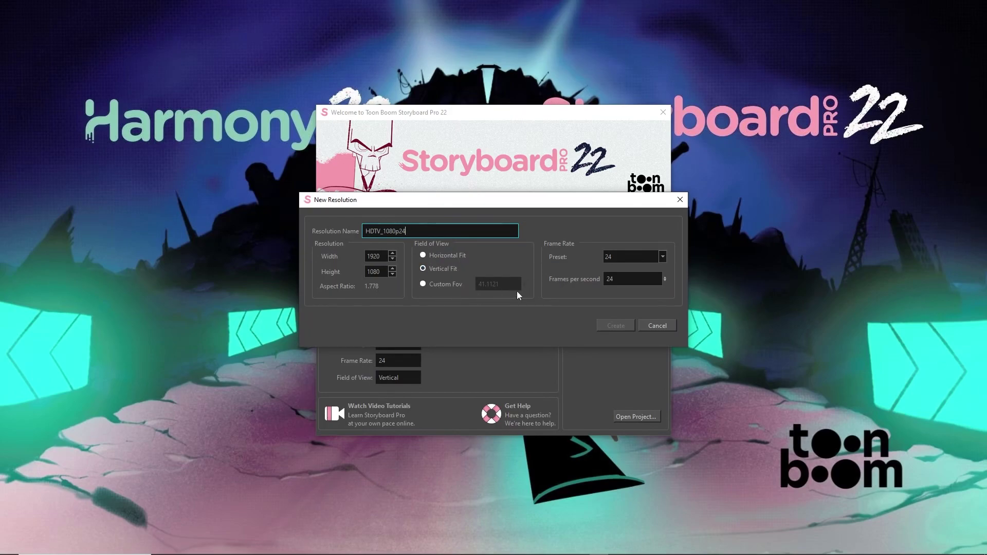
{"action": "left_click", "coordinate": [655, 328]}
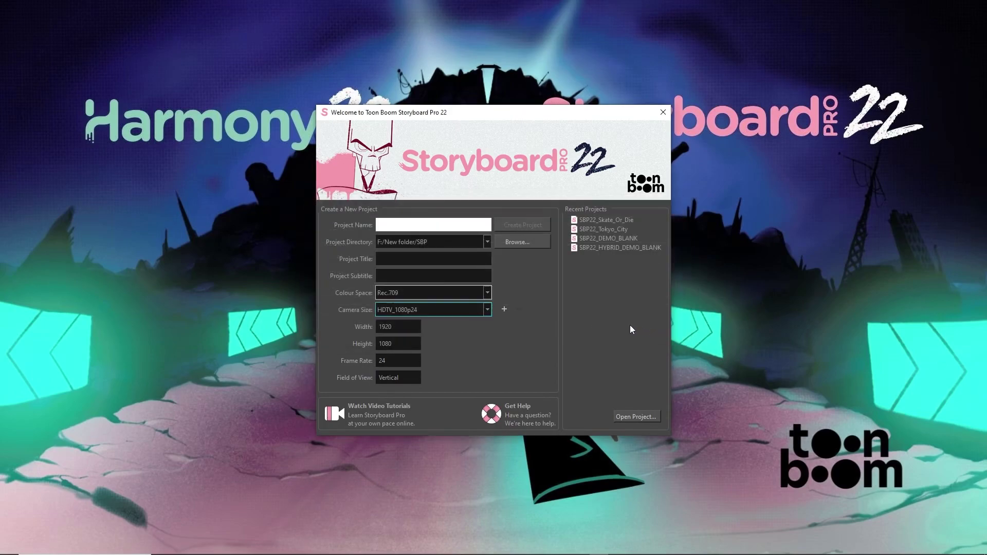
Step: Set the new project's colour space to Rec.709
{"action": "left_click", "coordinate": [485, 293]}
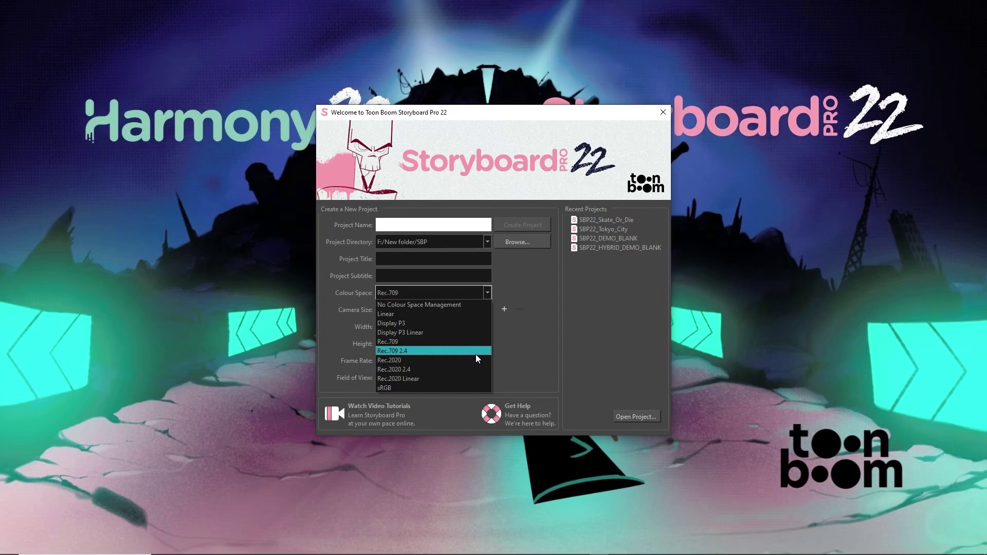
{"action": "left_click", "coordinate": [473, 341]}
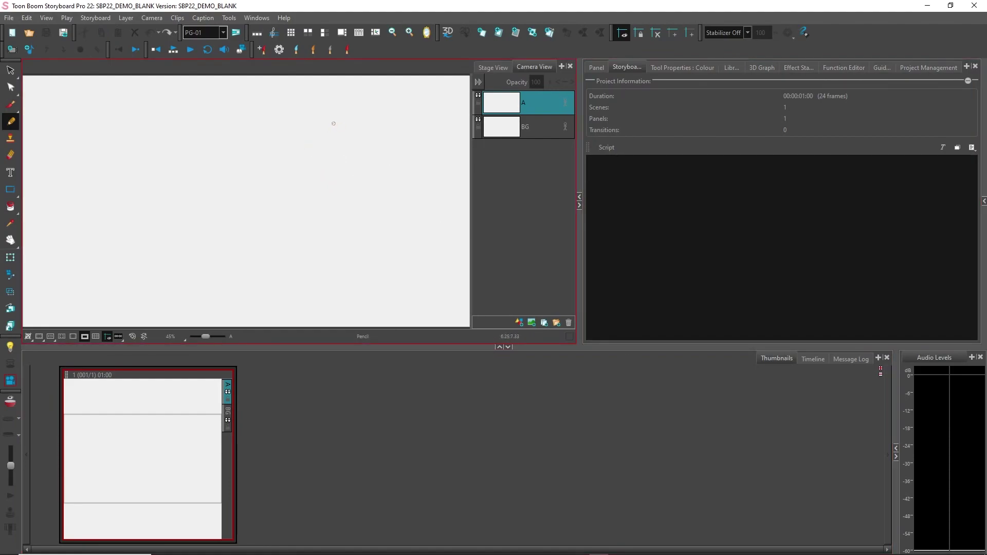
Step: Review the available workspaces and the general preferences, including the terminology style, without changing anything
{"action": "left_click", "coordinate": [214, 34]}
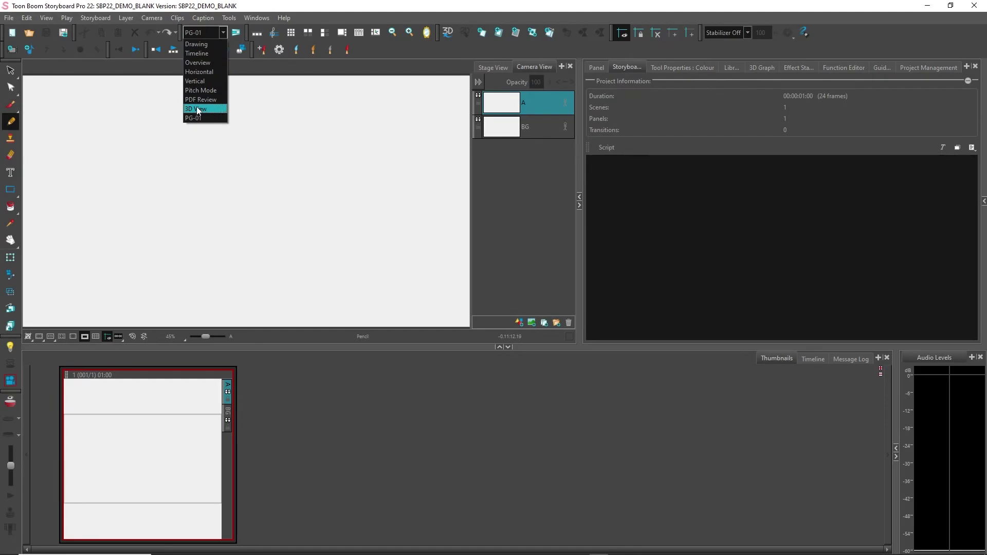
{"action": "left_click", "coordinate": [26, 18]}
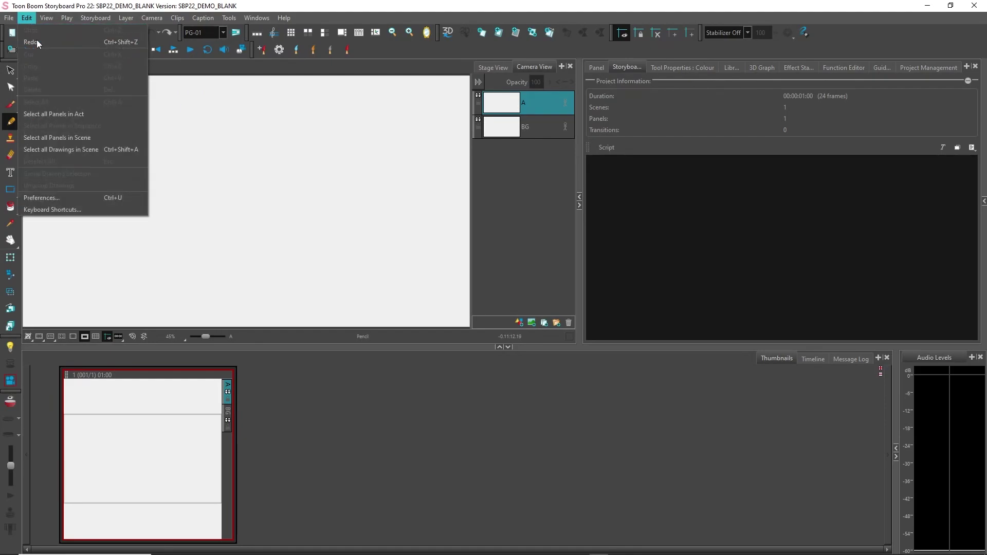
{"action": "left_click", "coordinate": [73, 198]}
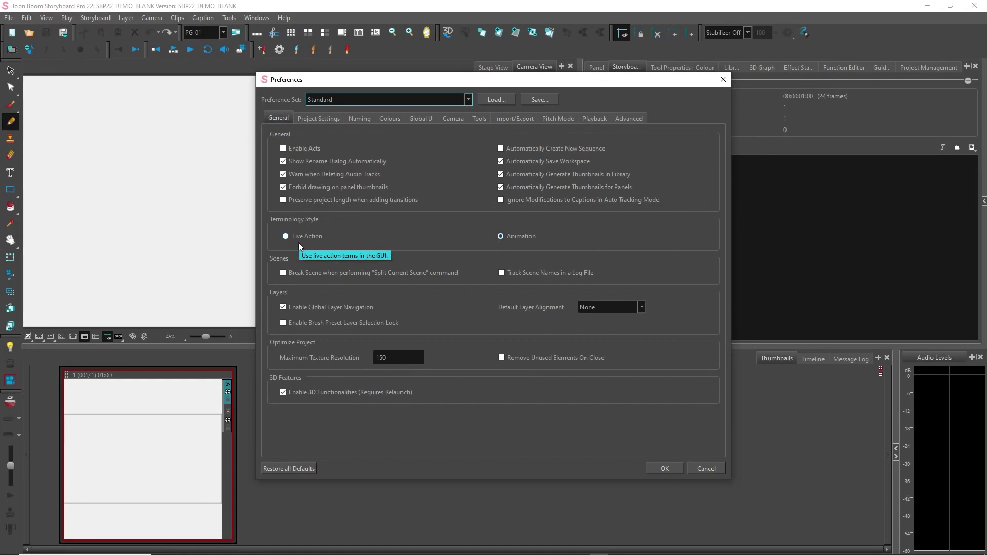
{"action": "left_click", "coordinate": [705, 468]}
{"action": "left_click", "coordinate": [745, 297]}
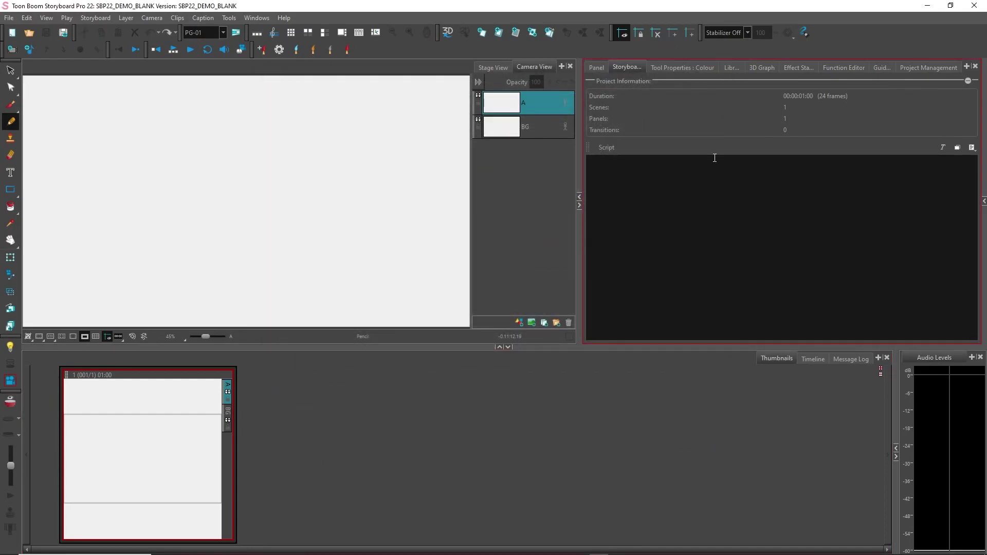
Step: Show the library and look over the templates in the SBP22_Library Templates folder
{"action": "left_click", "coordinate": [732, 68]}
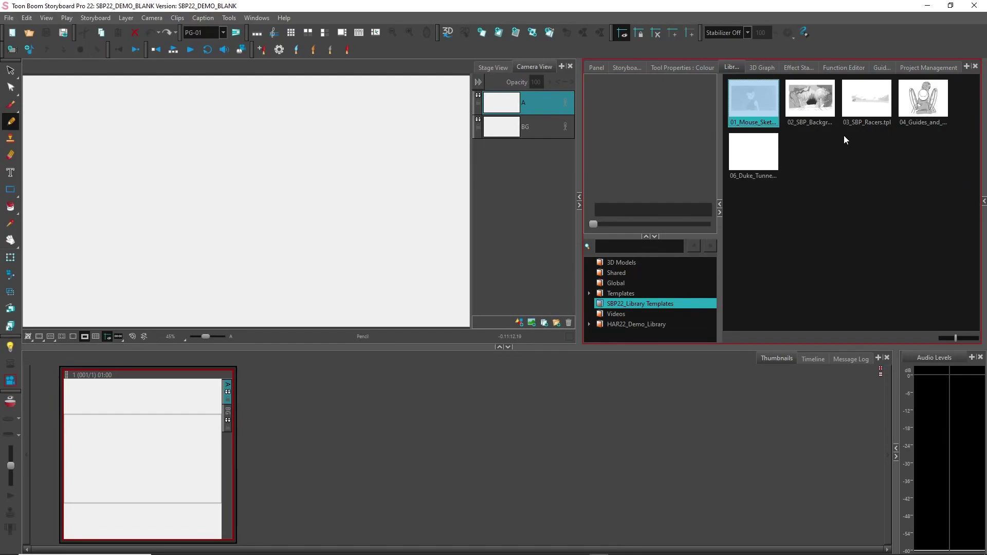
{"action": "left_click", "coordinate": [402, 484]}
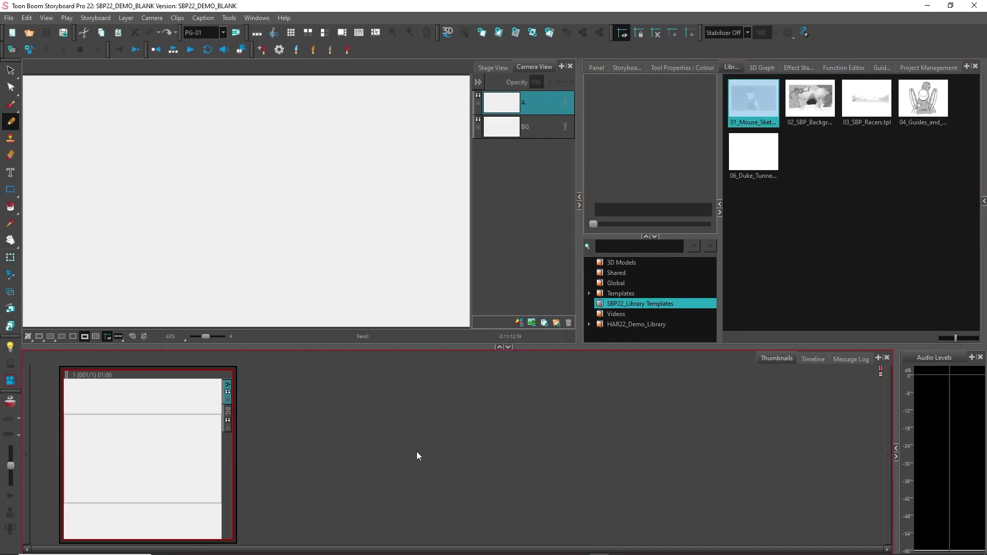
{"action": "left_click", "coordinate": [790, 245]}
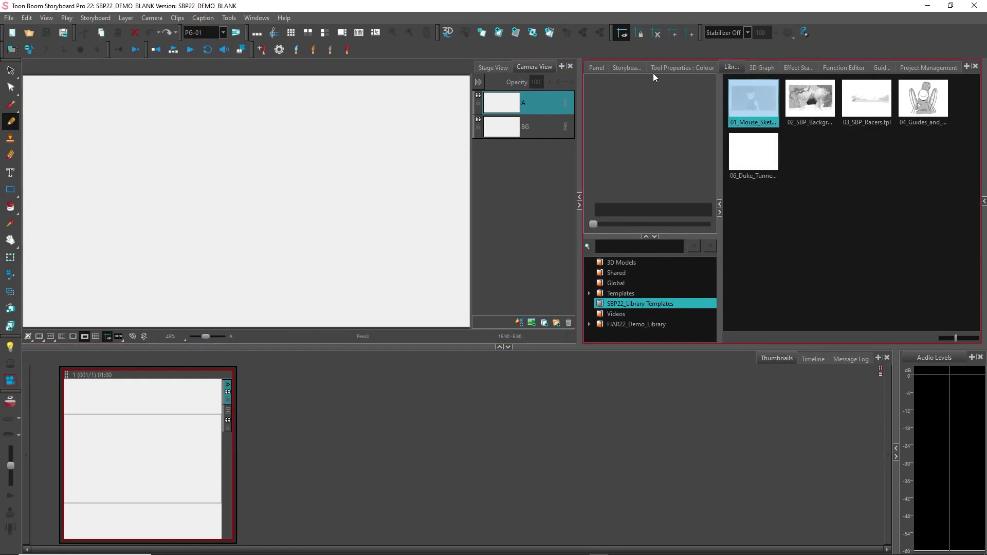
Step: Import SBP_Race_Script.txt as a caption into the storyboard's script section
{"action": "left_click", "coordinate": [628, 68]}
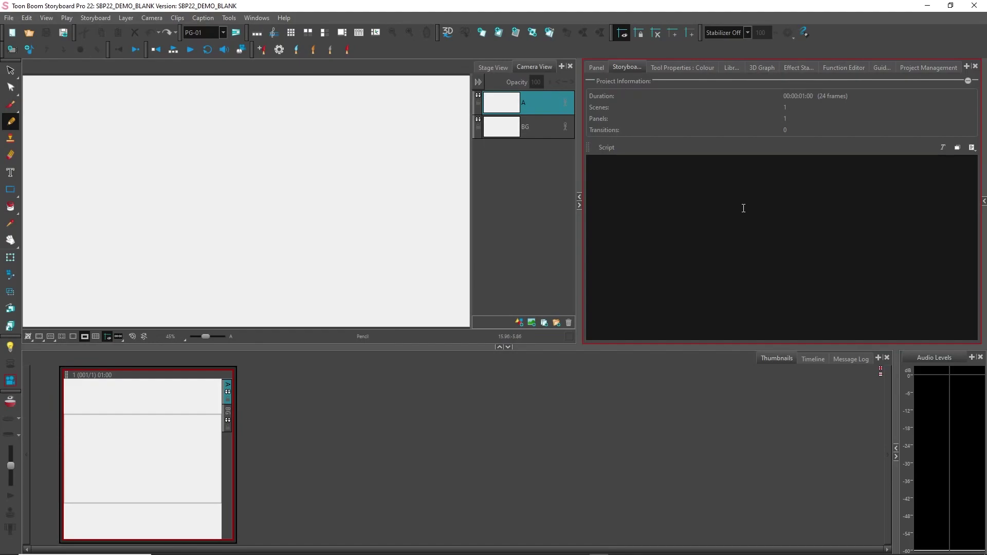
{"action": "left_click", "coordinate": [650, 202]}
{"action": "left_click", "coordinate": [972, 148]}
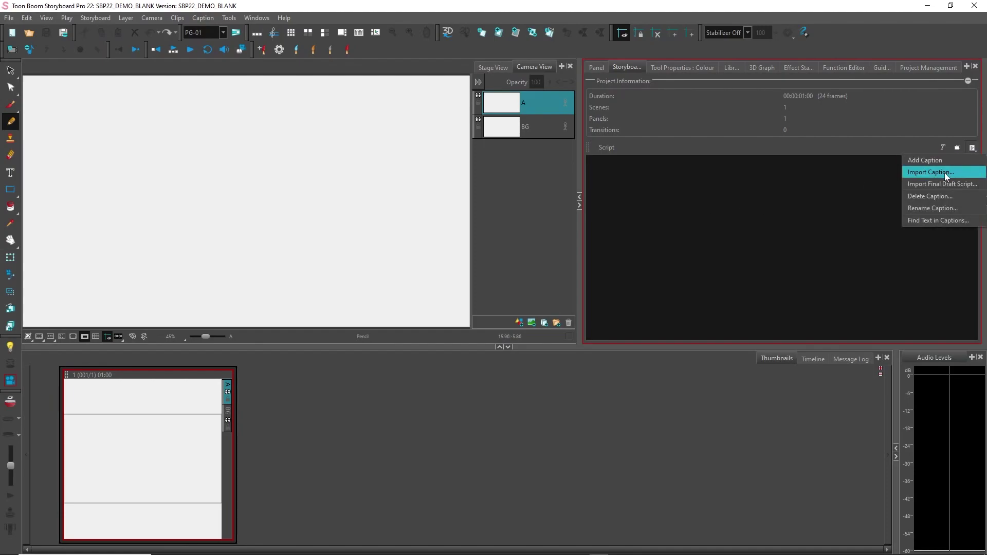
{"action": "left_click", "coordinate": [945, 173]}
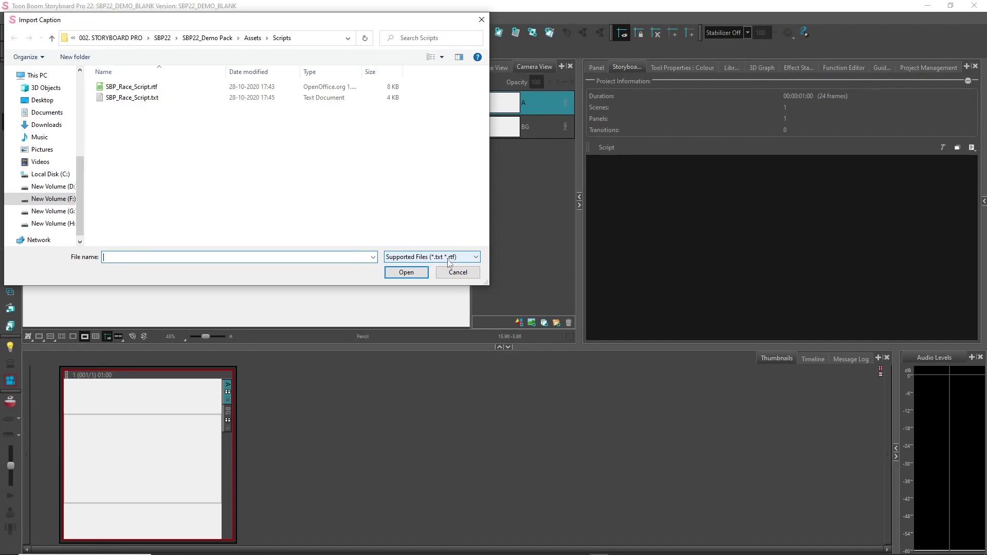
{"action": "left_click", "coordinate": [143, 100]}
{"action": "left_click", "coordinate": [411, 274]}
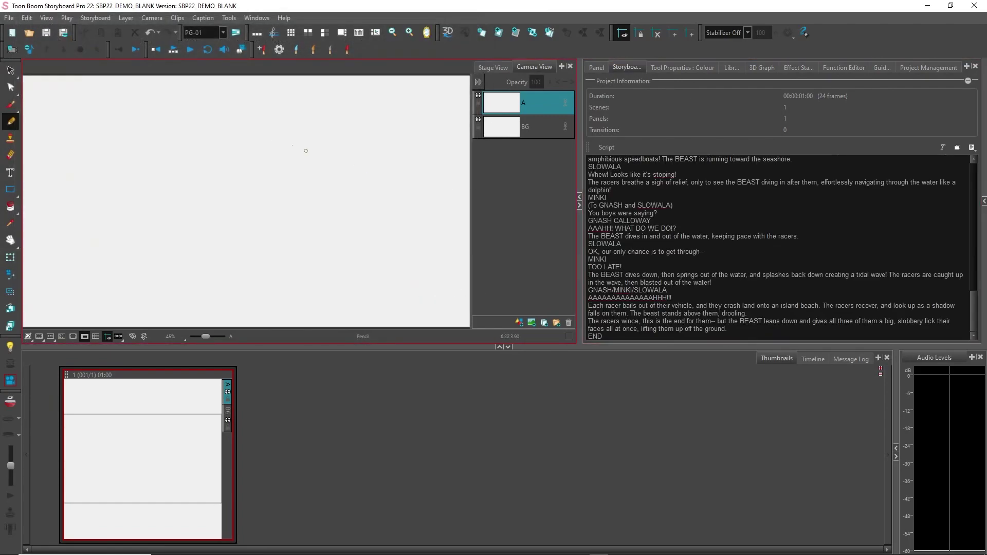
Step: Place the 01_Mouse_Sket... library template in the panel and add a bitmap layer directly above the SOD_REVS2_024 layer
{"action": "left_click", "coordinate": [9, 17]}
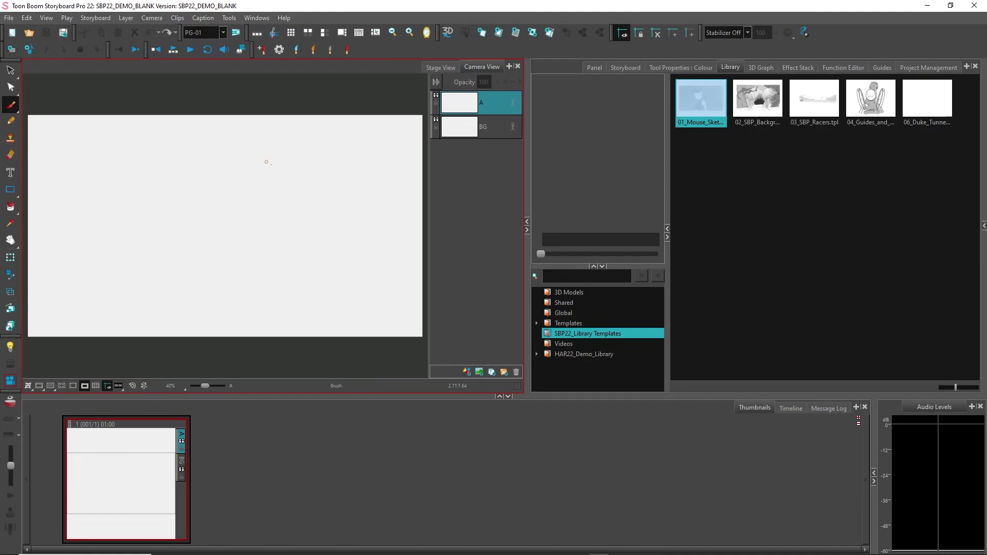
{"action": "mouse_move", "coordinate": [708, 100]}
{"action": "left_mouse_down"}
{"action": "mouse_move", "coordinate": [691, 120]}
{"action": "mouse_move", "coordinate": [298, 222]}
{"action": "mouse_move", "coordinate": [273, 213]}
{"action": "left_mouse_up"}
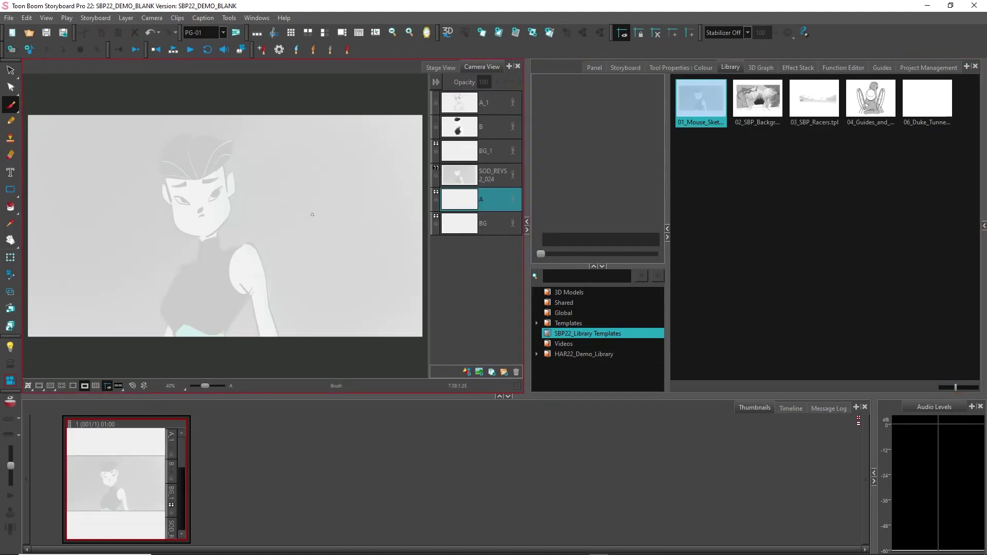
{"action": "left_click", "coordinate": [488, 176]}
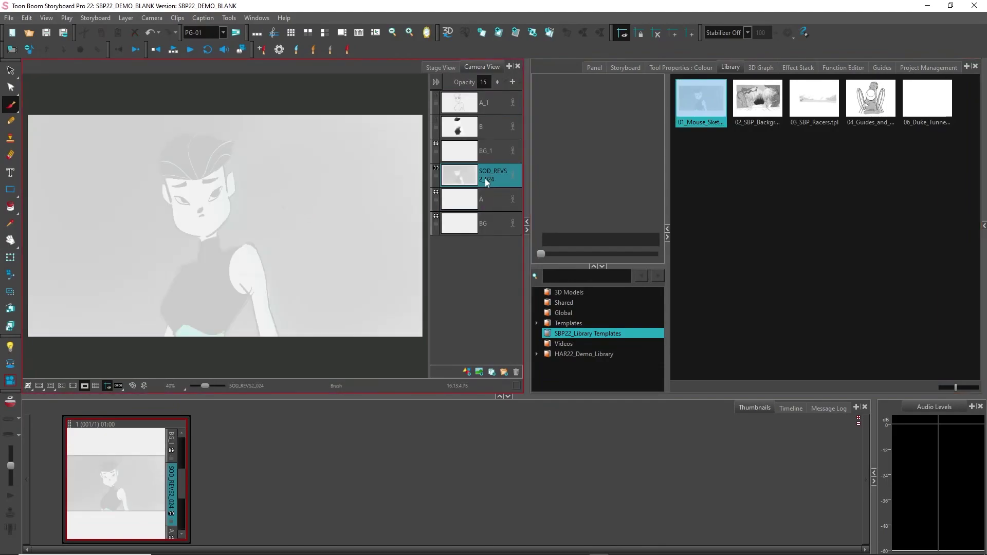
{"action": "left_click", "coordinate": [479, 372]}
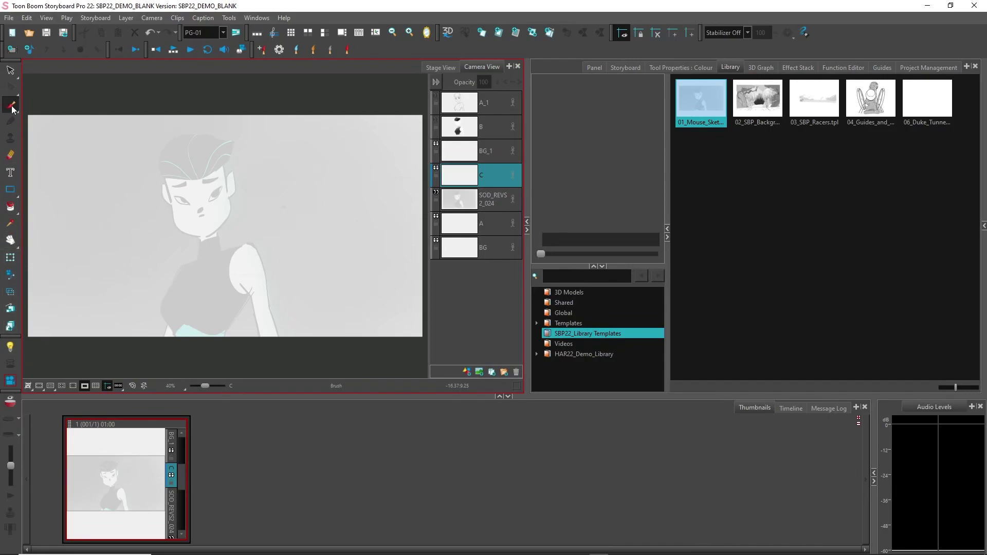
Step: Trace both sides of the character's face down to the chin with the Brush tool on the new bitmap layer
{"action": "key", "text": "2"}
{"action": "key", "text": "2"}
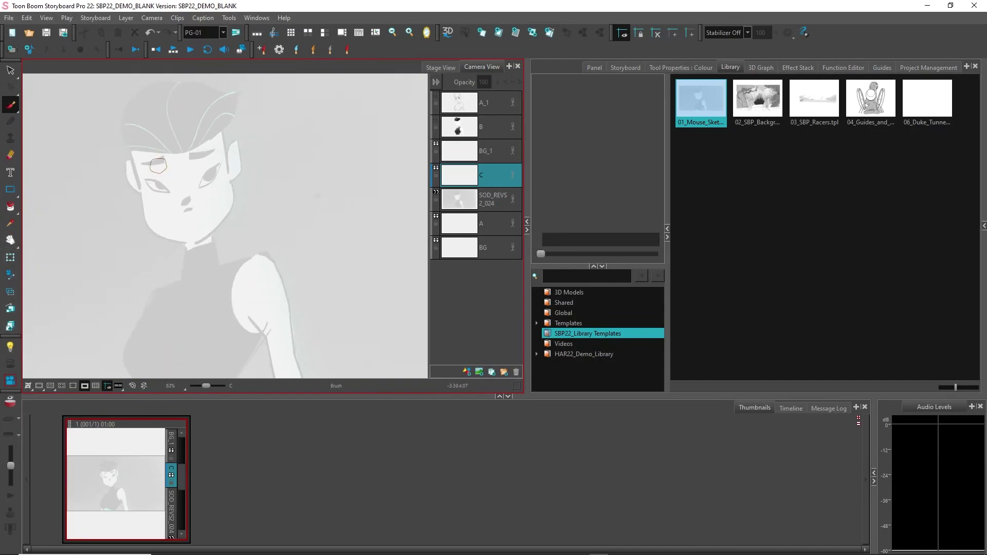
{"action": "mouse_move", "coordinate": [129, 145]}
{"action": "left_mouse_down"}
{"action": "mouse_move", "coordinate": [154, 233]}
{"action": "mouse_move", "coordinate": [190, 241]}
{"action": "left_mouse_up"}
{"action": "mouse_move", "coordinate": [222, 126]}
{"action": "left_mouse_down"}
{"action": "mouse_move", "coordinate": [226, 166]}
{"action": "mouse_move", "coordinate": [237, 138]}
{"action": "mouse_move", "coordinate": [240, 187]}
{"action": "mouse_move", "coordinate": [231, 184]}
{"action": "mouse_move", "coordinate": [231, 213]}
{"action": "mouse_move", "coordinate": [184, 239]}
{"action": "left_mouse_up"}
Step: Brush in the outline of the character's ear and adjoining side of the head, checking the textured strokes up close
{"action": "key", "text": "2"}
{"action": "key", "text": "2"}
{"action": "key", "text": "2"}
{"action": "key", "text": "2"}
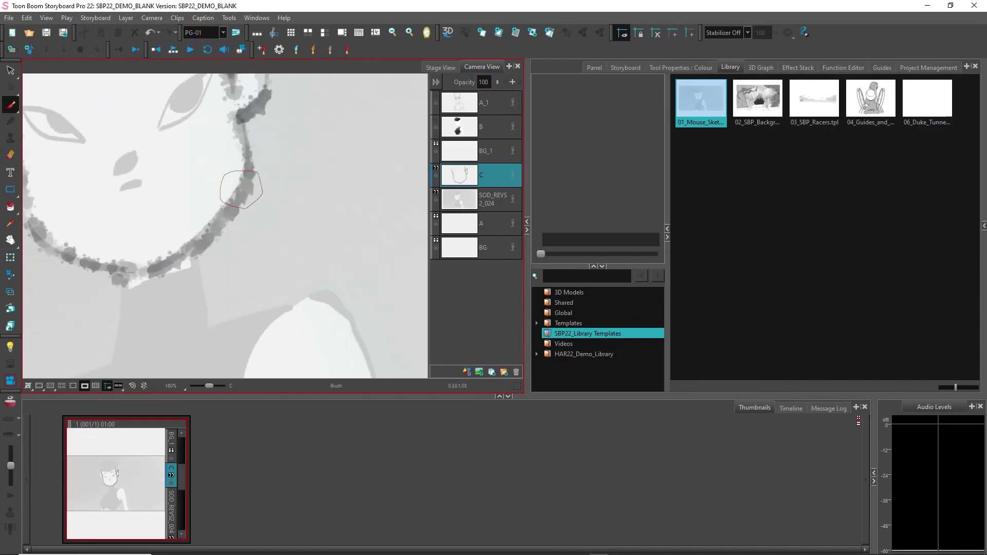
{"action": "key", "text": "2"}
{"action": "key", "text": "2"}
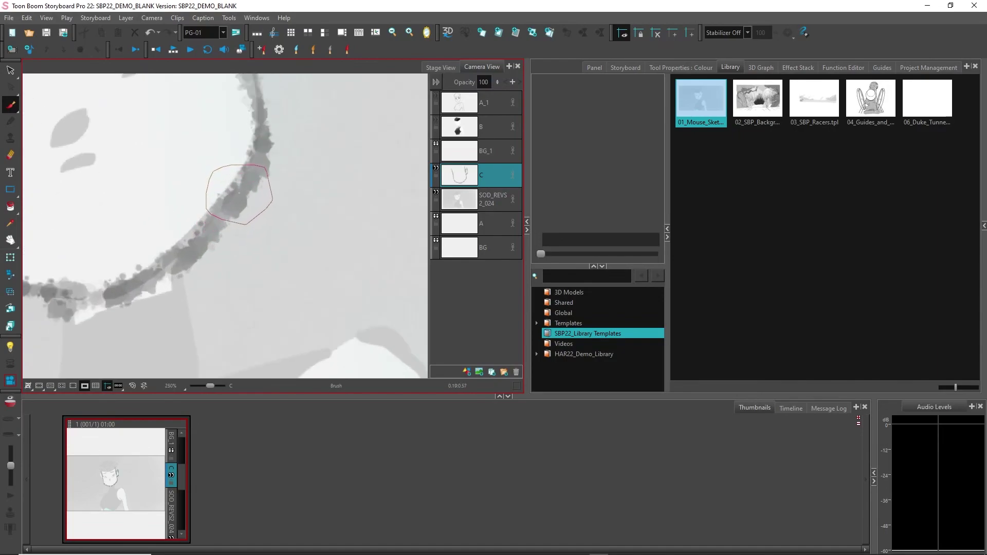
{"action": "key", "text": "1"}
{"action": "key", "text": "1"}
{"action": "key", "text": "1"}
{"action": "left_click_drag", "start_coordinate": [244, 179], "coordinate": [258, 252]}
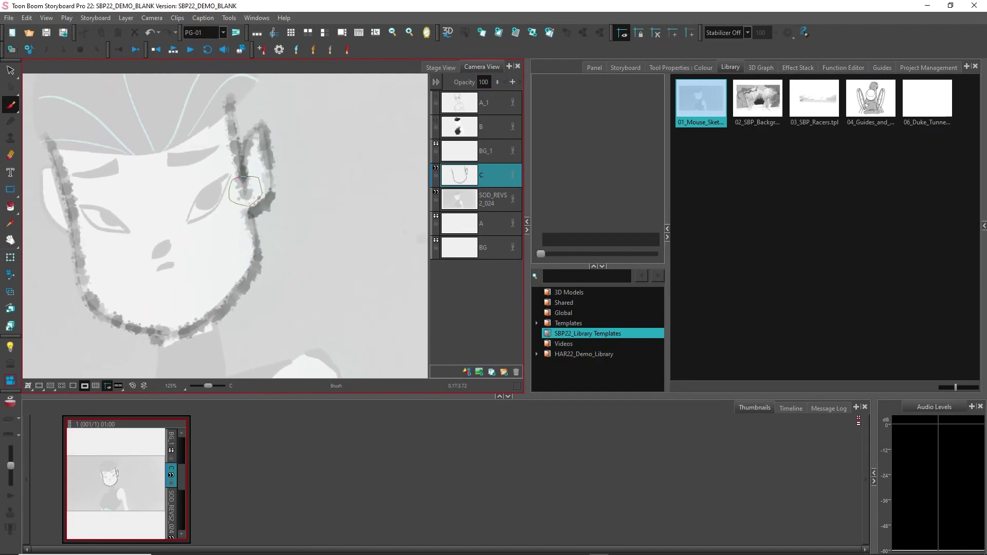
{"action": "key", "text": "2"}
{"action": "key", "text": "2"}
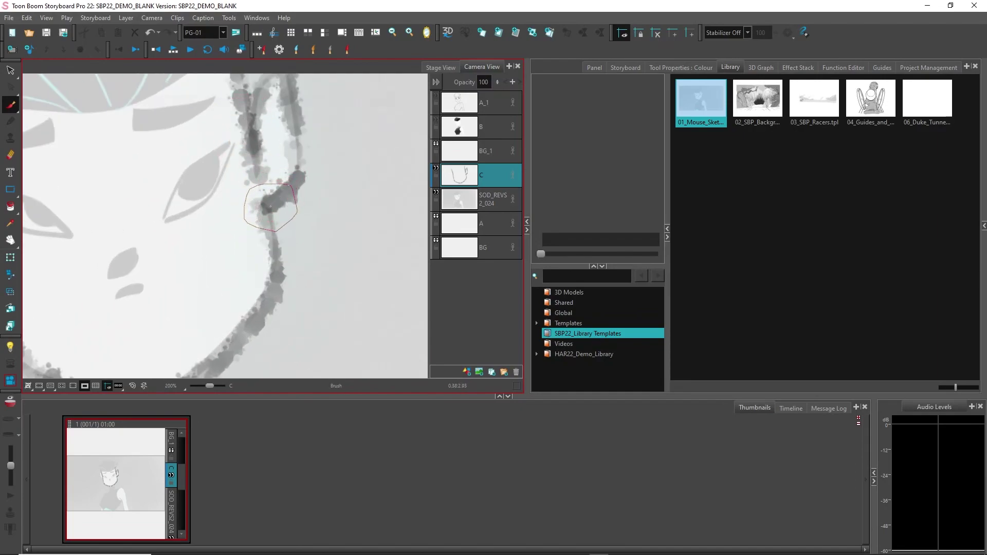
{"action": "key", "text": "1"}
{"action": "key", "text": "1"}
{"action": "key", "text": "1"}
{"action": "left_click_drag", "start_coordinate": [220, 166], "coordinate": [254, 176]}
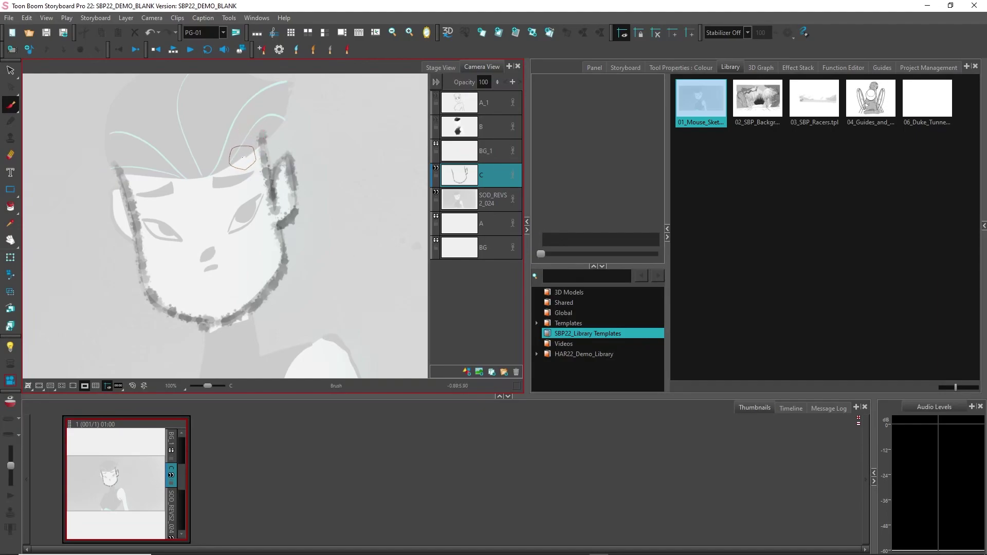
Step: Enlarge the Brush tool's properties area and examine the range of bitmap brush presets
{"action": "left_click", "coordinate": [678, 68]}
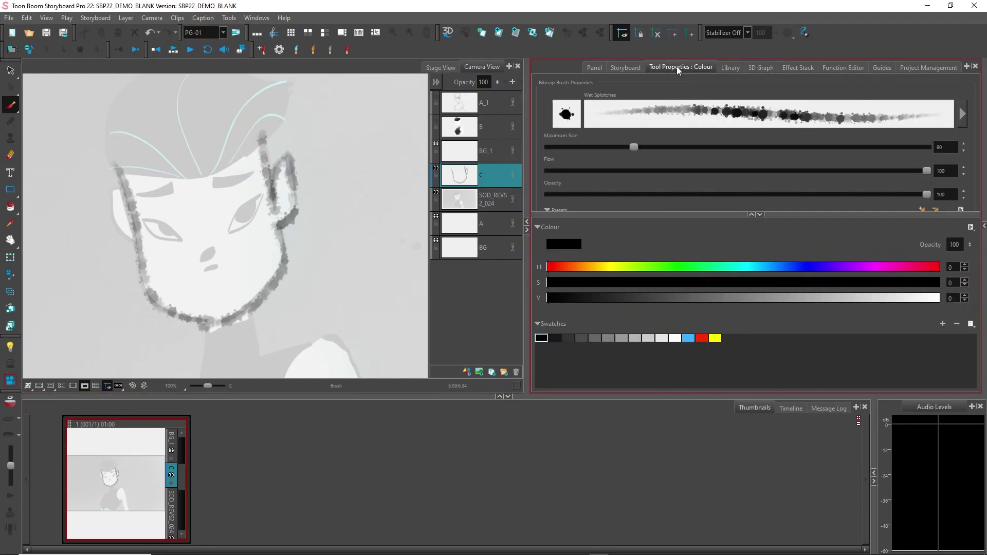
{"action": "left_click_drag", "start_coordinate": [781, 214], "coordinate": [784, 286]}
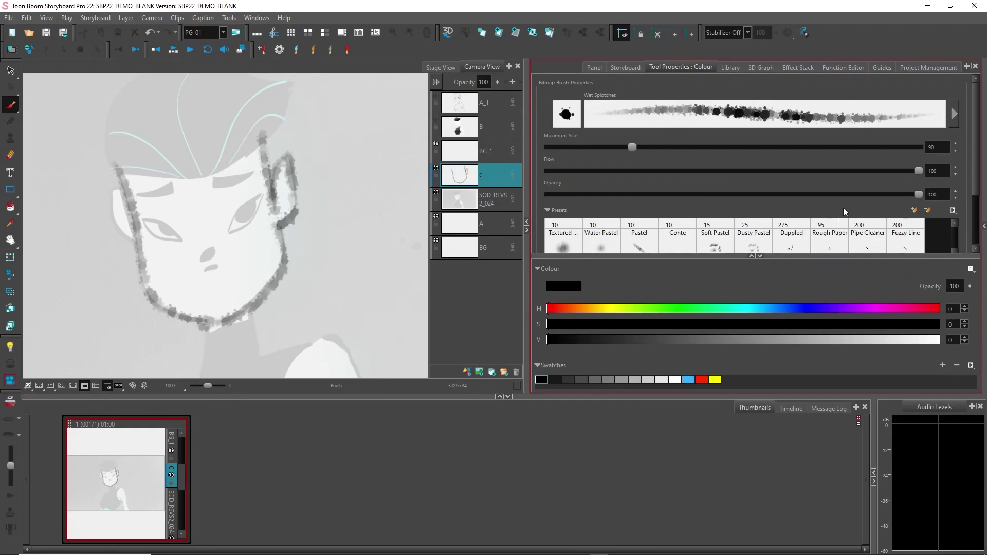
{"action": "left_click_drag", "start_coordinate": [975, 135], "coordinate": [971, 178]}
{"action": "scroll", "coordinate": [972, 178], "scroll_direction": "down", "scroll_amount": 1}
{"action": "scroll", "coordinate": [955, 209], "scroll_direction": "down", "scroll_amount": 3}
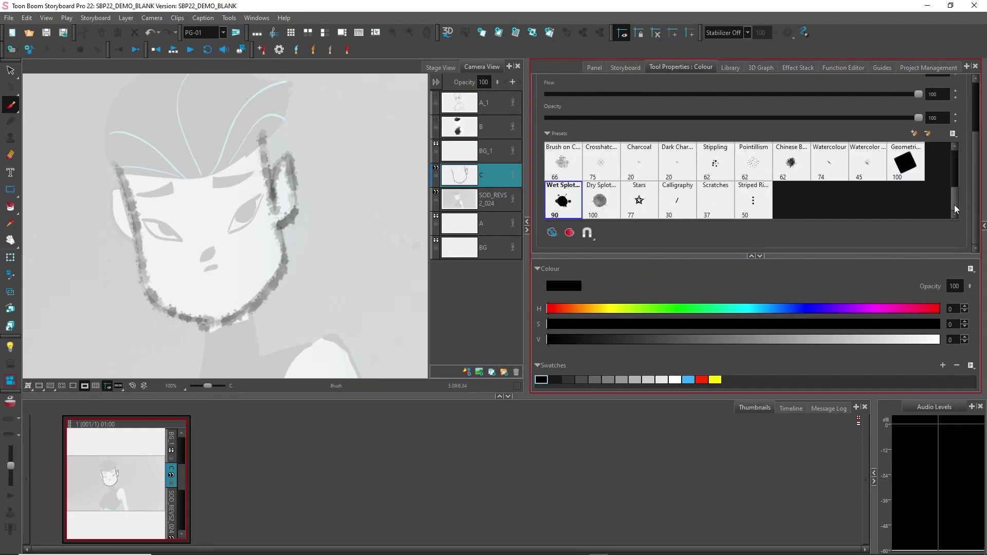
{"action": "scroll", "coordinate": [955, 206], "scroll_direction": "down", "scroll_amount": 3}
{"action": "scroll", "coordinate": [956, 208], "scroll_direction": "up", "scroll_amount": 3}
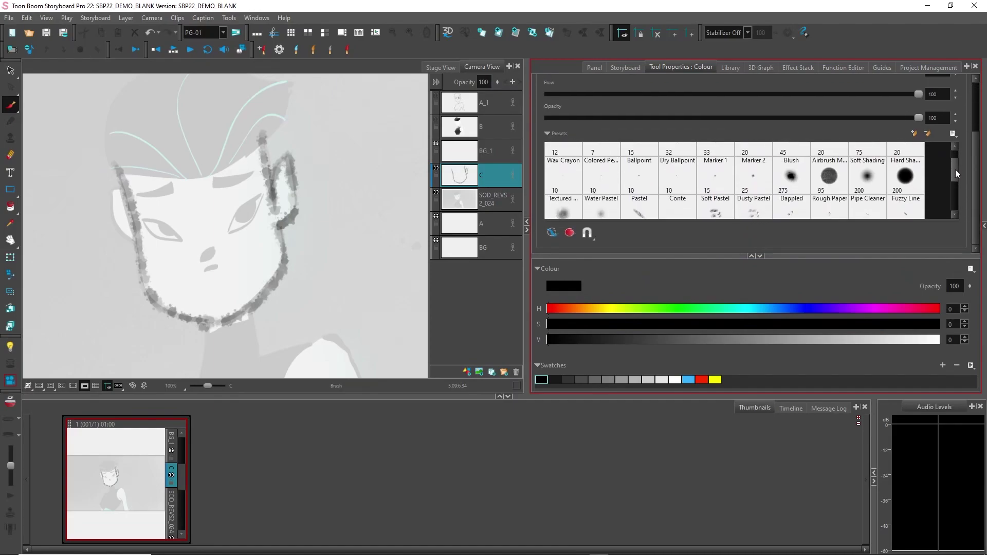
{"action": "scroll", "coordinate": [955, 209], "scroll_direction": "up", "scroll_amount": 5}
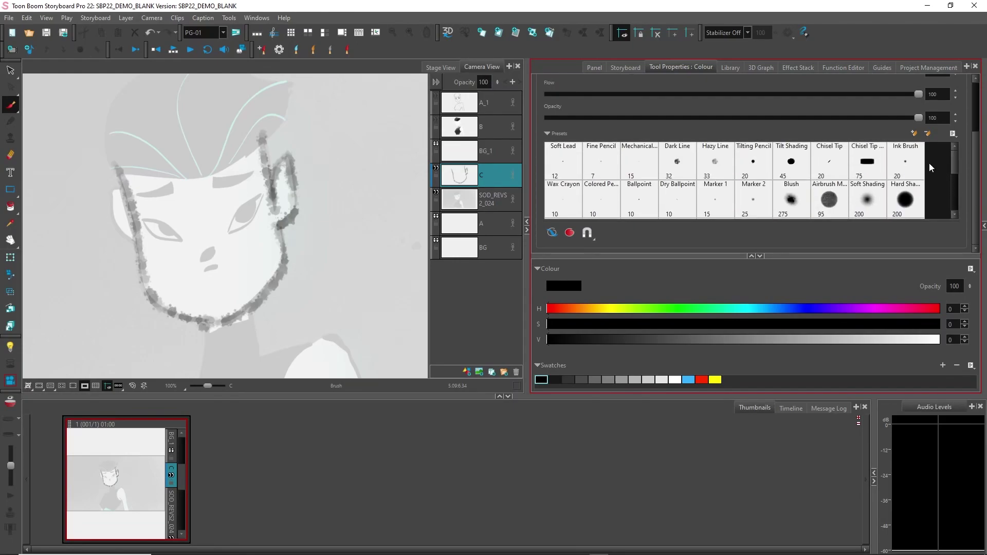
{"action": "scroll", "coordinate": [954, 170], "scroll_direction": "down", "scroll_amount": 3}
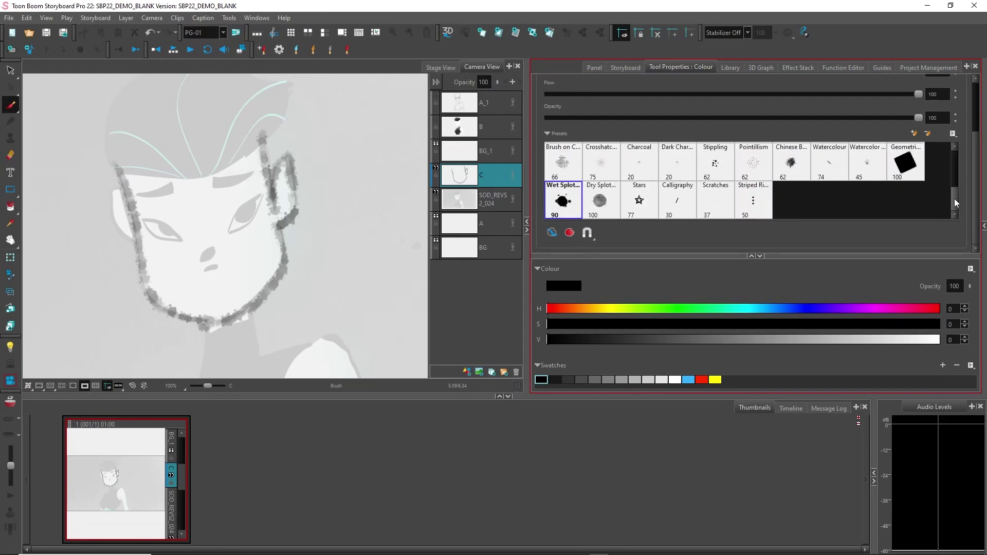
Step: Open the Wet Splotches preset's bitmap brush properties and examine its tip and size settings
{"action": "scroll", "coordinate": [954, 190], "scroll_direction": "up", "scroll_amount": 3}
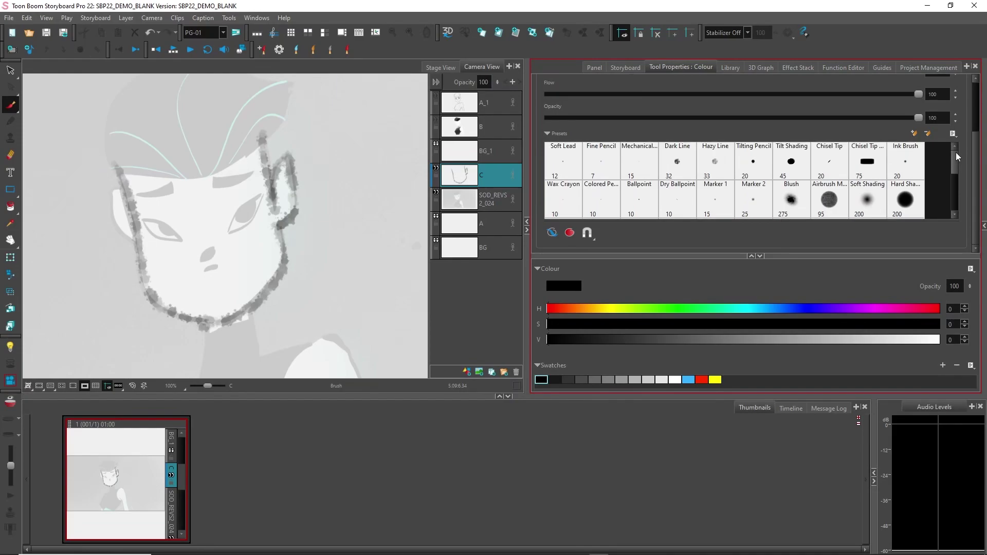
{"action": "scroll", "coordinate": [977, 156], "scroll_direction": "up", "scroll_amount": 1}
{"action": "scroll", "coordinate": [977, 156], "scroll_direction": "up", "scroll_amount": 1}
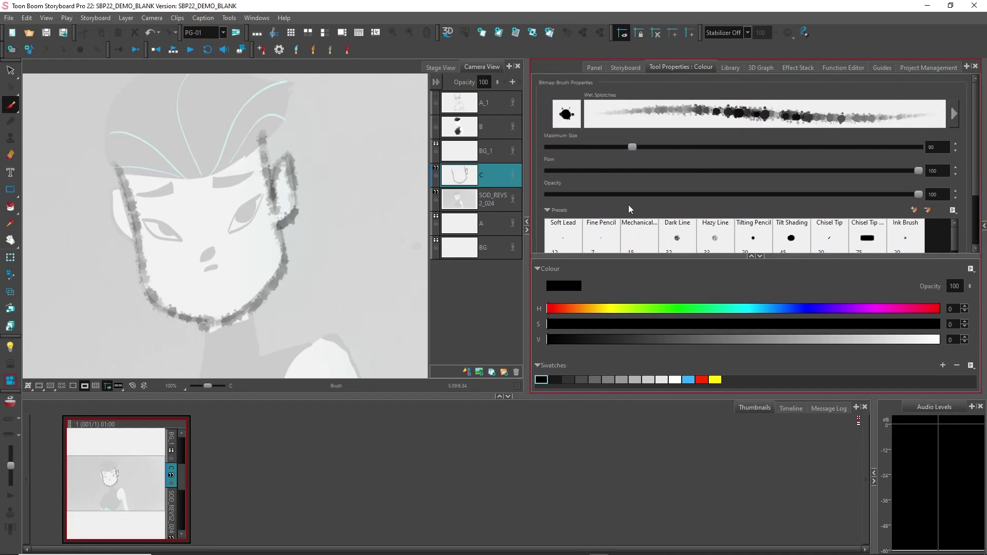
{"action": "left_click", "coordinate": [954, 114]}
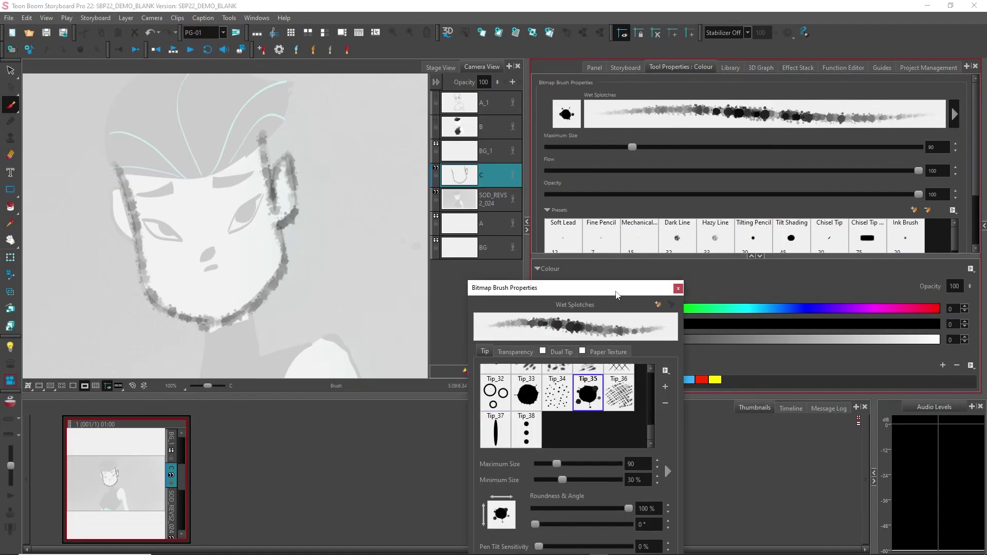
{"action": "left_click_drag", "start_coordinate": [611, 286], "coordinate": [642, 85]}
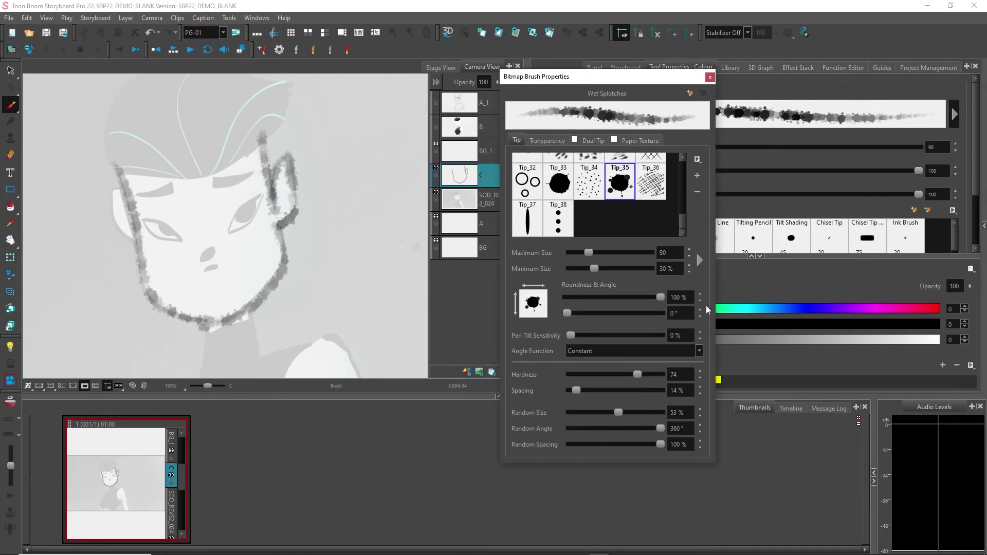
{"action": "left_click", "coordinate": [700, 260]}
{"action": "left_click_drag", "start_coordinate": [750, 259], "coordinate": [756, 226]}
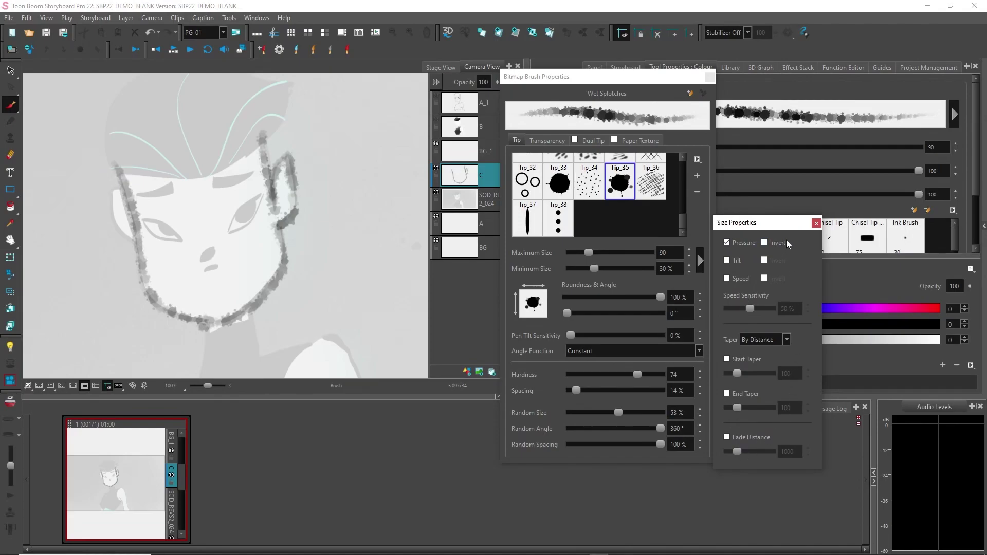
{"action": "left_click", "coordinate": [816, 223]}
{"action": "left_click_drag", "start_coordinate": [683, 225], "coordinate": [679, 165]}
Step: Review the bitmap brush's Transparency, Dual Tip and Paper Texture options, and close its properties
{"action": "left_click", "coordinate": [559, 144]}
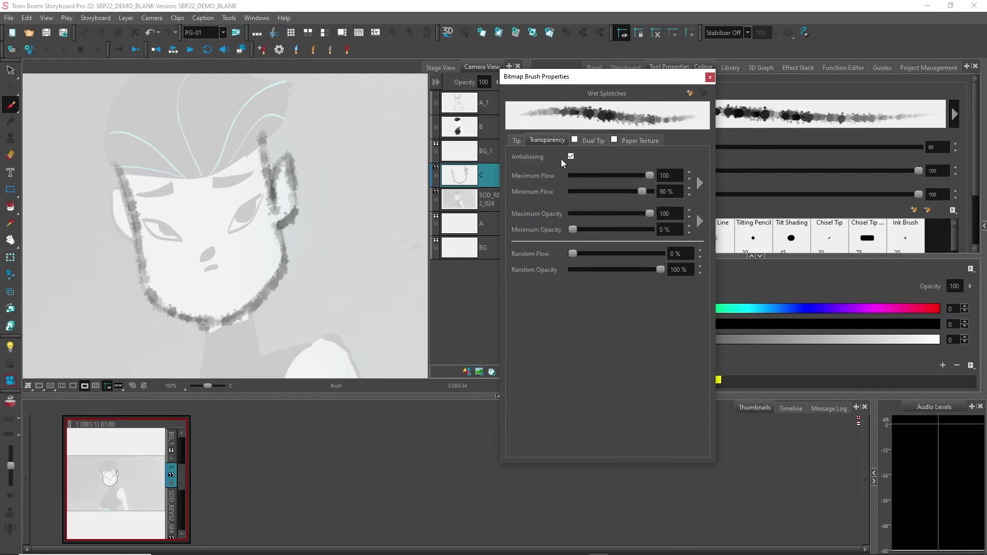
{"action": "left_click", "coordinate": [596, 142]}
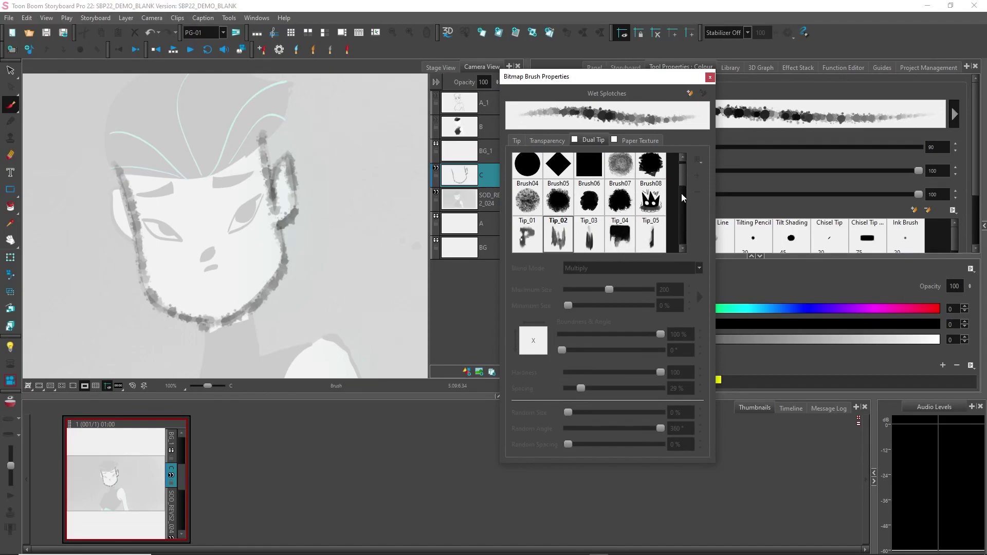
{"action": "left_click", "coordinate": [640, 140]}
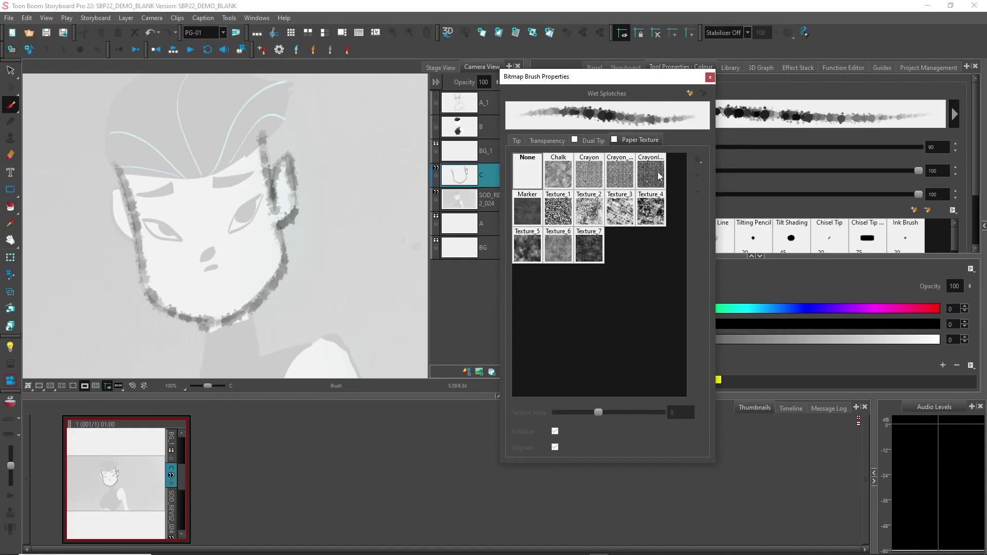
{"action": "left_click", "coordinate": [584, 141]}
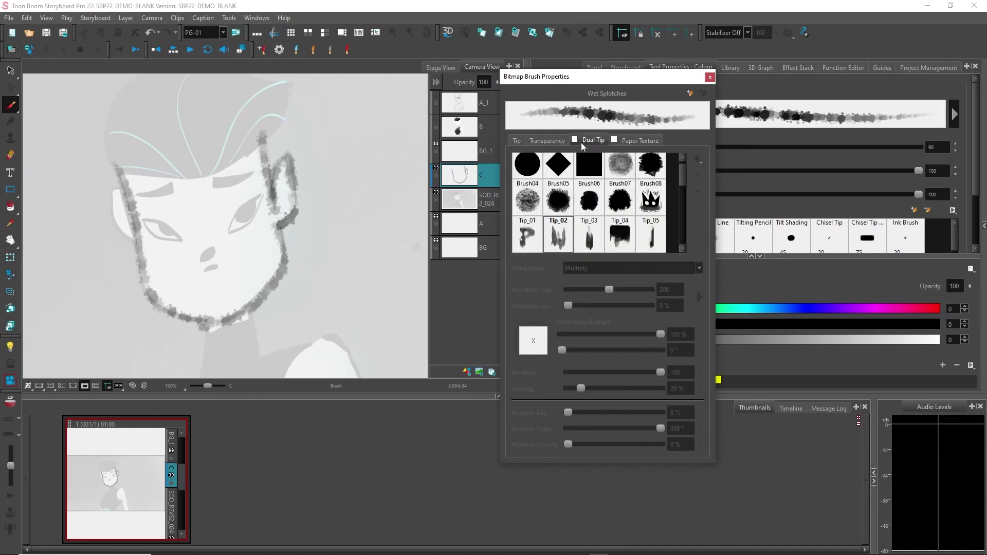
{"action": "left_click", "coordinate": [554, 140]}
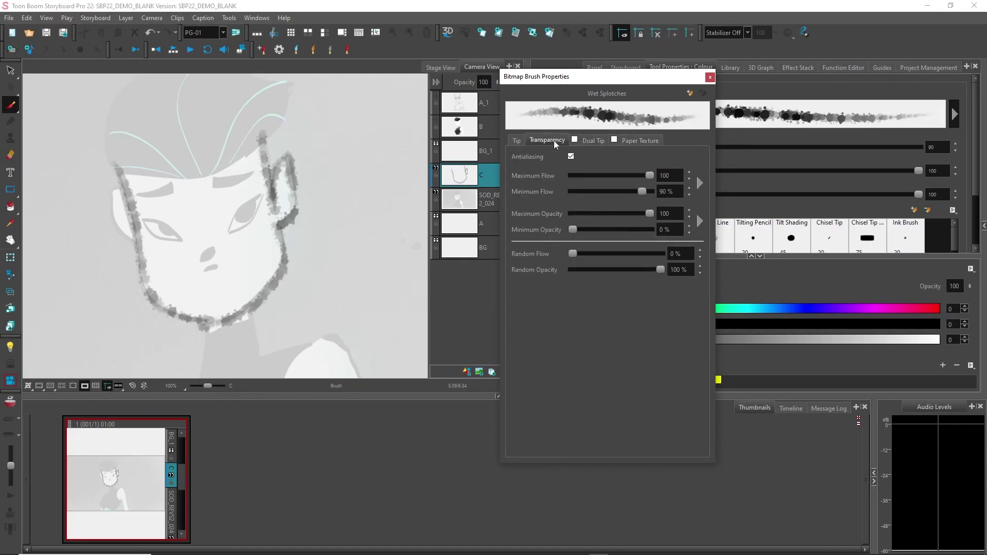
{"action": "left_click", "coordinate": [517, 141]}
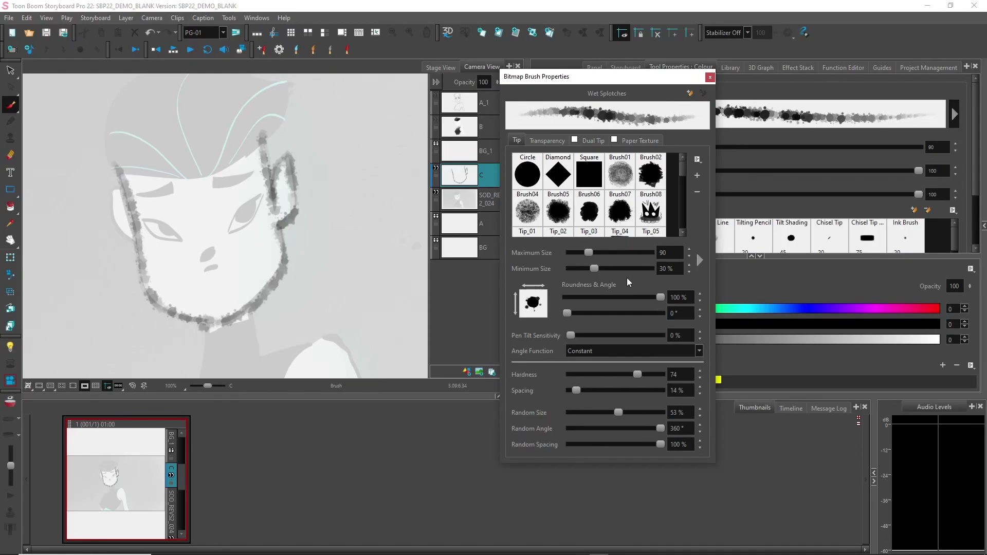
{"action": "left_click", "coordinate": [710, 77]}
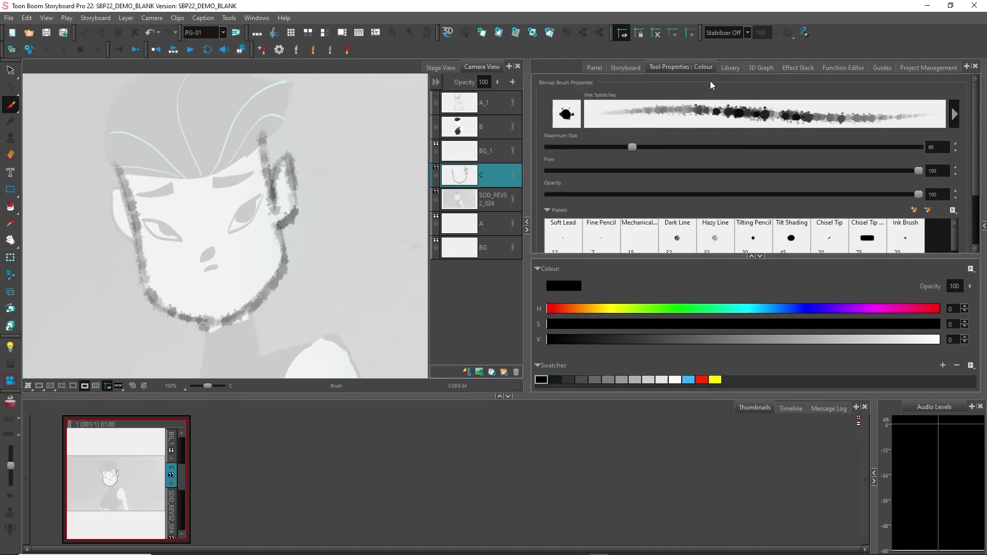
Step: Hide bitmap layer C, reset the view and make the A_1 vector layer visible and active
{"action": "left_click", "coordinate": [437, 171]}
{"action": "key", "text": "shift+m"}
{"action": "left_click", "coordinate": [469, 105]}
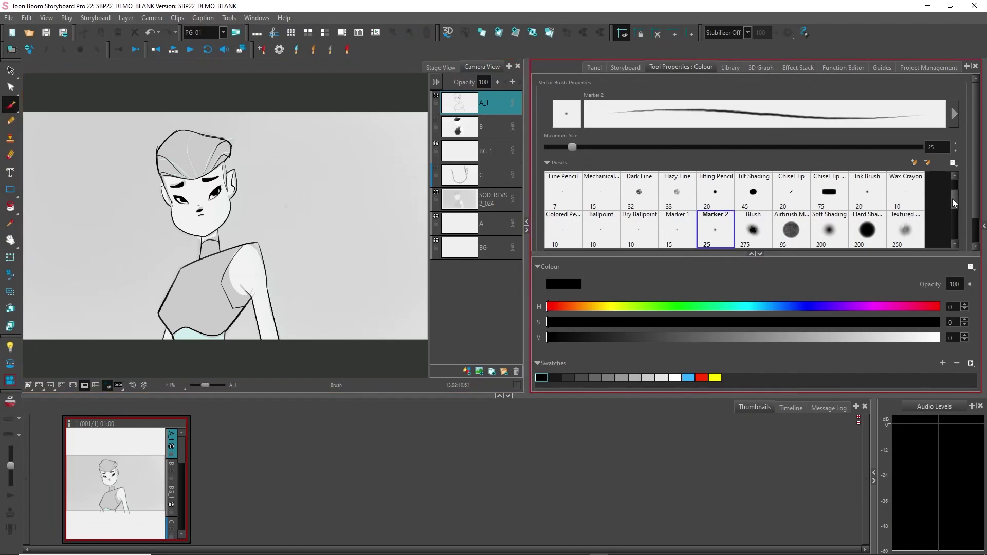
Step: Open the Marker 2 vector brush's properties and examine its tips, brush type and size settings, keeping the type as Textured Vector
{"action": "mouse_move", "coordinate": [955, 207]}
{"action": "left_mouse_down"}
{"action": "mouse_move", "coordinate": [957, 228]}
{"action": "mouse_move", "coordinate": [957, 187]}
{"action": "left_mouse_up"}
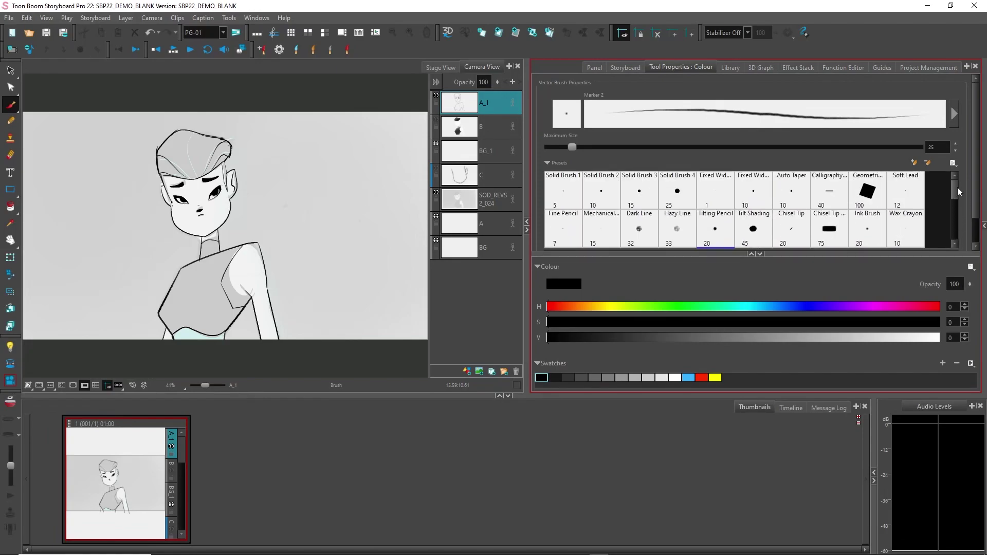
{"action": "left_click", "coordinate": [954, 116]}
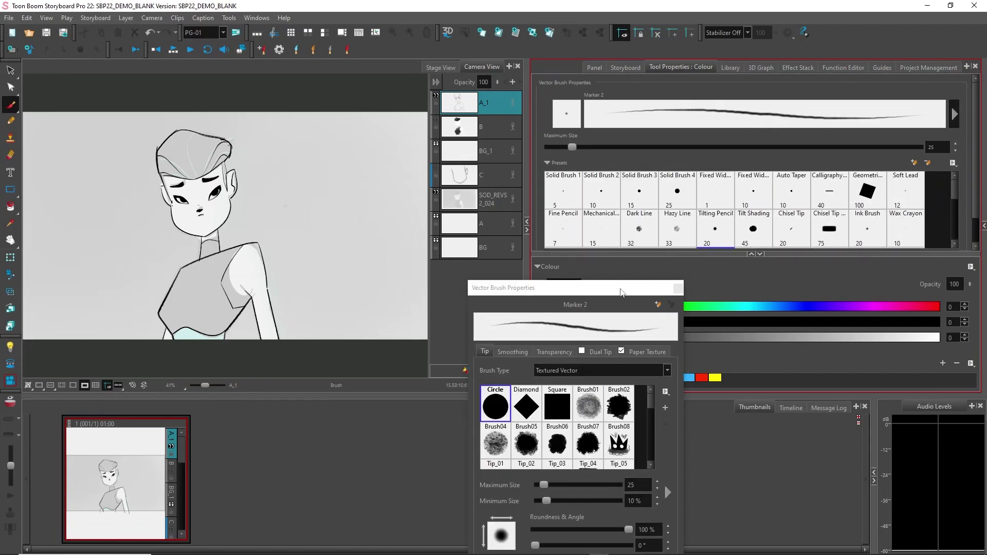
{"action": "left_click_drag", "start_coordinate": [622, 290], "coordinate": [615, 91]}
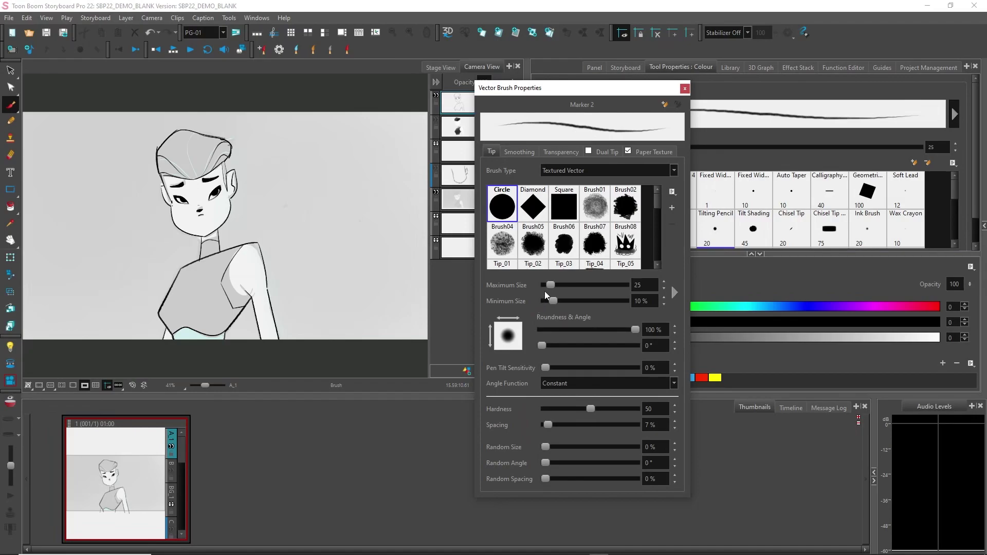
{"action": "mouse_move", "coordinate": [657, 202]}
{"action": "left_mouse_down"}
{"action": "mouse_move", "coordinate": [658, 250]}
{"action": "mouse_move", "coordinate": [658, 198]}
{"action": "left_mouse_up"}
{"action": "left_click", "coordinate": [674, 172]}
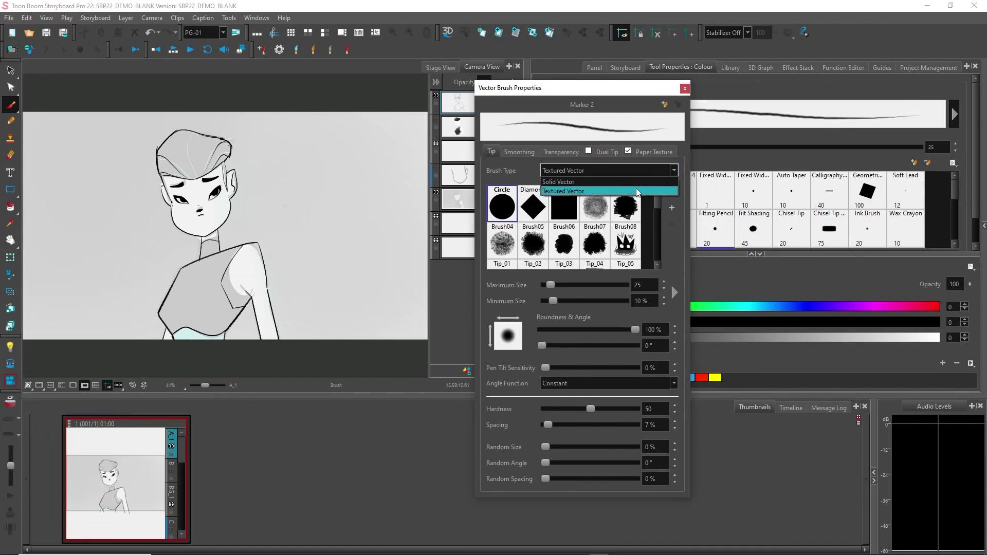
{"action": "left_click", "coordinate": [638, 191]}
{"action": "left_click", "coordinate": [674, 295]}
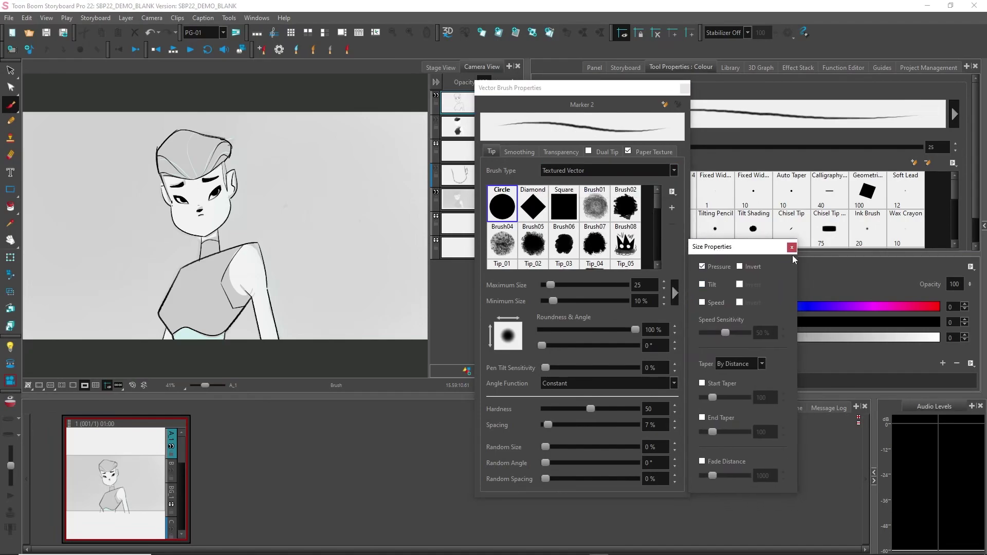
{"action": "left_click", "coordinate": [791, 248]}
Step: Review the vector brush's Transparency, Dual Tip, Paper Texture and Smoothing options, and close its properties
{"action": "left_click", "coordinate": [565, 151]}
{"action": "left_click", "coordinate": [607, 150]}
{"action": "left_click", "coordinate": [647, 153]}
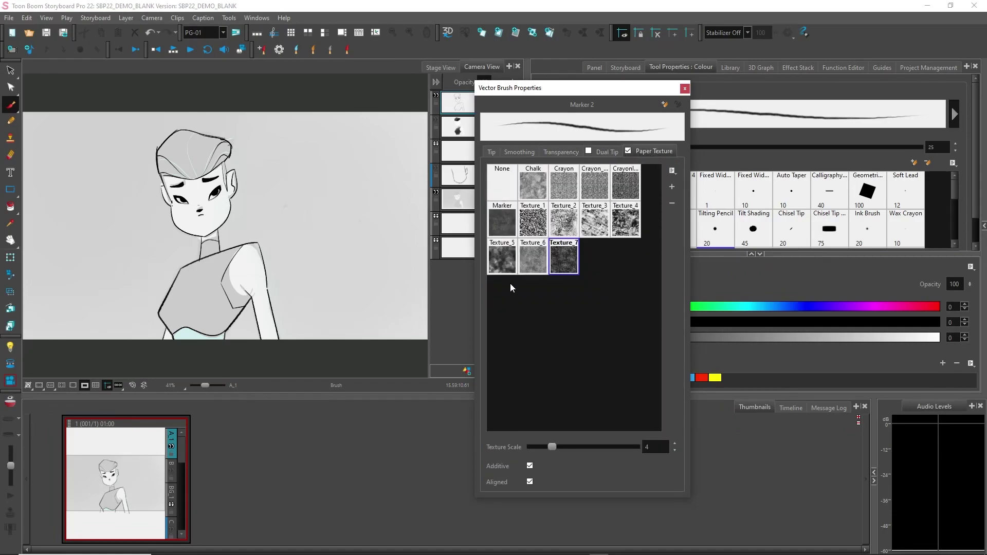
{"action": "left_click", "coordinate": [520, 151]}
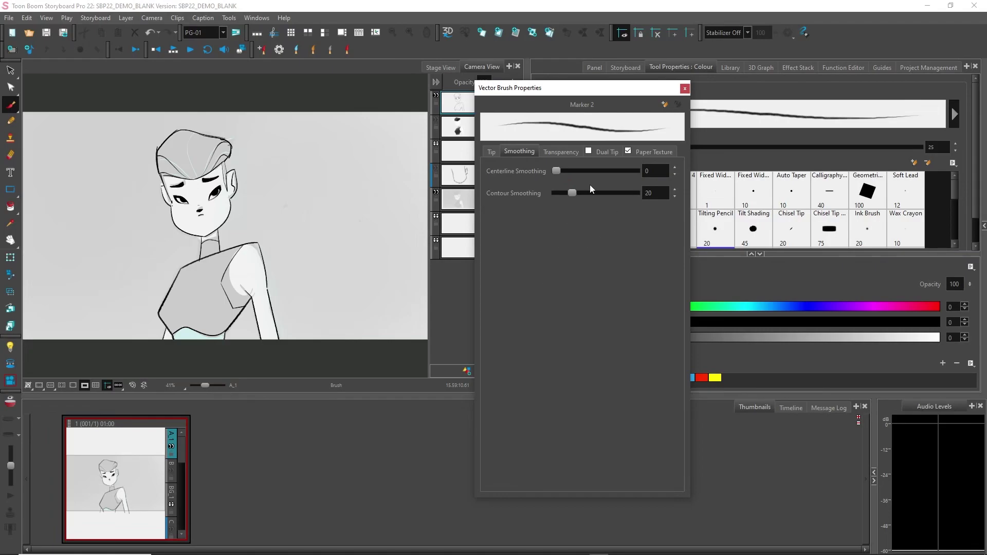
{"action": "left_click", "coordinate": [685, 88]}
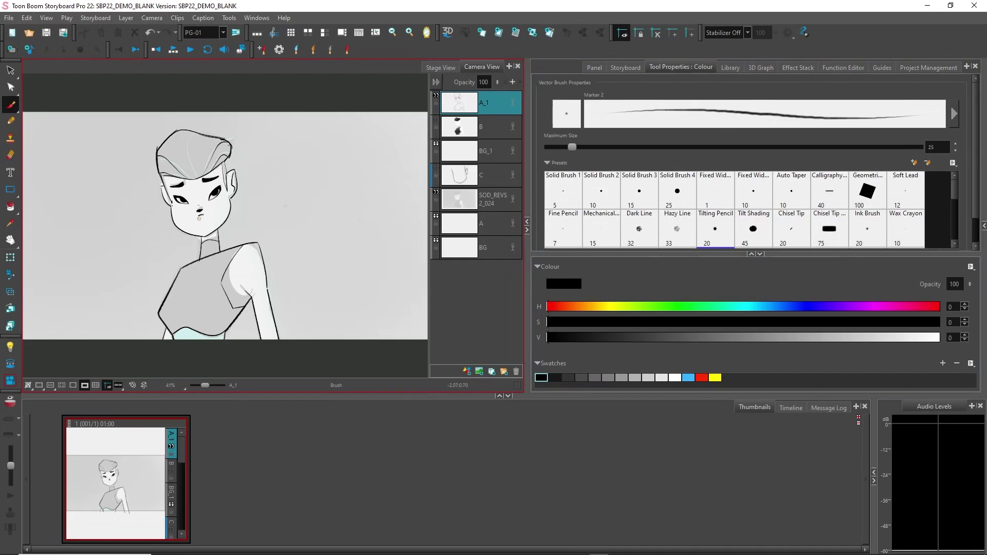
Step: Try to deform the character's outer ear line by pulling its contour points with the Contour Editor
{"action": "scroll", "coordinate": [198, 218], "scroll_direction": "up", "scroll_amount": 5}
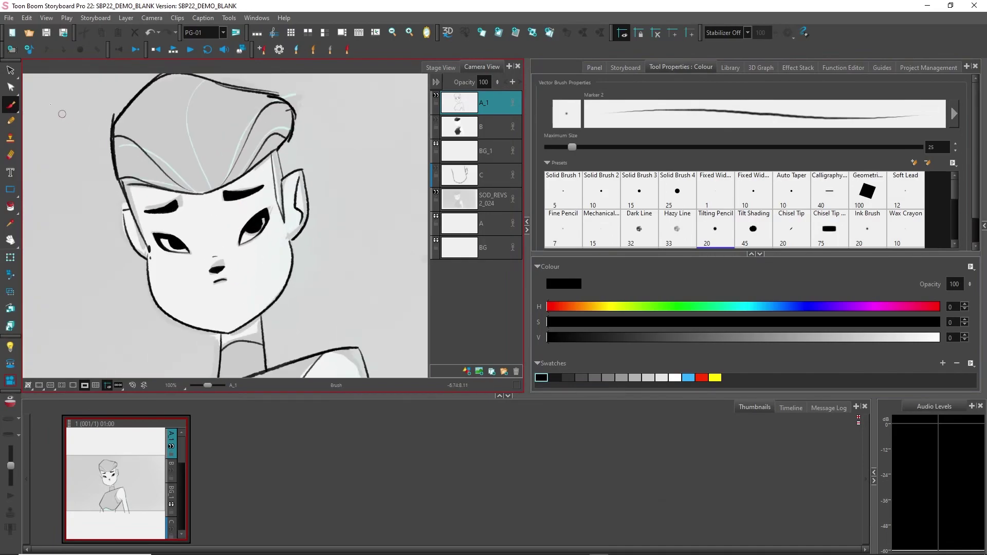
{"action": "key", "text": "alt+q"}
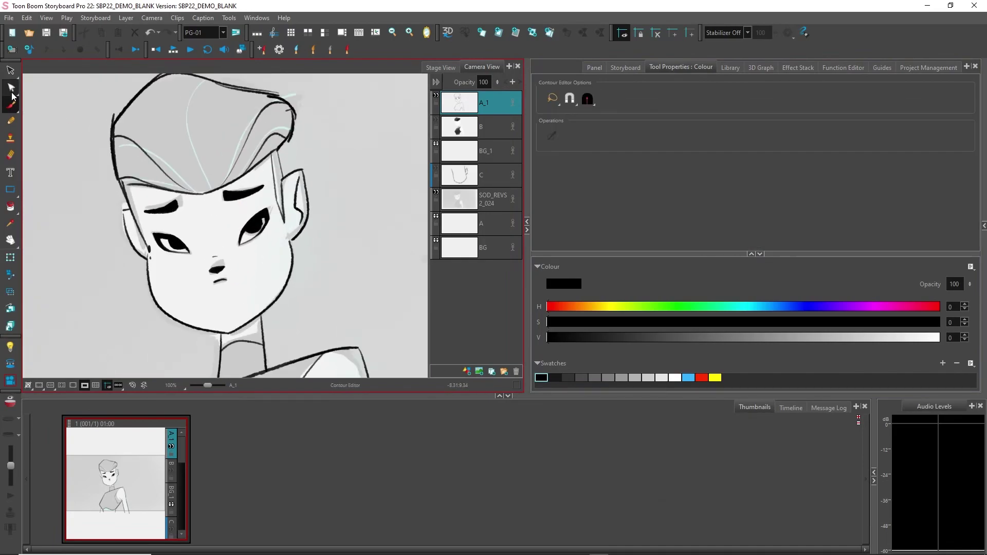
{"action": "left_click", "coordinate": [290, 279]}
{"action": "scroll", "coordinate": [290, 283], "scroll_direction": "up", "scroll_amount": 6}
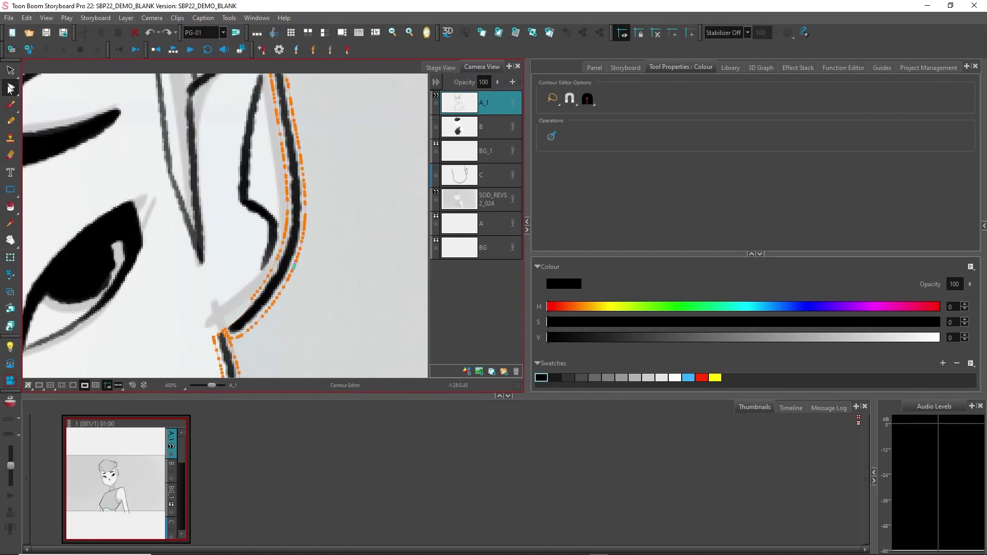
{"action": "left_click", "coordinate": [291, 277]}
{"action": "mouse_move", "coordinate": [291, 277]}
{"action": "left_mouse_down"}
{"action": "mouse_move", "coordinate": [314, 251]}
{"action": "mouse_move", "coordinate": [296, 292]}
{"action": "left_mouse_up"}
{"action": "left_click_drag", "start_coordinate": [301, 243], "coordinate": [316, 234]}
Step: Undo the contour edits on the outer ear line
{"action": "key", "text": "ctrl+z"}
{"action": "key", "text": "ctrl+z"}
{"action": "key", "text": "ctrl+z"}
{"action": "key", "text": "ctrl+z"}
{"action": "key", "text": "ctrl+z"}
{"action": "key", "text": "ctrl+z"}
{"action": "key", "text": "ctrl+z"}
{"action": "key", "text": "ctrl+z"}
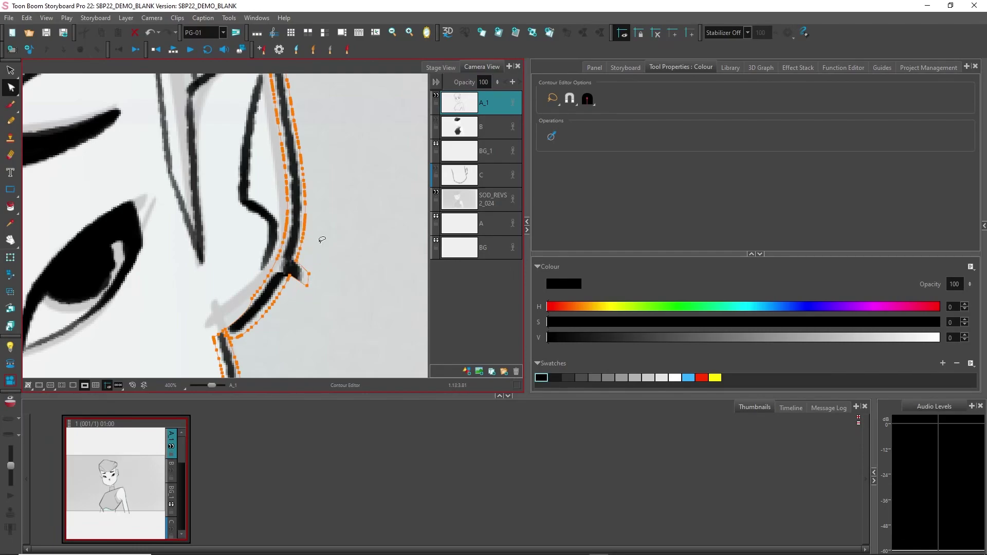
Step: Reshape the curve of the character's outer ear line with the Centerline Editor
{"action": "left_click", "coordinate": [11, 94]}
{"action": "left_click", "coordinate": [44, 100]}
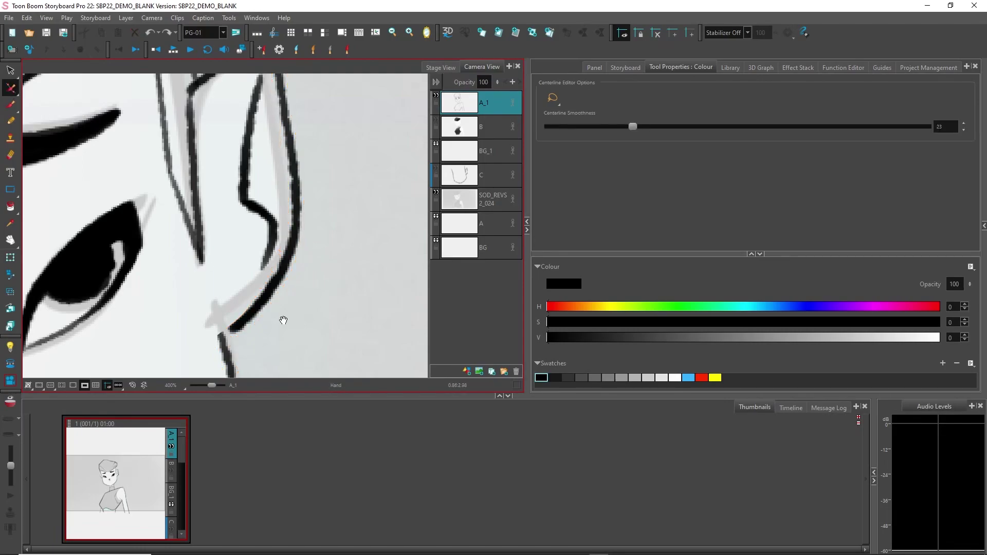
{"action": "key", "text": "1"}
{"action": "key", "text": "1"}
{"action": "mouse_move", "coordinate": [293, 246]}
{"action": "left_mouse_down"}
{"action": "mouse_move", "coordinate": [282, 292]}
{"action": "mouse_move", "coordinate": [290, 227]}
{"action": "mouse_move", "coordinate": [281, 213]}
{"action": "left_mouse_up"}
{"action": "left_click_drag", "start_coordinate": [282, 292], "coordinate": [267, 275]}
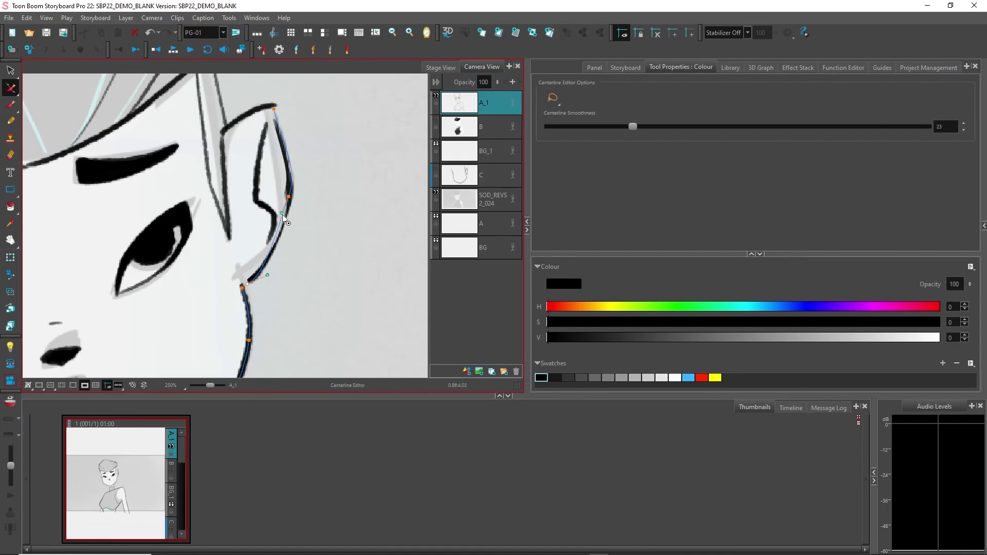
{"action": "left_click_drag", "start_coordinate": [282, 213], "coordinate": [293, 245]}
{"action": "scroll", "coordinate": [320, 235], "scroll_direction": "down", "scroll_amount": 5}
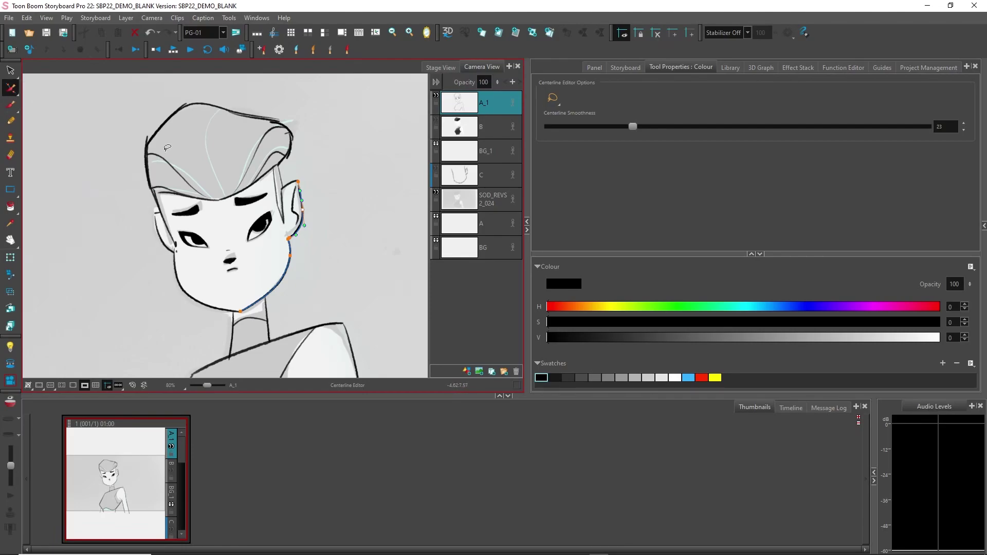
Step: Select individual vector strokes of the ear, face and hair in turn, ending with the jawline beneath the ear
{"action": "left_click", "coordinate": [12, 72]}
{"action": "left_click", "coordinate": [289, 257]}
{"action": "left_click", "coordinate": [305, 198]}
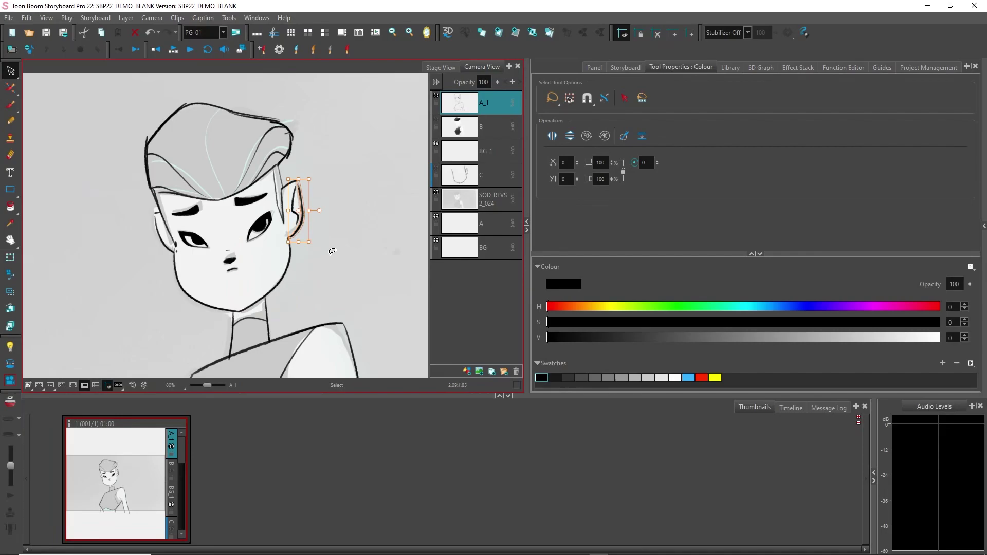
{"action": "left_click", "coordinate": [204, 305]}
{"action": "left_click", "coordinate": [265, 139]}
{"action": "left_click", "coordinate": [289, 261]}
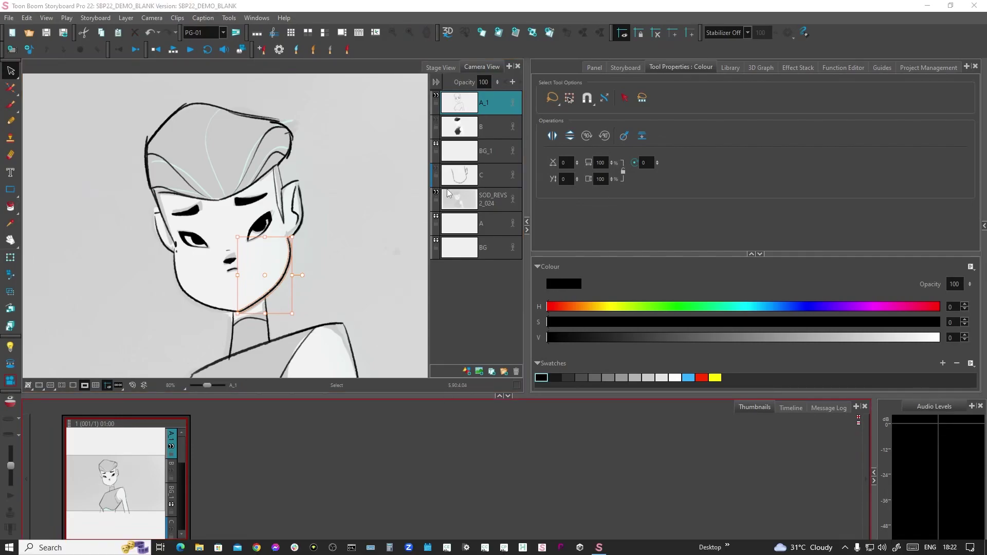
Step: Paint two short strokes on the character's lower cheek with the Chinese Brush preset and inspect their edges up close
{"action": "key", "text": "alt+b"}
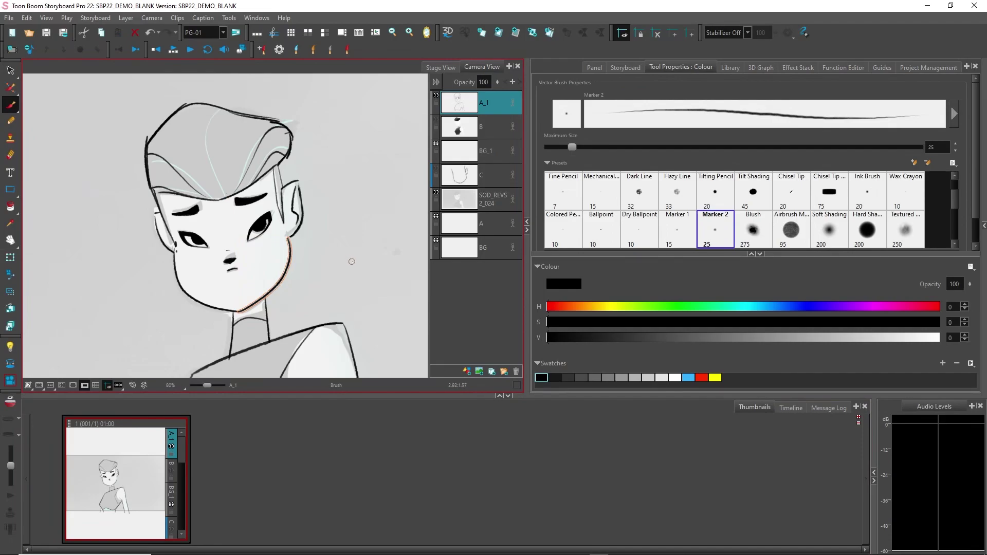
{"action": "scroll", "coordinate": [328, 232], "scroll_direction": "up", "scroll_amount": 2}
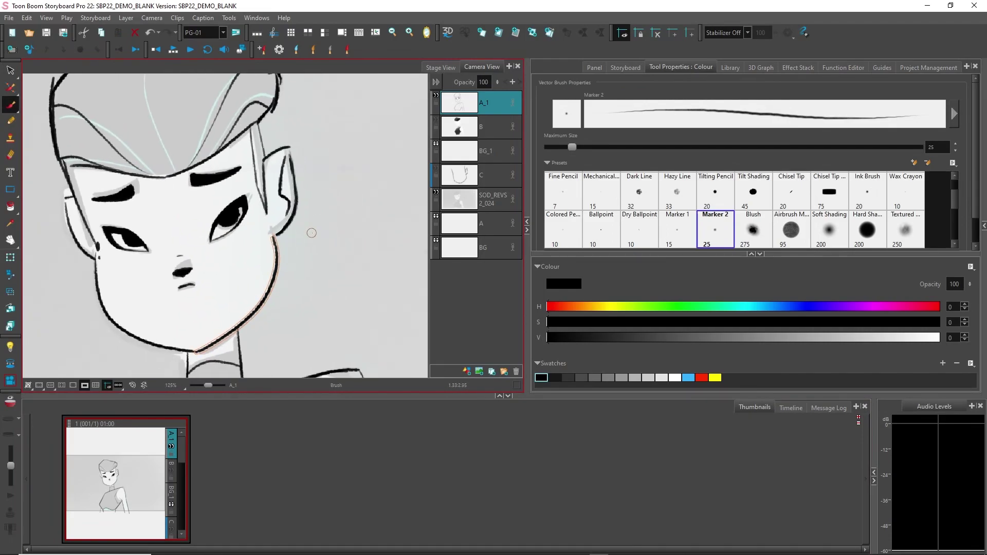
{"action": "left_click_drag", "start_coordinate": [954, 193], "coordinate": [951, 219]}
{"action": "left_click", "coordinate": [752, 191]}
{"action": "mouse_move", "coordinate": [113, 279]}
{"action": "left_mouse_down"}
{"action": "mouse_move", "coordinate": [124, 308]}
{"action": "mouse_move", "coordinate": [146, 311]}
{"action": "left_mouse_up"}
{"action": "scroll", "coordinate": [189, 231], "scroll_direction": "up", "scroll_amount": 8}
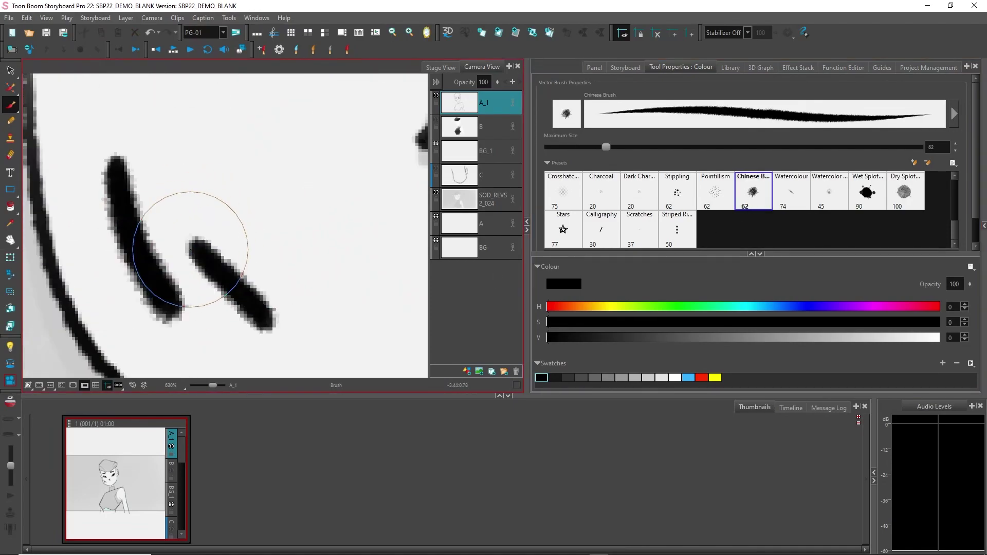
{"action": "scroll", "coordinate": [190, 250], "scroll_direction": "down", "scroll_amount": 7}
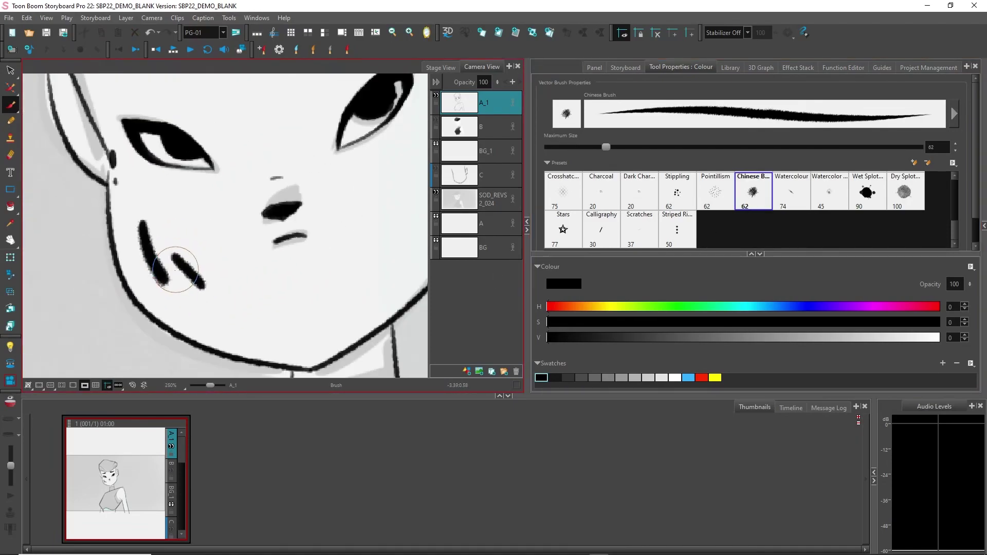
{"action": "key", "text": "alt+s"}
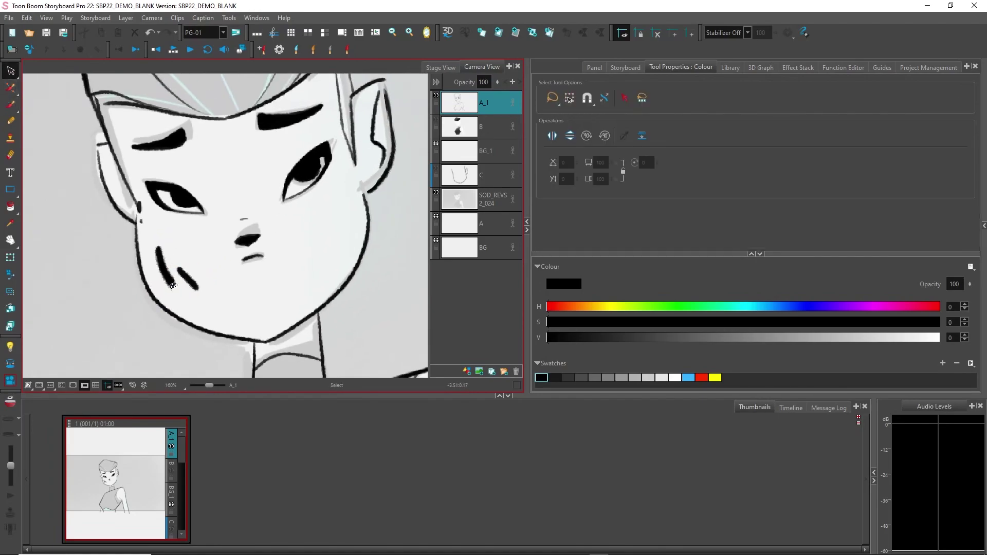
Step: Draw two rough open loops on the character's outer ear edge and earlobe with the Charcoal pencil preset
{"action": "left_click_drag", "start_coordinate": [173, 286], "coordinate": [170, 285]}
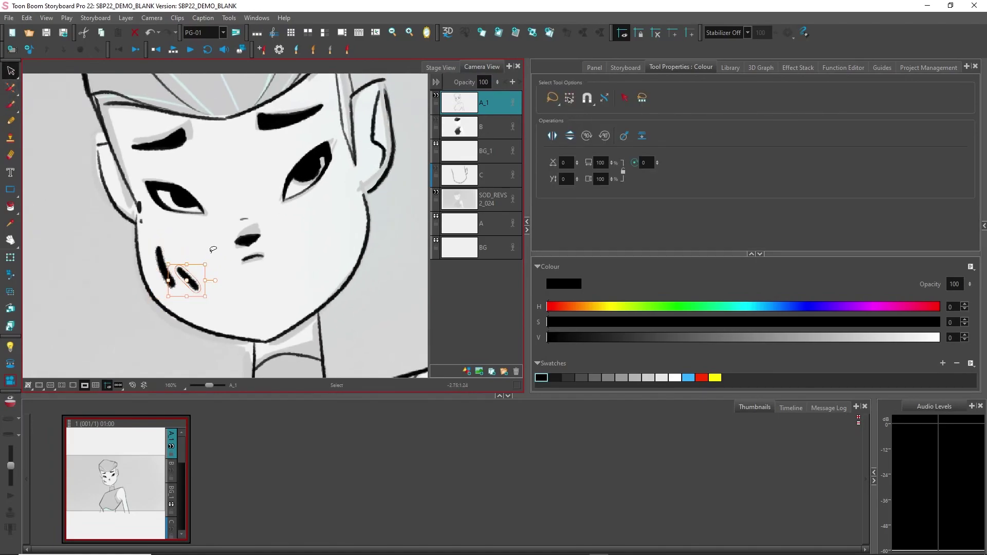
{"action": "scroll", "coordinate": [208, 254], "scroll_direction": "down", "scroll_amount": 4}
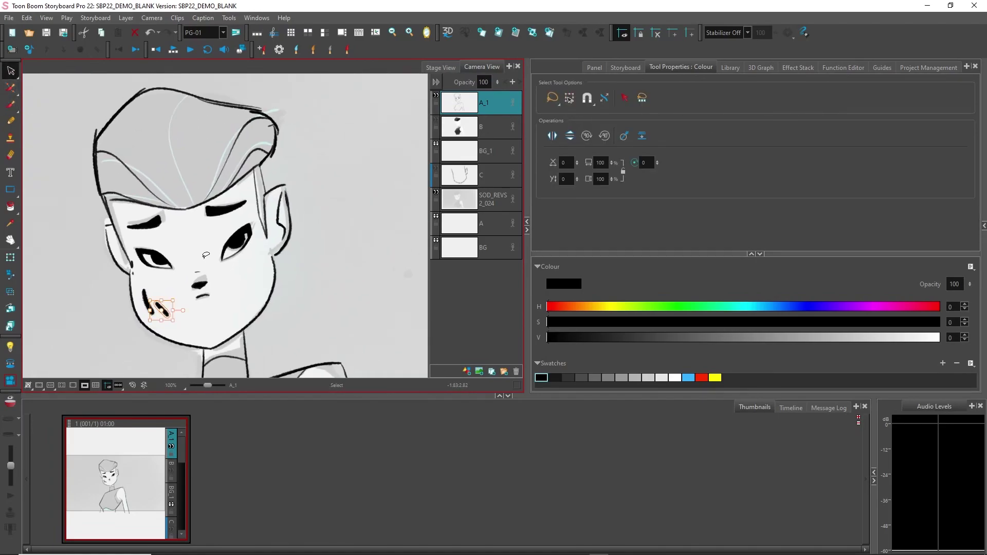
{"action": "key", "text": "alt+x"}
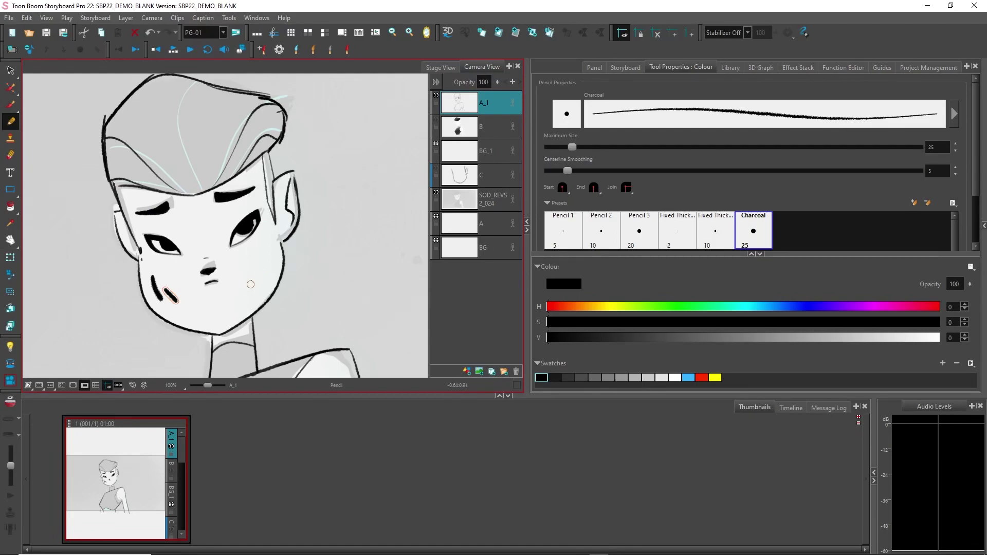
{"action": "left_click_drag", "start_coordinate": [293, 202], "coordinate": [296, 208]}
{"action": "scroll", "coordinate": [298, 206], "scroll_direction": "up", "scroll_amount": 4}
{"action": "mouse_move", "coordinate": [221, 294]}
{"action": "left_mouse_down"}
{"action": "mouse_move", "coordinate": [244, 323]}
{"action": "mouse_move", "coordinate": [258, 303]}
{"action": "left_mouse_up"}
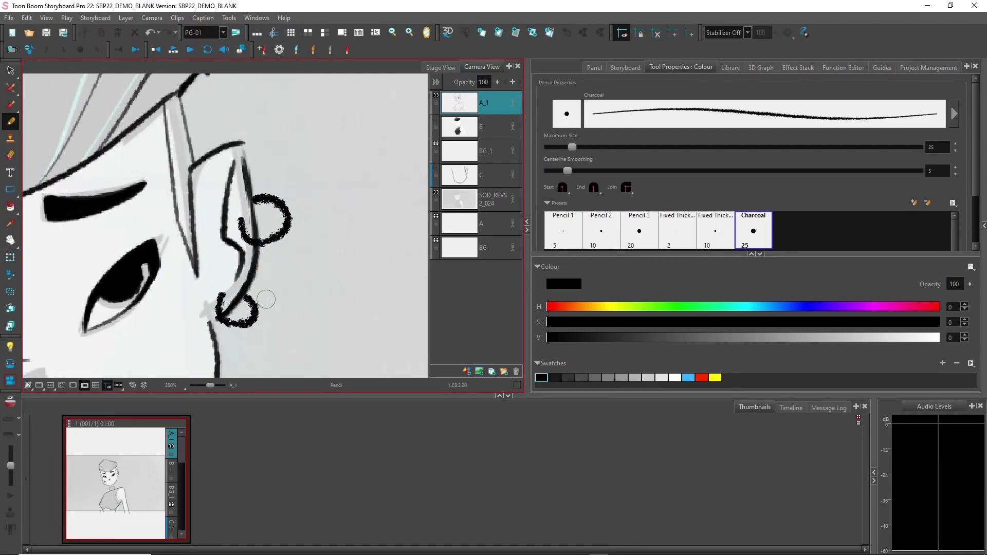
Step: Select the upper ear loop and vary its pencil line's maximum size, raising it to 31.6 before reducing it again
{"action": "key", "text": "1"}
{"action": "key", "text": "1"}
{"action": "left_click_drag", "start_coordinate": [264, 253], "coordinate": [284, 238]}
{"action": "left_click", "coordinate": [11, 70]}
{"action": "left_click", "coordinate": [282, 207]}
{"action": "mouse_move", "coordinate": [566, 230]}
{"action": "left_mouse_down"}
{"action": "mouse_move", "coordinate": [594, 232]}
{"action": "mouse_move", "coordinate": [579, 233]}
{"action": "left_mouse_up"}
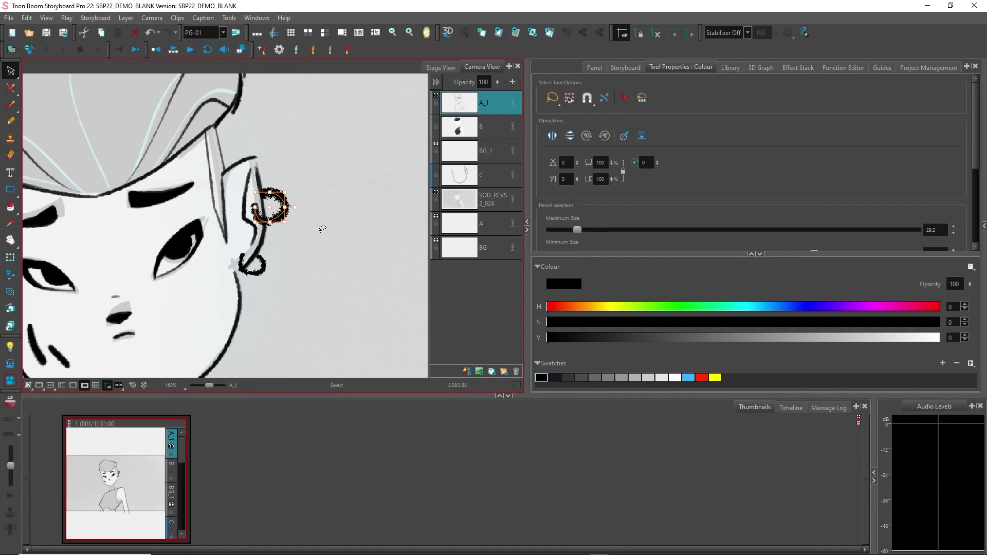
{"action": "mouse_move", "coordinate": [579, 232]}
{"action": "left_mouse_down"}
{"action": "mouse_move", "coordinate": [588, 230]}
{"action": "mouse_move", "coordinate": [580, 229]}
{"action": "left_mouse_up"}
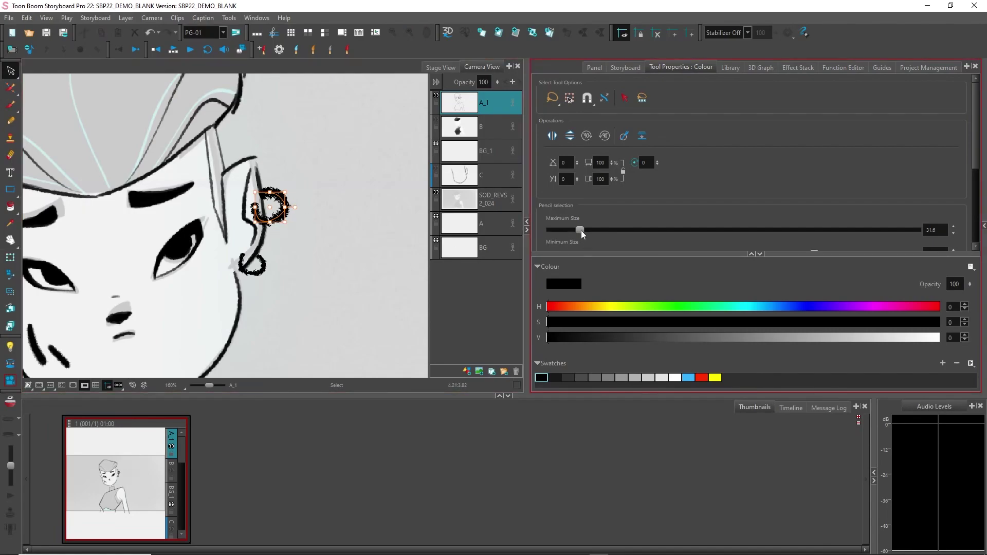
{"action": "left_click_drag", "start_coordinate": [580, 229], "coordinate": [572, 230]}
Step: Try several pencil textures on the earlobe loop, including the bumpy and wiggly ones, ending with the first Long_Br... texture
{"action": "left_click", "coordinate": [256, 263]}
{"action": "scroll", "coordinate": [750, 180], "scroll_direction": "down", "scroll_amount": 3}
{"action": "scroll", "coordinate": [276, 267], "scroll_direction": "up", "scroll_amount": 4}
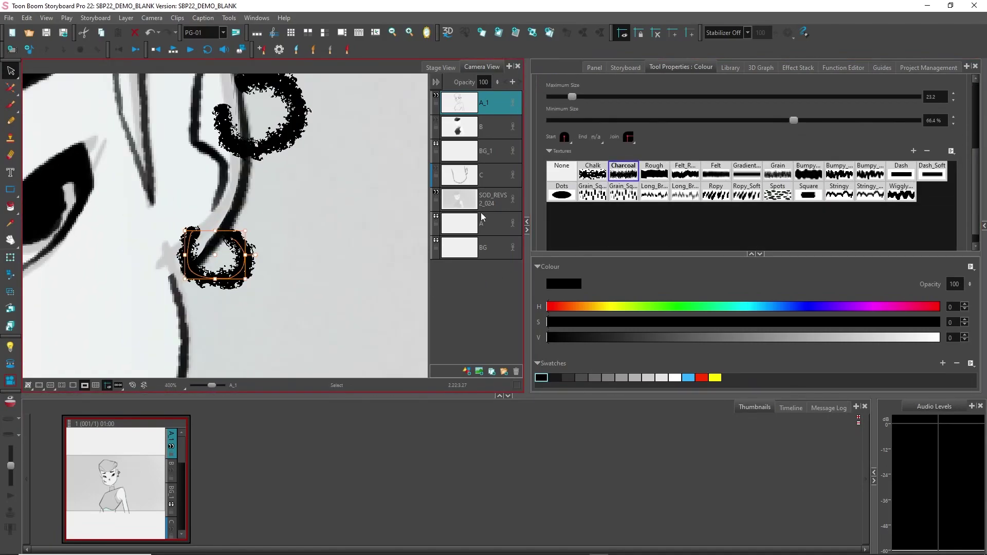
{"action": "left_click", "coordinate": [811, 174]}
{"action": "left_click", "coordinate": [842, 178]}
{"action": "left_click", "coordinate": [867, 179]}
{"action": "left_click", "coordinate": [895, 196]}
{"action": "left_click", "coordinate": [775, 198]}
{"action": "left_click", "coordinate": [654, 193]}
{"action": "scroll", "coordinate": [314, 269], "scroll_direction": "down", "scroll_amount": 6}
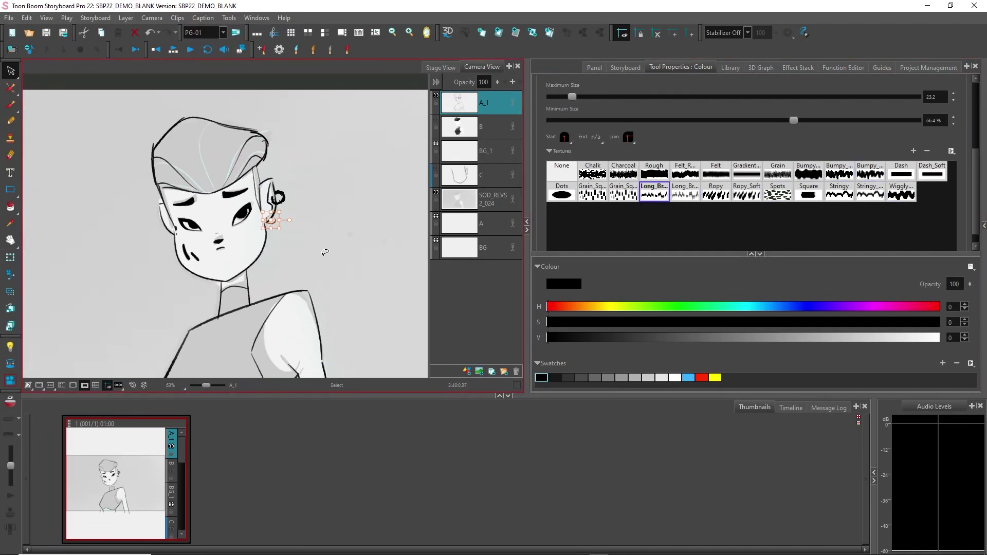
Step: Hide the character's black line-art layers and make the BG_1 layer active for drawing
{"action": "left_click_drag", "start_coordinate": [325, 252], "coordinate": [324, 267]}
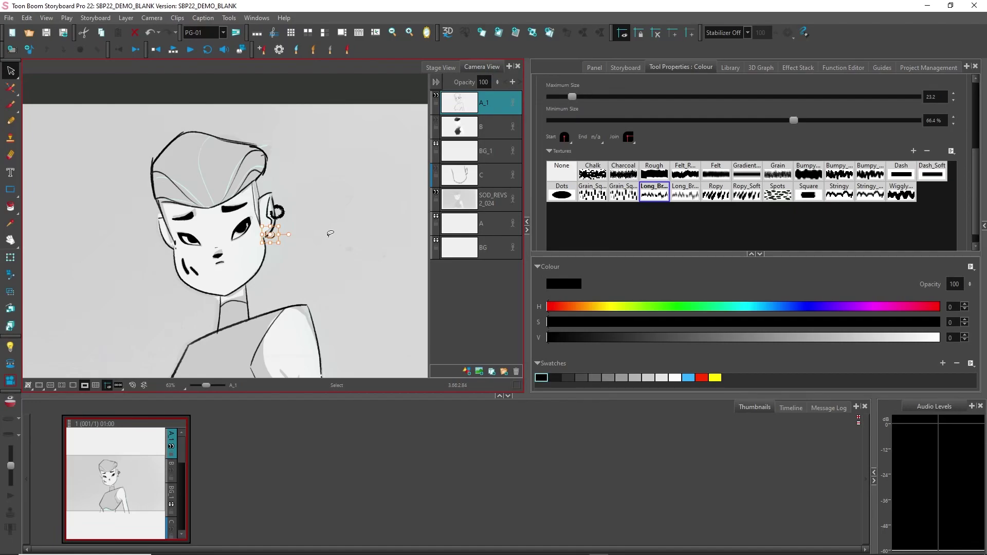
{"action": "left_click", "coordinate": [436, 97]}
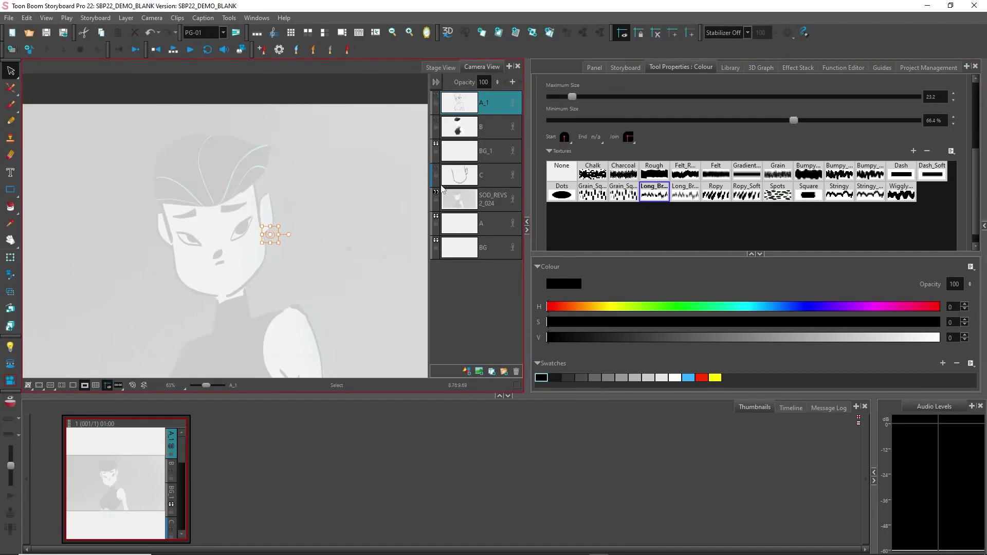
{"action": "left_click", "coordinate": [494, 154]}
Step: Trace the character's face outline and ear on BG_1 with the Chinese Brush, using the Average stabilizer
{"action": "left_click", "coordinate": [735, 33]}
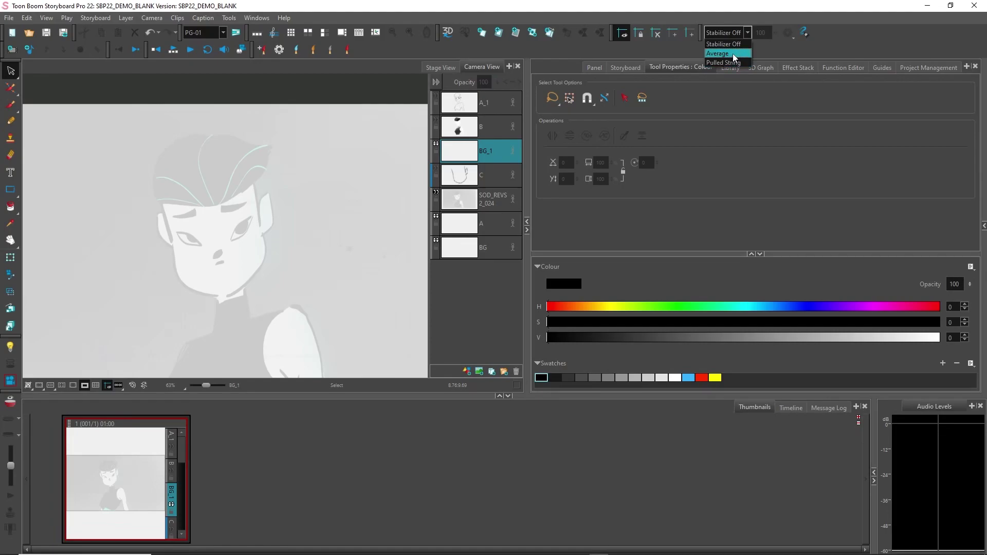
{"action": "left_click", "coordinate": [732, 54]}
{"action": "key", "text": "alt+b"}
{"action": "key", "text": "shift+z"}
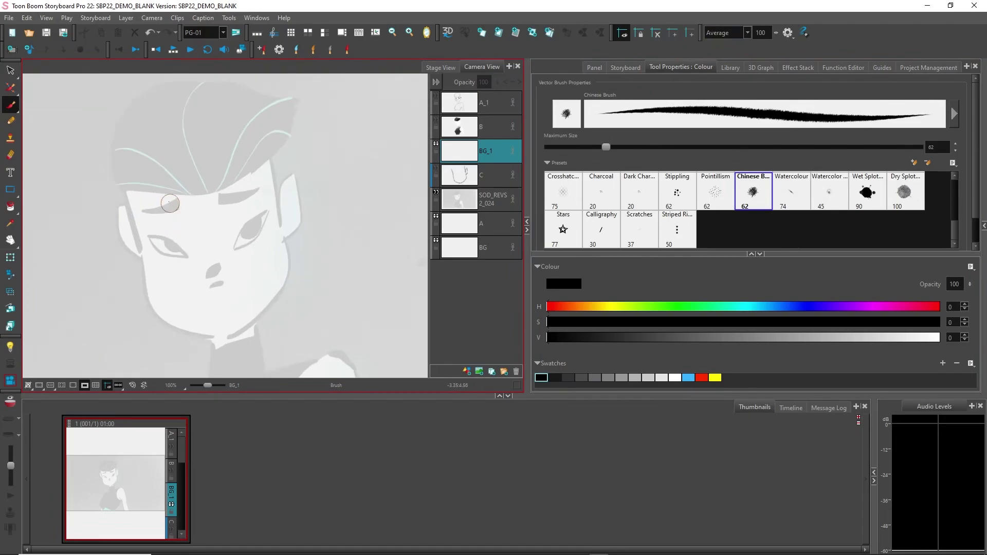
{"action": "mouse_move", "coordinate": [135, 170]}
{"action": "left_mouse_down"}
{"action": "mouse_move", "coordinate": [159, 287]}
{"action": "mouse_move", "coordinate": [193, 316]}
{"action": "mouse_move", "coordinate": [241, 313]}
{"action": "left_mouse_up"}
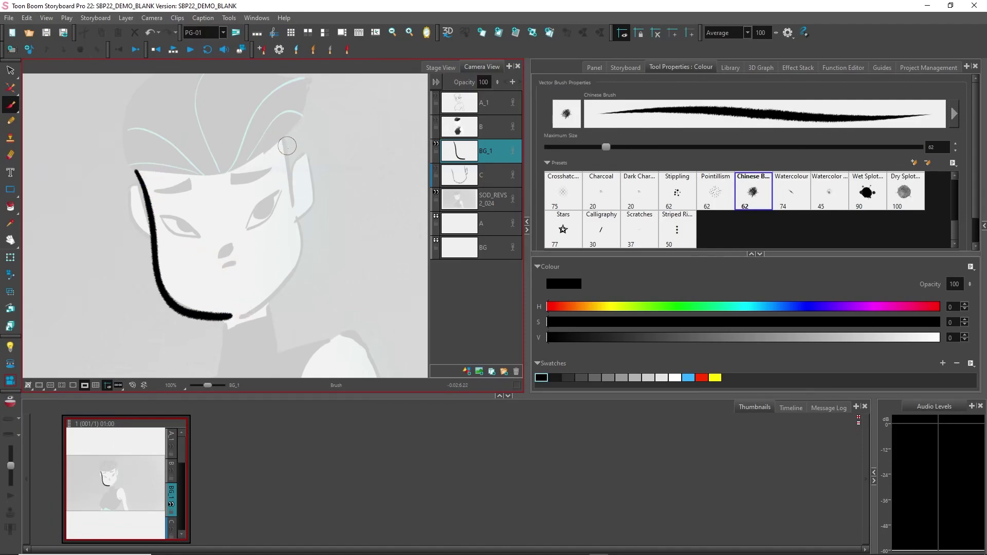
{"action": "mouse_move", "coordinate": [284, 131]}
{"action": "left_mouse_down"}
{"action": "mouse_move", "coordinate": [295, 212]}
{"action": "mouse_move", "coordinate": [305, 149]}
{"action": "mouse_move", "coordinate": [312, 165]}
{"action": "mouse_move", "coordinate": [313, 210]}
{"action": "mouse_move", "coordinate": [292, 224]}
{"action": "left_mouse_up"}
{"action": "mouse_move", "coordinate": [243, 316]}
{"action": "left_mouse_down"}
{"action": "mouse_move", "coordinate": [292, 267]}
{"action": "mouse_move", "coordinate": [294, 222]}
{"action": "left_mouse_up"}
Step: Switch the stabilizer to Pulled String and trace the pointed hair lock above the ear with the Chinese Brush
{"action": "left_click", "coordinate": [722, 32]}
{"action": "left_click", "coordinate": [724, 62]}
{"action": "scroll", "coordinate": [253, 155], "scroll_direction": "up", "scroll_amount": 1}
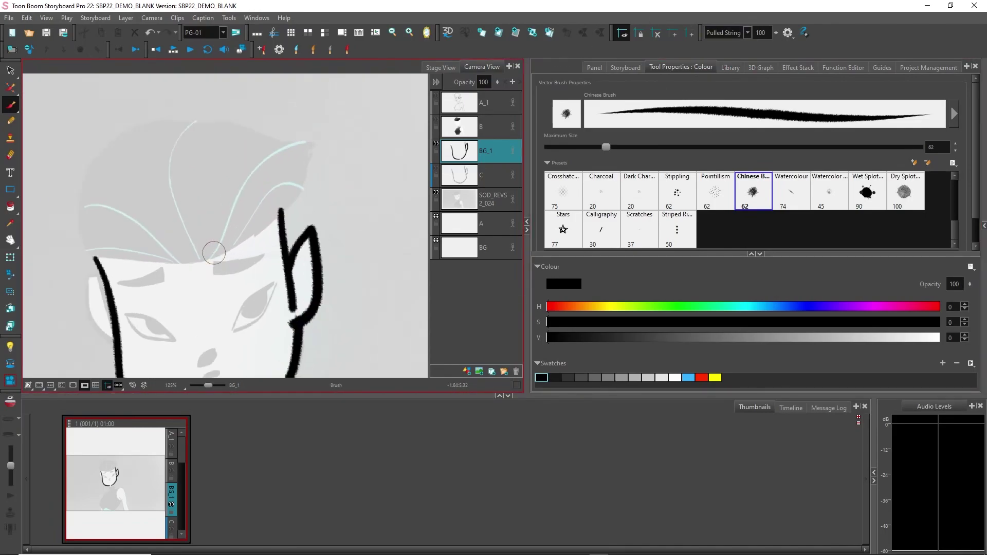
{"action": "scroll", "coordinate": [213, 252], "scroll_direction": "up", "scroll_amount": 1}
{"action": "mouse_move", "coordinate": [200, 269]}
{"action": "left_mouse_down"}
{"action": "mouse_move", "coordinate": [214, 253]}
{"action": "mouse_move", "coordinate": [194, 262]}
{"action": "mouse_move", "coordinate": [215, 257]}
{"action": "mouse_move", "coordinate": [241, 224]}
{"action": "mouse_move", "coordinate": [257, 149]}
{"action": "mouse_move", "coordinate": [317, 106]}
{"action": "mouse_move", "coordinate": [277, 139]}
{"action": "mouse_move", "coordinate": [343, 124]}
{"action": "left_mouse_up"}
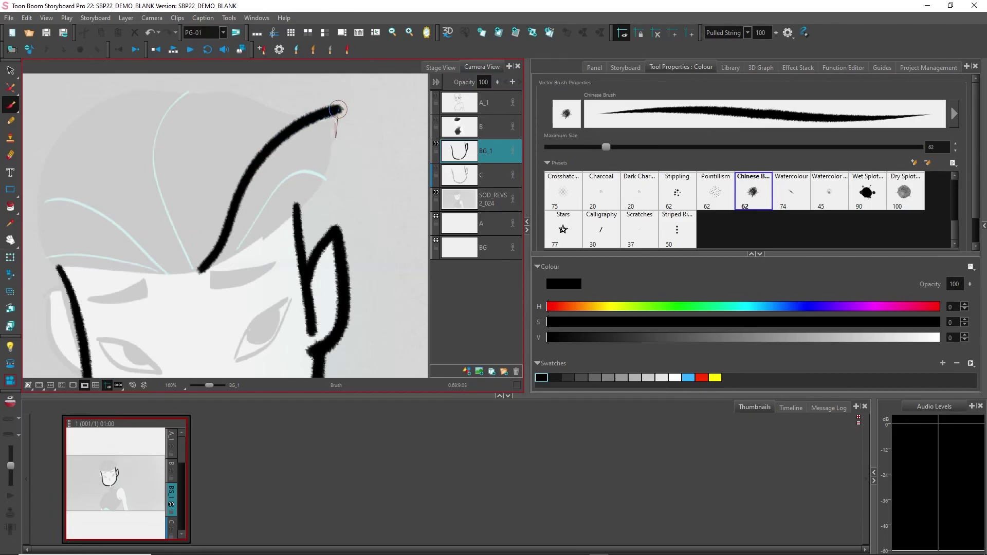
{"action": "mouse_move", "coordinate": [332, 152]}
{"action": "left_mouse_down"}
{"action": "mouse_move", "coordinate": [321, 194]}
{"action": "mouse_move", "coordinate": [300, 219]}
{"action": "mouse_move", "coordinate": [164, 289]}
{"action": "left_mouse_up"}
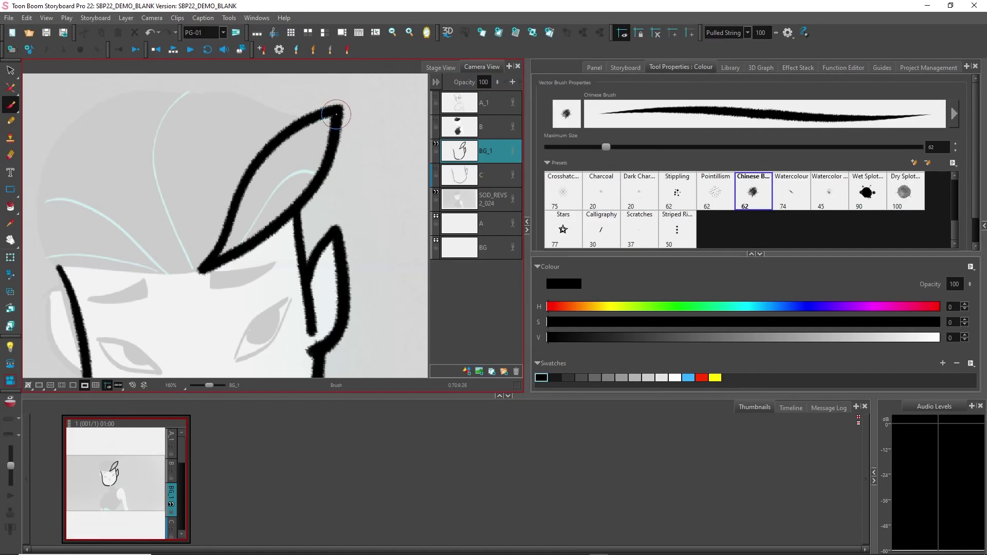
{"action": "key", "text": "1"}
{"action": "key", "text": "1"}
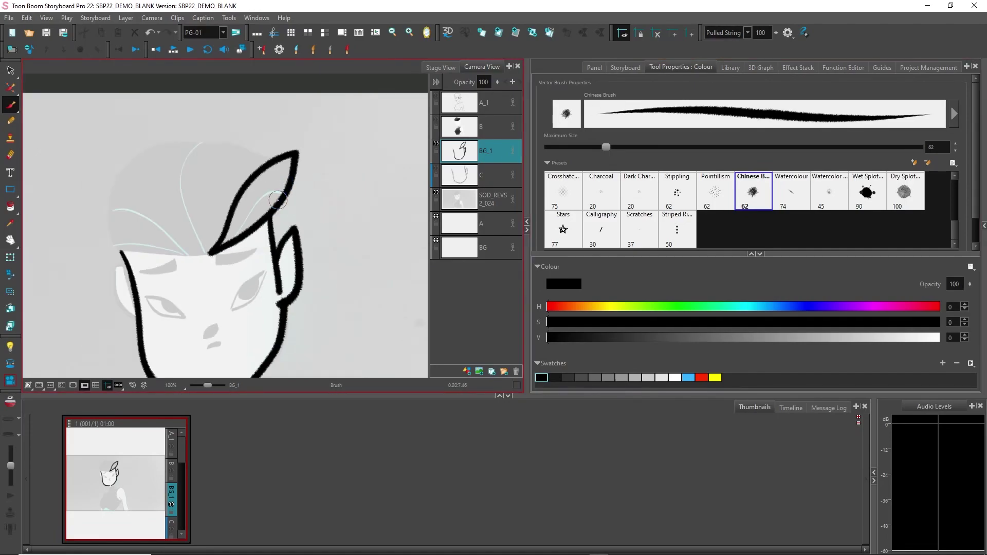
{"action": "key", "text": "1"}
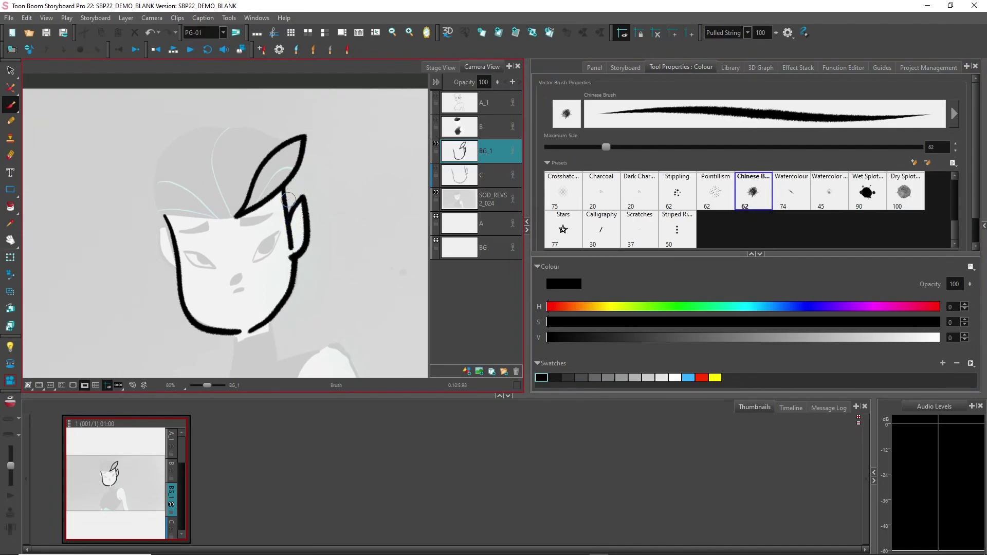
{"action": "left_click", "coordinate": [735, 33]}
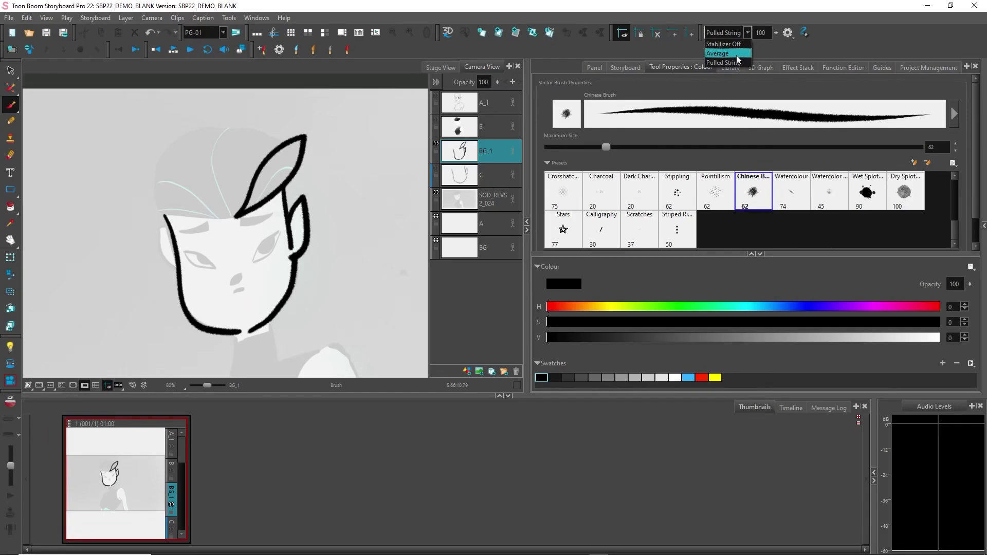
{"action": "left_click", "coordinate": [360, 199]}
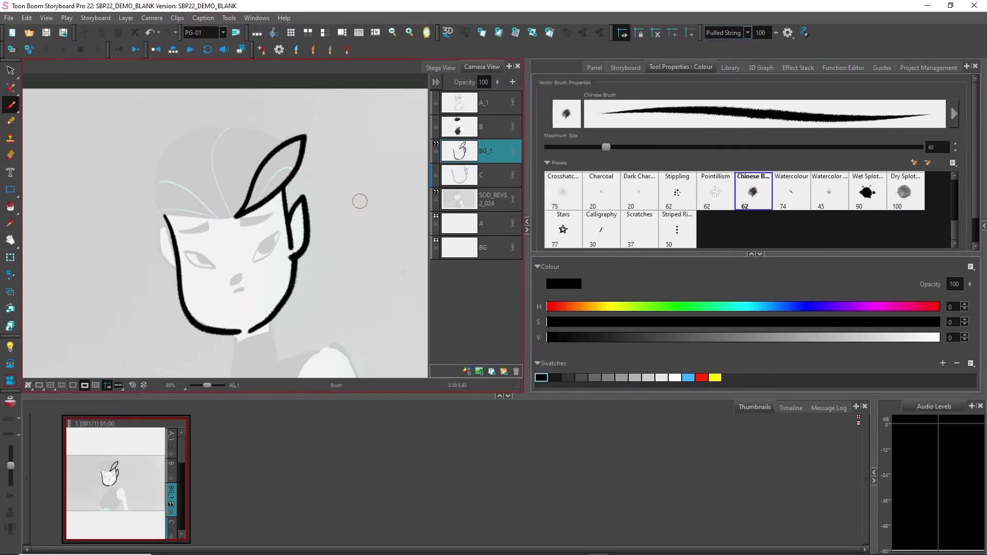
{"action": "key", "text": "ctrl+alt"}
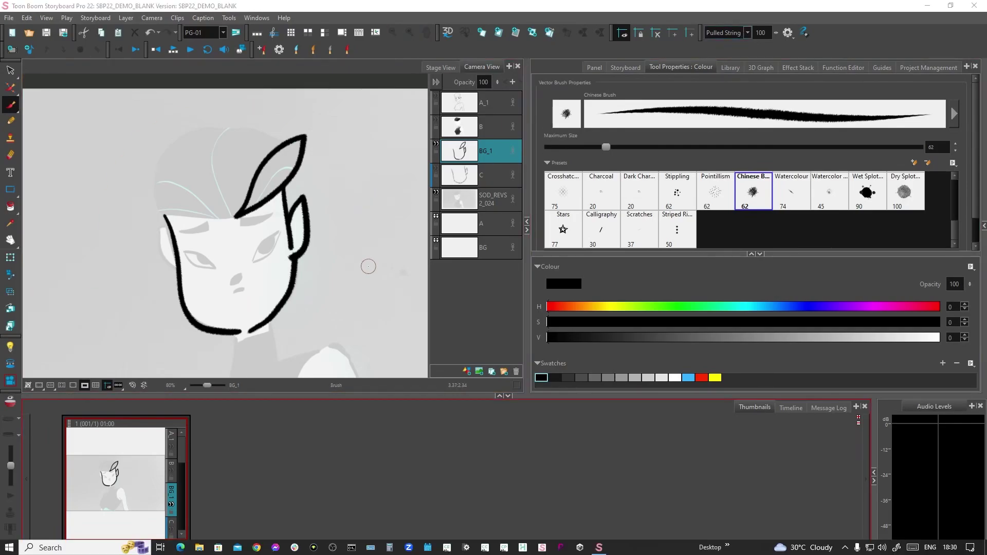
Step: Expand the Reference View into a wide area beside the drawing and show the SBP22 library folder's templates
{"action": "left_click", "coordinate": [982, 232]}
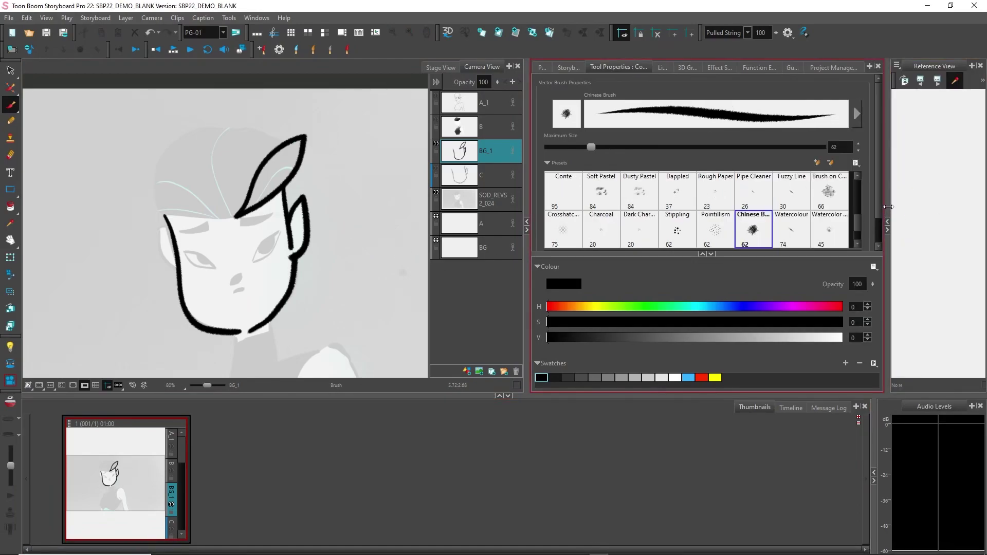
{"action": "left_click_drag", "start_coordinate": [691, 167], "coordinate": [637, 166]}
{"action": "left_click_drag", "start_coordinate": [527, 174], "coordinate": [482, 172]}
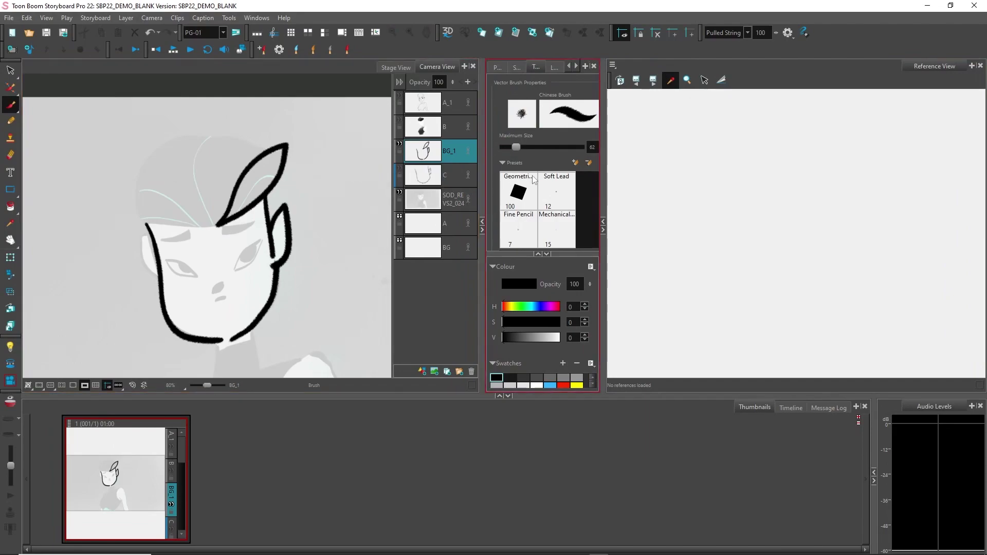
{"action": "left_click", "coordinate": [554, 66]}
{"action": "left_click_drag", "start_coordinate": [602, 165], "coordinate": [656, 164]}
{"action": "left_click", "coordinate": [528, 333]}
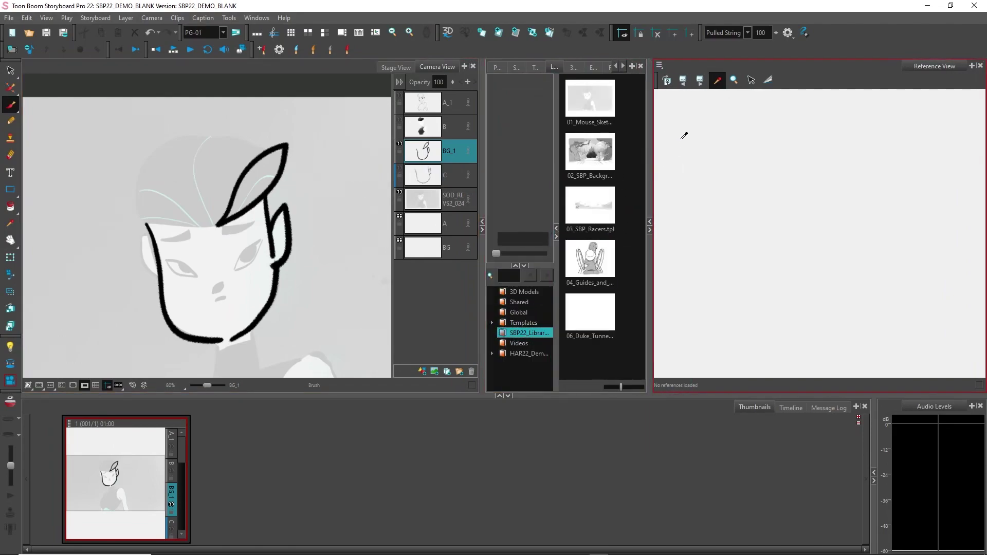
Step: Load the set of reference images into the Reference View and cycle through them once back to the first image
{"action": "left_click", "coordinate": [660, 65]}
{"action": "left_click", "coordinate": [673, 122]}
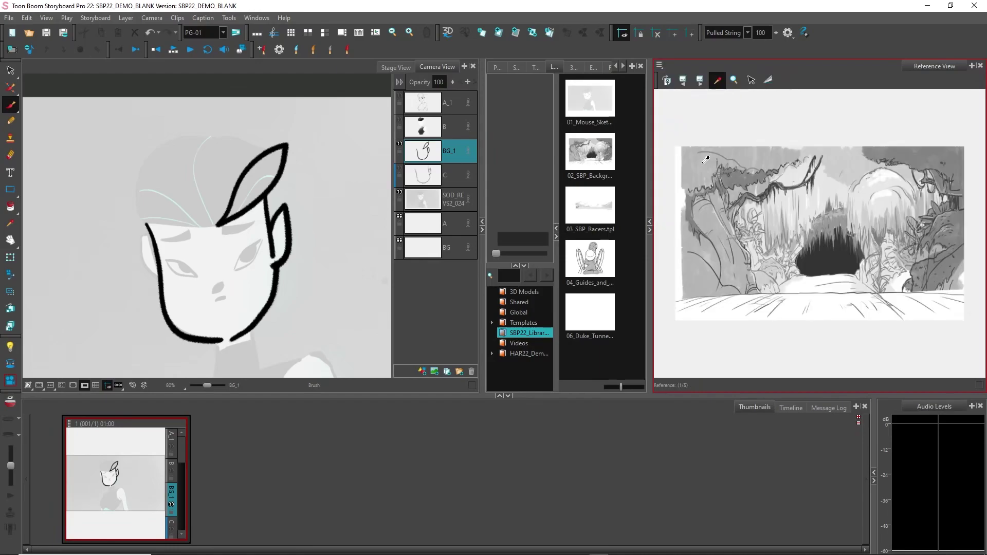
{"action": "left_click", "coordinate": [699, 81]}
{"action": "left_click", "coordinate": [700, 81]}
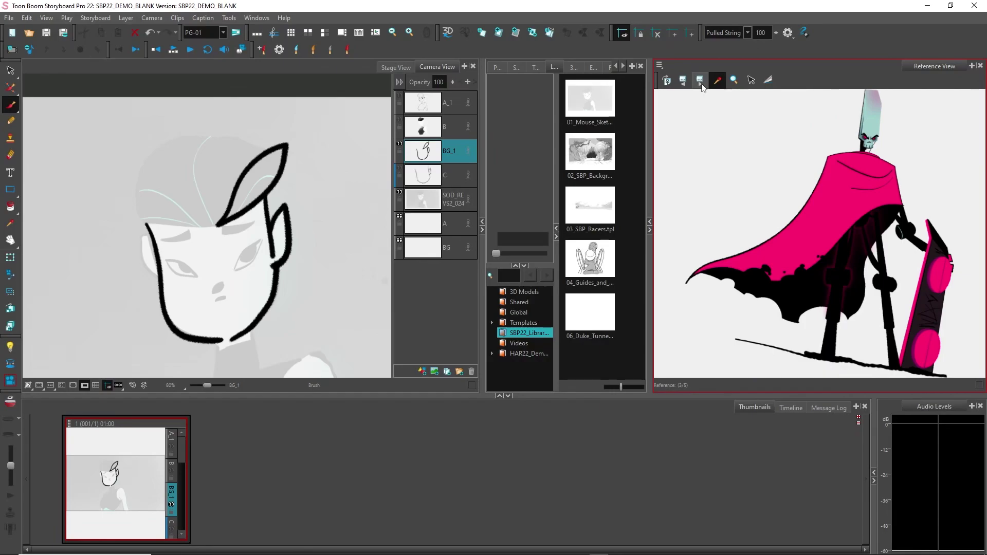
{"action": "left_click", "coordinate": [700, 80]}
{"action": "left_click", "coordinate": [700, 81]}
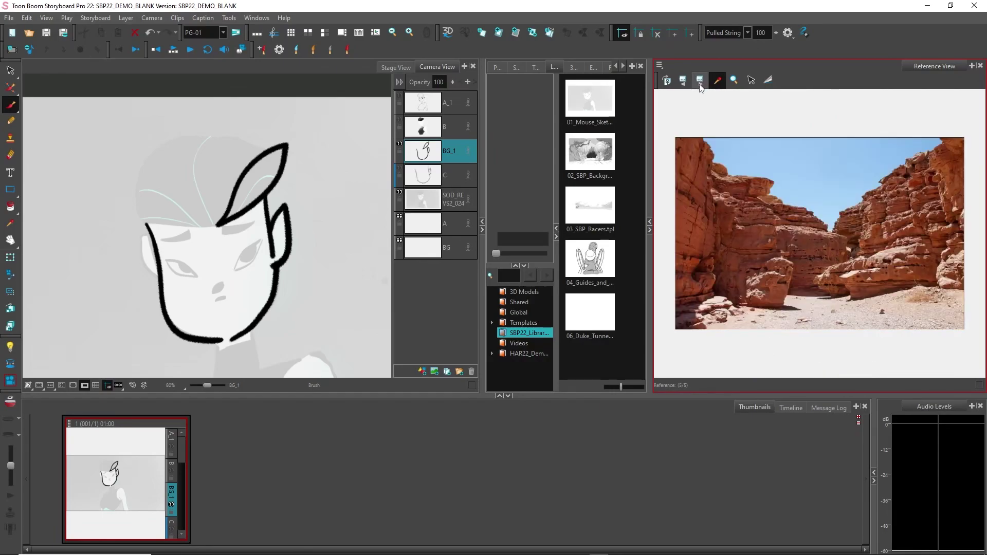
{"action": "left_click", "coordinate": [699, 81]}
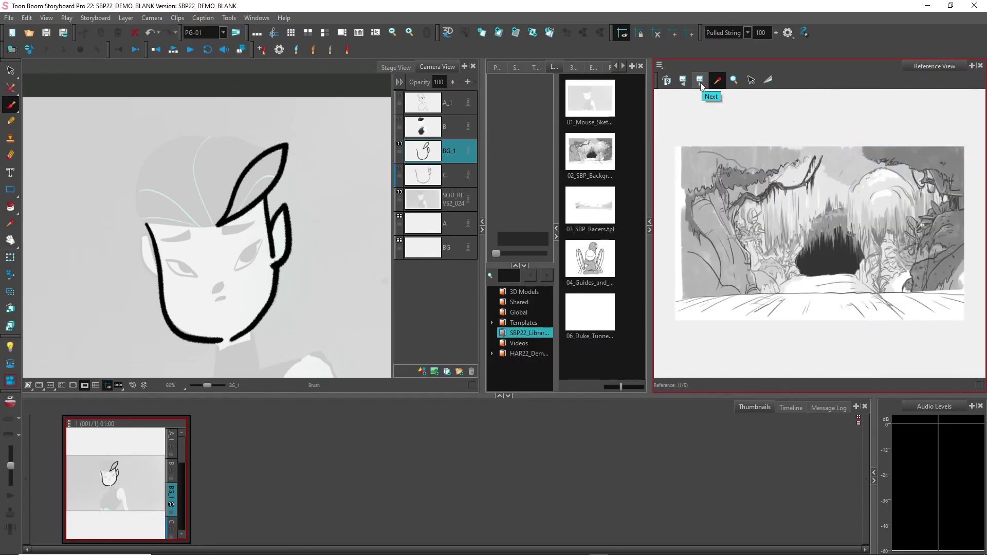
Step: Browse the loaded character and landscape references again, including one step backward, ending on the sketched jungle background
{"action": "left_click", "coordinate": [699, 81]}
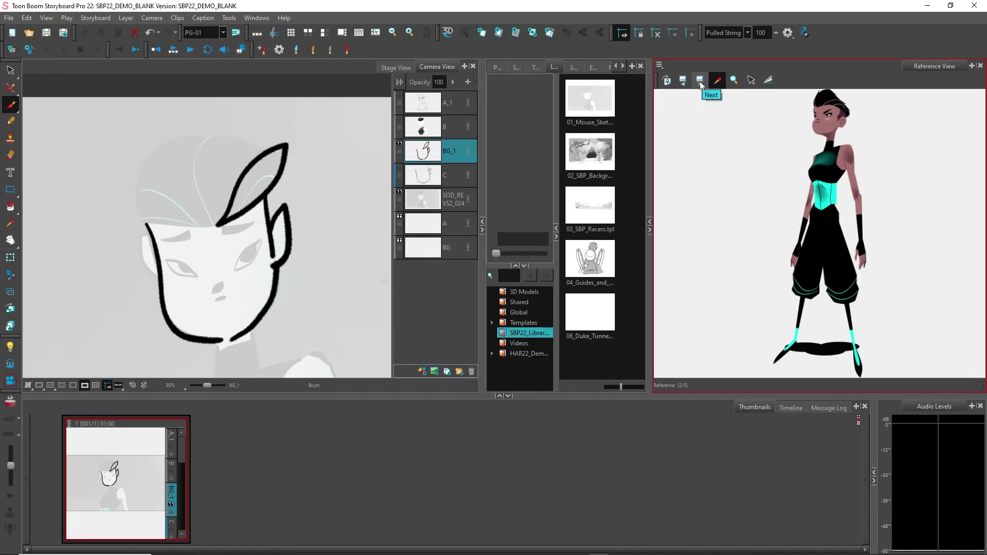
{"action": "left_click", "coordinate": [699, 81]}
{"action": "left_click", "coordinate": [700, 80]}
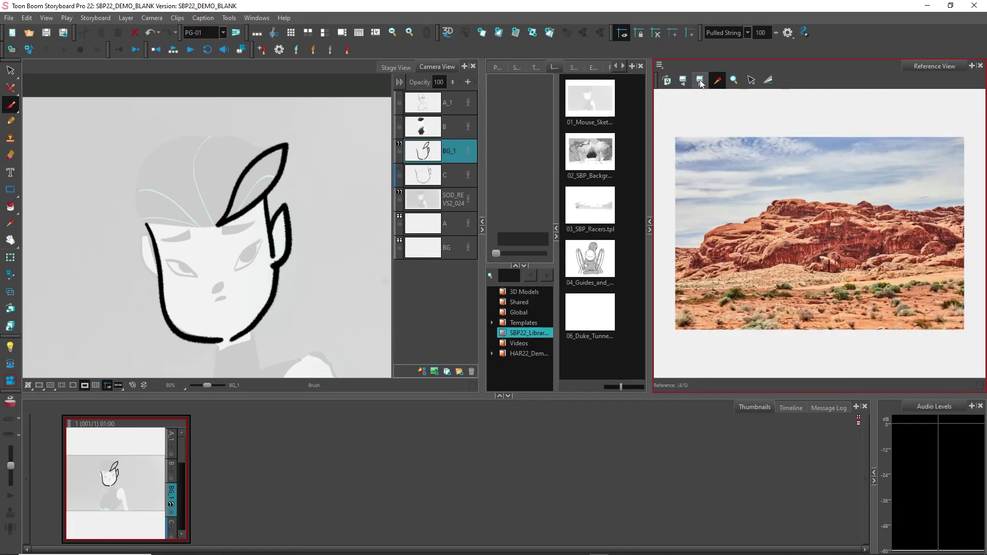
{"action": "left_click", "coordinate": [700, 81]}
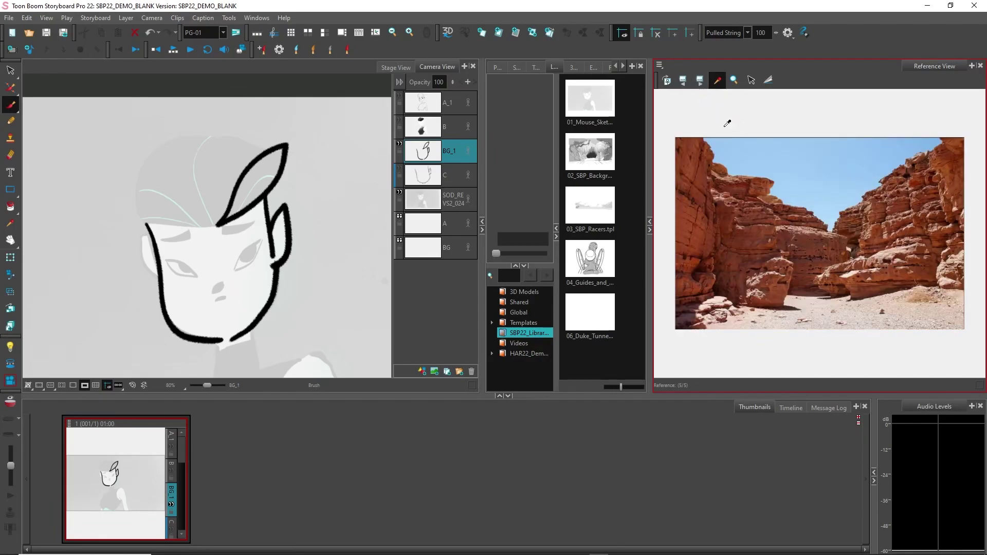
{"action": "left_click", "coordinate": [699, 83]}
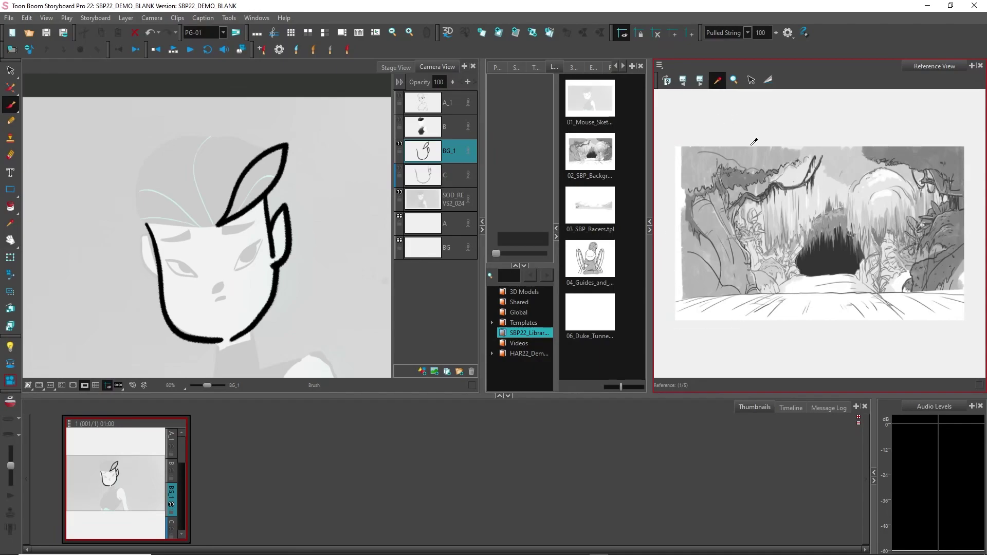
{"action": "left_click", "coordinate": [700, 82]}
{"action": "left_click", "coordinate": [683, 82]}
{"action": "left_click", "coordinate": [700, 81]}
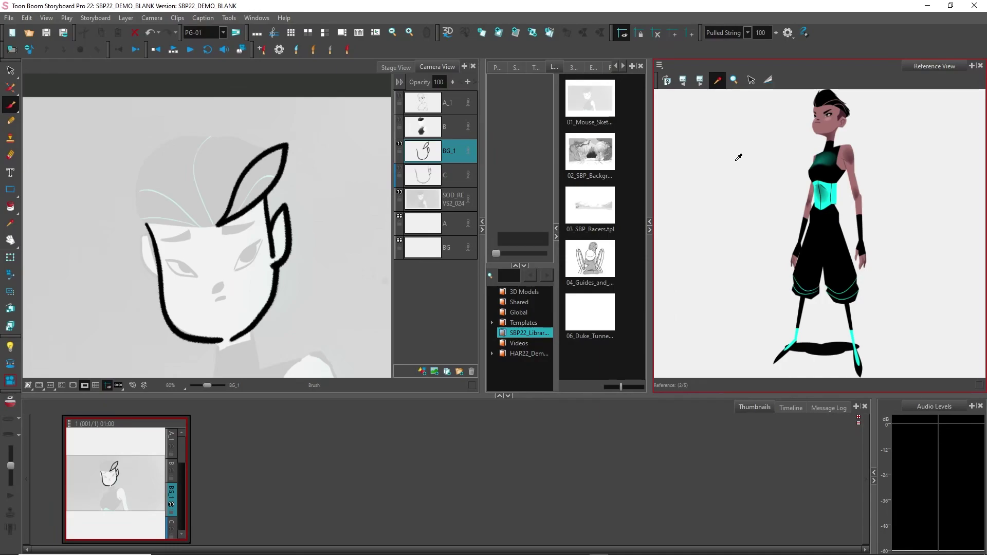
{"action": "left_click", "coordinate": [702, 82]}
{"action": "left_click", "coordinate": [702, 82]}
{"action": "left_click", "coordinate": [701, 83]}
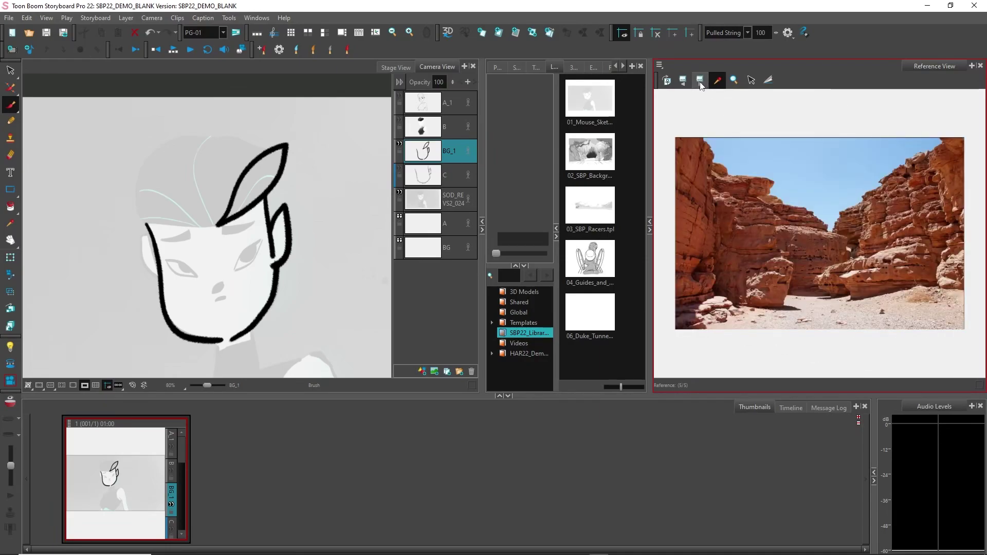
{"action": "left_click", "coordinate": [700, 80]}
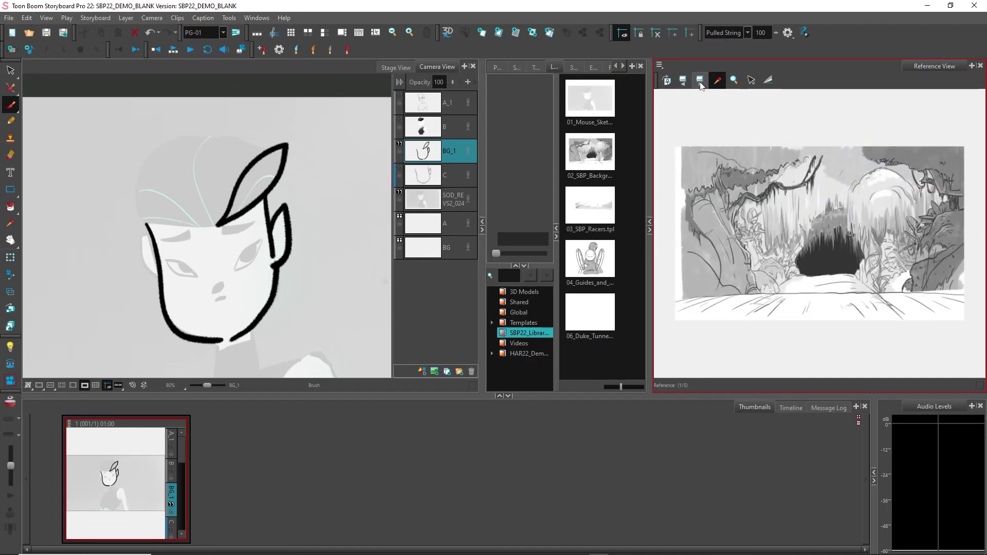
Step: Advance the Reference View from the sketched jungle background to the next reference image
{"action": "left_click", "coordinate": [700, 81]}
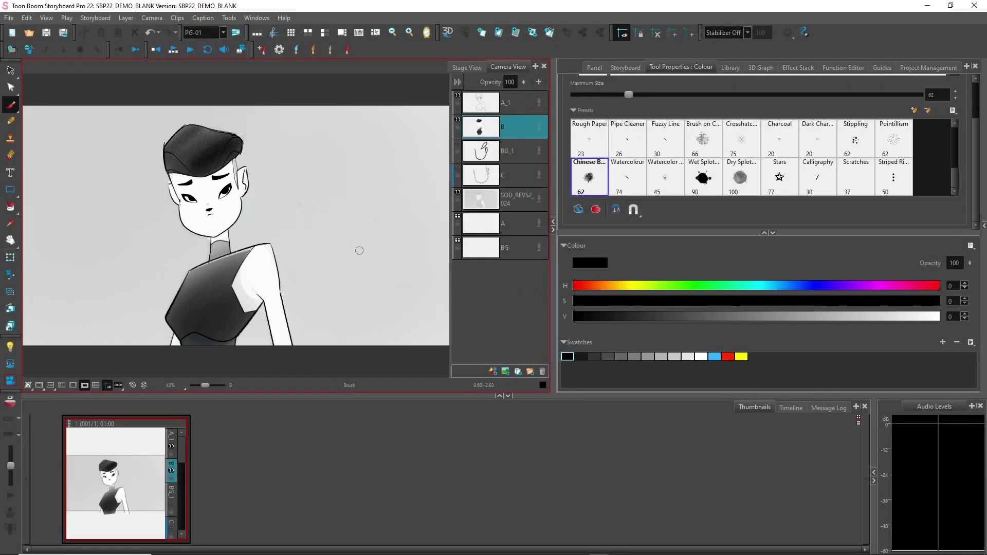
Step: Switch to the Stencil Brush in Repaint Brush Mode and recolour the character's dark hair fill red on layer B
{"action": "left_click", "coordinate": [13, 107]}
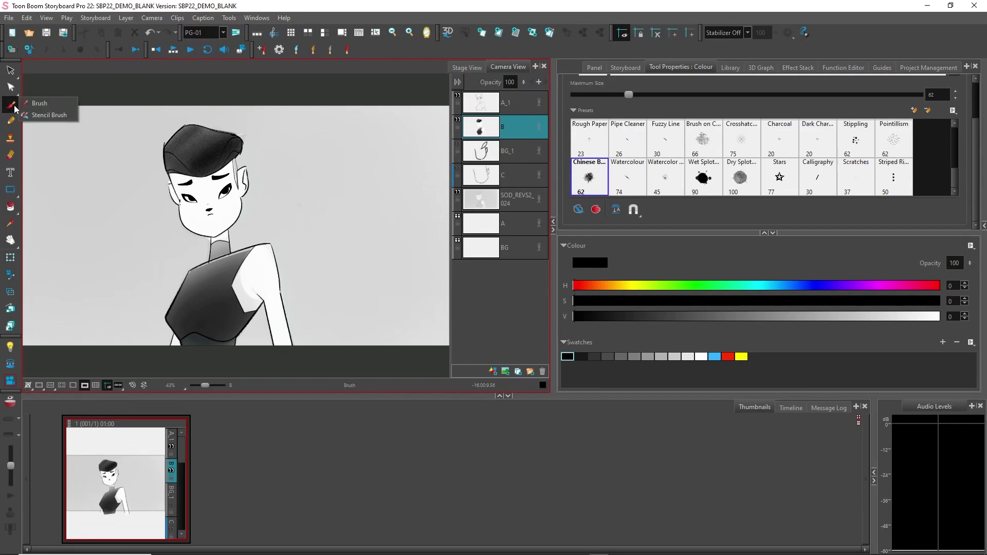
{"action": "left_click", "coordinate": [47, 118]}
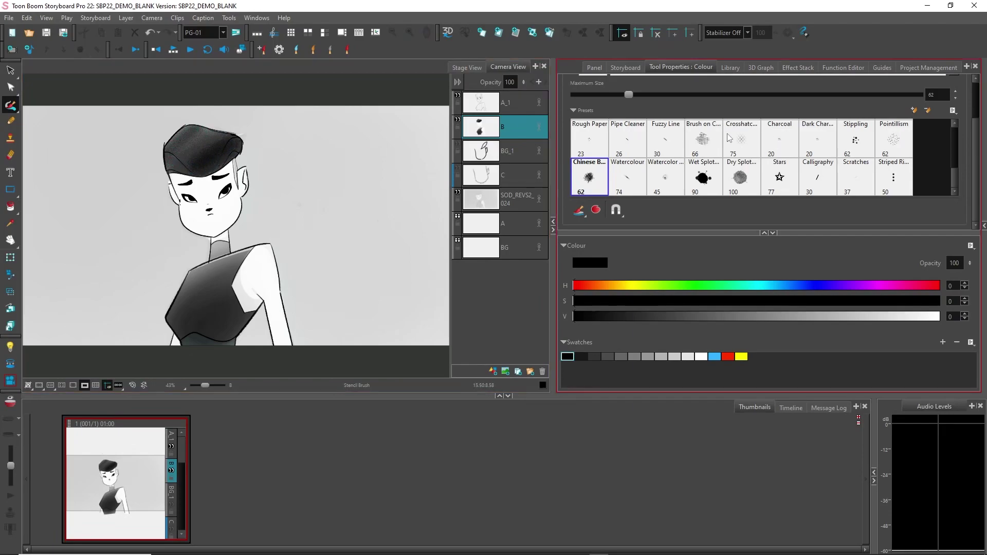
{"action": "scroll", "coordinate": [976, 154], "scroll_direction": "up", "scroll_amount": 2}
{"action": "scroll", "coordinate": [975, 170], "scroll_direction": "down", "scroll_amount": 2}
{"action": "scroll", "coordinate": [978, 169], "scroll_direction": "up", "scroll_amount": 2}
{"action": "scroll", "coordinate": [978, 144], "scroll_direction": "down", "scroll_amount": 2}
{"action": "left_click", "coordinate": [581, 215]}
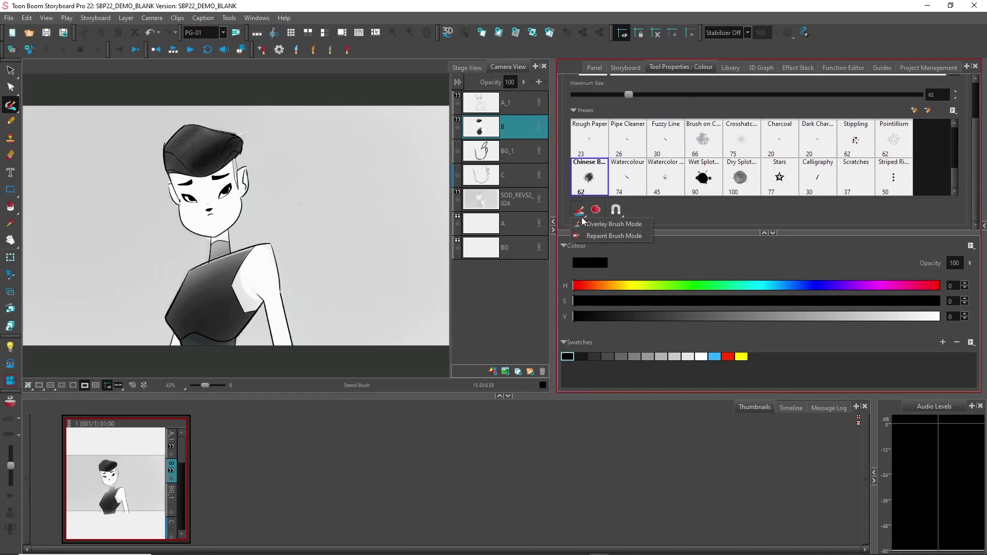
{"action": "left_click", "coordinate": [628, 238]}
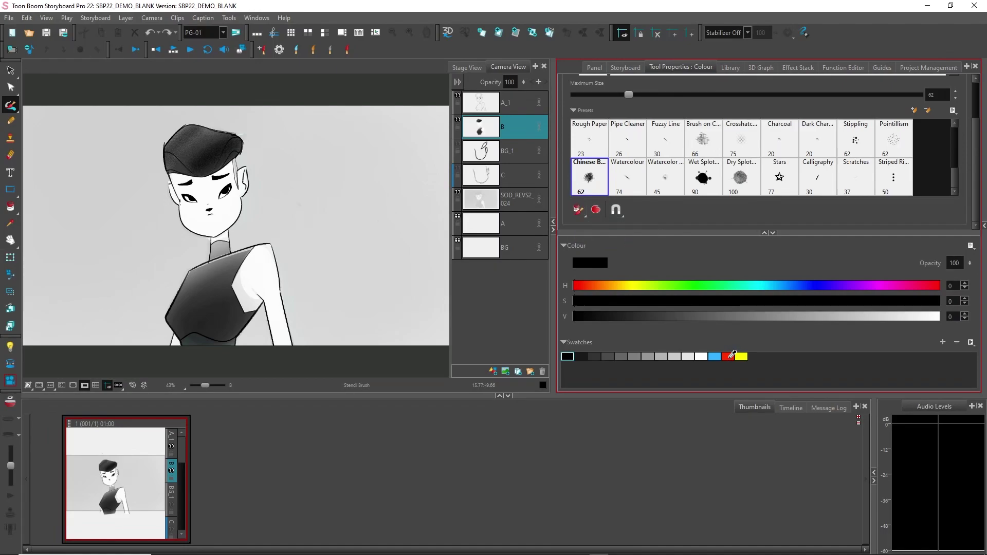
{"action": "left_click", "coordinate": [732, 356]}
{"action": "mouse_move", "coordinate": [177, 135]}
{"action": "left_mouse_down"}
{"action": "mouse_move", "coordinate": [155, 150]}
{"action": "mouse_move", "coordinate": [205, 139]}
{"action": "mouse_move", "coordinate": [239, 139]}
{"action": "mouse_move", "coordinate": [244, 148]}
{"action": "mouse_move", "coordinate": [203, 176]}
{"action": "mouse_move", "coordinate": [168, 174]}
{"action": "mouse_move", "coordinate": [162, 159]}
{"action": "mouse_move", "coordinate": [173, 149]}
{"action": "mouse_move", "coordinate": [178, 158]}
{"action": "mouse_move", "coordinate": [201, 169]}
{"action": "left_mouse_up"}
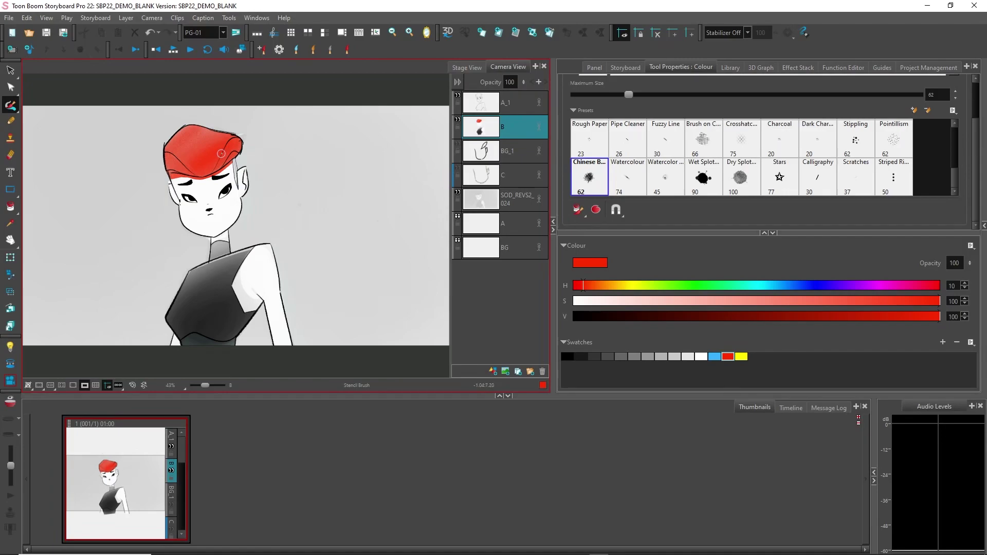
Step: Move the red hair fill off to the side of the character's head and undo the move
{"action": "key", "text": "alt+s"}
{"action": "left_click", "coordinate": [205, 154]}
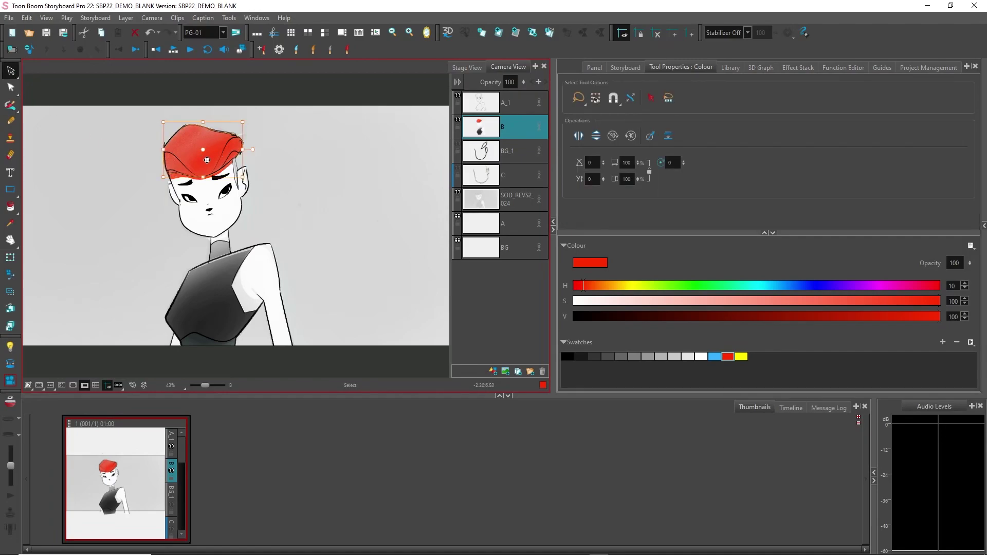
{"action": "left_click_drag", "start_coordinate": [207, 161], "coordinate": [306, 147]}
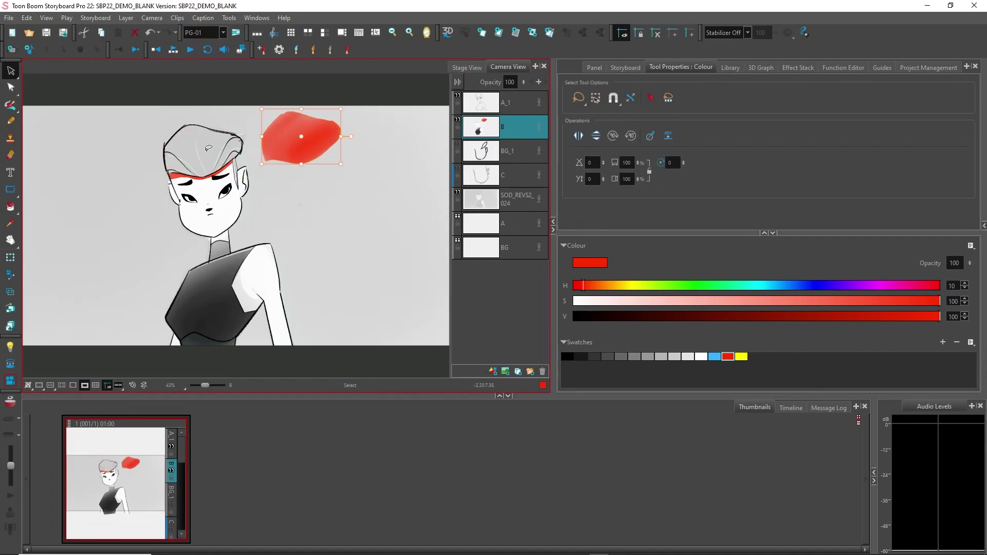
{"action": "key", "text": "ctrl+z"}
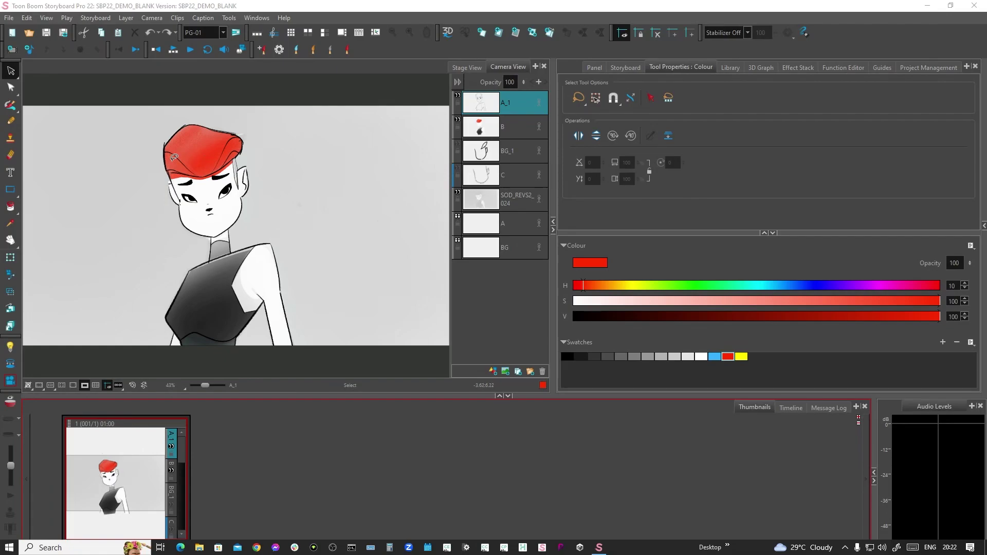
Step: Set up the Stencil Brush with the dry splotch preset at size 100 and the light blue swatch
{"action": "left_click", "coordinate": [10, 105]}
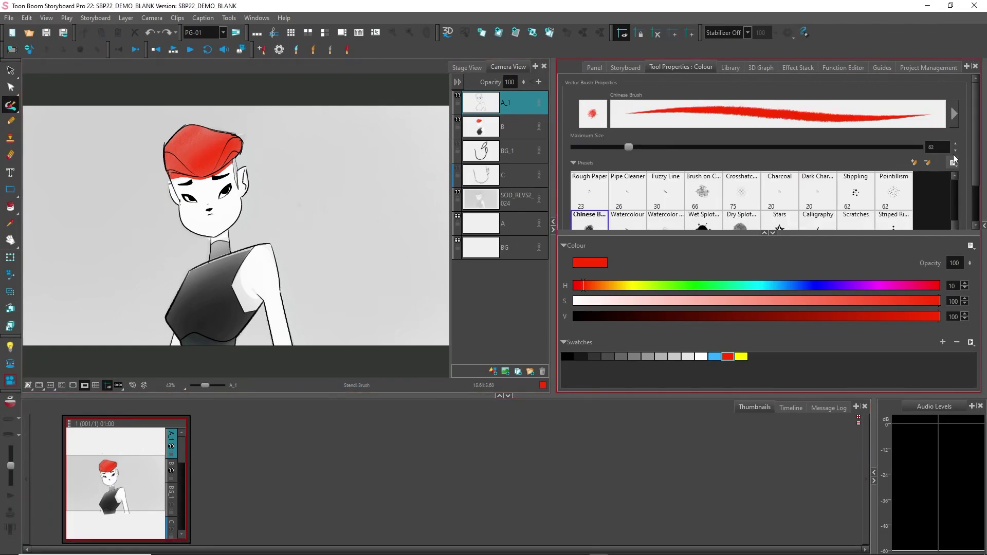
{"action": "scroll", "coordinate": [977, 161], "scroll_direction": "down", "scroll_amount": 2}
{"action": "scroll", "coordinate": [977, 161], "scroll_direction": "down", "scroll_amount": 2}
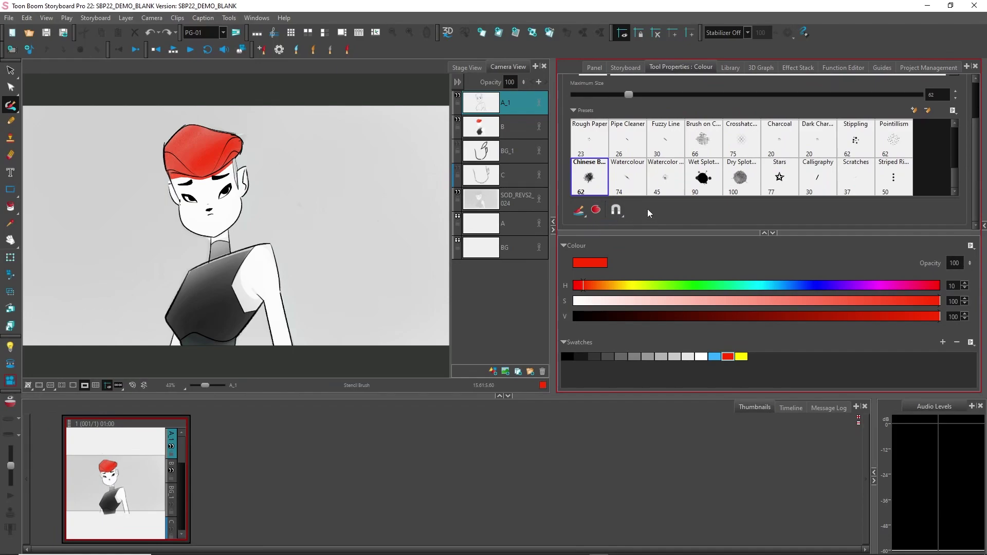
{"action": "left_click", "coordinate": [745, 178]}
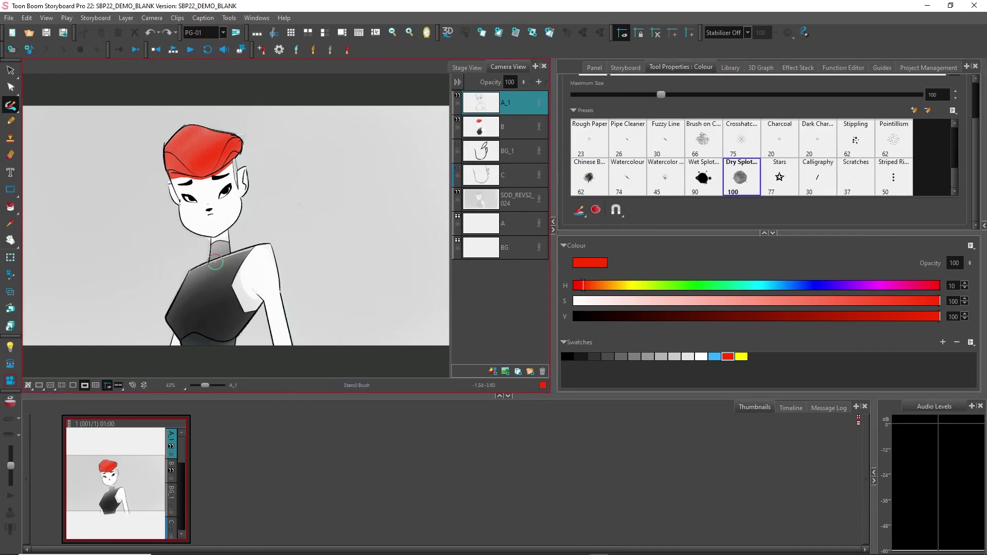
{"action": "left_click", "coordinate": [714, 357]}
Step: Add a new vector layer above B, include B in the selection, and paint blue shading along the neck and the top's outer edge
{"action": "key", "text": "Down"}
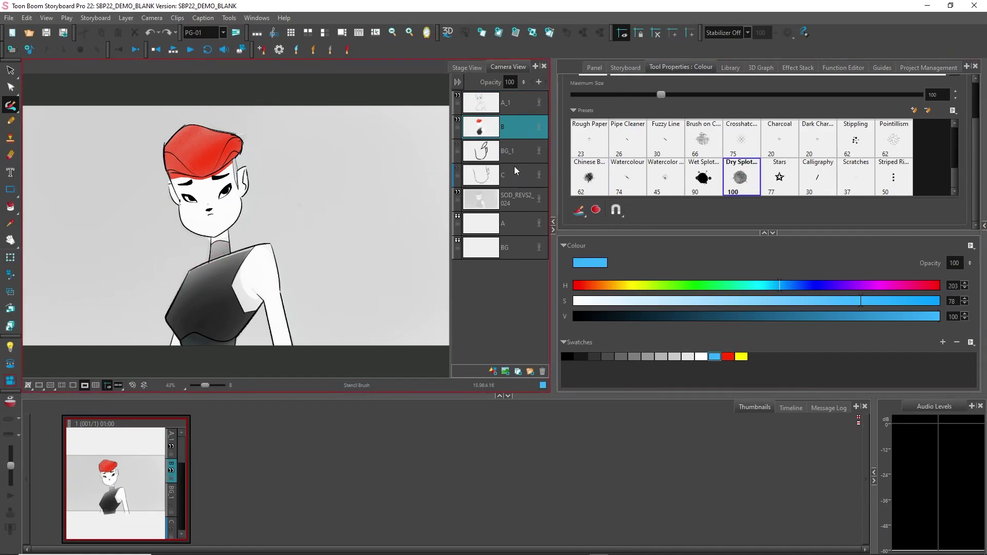
{"action": "left_click", "coordinate": [492, 371]}
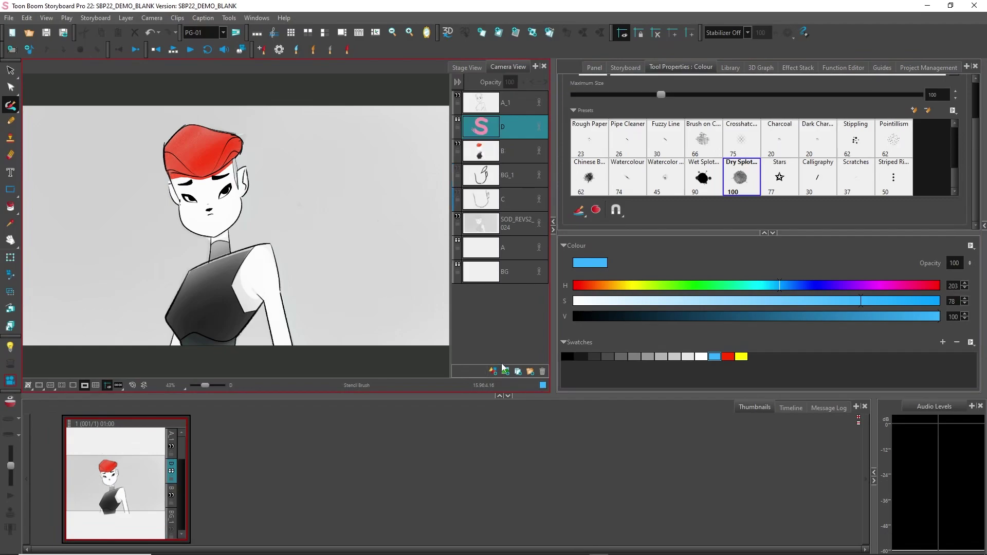
{"action": "left_click", "coordinate": [510, 153], "text": "ctrl"}
{"action": "mouse_move", "coordinate": [216, 249]}
{"action": "left_mouse_down"}
{"action": "mouse_move", "coordinate": [210, 271]}
{"action": "mouse_move", "coordinate": [217, 257]}
{"action": "mouse_move", "coordinate": [179, 280]}
{"action": "mouse_move", "coordinate": [170, 320]}
{"action": "mouse_move", "coordinate": [186, 349]}
{"action": "left_mouse_up"}
{"action": "mouse_move", "coordinate": [198, 277]}
{"action": "left_mouse_down"}
{"action": "mouse_move", "coordinate": [213, 235]}
{"action": "mouse_move", "coordinate": [220, 244]}
{"action": "mouse_move", "coordinate": [211, 238]}
{"action": "mouse_move", "coordinate": [209, 260]}
{"action": "mouse_move", "coordinate": [203, 268]}
{"action": "mouse_move", "coordinate": [209, 246]}
{"action": "mouse_move", "coordinate": [171, 301]}
{"action": "mouse_move", "coordinate": [178, 343]}
{"action": "left_mouse_up"}
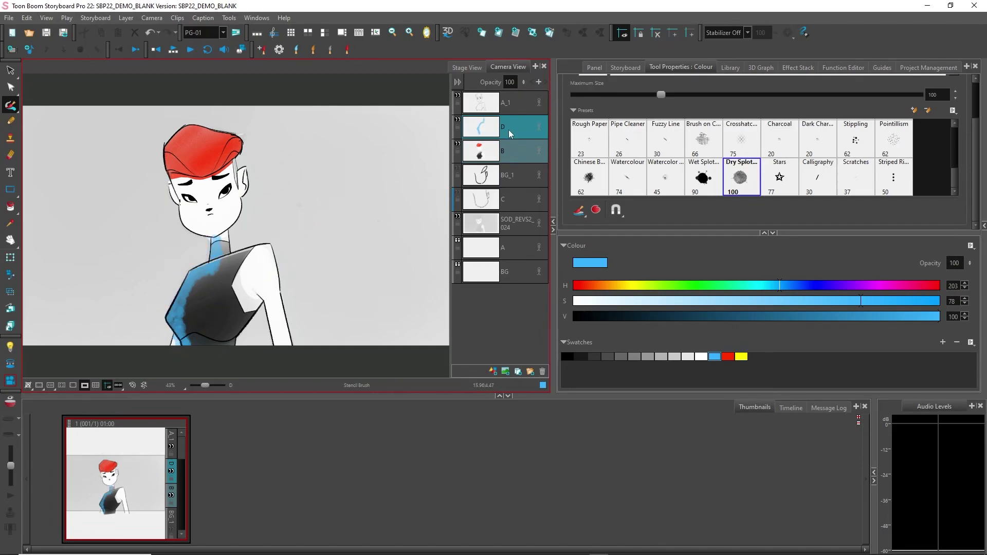
Step: Toggle layer D's visibility off and on to compare the artwork with and without the blue shading
{"action": "left_click", "coordinate": [464, 143]}
{"action": "left_click", "coordinate": [458, 121]}
{"action": "left_click", "coordinate": [458, 121]}
{"action": "left_click", "coordinate": [458, 122]}
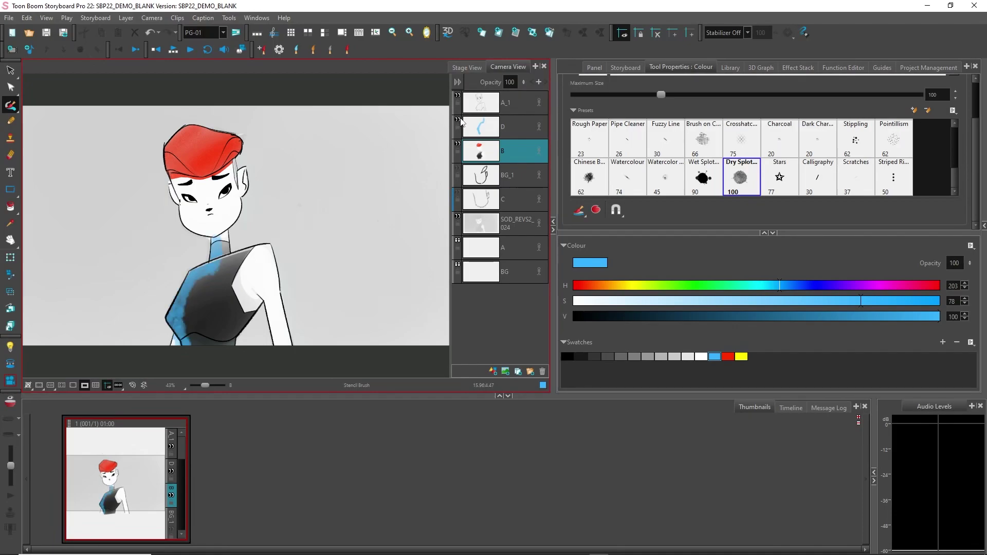
{"action": "left_click", "coordinate": [459, 121]}
{"action": "left_click", "coordinate": [458, 122]}
Step: Choose Overlay Brush Mode for the Stencil Brush
{"action": "left_click", "coordinate": [579, 211]}
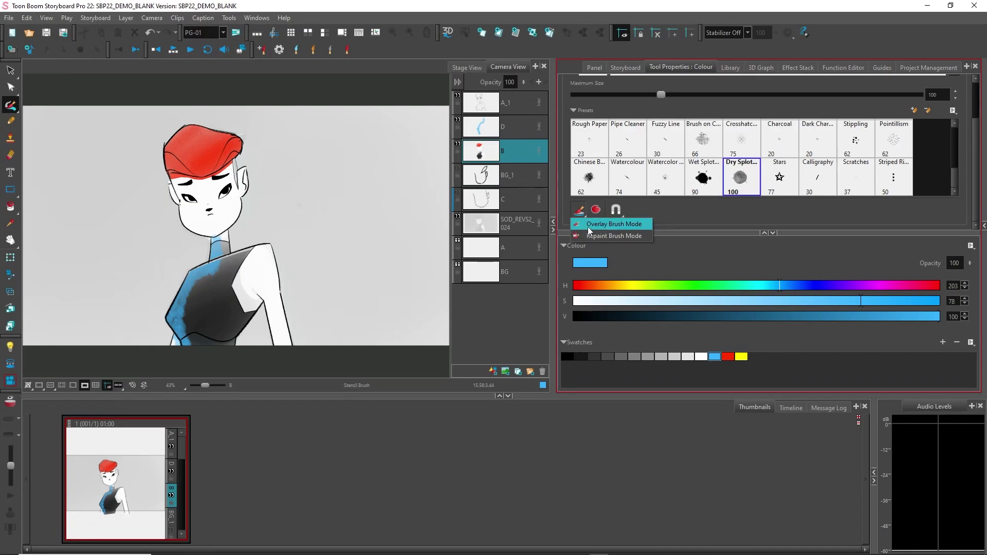
{"action": "left_click", "coordinate": [589, 226]}
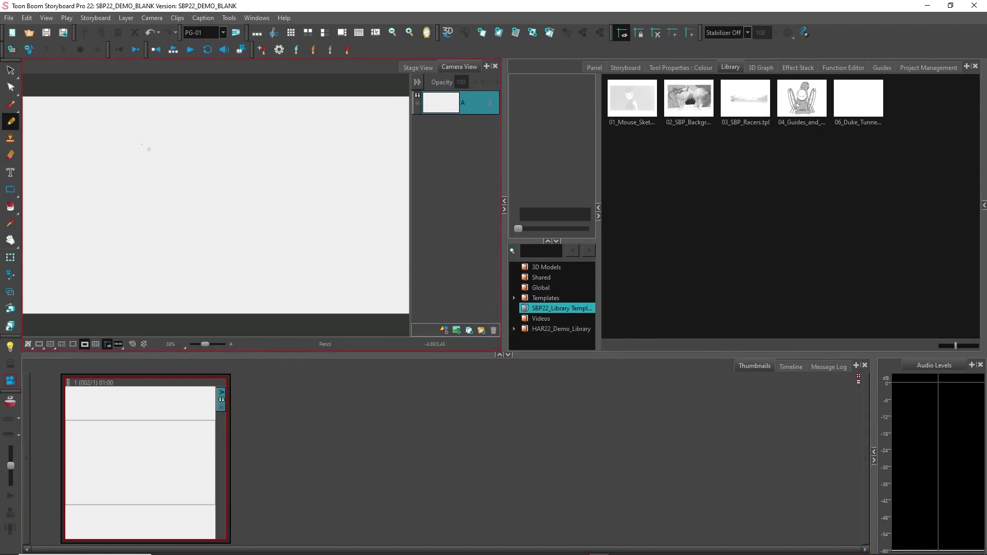
Step: Open the import of images as scenes, examine the supported image file formats, and cancel the import
{"action": "left_click", "coordinate": [9, 18]}
{"action": "mouse_move", "coordinate": [54, 224]}
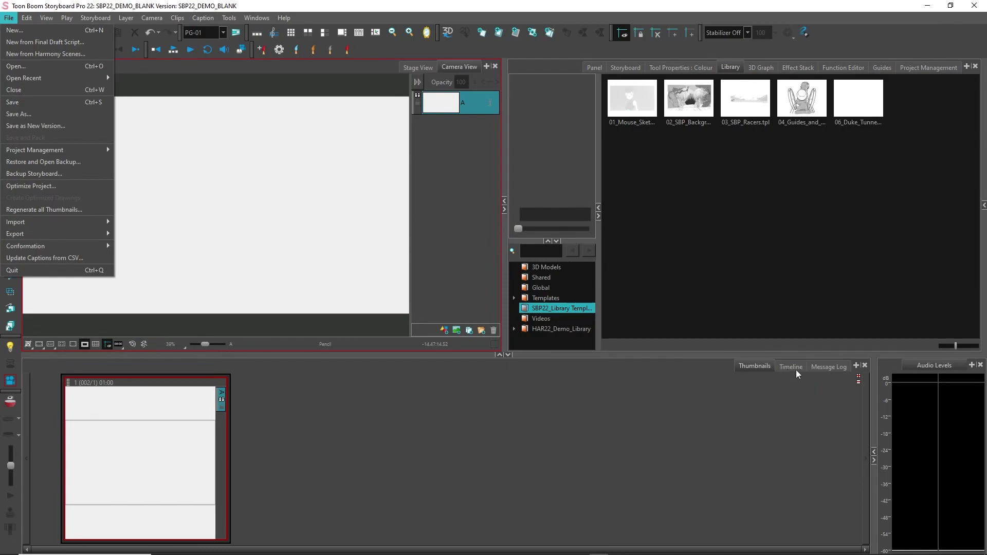
{"action": "mouse_move", "coordinate": [105, 227]}
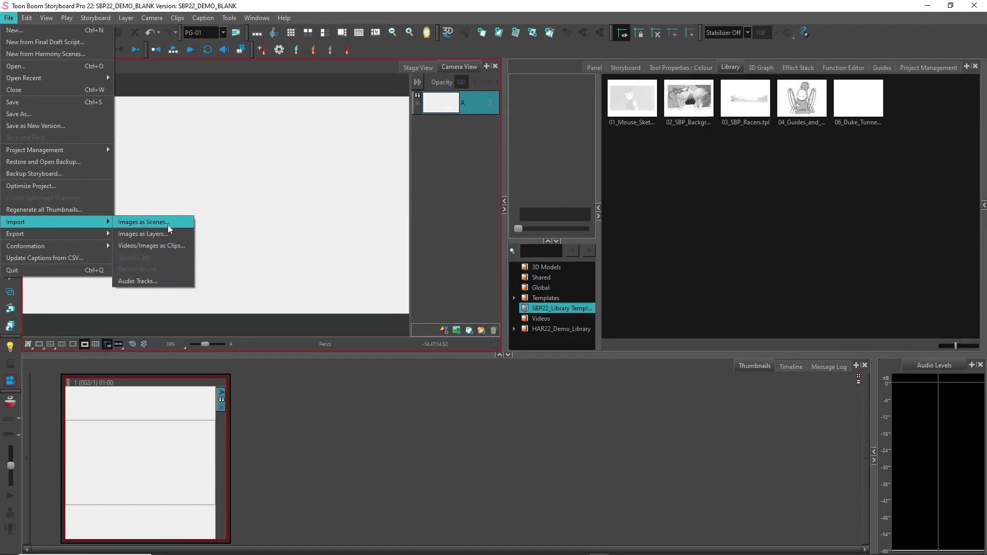
{"action": "left_click", "coordinate": [153, 225]}
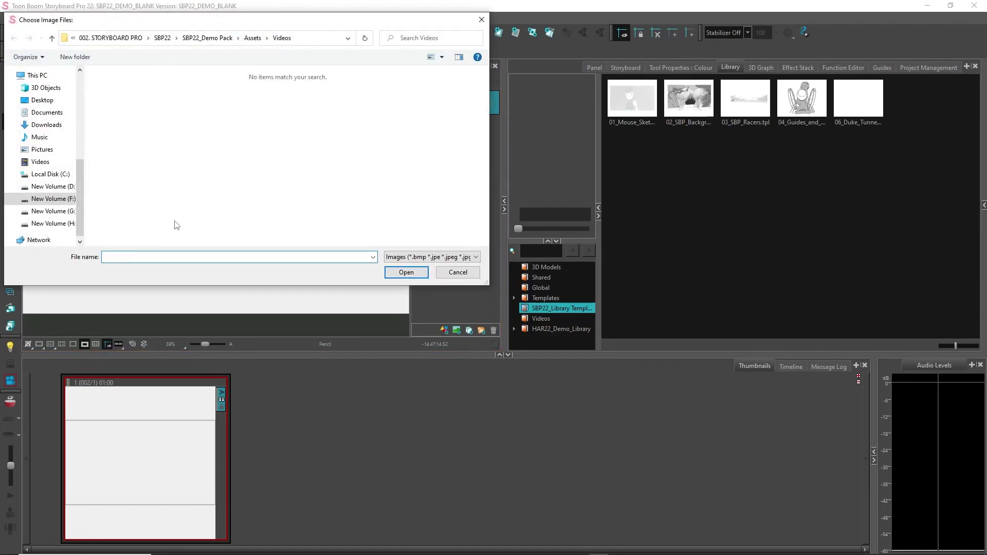
{"action": "left_click", "coordinate": [453, 258]}
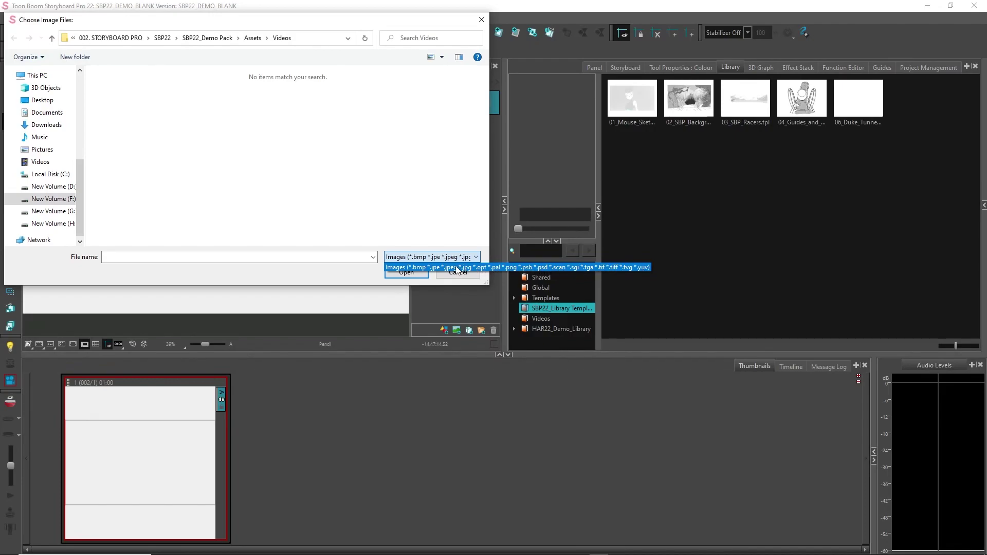
{"action": "left_click", "coordinate": [367, 277]}
{"action": "left_click", "coordinate": [457, 272]}
Step: Place the 02_SBP background template from the SBP22 library into the blank panel
{"action": "left_click", "coordinate": [650, 177]}
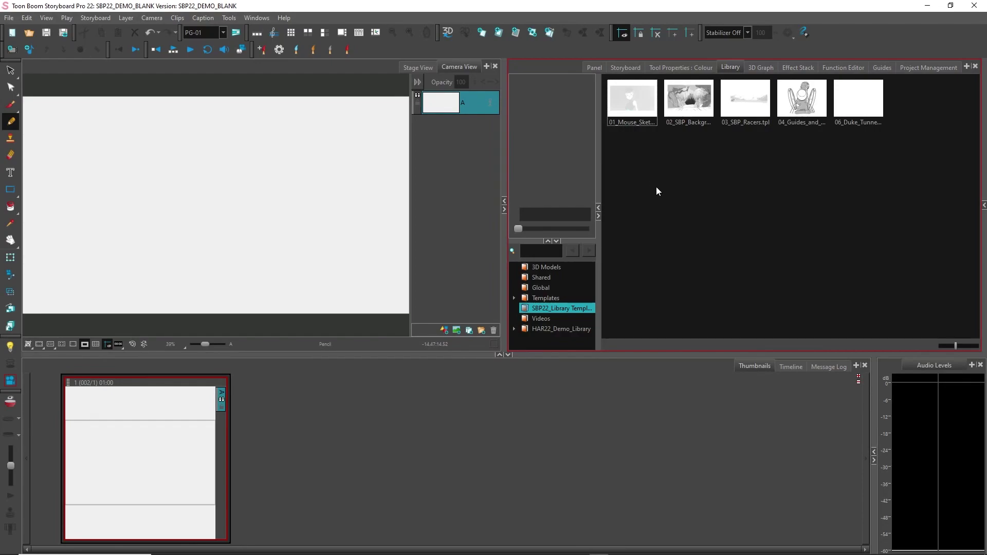
{"action": "left_click", "coordinate": [691, 105]}
{"action": "left_click_drag", "start_coordinate": [691, 104], "coordinate": [282, 225]}
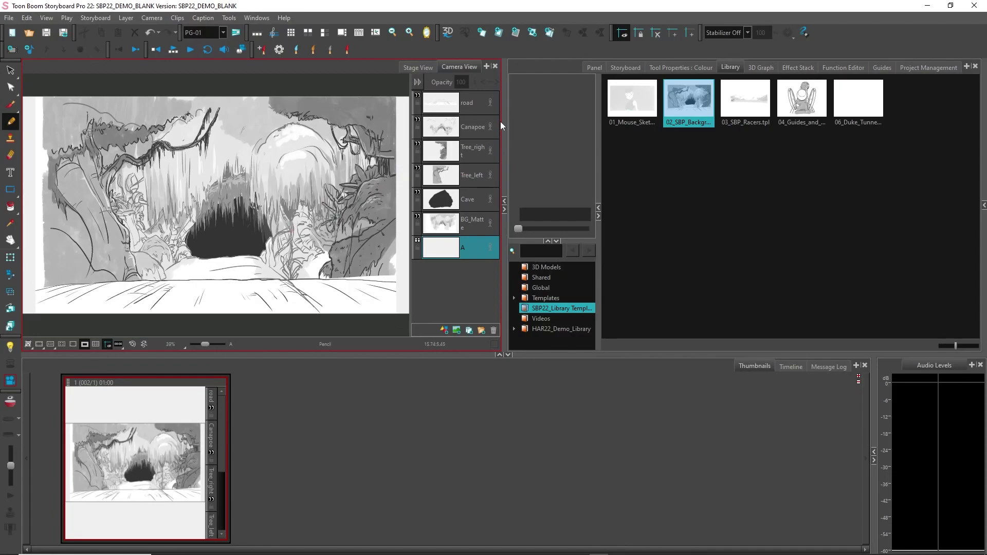
Step: Examine the background's road, Canapoe, Tree_right, Tree_left, Cave and BG_Matte layers one by one, ending on BG_Matte
{"action": "left_click", "coordinate": [472, 102]}
{"action": "left_click", "coordinate": [472, 129]}
{"action": "left_click", "coordinate": [473, 154]}
{"action": "left_click", "coordinate": [473, 178]}
{"action": "left_click", "coordinate": [472, 200]}
{"action": "left_click", "coordinate": [472, 224]}
{"action": "left_click", "coordinate": [472, 128]}
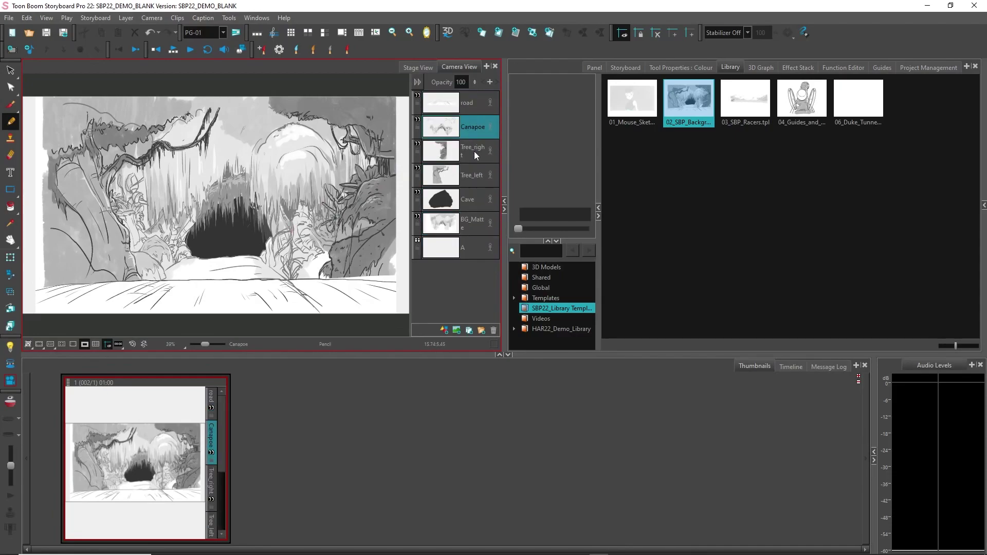
{"action": "left_click", "coordinate": [475, 157]}
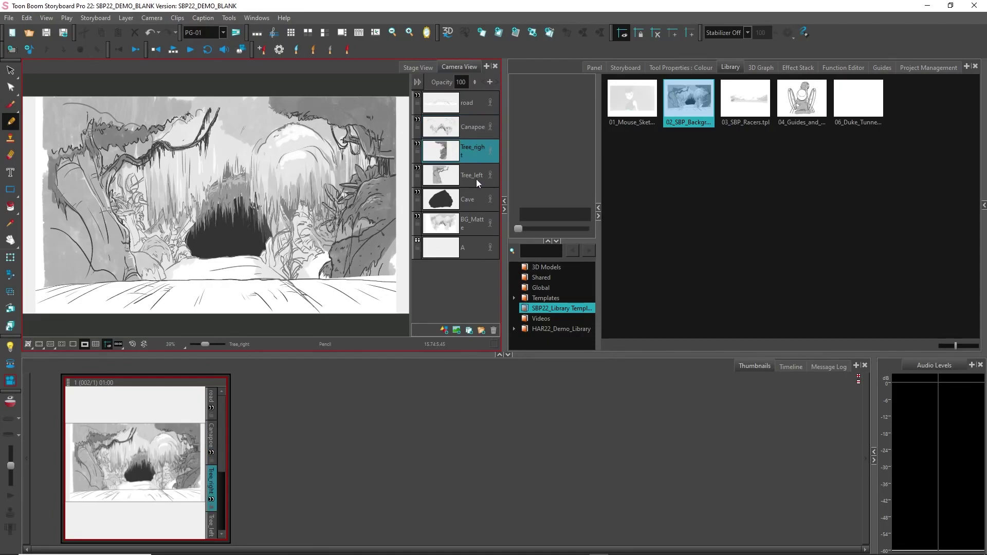
{"action": "left_click", "coordinate": [474, 105]}
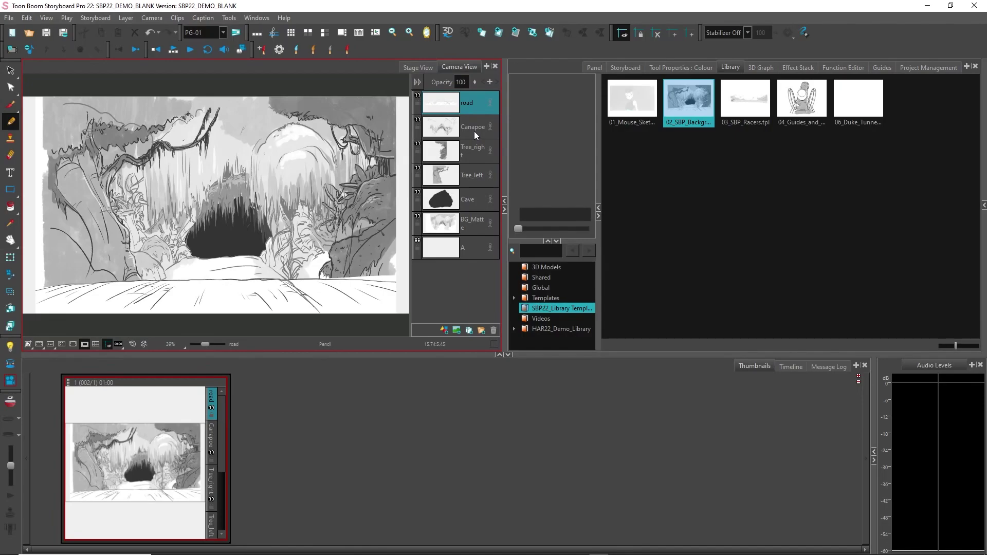
{"action": "left_click", "coordinate": [474, 130]}
{"action": "left_click", "coordinate": [470, 156]}
{"action": "left_click", "coordinate": [471, 178]}
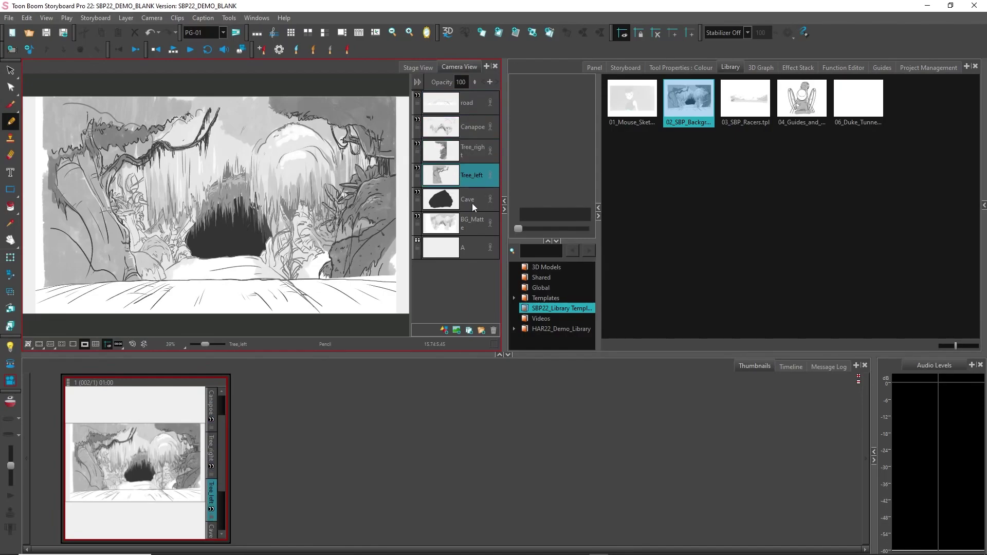
{"action": "left_click", "coordinate": [472, 202]}
{"action": "left_click", "coordinate": [472, 226]}
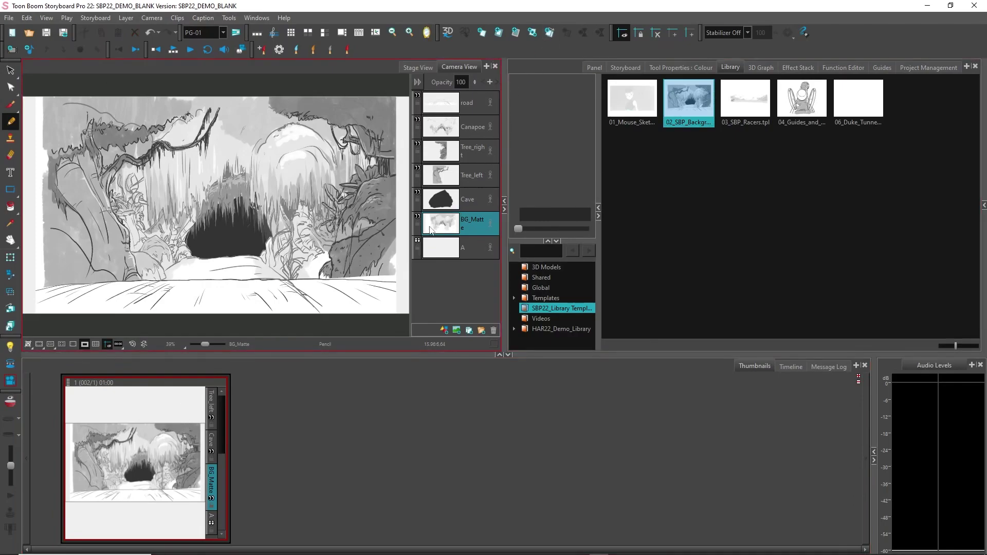
Step: Share the BG_Matte layer's drawing and duplicate the scene twice
{"action": "right_click", "coordinate": [465, 224]}
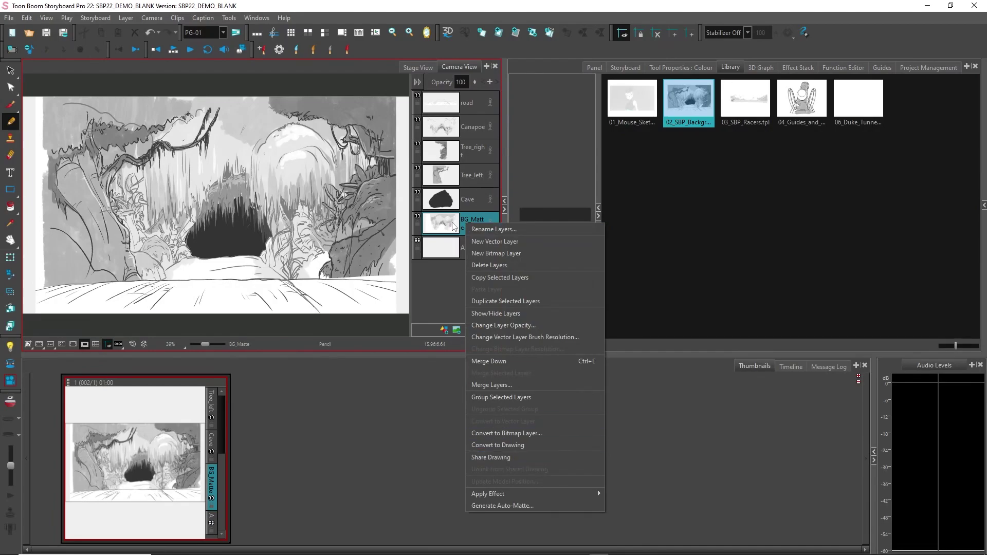
{"action": "left_click", "coordinate": [503, 457]}
{"action": "left_click", "coordinate": [444, 221]}
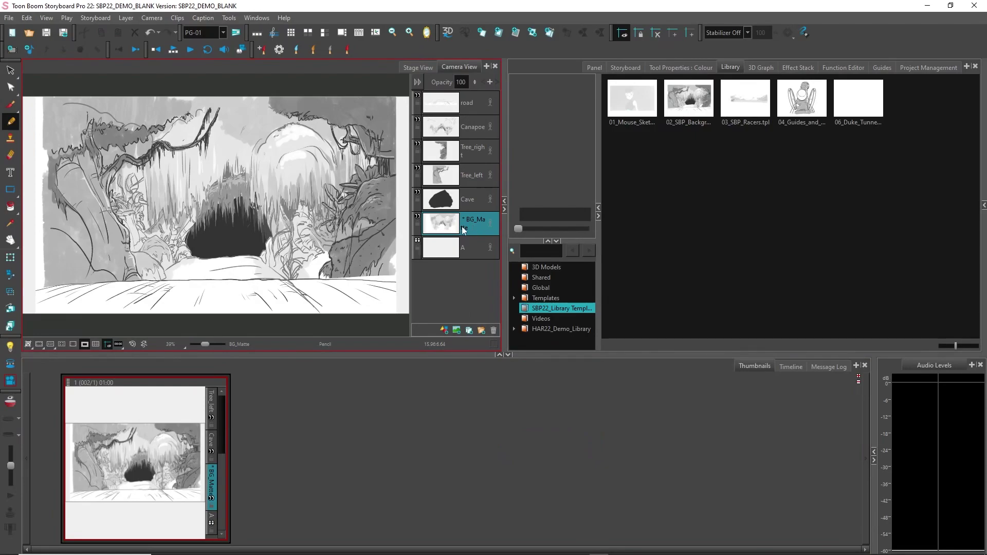
{"action": "left_click", "coordinate": [549, 33]}
{"action": "left_click", "coordinate": [549, 34]}
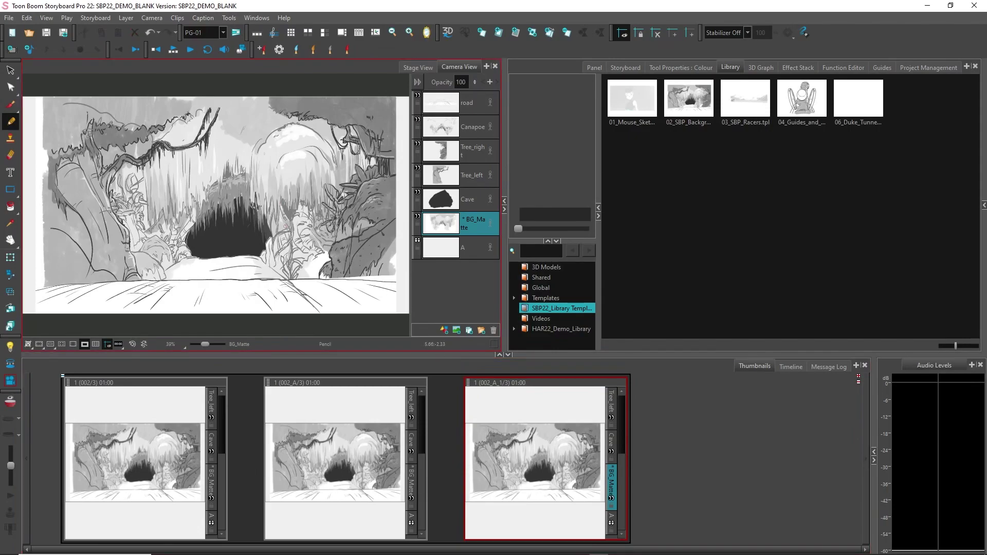
Step: Draw a black vertical pencil vine beside the cave on the third scene's BG_Matte layer and check it in the other two scenes
{"action": "left_click_drag", "start_coordinate": [173, 144], "coordinate": [177, 248]}
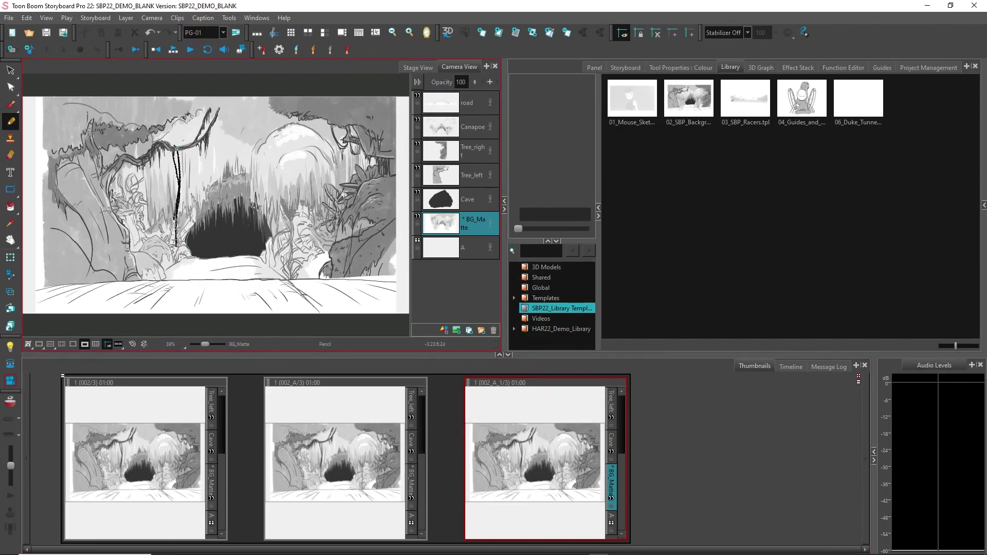
{"action": "left_click", "coordinate": [332, 414]}
{"action": "left_click", "coordinate": [151, 409]}
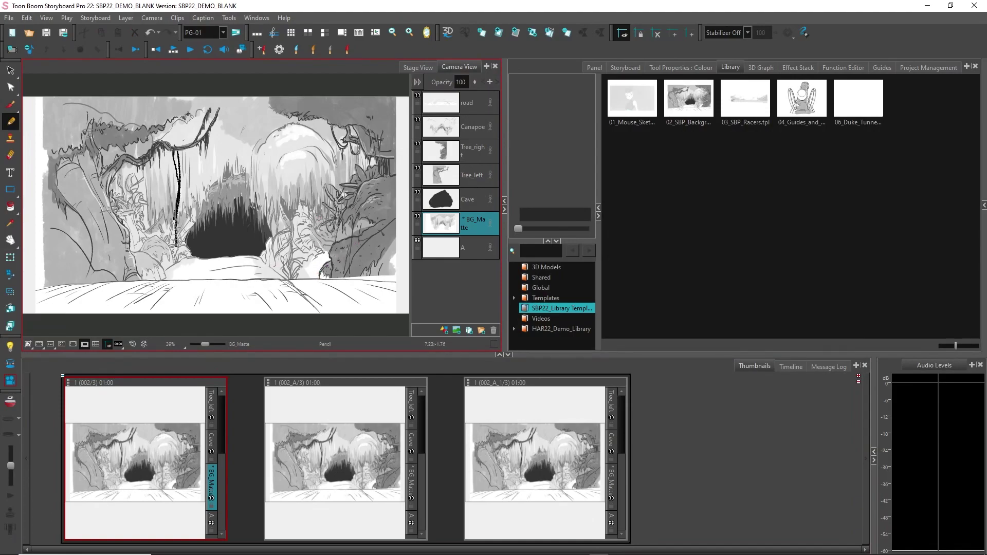
Step: Unlink the first panel's BG_Matte layer from its shared drawing and draw black leaf shapes on it beside the cave's right side
{"action": "right_click", "coordinate": [465, 224]}
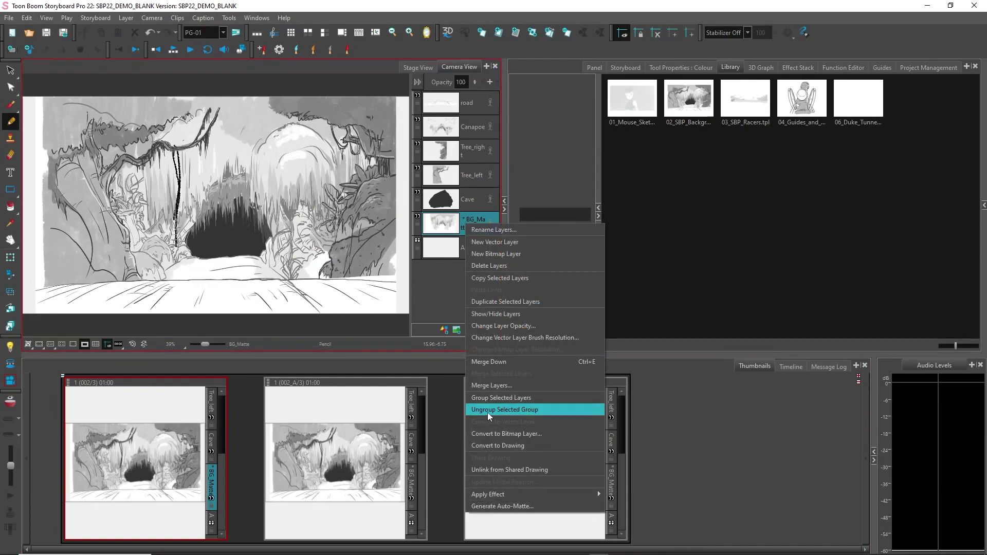
{"action": "left_click", "coordinate": [516, 470]}
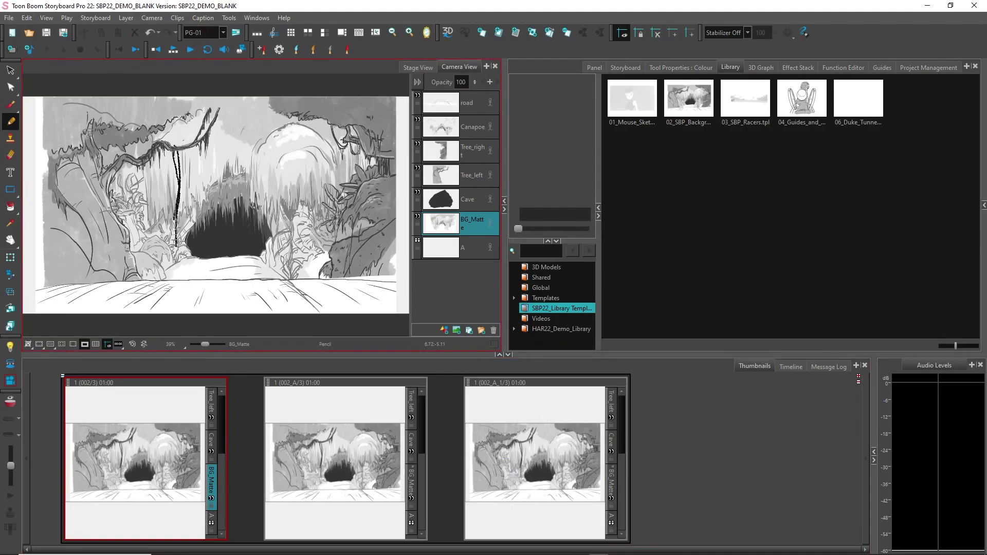
{"action": "mouse_move", "coordinate": [325, 249]}
{"action": "left_mouse_down"}
{"action": "mouse_move", "coordinate": [270, 263]}
{"action": "mouse_move", "coordinate": [330, 245]}
{"action": "left_mouse_up"}
{"action": "mouse_move", "coordinate": [287, 220]}
{"action": "left_mouse_down"}
{"action": "mouse_move", "coordinate": [325, 223]}
{"action": "mouse_move", "coordinate": [330, 260]}
{"action": "left_mouse_up"}
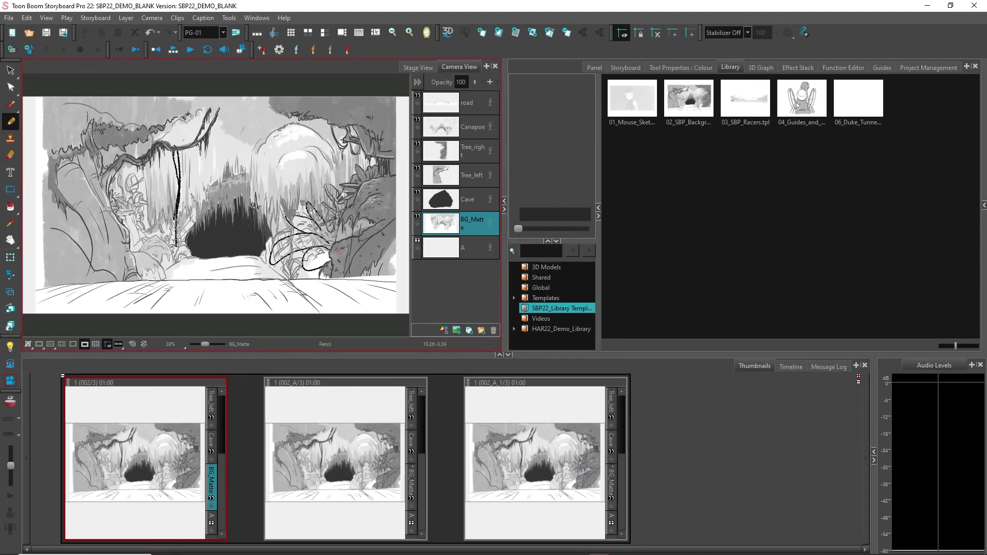
Step: Compare the BG_Matte drawing in the two duplicated panels with the unlinked first panel, ending on the first panel
{"action": "left_click", "coordinate": [361, 412]}
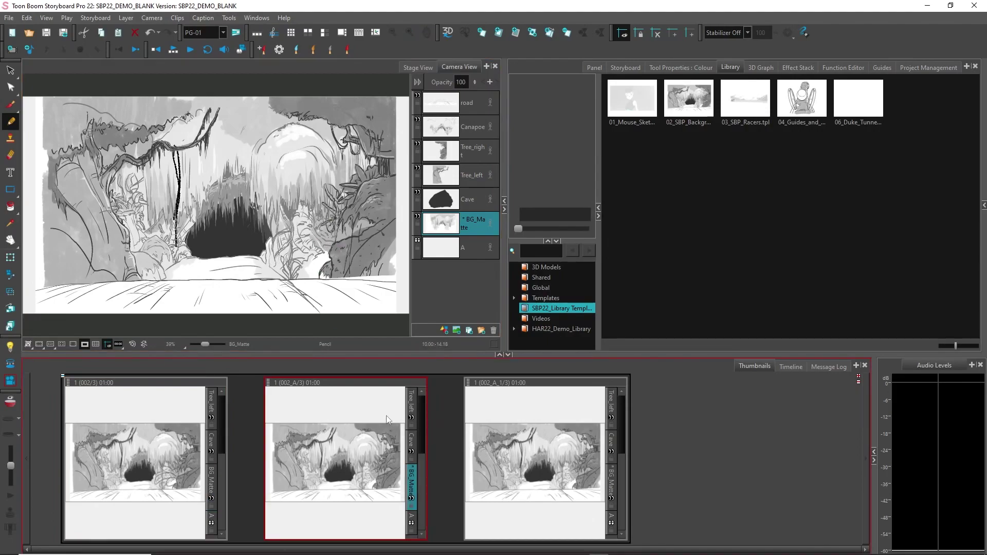
{"action": "left_click", "coordinate": [534, 412]}
{"action": "left_click", "coordinate": [343, 412]}
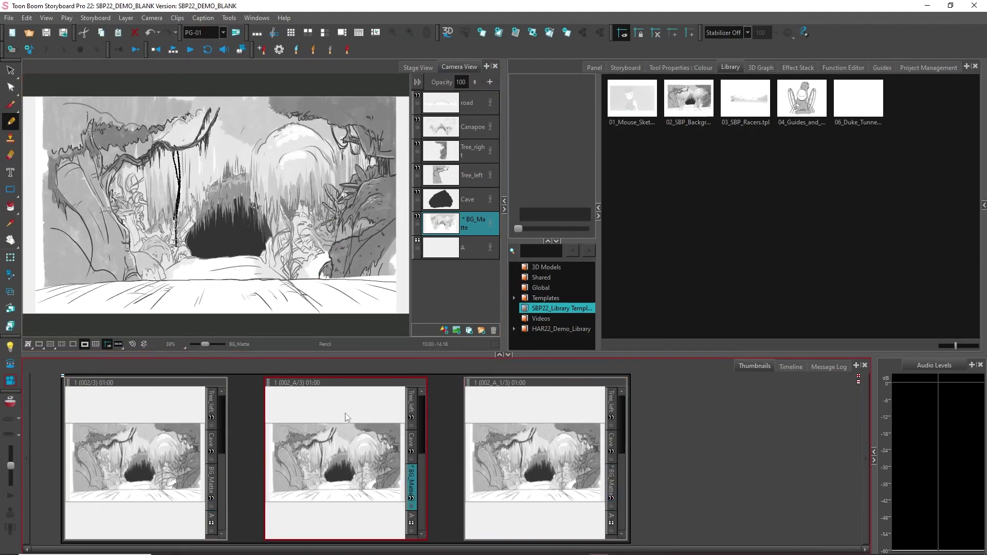
{"action": "left_click", "coordinate": [172, 412]}
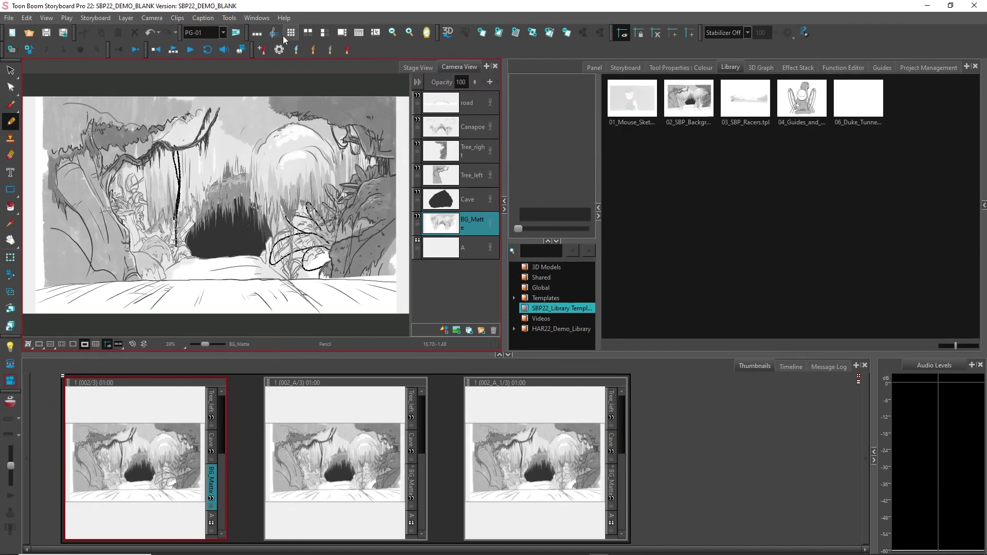
Step: Switch to the Overview workspace to show all panels as a grid beside the library
{"action": "left_click", "coordinate": [223, 32]}
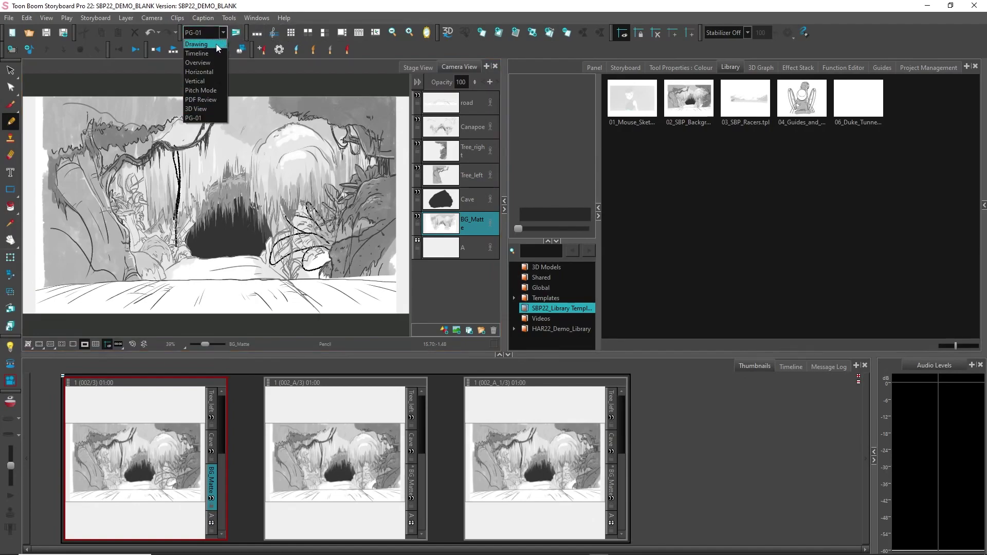
{"action": "left_click", "coordinate": [308, 19]}
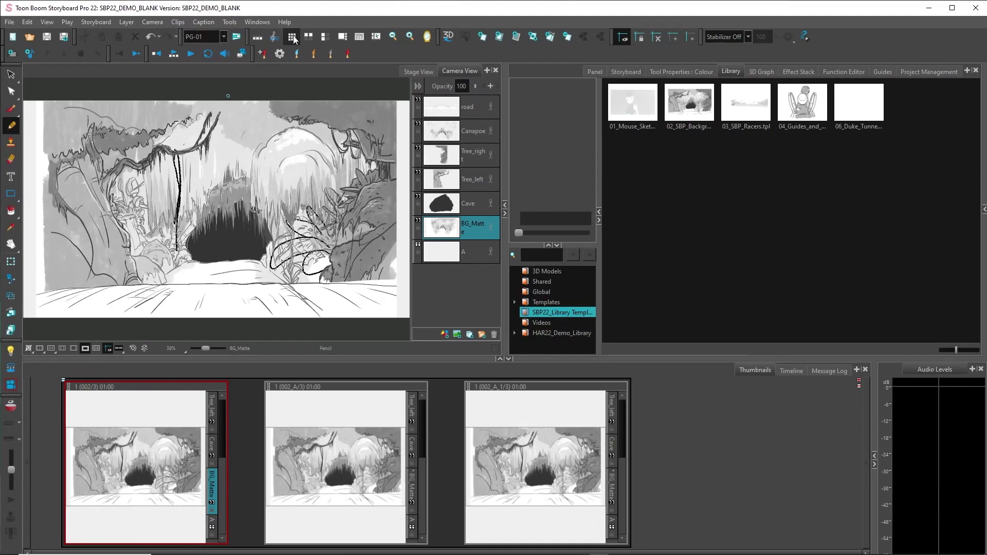
{"action": "left_click", "coordinate": [292, 37]}
{"action": "left_click", "coordinate": [720, 129]}
{"action": "left_click", "coordinate": [718, 127]}
{"action": "left_click", "coordinate": [467, 223]}
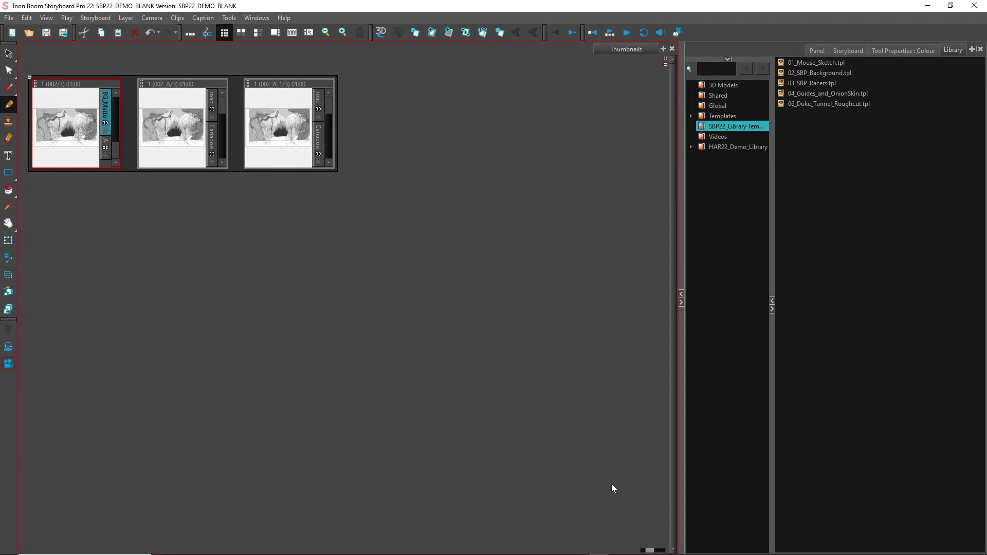
Step: Insert the 04_Guides_and_OnionSkin template after the last panel and accept its scene name
{"action": "left_click", "coordinate": [810, 94]}
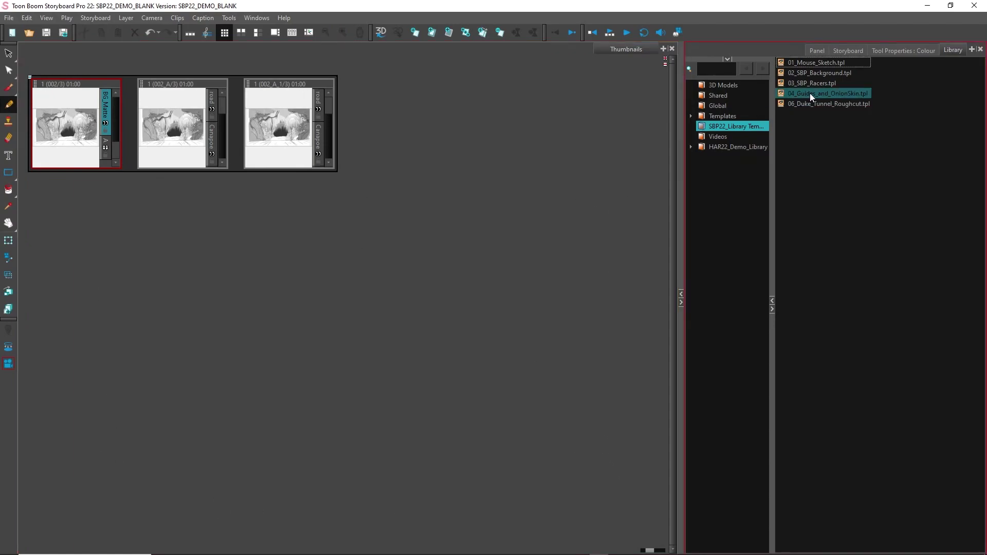
{"action": "left_click", "coordinate": [812, 96]}
{"action": "left_click_drag", "start_coordinate": [826, 97], "coordinate": [380, 149]}
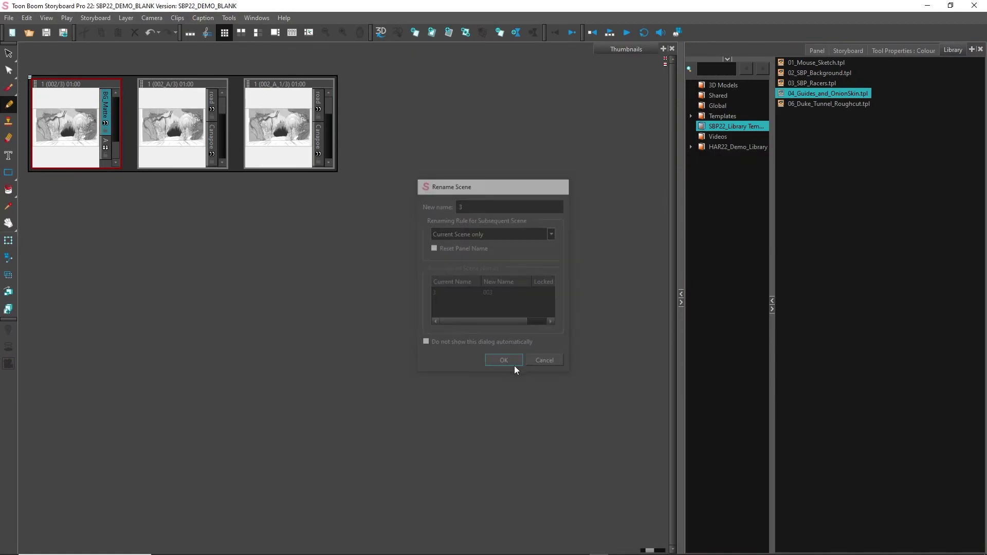
{"action": "left_click", "coordinate": [514, 366]}
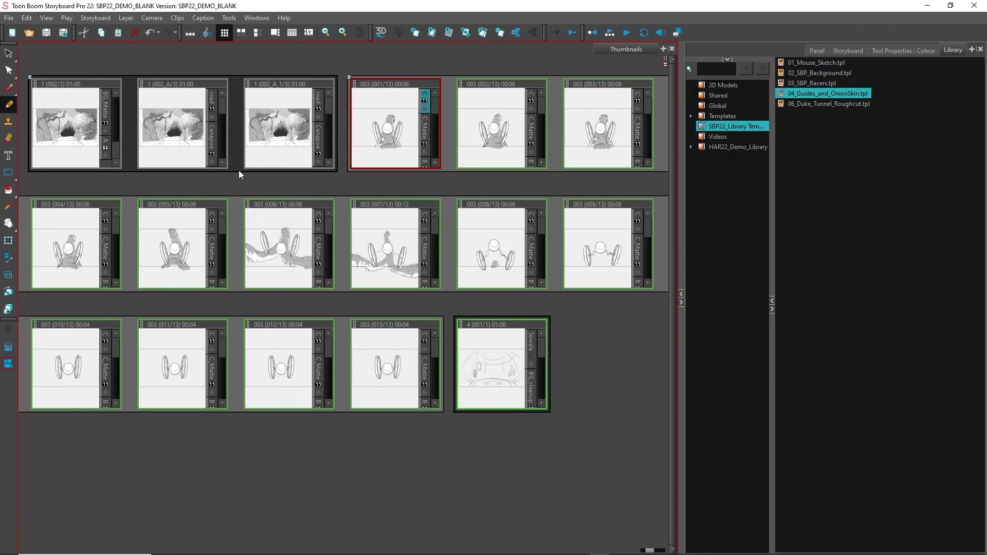
Step: Insert the 03_SBP_Racers template between scenes 1 and 003, naming it 002 with the Renumber Scenes rule for subsequent scenes
{"action": "left_click", "coordinate": [805, 96]}
{"action": "left_click_drag", "start_coordinate": [812, 83], "coordinate": [343, 125]}
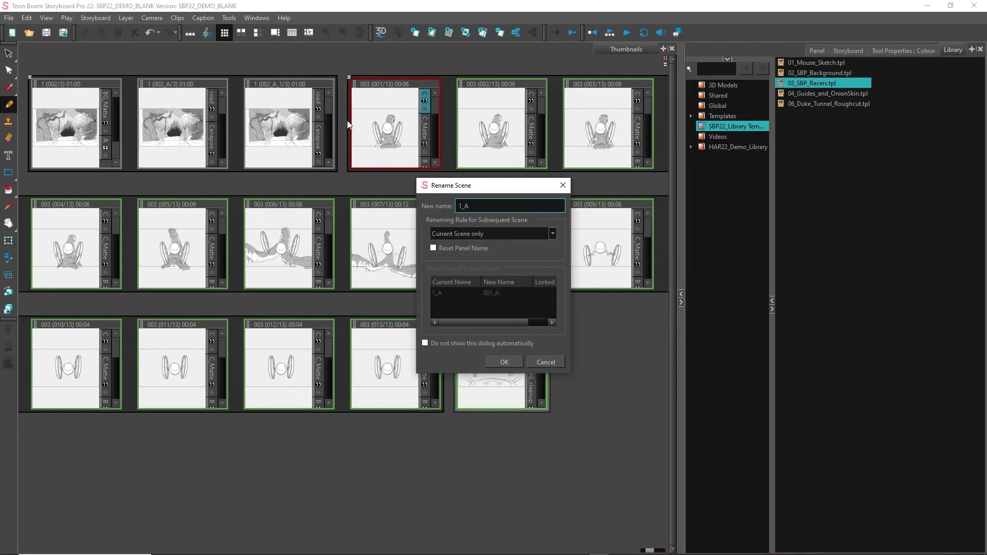
{"action": "double_click", "coordinate": [473, 202]}
{"action": "type", "text": "002"}
{"action": "left_click", "coordinate": [470, 234]}
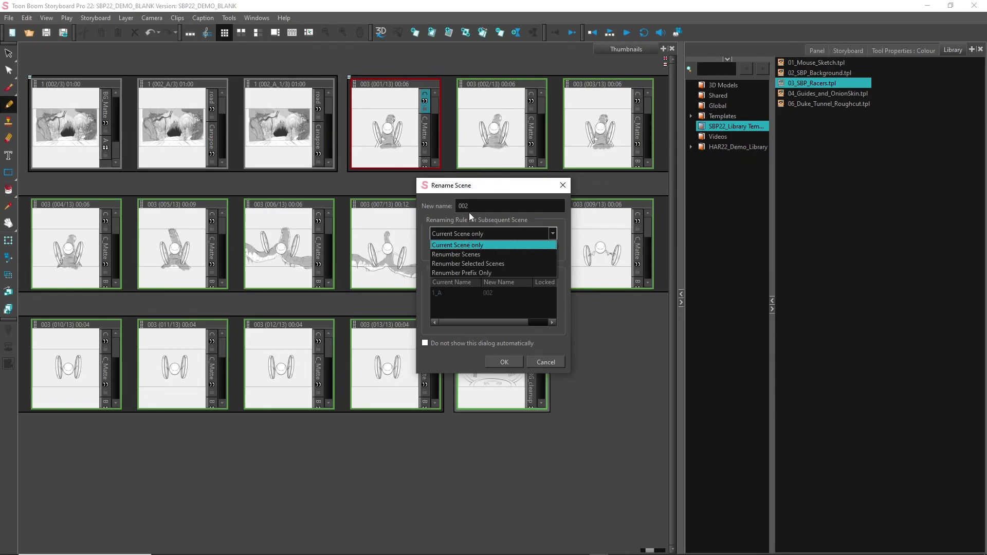
{"action": "left_click", "coordinate": [472, 255]}
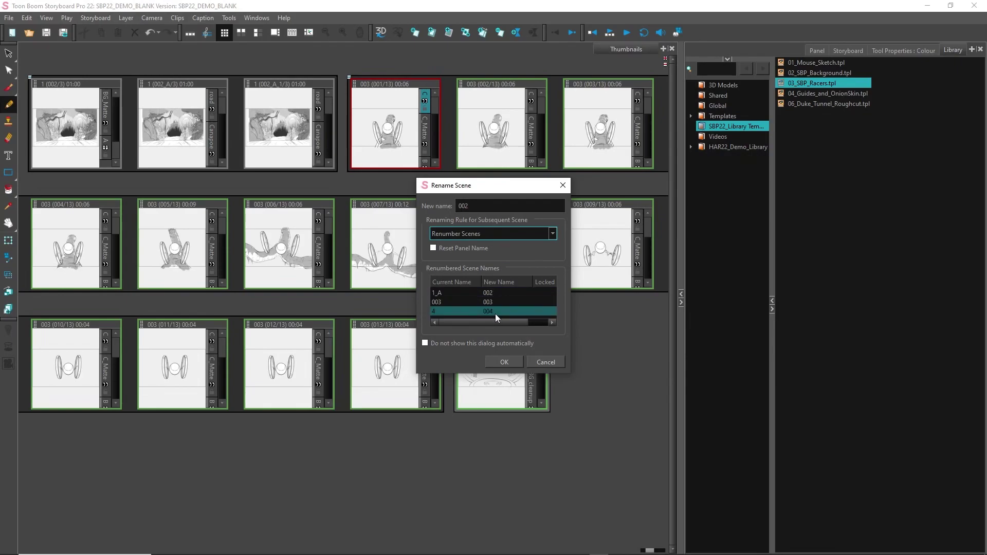
{"action": "left_click", "coordinate": [503, 363]}
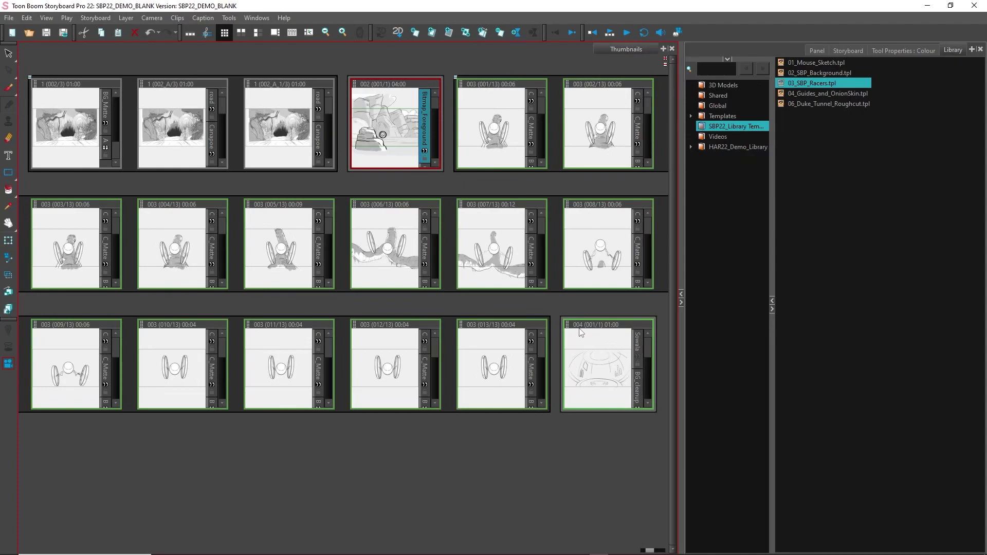
Step: Switch back to the PG-01 workspace and show scene 002's panel information and captions in a taller view
{"action": "left_click", "coordinate": [257, 18]}
{"action": "mouse_move", "coordinate": [280, 30]}
{"action": "mouse_move", "coordinate": [342, 66]}
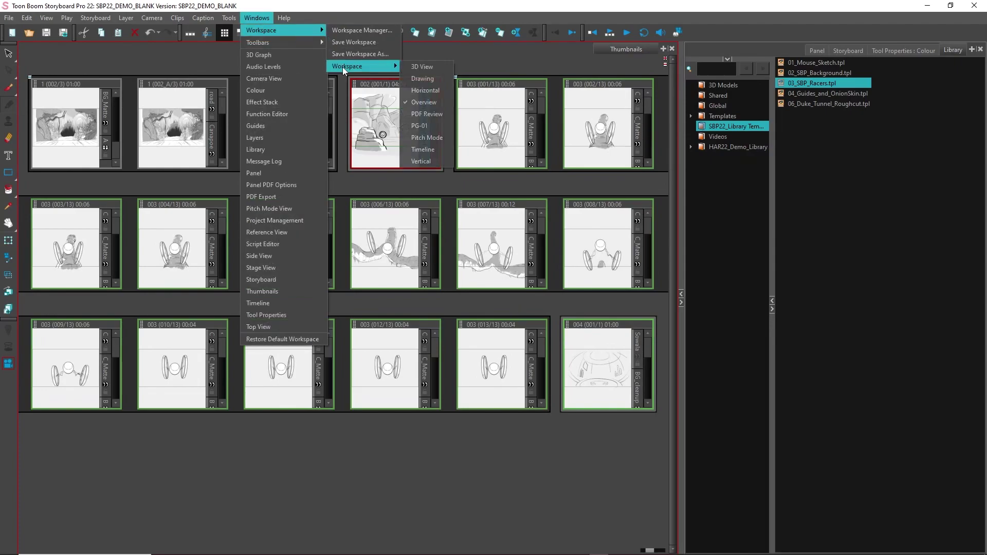
{"action": "left_click", "coordinate": [419, 126]}
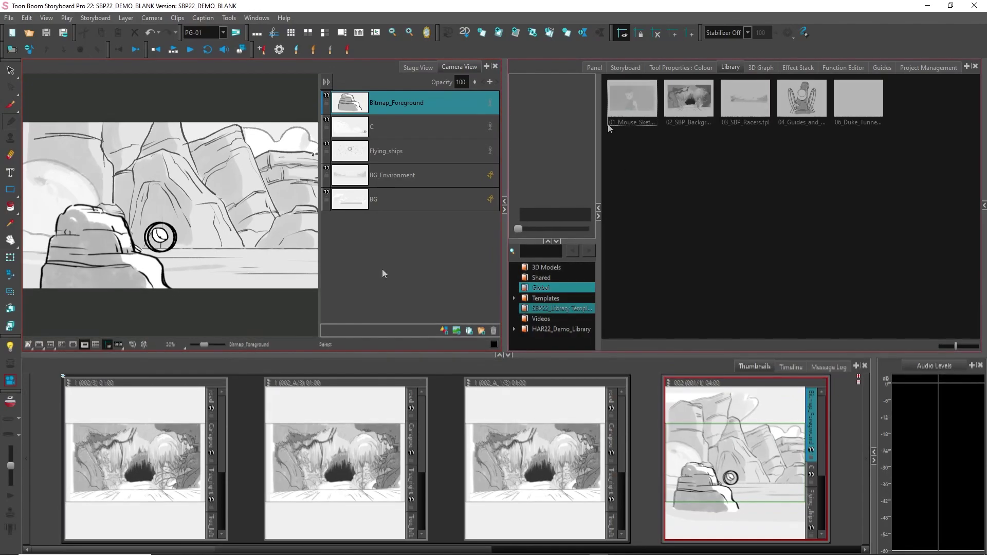
{"action": "left_click", "coordinate": [595, 68]}
{"action": "left_click_drag", "start_coordinate": [622, 356], "coordinate": [643, 459]}
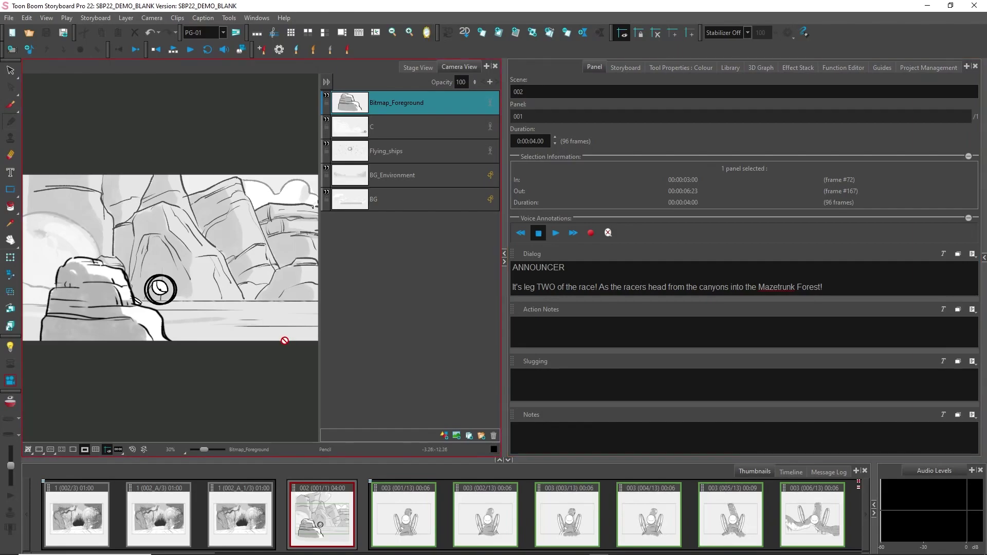
Step: Add a sketch caption field named Sketch to the panel captions and enlarge its drawing area
{"action": "left_click", "coordinate": [599, 336]}
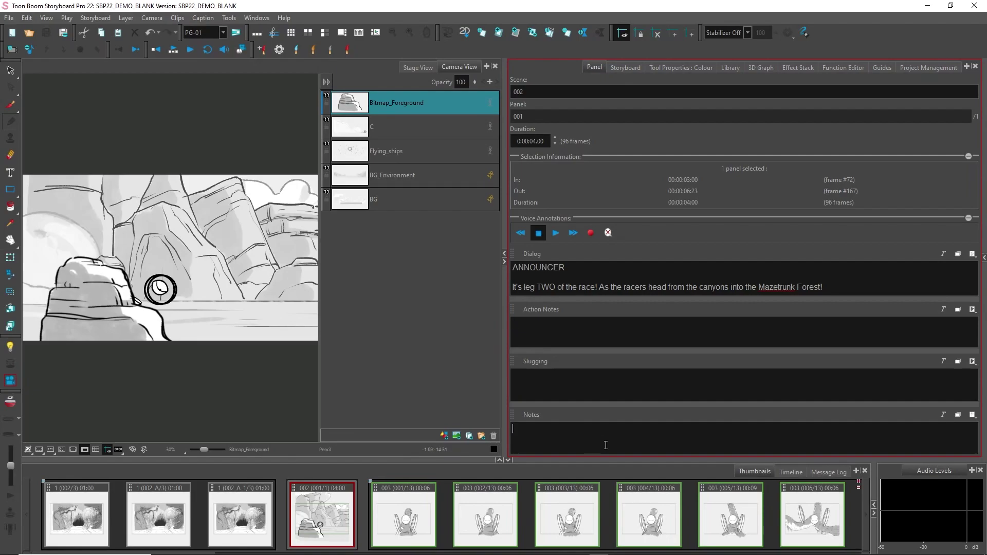
{"action": "left_click", "coordinate": [972, 361]}
{"action": "left_click", "coordinate": [960, 386]}
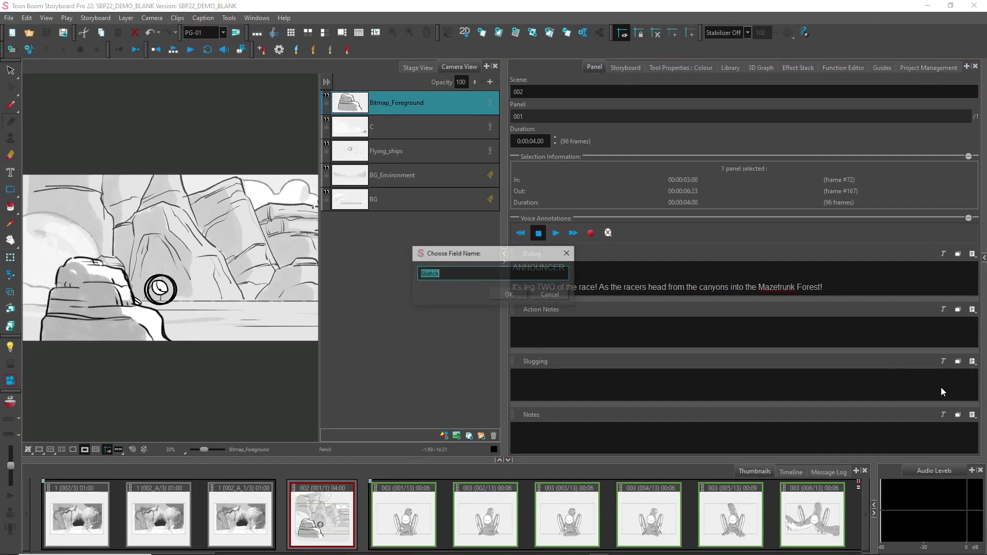
{"action": "left_click", "coordinate": [533, 298]}
{"action": "left_click_drag", "start_coordinate": [641, 402], "coordinate": [643, 360]}
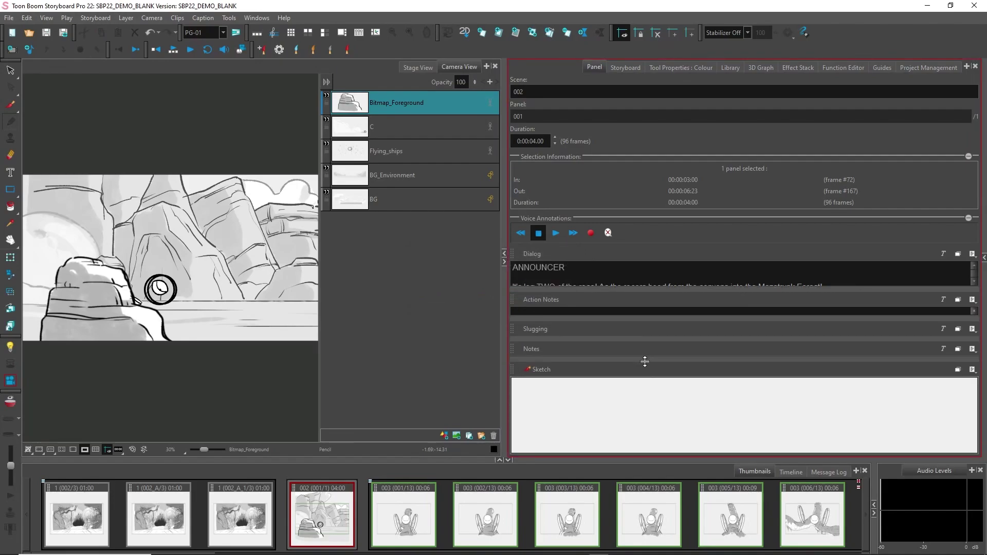
Step: Draw a timing chart in the Sketch caption: a horizontal line with two end ticks and three in-between marks
{"action": "left_click", "coordinate": [613, 402]}
{"action": "key", "text": "ctrl+z"}
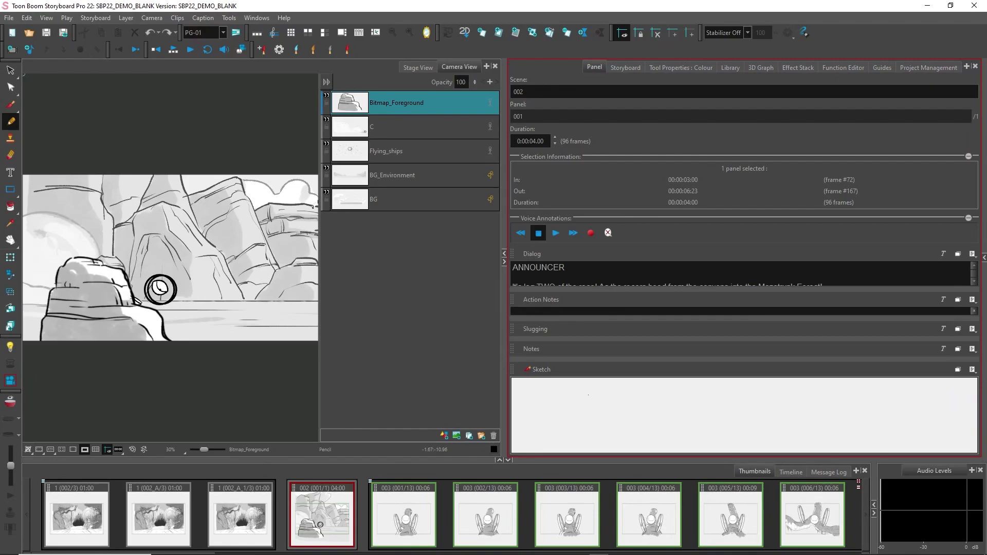
{"action": "mouse_move", "coordinate": [590, 393]}
{"action": "left_mouse_down"}
{"action": "mouse_move", "coordinate": [590, 430]}
{"action": "mouse_move", "coordinate": [647, 405]}
{"action": "mouse_move", "coordinate": [705, 404]}
{"action": "mouse_move", "coordinate": [705, 418]}
{"action": "left_mouse_up"}
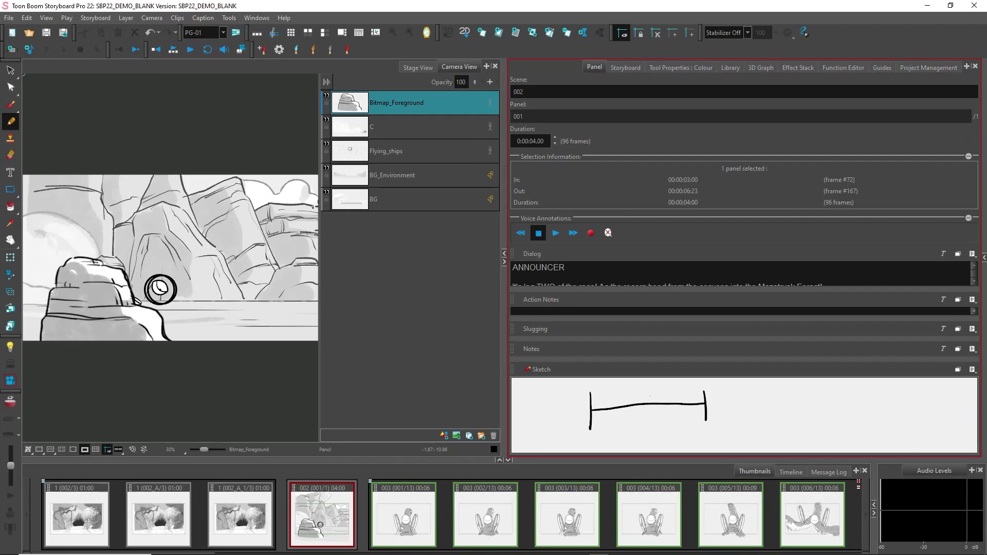
{"action": "mouse_move", "coordinate": [646, 392]}
{"action": "left_mouse_down"}
{"action": "mouse_move", "coordinate": [648, 417]}
{"action": "mouse_move", "coordinate": [622, 417]}
{"action": "left_mouse_up"}
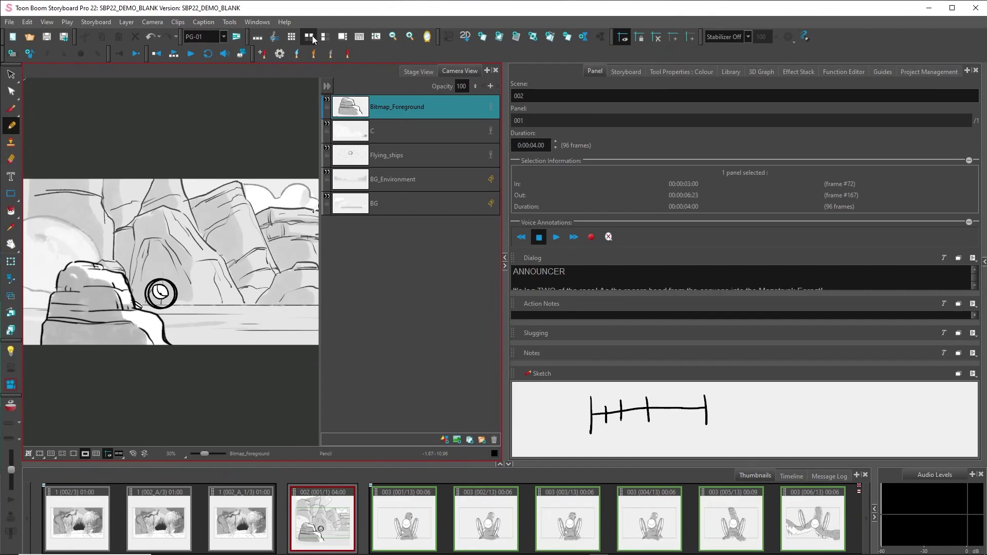
Step: In the Horizontal workspace, copy script lines "GO! GO! aaaaaAAAAHHHHHHHHHHH!" and "AAAHHH!!!" into the Dialog captions of panels 002_A_1 and 002_A respectively
{"action": "left_click", "coordinate": [312, 38]}
{"action": "scroll", "coordinate": [977, 299], "scroll_direction": "down", "scroll_amount": 8}
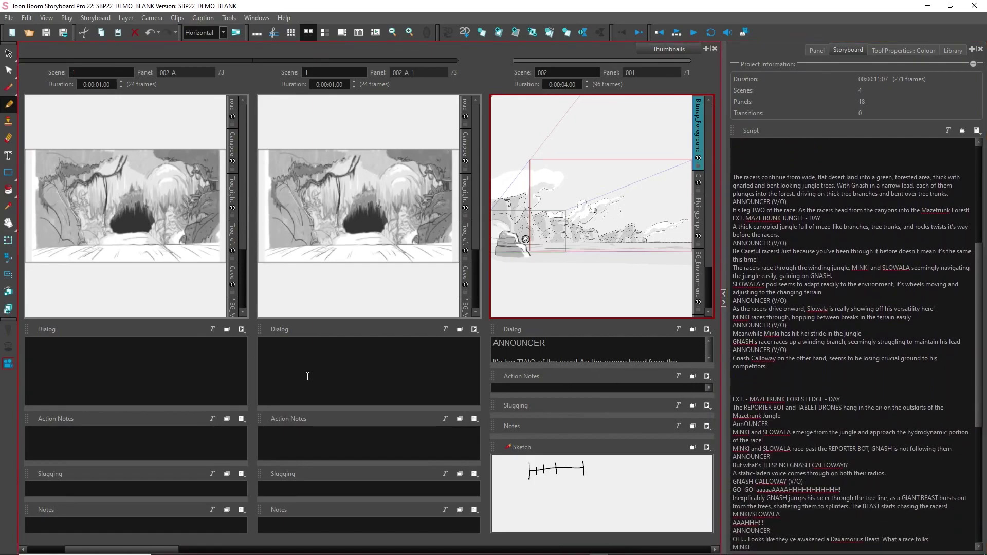
{"action": "scroll", "coordinate": [870, 364], "scroll_direction": "down", "scroll_amount": 5}
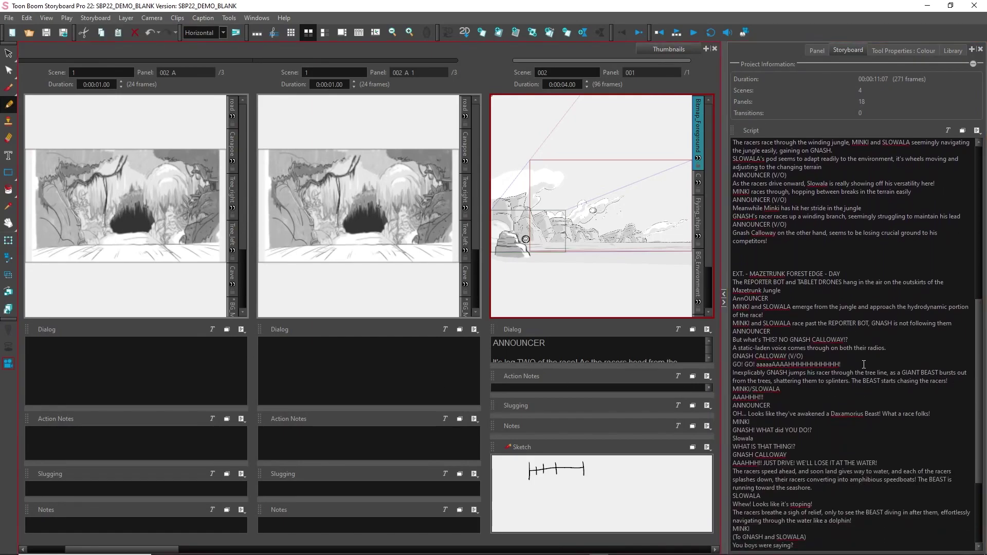
{"action": "left_click_drag", "start_coordinate": [734, 363], "coordinate": [317, 366]}
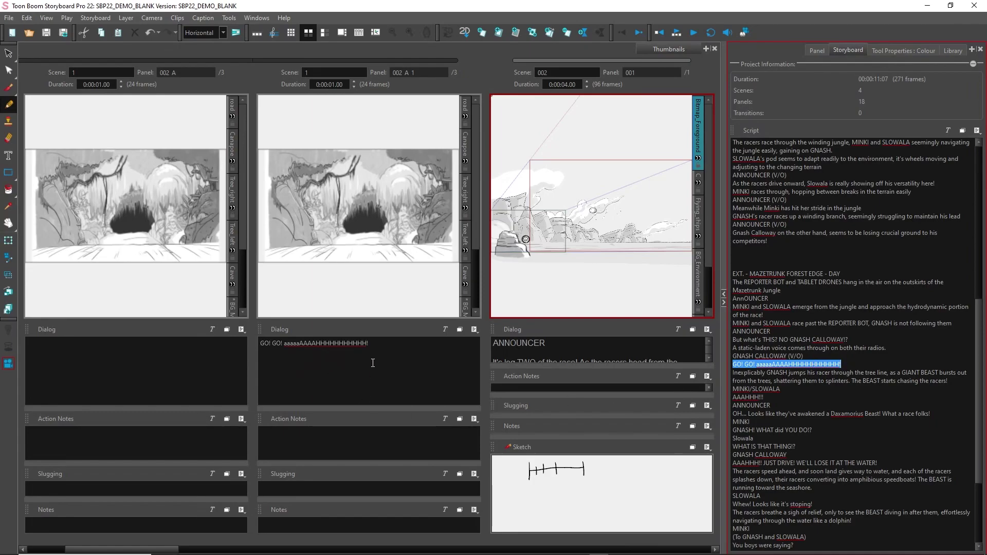
{"action": "left_click_drag", "start_coordinate": [733, 399], "coordinate": [764, 400]}
{"action": "left_click", "coordinate": [772, 401]}
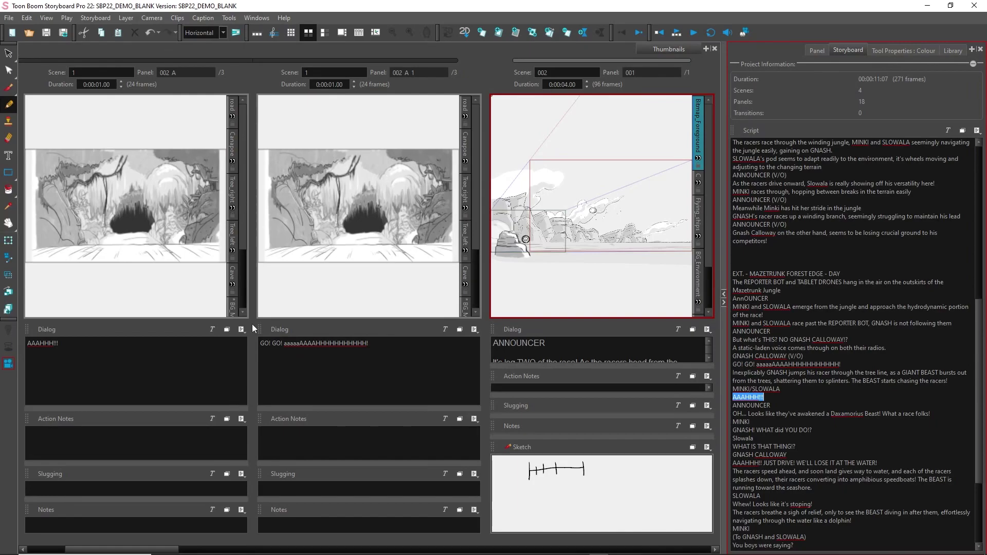
Step: Return from the Horizontal workspace to PG-01
{"action": "left_click", "coordinate": [257, 20]}
{"action": "mouse_move", "coordinate": [262, 32]}
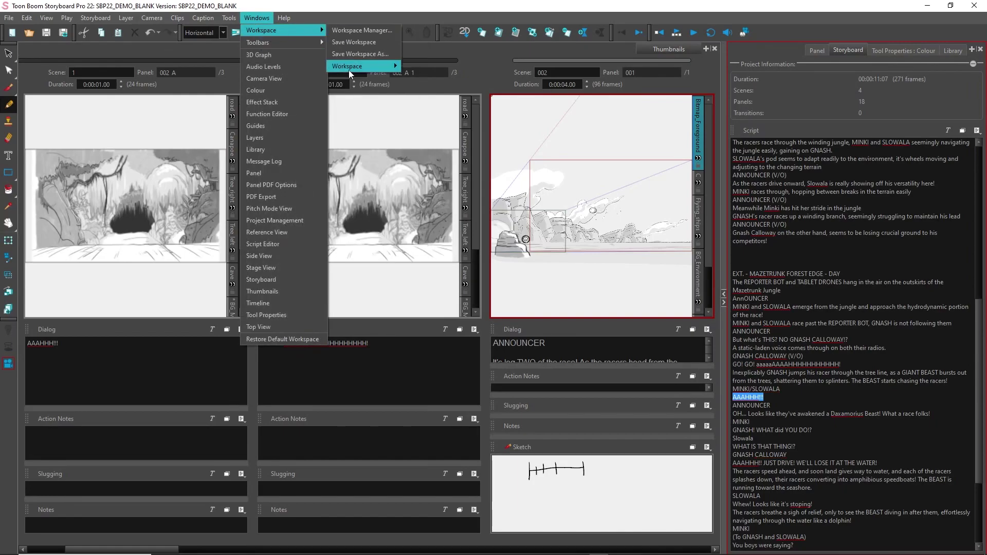
{"action": "mouse_move", "coordinate": [347, 70]}
{"action": "left_click", "coordinate": [425, 125]}
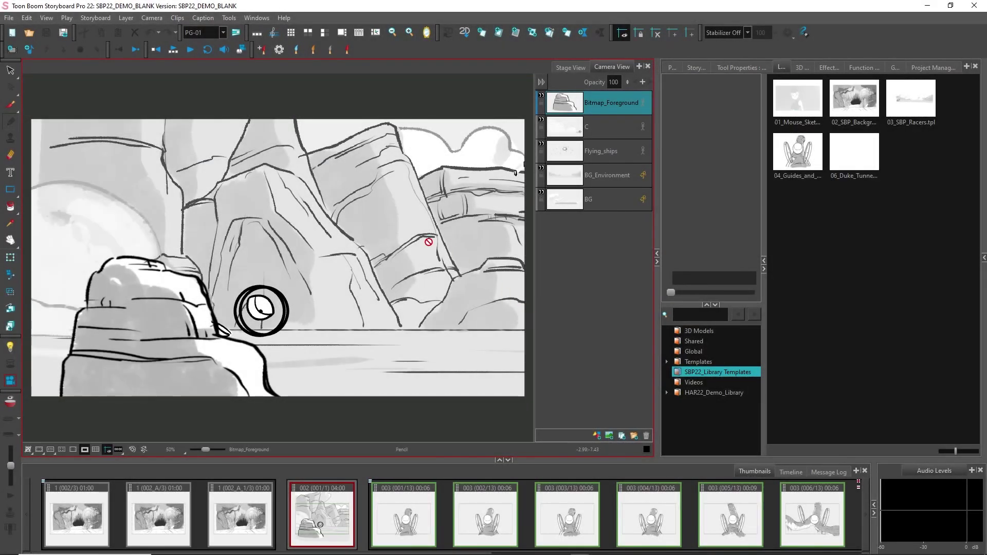
Step: Play scene 002's panel on a loop and examine its camera frames and layer depth from an angled 3D view
{"action": "left_click", "coordinate": [207, 55]}
{"action": "left_click", "coordinate": [173, 56]}
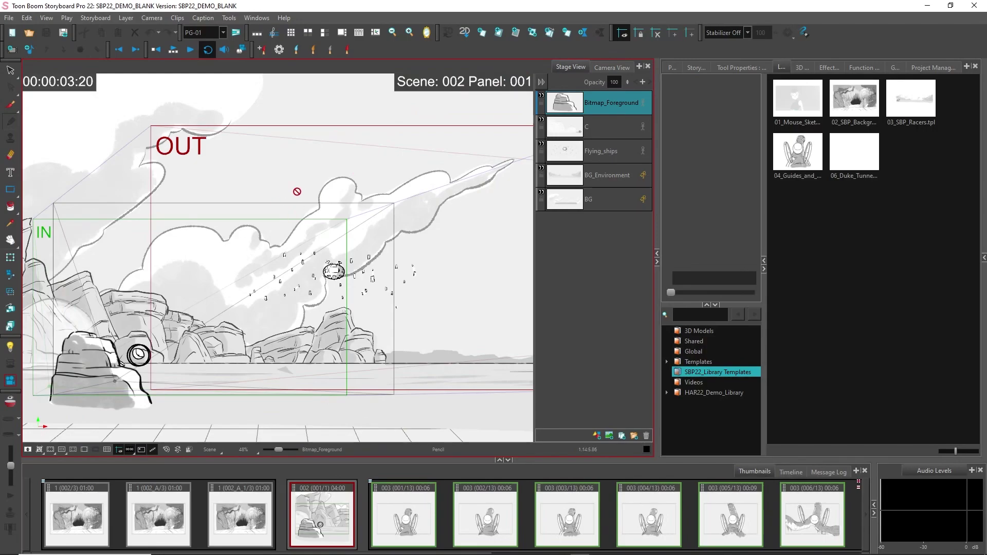
{"action": "mouse_move", "coordinate": [297, 191]}
{"action": "left_mouse_down"}
{"action": "mouse_move", "coordinate": [313, 215]}
{"action": "mouse_move", "coordinate": [271, 250]}
{"action": "mouse_move", "coordinate": [327, 230]}
{"action": "mouse_move", "coordinate": [324, 214]}
{"action": "mouse_move", "coordinate": [282, 247]}
{"action": "mouse_move", "coordinate": [305, 244]}
{"action": "left_mouse_up"}
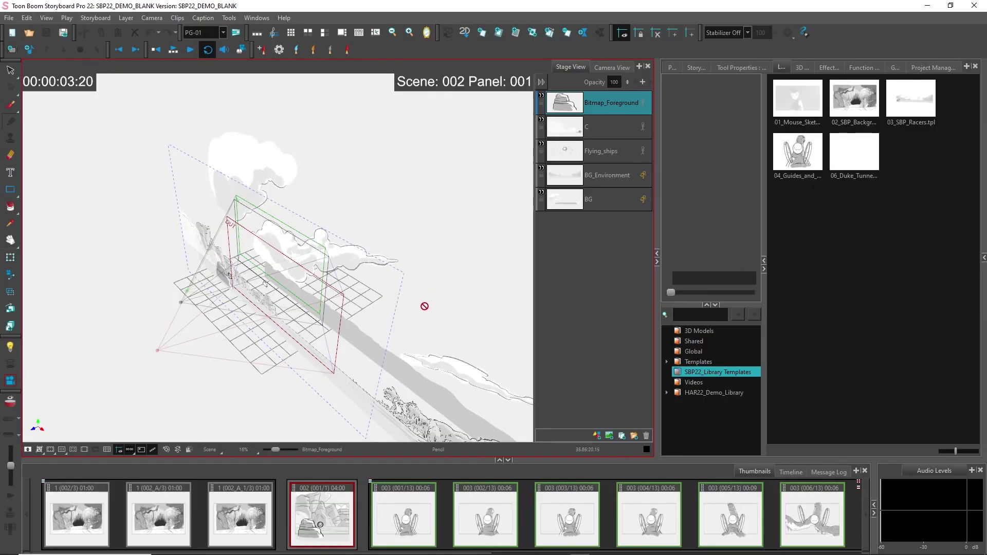
{"action": "mouse_move", "coordinate": [401, 315]}
{"action": "left_mouse_down"}
{"action": "mouse_move", "coordinate": [406, 267]}
{"action": "mouse_move", "coordinate": [374, 296]}
{"action": "mouse_move", "coordinate": [438, 271]}
{"action": "mouse_move", "coordinate": [425, 288]}
{"action": "mouse_move", "coordinate": [390, 296]}
{"action": "mouse_move", "coordinate": [245, 261]}
{"action": "left_mouse_up"}
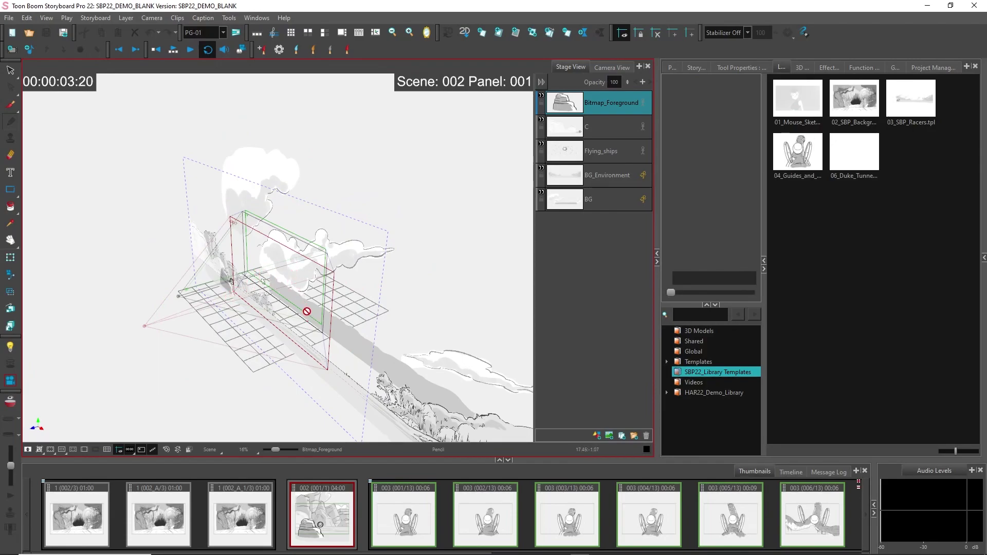
Step: Show the Timeline instead of the thumbnails and give it more height
{"action": "left_click", "coordinate": [790, 472]}
{"action": "left_click_drag", "start_coordinate": [429, 459], "coordinate": [432, 428]}
{"action": "left_click_drag", "start_coordinate": [430, 483], "coordinate": [434, 524]}
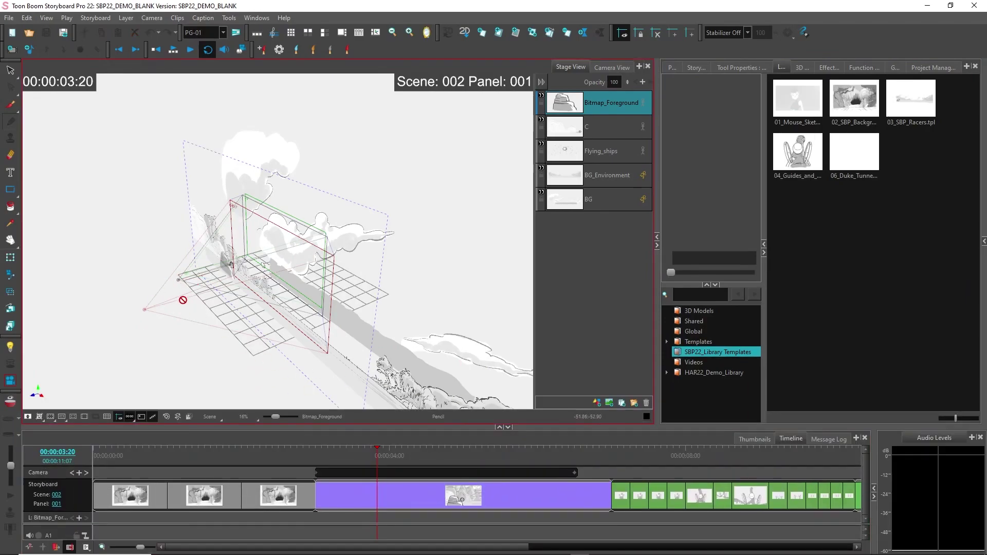
Step: Scrub and play scene 002's panel, comparing its camera move in the Camera View with the angled 3D Stage View
{"action": "left_click_drag", "start_coordinate": [377, 450], "coordinate": [438, 452]}
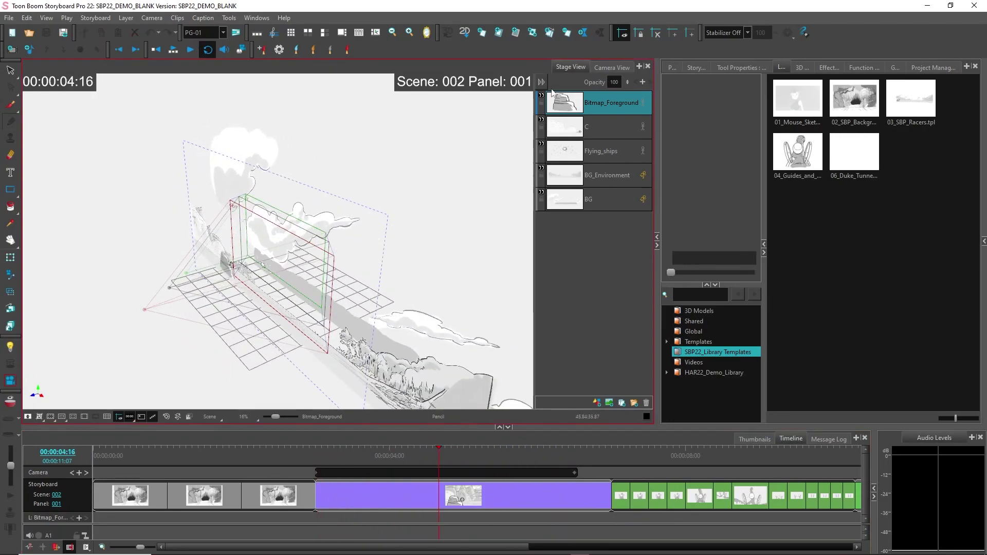
{"action": "left_click", "coordinate": [601, 71]}
{"action": "left_click", "coordinate": [174, 49]}
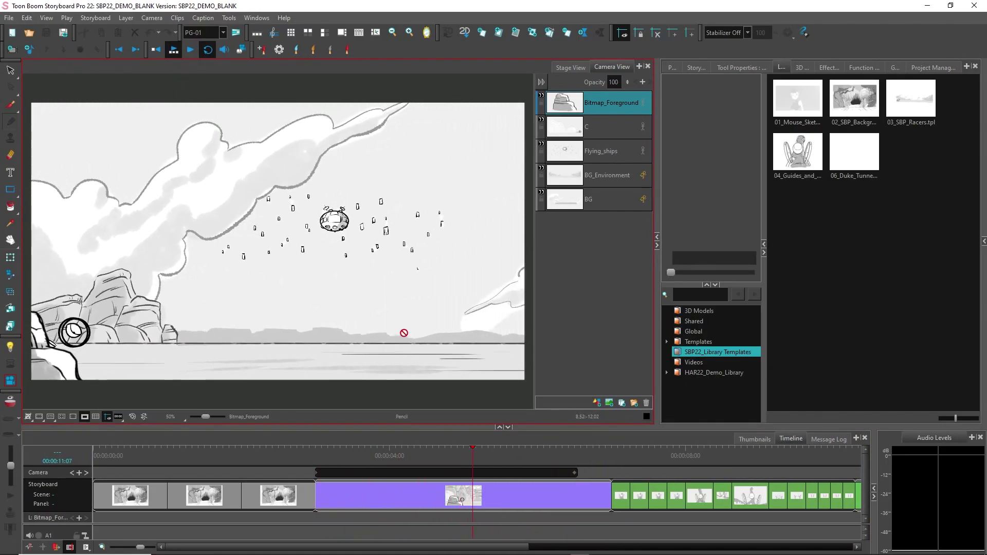
{"action": "left_click", "coordinate": [566, 68]}
{"action": "left_click_drag", "start_coordinate": [581, 449], "coordinate": [469, 456]}
{"action": "left_click", "coordinate": [153, 326]}
{"action": "left_click", "coordinate": [282, 268]}
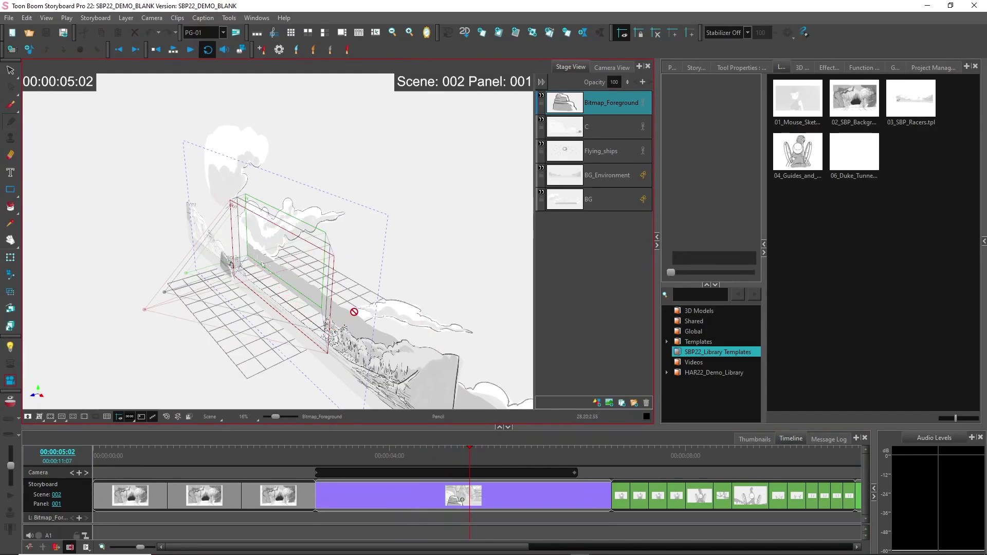
Step: Select the BG and BG_Environment layers in turn and examine their motion keyframes while scrubbing scene 002
{"action": "left_click_drag", "start_coordinate": [469, 451], "coordinate": [495, 454]}
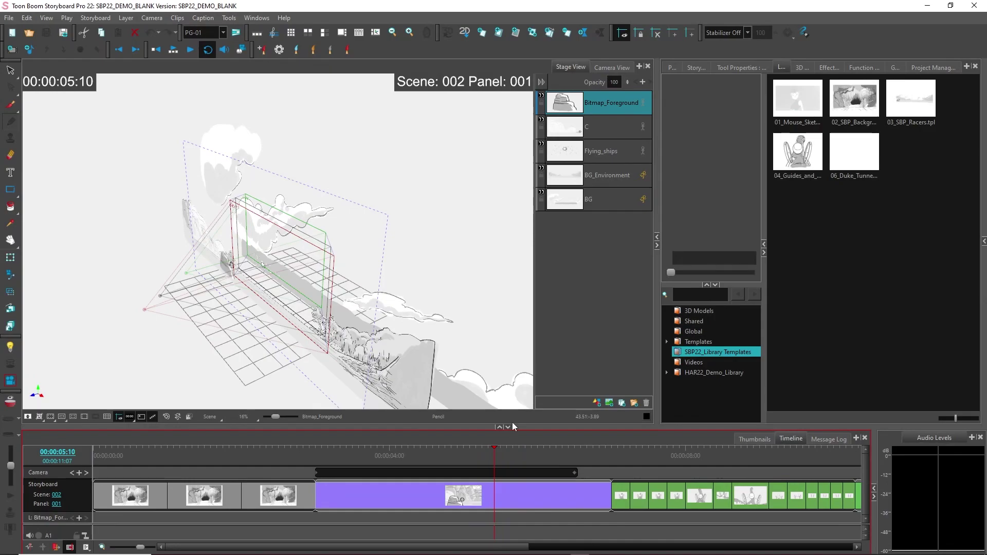
{"action": "left_click", "coordinate": [646, 175]}
{"action": "left_click", "coordinate": [646, 200]}
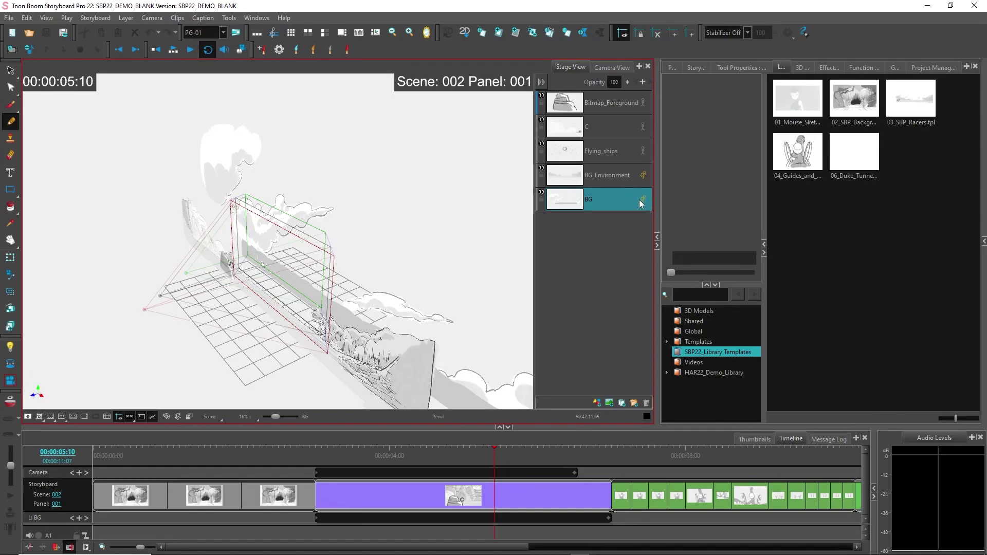
{"action": "left_click", "coordinate": [624, 179]}
{"action": "left_click_drag", "start_coordinate": [495, 453], "coordinate": [465, 454]}
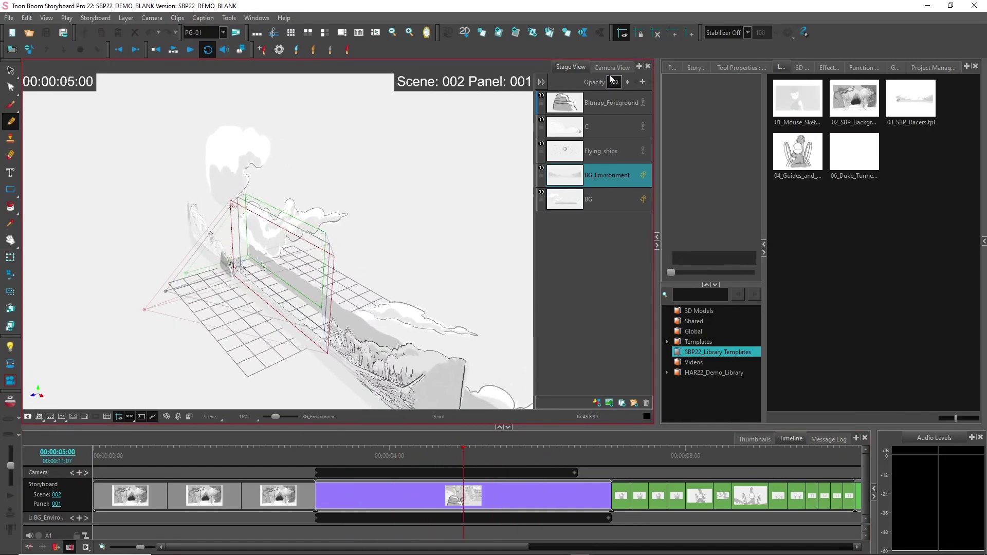
Step: Replay scene 002 through the camera, then return to the 3D stage and scrub through the layer movement again
{"action": "left_click", "coordinate": [609, 68]}
{"action": "left_click", "coordinate": [173, 49]}
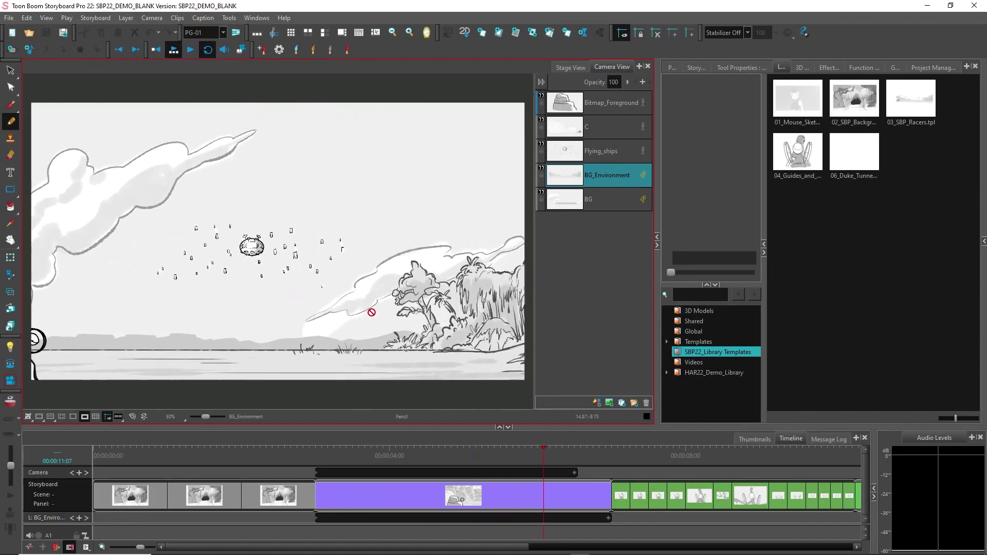
{"action": "left_click", "coordinate": [569, 67]}
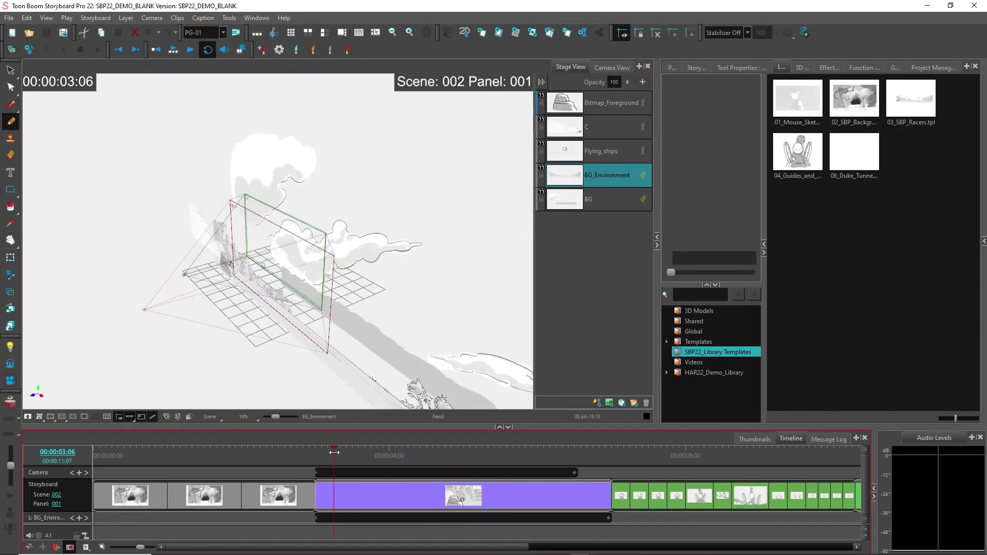
{"action": "left_click_drag", "start_coordinate": [337, 453], "coordinate": [482, 455]}
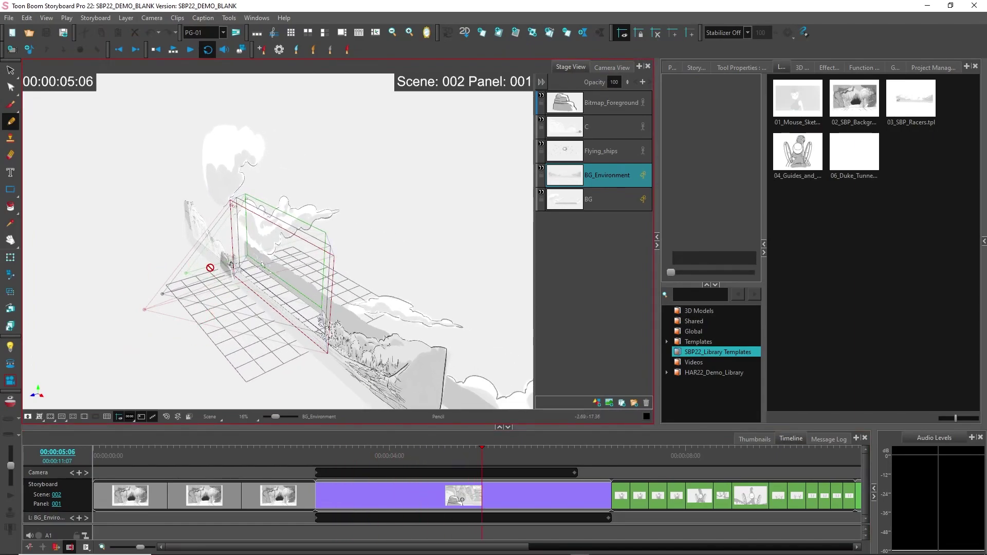
{"action": "mouse_move", "coordinate": [482, 455]}
{"action": "left_mouse_down"}
{"action": "mouse_move", "coordinate": [570, 455]}
{"action": "mouse_move", "coordinate": [318, 455]}
{"action": "mouse_move", "coordinate": [539, 456]}
{"action": "mouse_move", "coordinate": [488, 455]}
{"action": "left_mouse_up"}
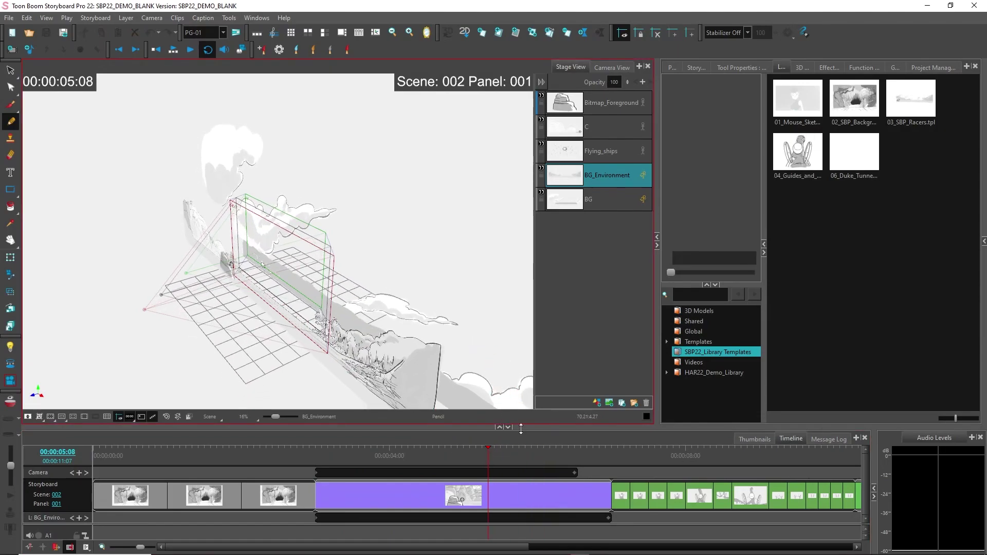
Step: Show the Thumbnails again, compare scene 003's panels 006 and 007, and turn on Onion Skin for panel 007
{"action": "left_click", "coordinate": [754, 439]}
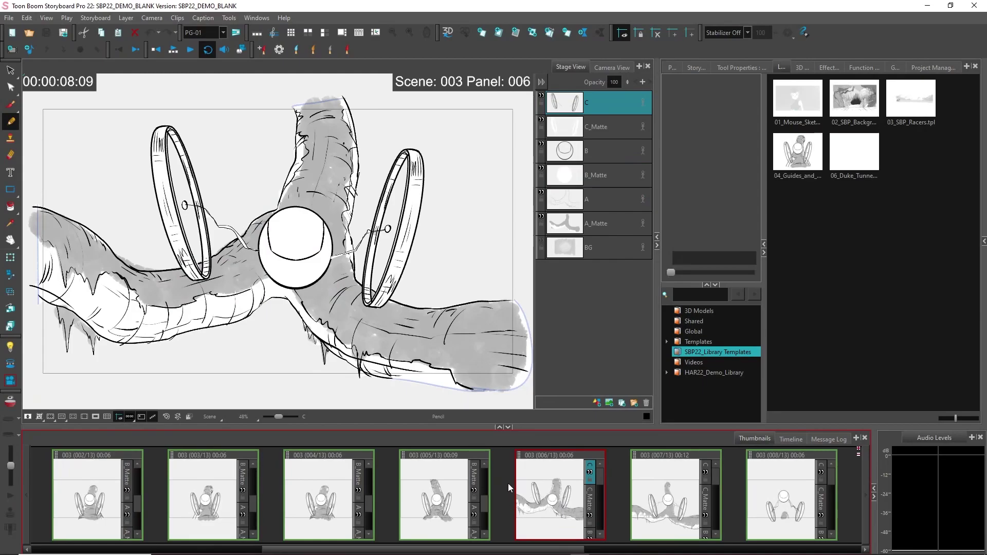
{"action": "left_click_drag", "start_coordinate": [519, 549], "coordinate": [560, 550]}
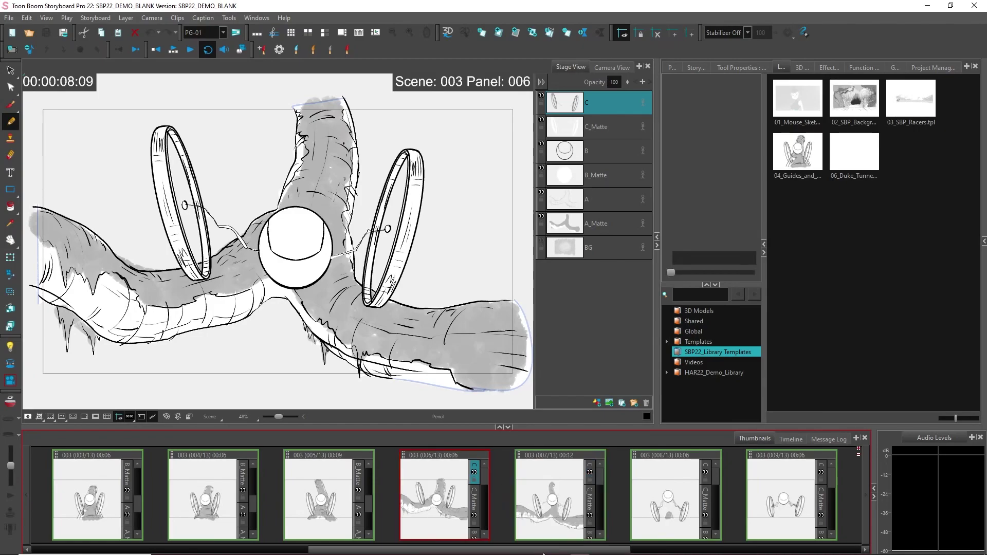
{"action": "left_click", "coordinate": [549, 503]}
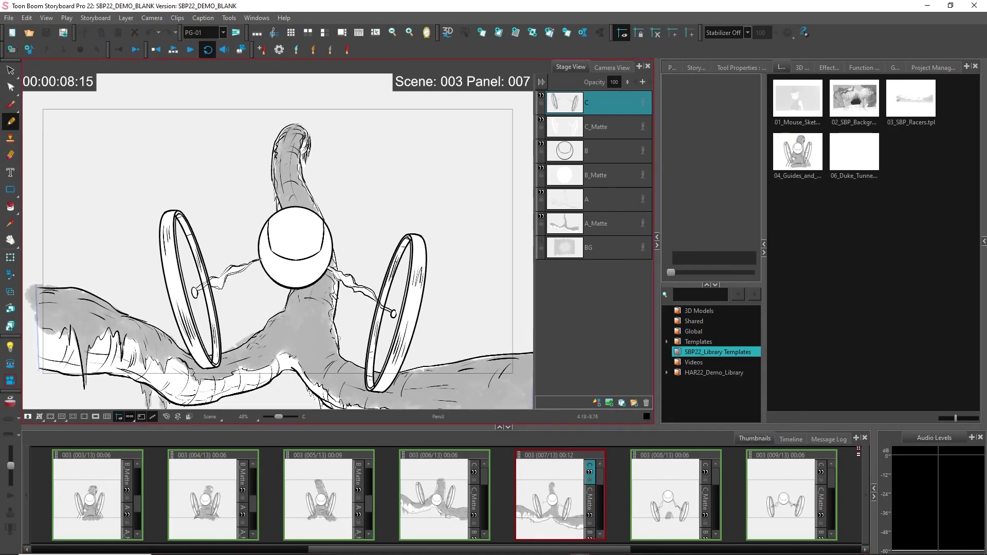
{"action": "left_click", "coordinate": [434, 510]}
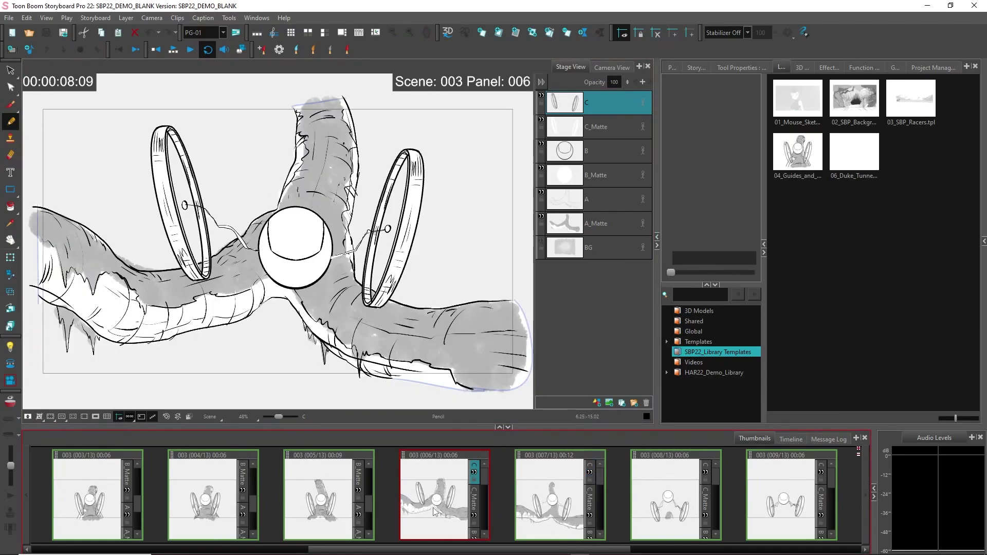
{"action": "left_click", "coordinate": [546, 488]}
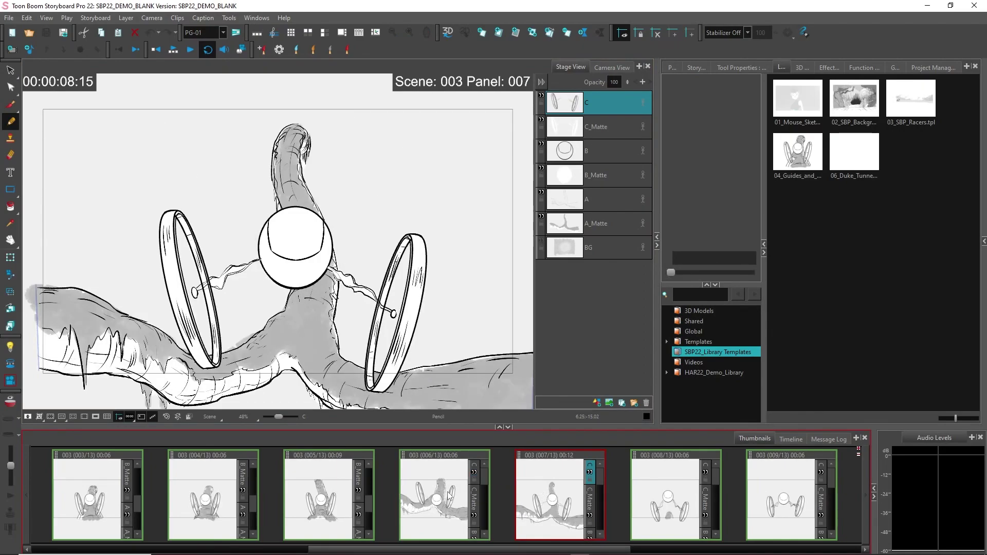
{"action": "left_click", "coordinate": [10, 405]}
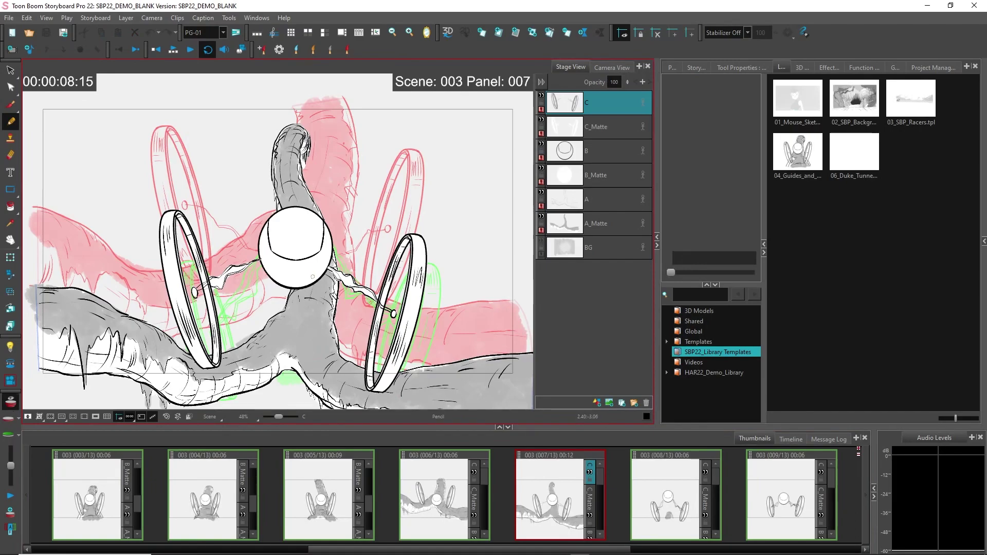
{"action": "left_click", "coordinate": [452, 491]}
{"action": "left_click", "coordinate": [542, 491]}
Step: Examine the Onion Skin options for previous and next panels, and compare panel 007 with Onion Skin off and on
{"action": "left_click", "coordinate": [17, 418]}
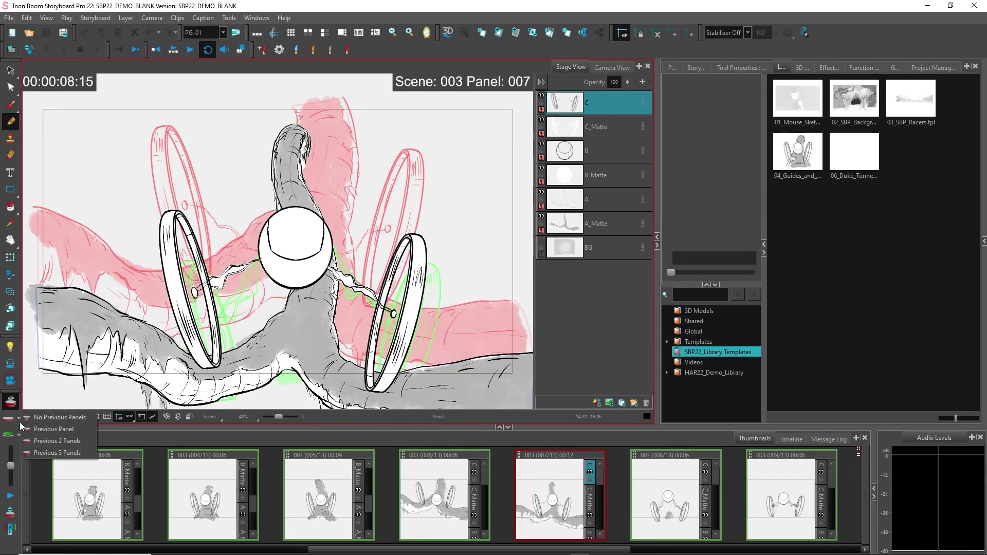
{"action": "left_click", "coordinate": [38, 456]}
{"action": "left_click", "coordinate": [18, 434]}
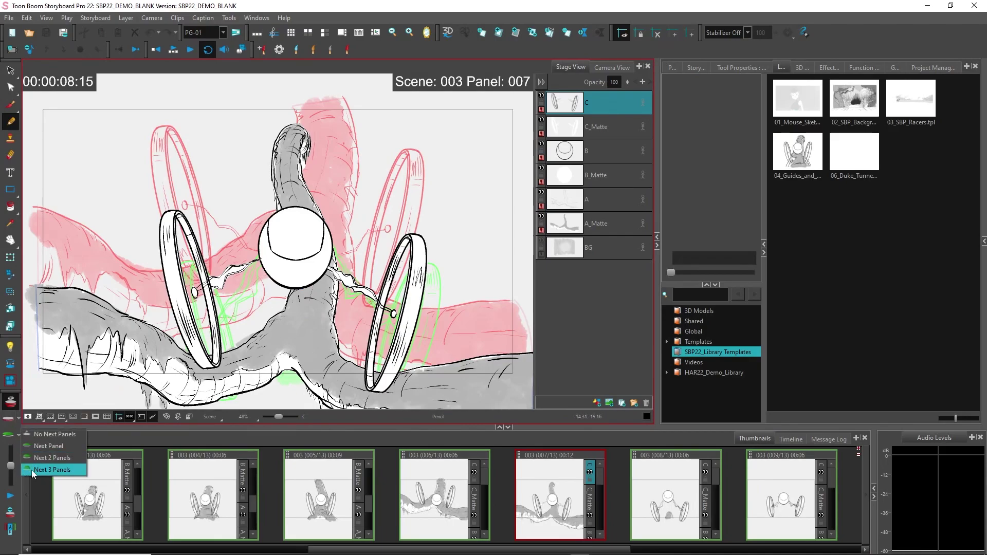
{"action": "left_click", "coordinate": [12, 405]}
{"action": "left_click", "coordinate": [11, 403]}
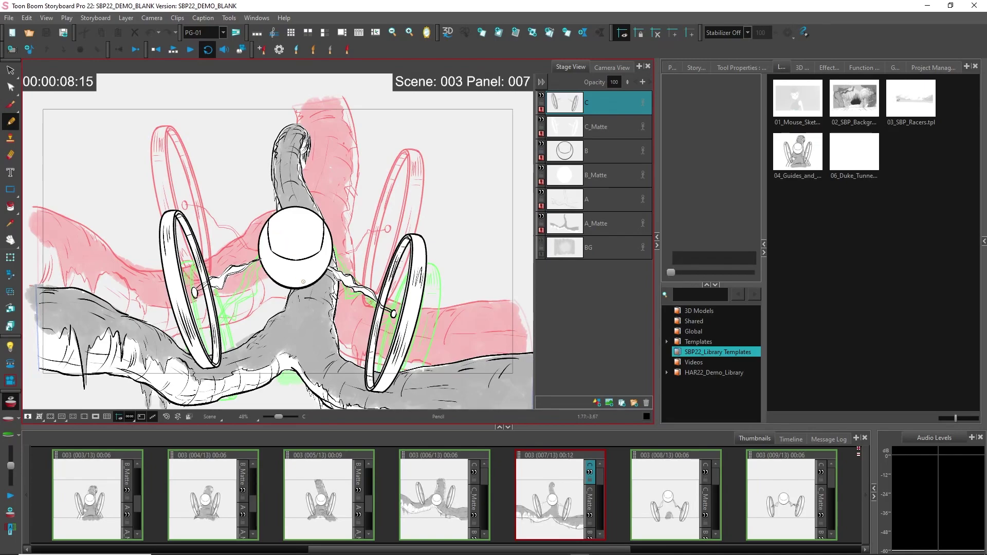
Step: Open the expanded Onion Skin and enable ghosts of previous panels 3, 6, 9, 12 and 14 and next panels 6, 11 and 15
{"action": "left_click", "coordinate": [10, 512]}
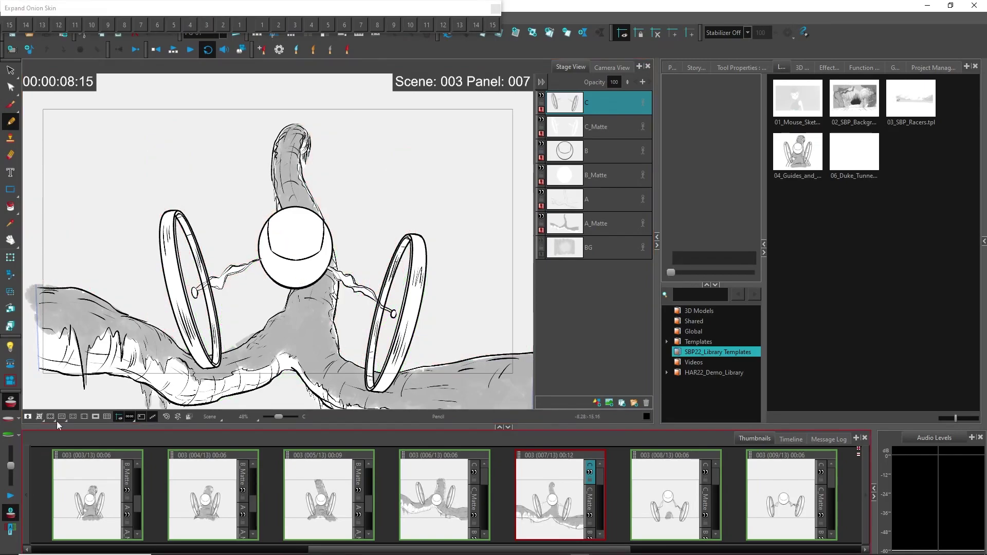
{"action": "left_click_drag", "start_coordinate": [312, 14], "coordinate": [334, 83]}
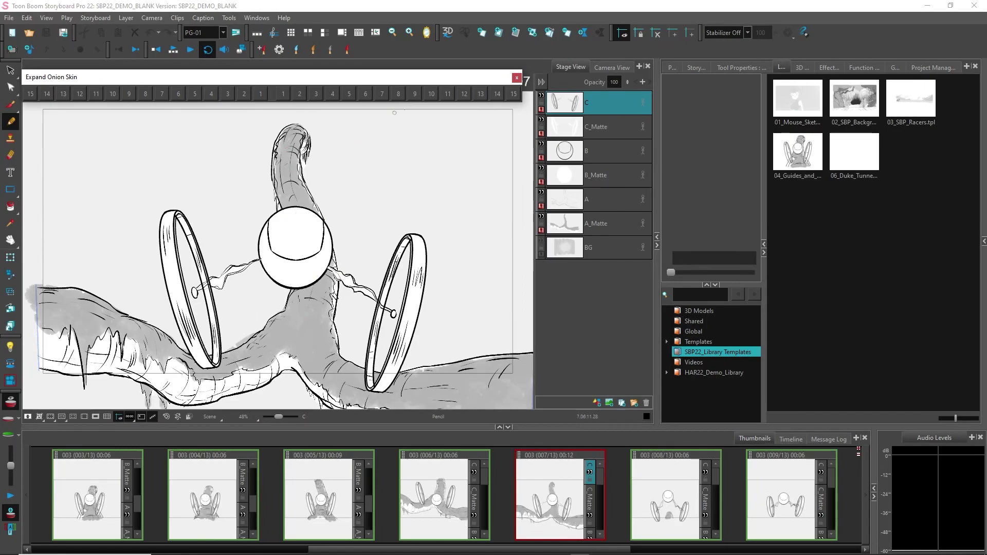
{"action": "left_click", "coordinate": [447, 94]}
{"action": "left_click", "coordinate": [365, 95]}
{"action": "left_click", "coordinate": [129, 97]}
{"action": "left_click", "coordinate": [80, 96]}
{"action": "left_click", "coordinate": [47, 96]}
{"action": "left_click", "coordinate": [178, 97]}
{"action": "left_click", "coordinate": [227, 95]}
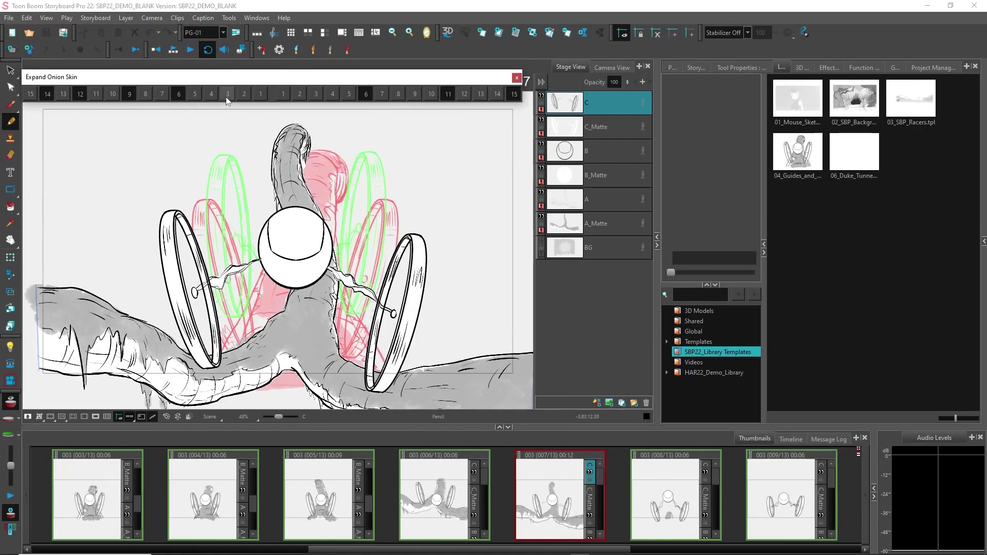
Step: Clear the chosen previous and next panel ghosts and close the expanded Onion Skin
{"action": "left_click", "coordinate": [332, 95]}
{"action": "left_click", "coordinate": [333, 96]}
{"action": "left_click", "coordinate": [366, 97]}
{"action": "left_click", "coordinate": [415, 97]}
{"action": "left_click", "coordinate": [446, 98]}
{"action": "left_click", "coordinate": [514, 98]}
{"action": "left_click", "coordinate": [228, 97]}
{"action": "left_click", "coordinate": [178, 95]}
{"action": "left_click", "coordinate": [129, 95]}
{"action": "left_click", "coordinate": [79, 95]}
{"action": "left_click", "coordinate": [47, 95]}
{"action": "left_click", "coordinate": [516, 78]}
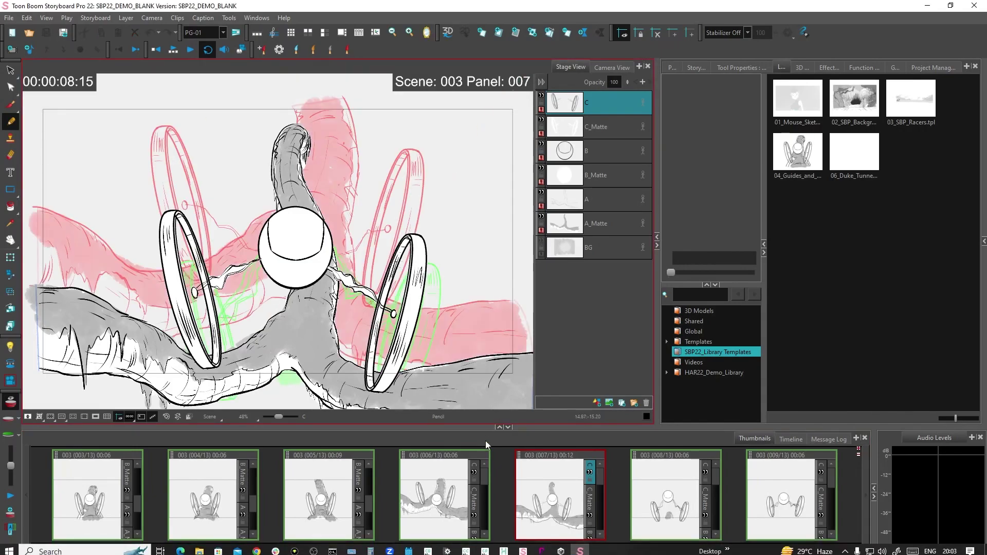
Step: Select scene 004's panel, widen the side panel area and activate the 3-Point Perspective_RaceCraft guide
{"action": "scroll", "coordinate": [747, 534], "scroll_direction": "down", "scroll_amount": 5}
{"action": "left_click", "coordinate": [748, 534]}
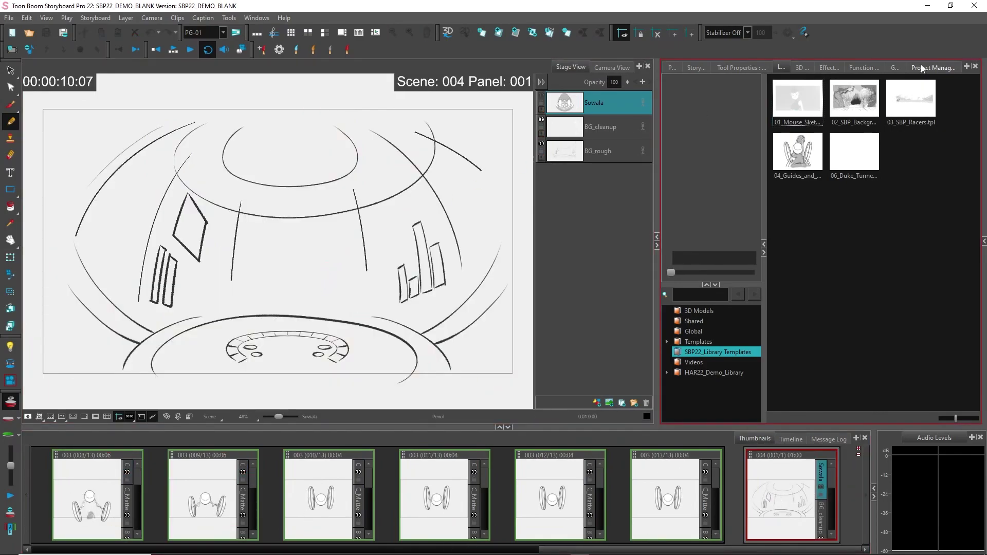
{"action": "left_click_drag", "start_coordinate": [657, 149], "coordinate": [574, 149]}
{"action": "left_click", "coordinate": [880, 70]}
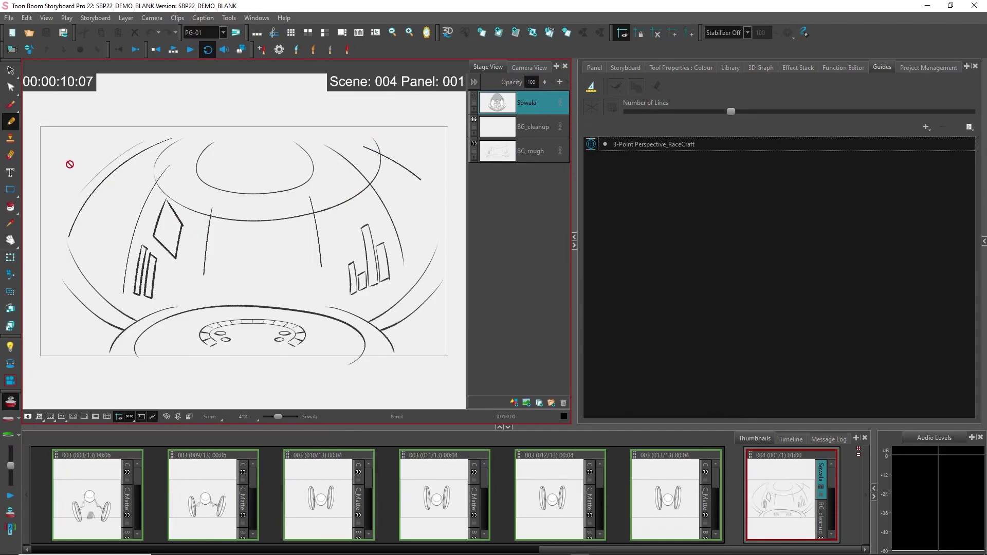
{"action": "left_click", "coordinate": [825, 147]}
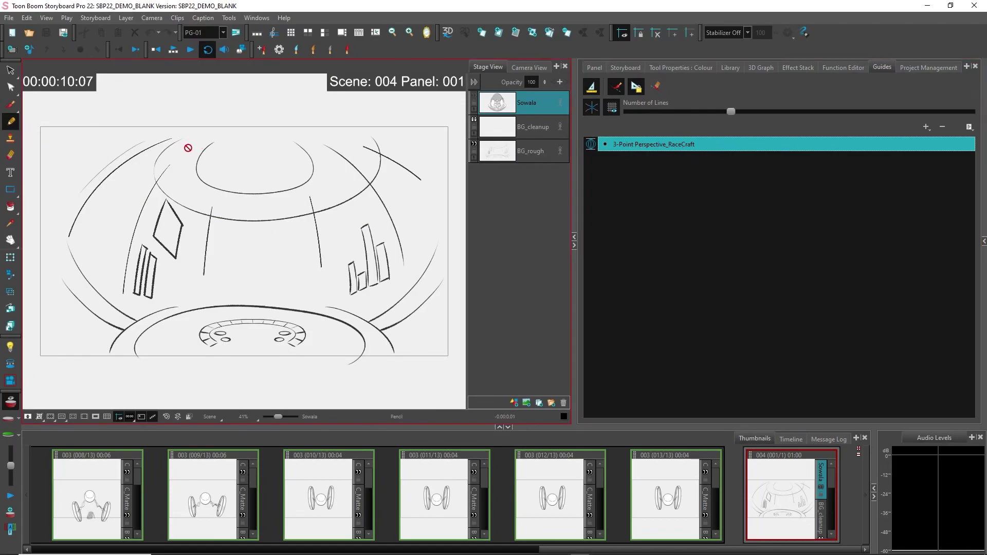
Step: On the BG_cleanup layer, trace the six vertical curved ribs of the dome with the Pencil, following the perspective guide
{"action": "left_click", "coordinate": [526, 133]}
{"action": "left_click_drag", "start_coordinate": [175, 159], "coordinate": [121, 309]}
{"action": "mouse_move", "coordinate": [64, 250]}
{"action": "left_mouse_down"}
{"action": "mouse_move", "coordinate": [92, 194]}
{"action": "mouse_move", "coordinate": [173, 138]}
{"action": "left_mouse_up"}
{"action": "left_click_drag", "start_coordinate": [215, 199], "coordinate": [205, 282]}
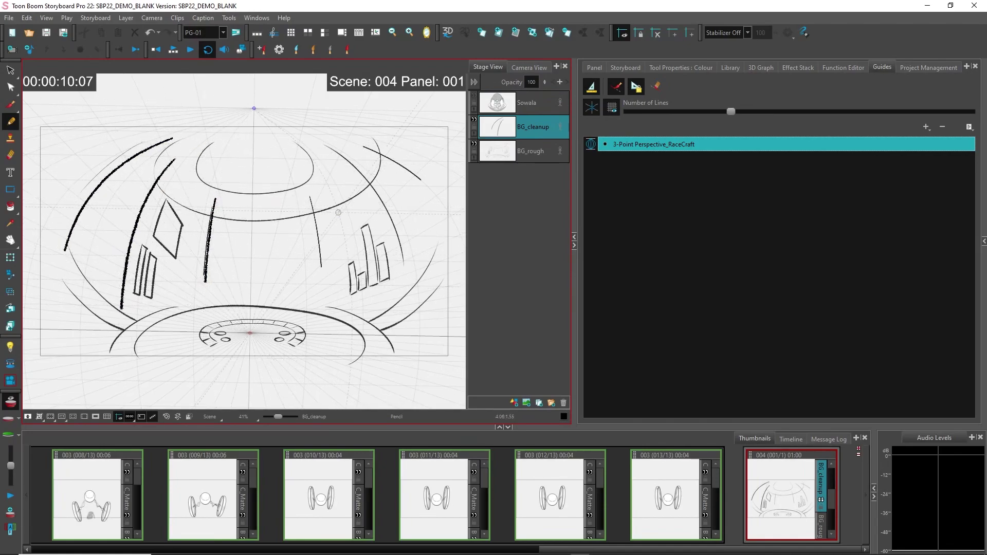
{"action": "left_click_drag", "start_coordinate": [307, 191], "coordinate": [322, 280]}
{"action": "mouse_move", "coordinate": [318, 142]}
{"action": "left_mouse_down"}
{"action": "mouse_move", "coordinate": [356, 170]}
{"action": "mouse_move", "coordinate": [391, 225]}
{"action": "mouse_move", "coordinate": [401, 268]}
{"action": "left_mouse_up"}
{"action": "left_click_drag", "start_coordinate": [353, 143], "coordinate": [434, 193]}
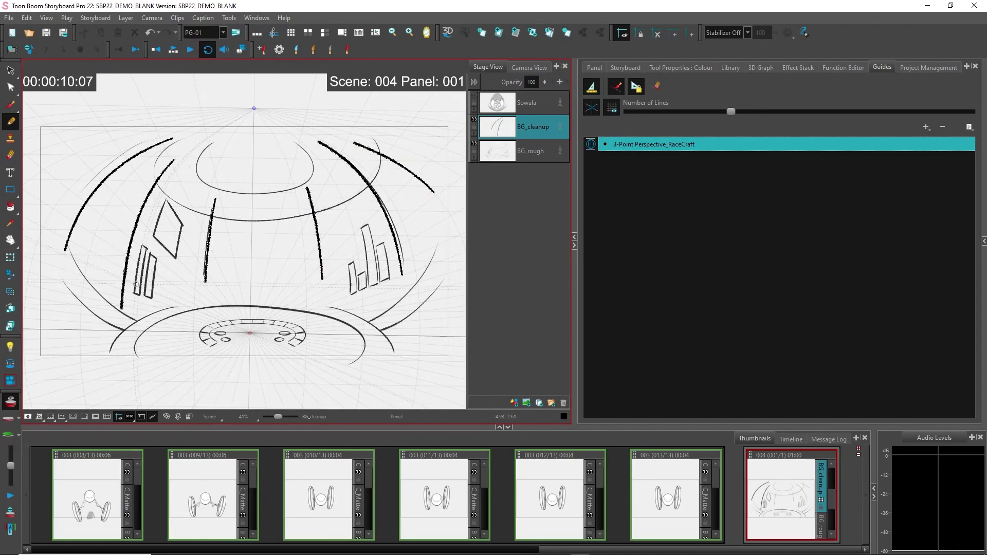
Step: Trace the diamond-shaped window and the narrow bars on the dome's left side along the perspective guide
{"action": "mouse_move", "coordinate": [145, 240]}
{"action": "left_mouse_down"}
{"action": "mouse_move", "coordinate": [136, 299]}
{"action": "mouse_move", "coordinate": [146, 291]}
{"action": "mouse_move", "coordinate": [150, 250]}
{"action": "left_mouse_up"}
{"action": "left_click_drag", "start_coordinate": [167, 200], "coordinate": [154, 247]}
{"action": "left_click_drag", "start_coordinate": [188, 219], "coordinate": [177, 264]}
{"action": "mouse_move", "coordinate": [165, 197]}
{"action": "left_mouse_down"}
{"action": "mouse_move", "coordinate": [178, 234]}
{"action": "mouse_move", "coordinate": [154, 238]}
{"action": "mouse_move", "coordinate": [185, 258]}
{"action": "mouse_move", "coordinate": [161, 216]}
{"action": "mouse_move", "coordinate": [144, 296]}
{"action": "left_mouse_up"}
{"action": "left_click_drag", "start_coordinate": [157, 258], "coordinate": [155, 298]}
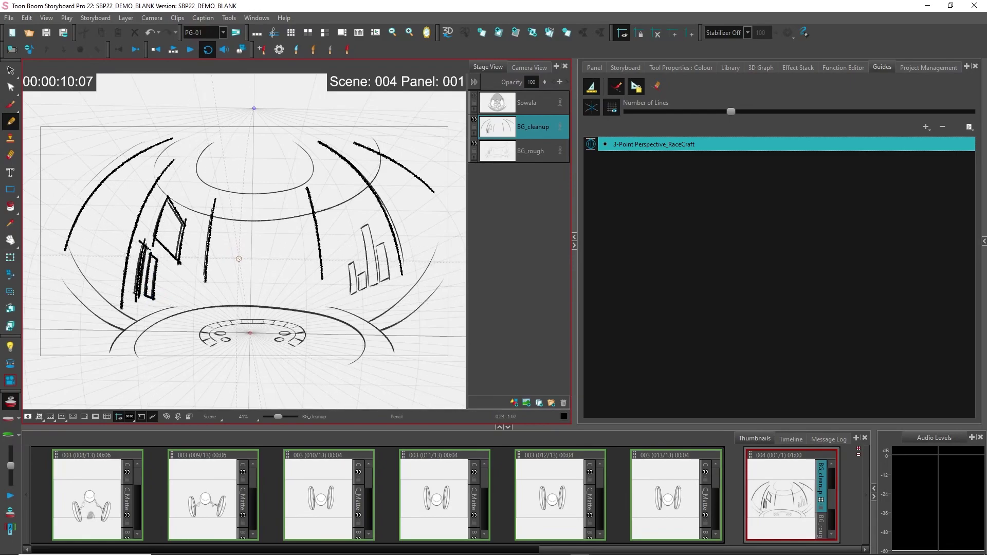
Step: Trace the upright bars of varying height on the dome's right side along the perspective guide
{"action": "mouse_move", "coordinate": [347, 265]}
{"action": "left_mouse_down"}
{"action": "mouse_move", "coordinate": [349, 297]}
{"action": "mouse_move", "coordinate": [357, 259]}
{"action": "left_mouse_up"}
{"action": "left_click_drag", "start_coordinate": [346, 297], "coordinate": [357, 293]}
{"action": "left_click_drag", "start_coordinate": [361, 226], "coordinate": [374, 288]}
{"action": "mouse_move", "coordinate": [376, 241]}
{"action": "left_mouse_down"}
{"action": "mouse_move", "coordinate": [383, 291]}
{"action": "mouse_move", "coordinate": [386, 241]}
{"action": "mouse_move", "coordinate": [392, 277]}
{"action": "left_mouse_up"}
{"action": "left_click_drag", "start_coordinate": [384, 281], "coordinate": [394, 276]}
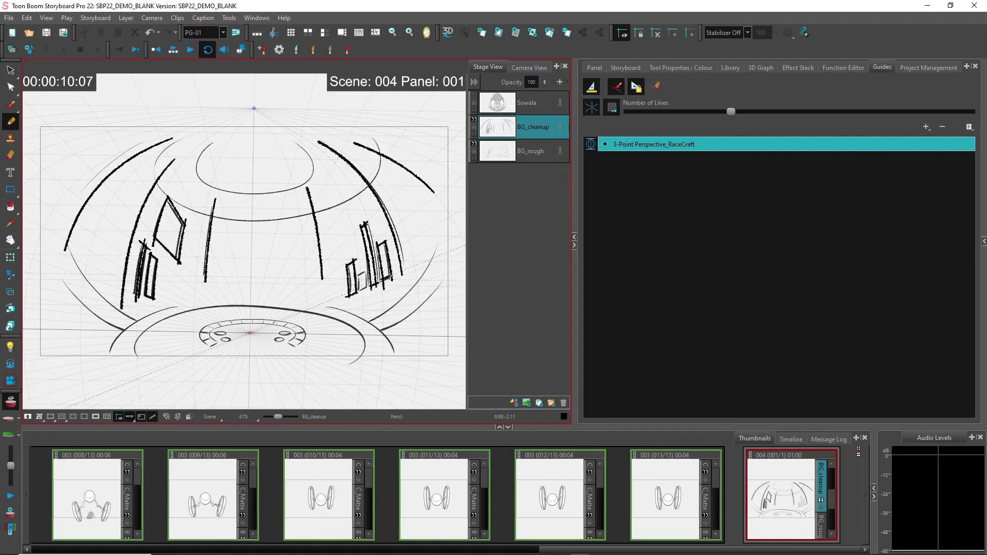
Step: Add a 1-Point Perspective guide and two 3-Point Perspective (Bird's-Eye View) guides, and activate the first bird's-eye guide
{"action": "left_click", "coordinate": [926, 127]}
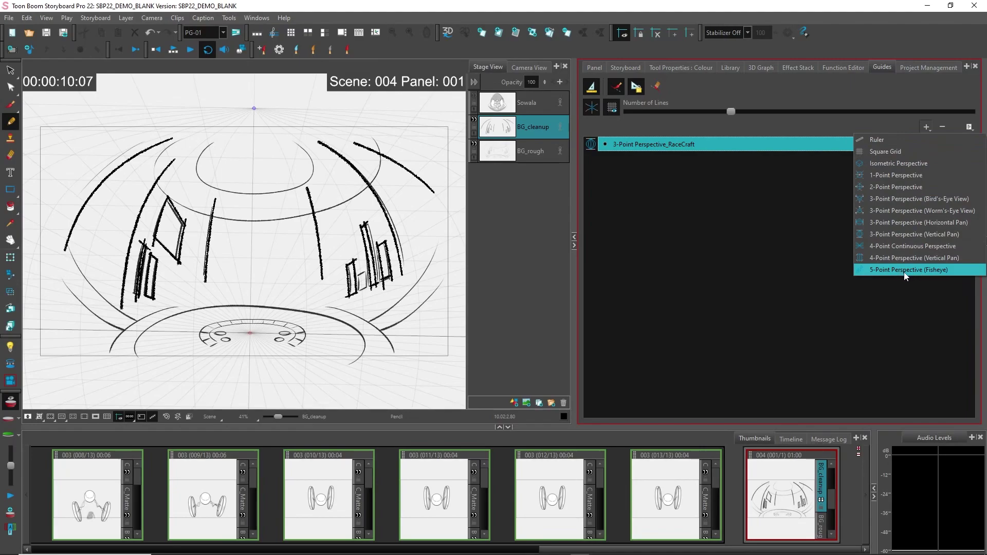
{"action": "left_click", "coordinate": [897, 175]}
{"action": "left_click", "coordinate": [926, 126]}
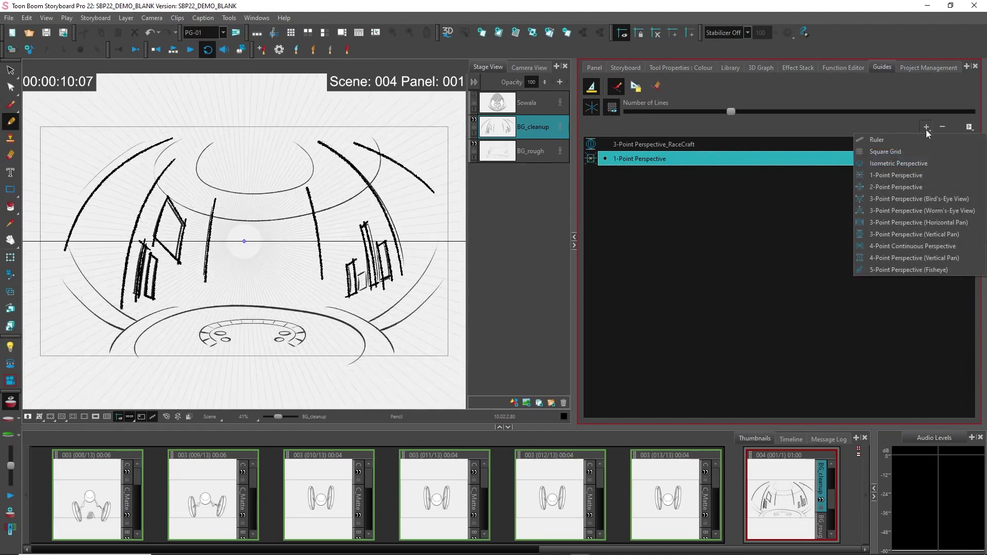
{"action": "left_click", "coordinate": [910, 199]}
{"action": "left_click", "coordinate": [924, 126]}
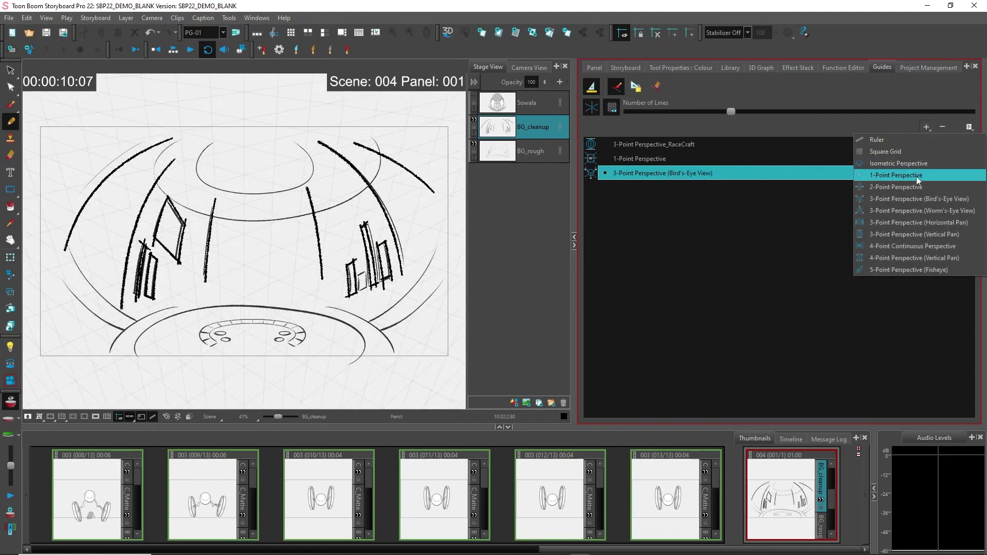
{"action": "left_click", "coordinate": [909, 199]}
{"action": "left_click", "coordinate": [658, 175]}
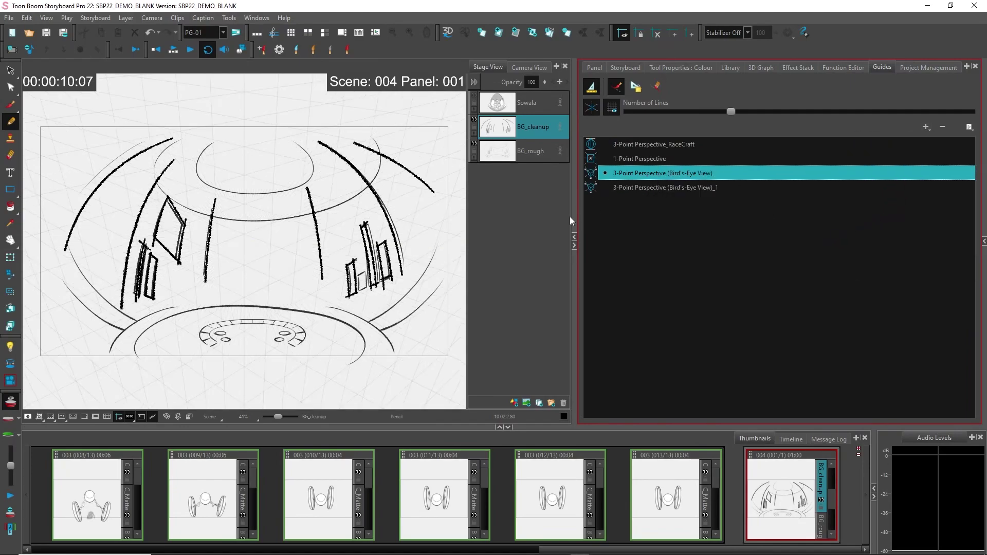
{"action": "scroll", "coordinate": [304, 232], "scroll_direction": "down", "scroll_amount": 6}
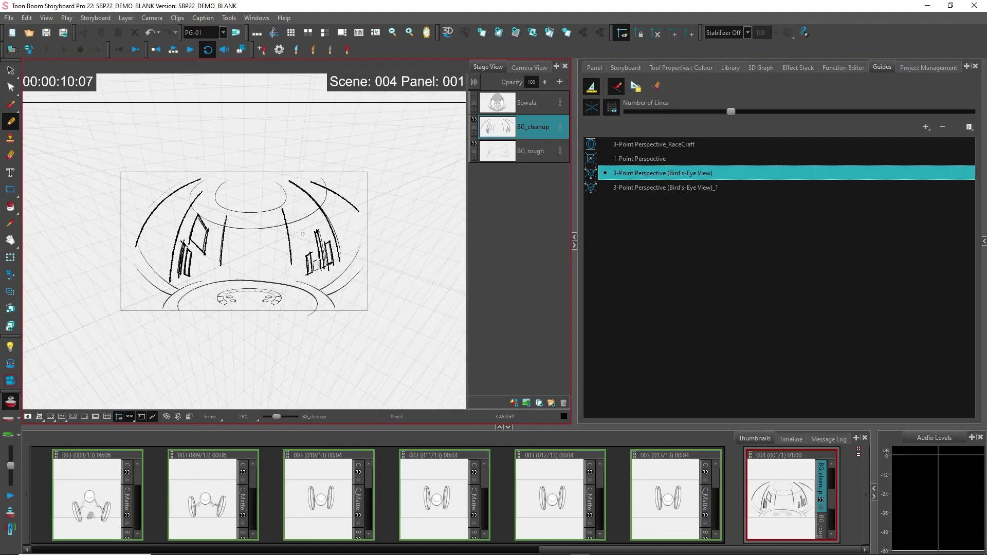
Step: Lower the two horizon vanishing points of the active bird's-eye guide below the camera frame, and check the options for importing and exporting guides
{"action": "left_click_drag", "start_coordinate": [383, 185], "coordinate": [374, 277]}
{"action": "left_click_drag", "start_coordinate": [106, 188], "coordinate": [127, 279]}
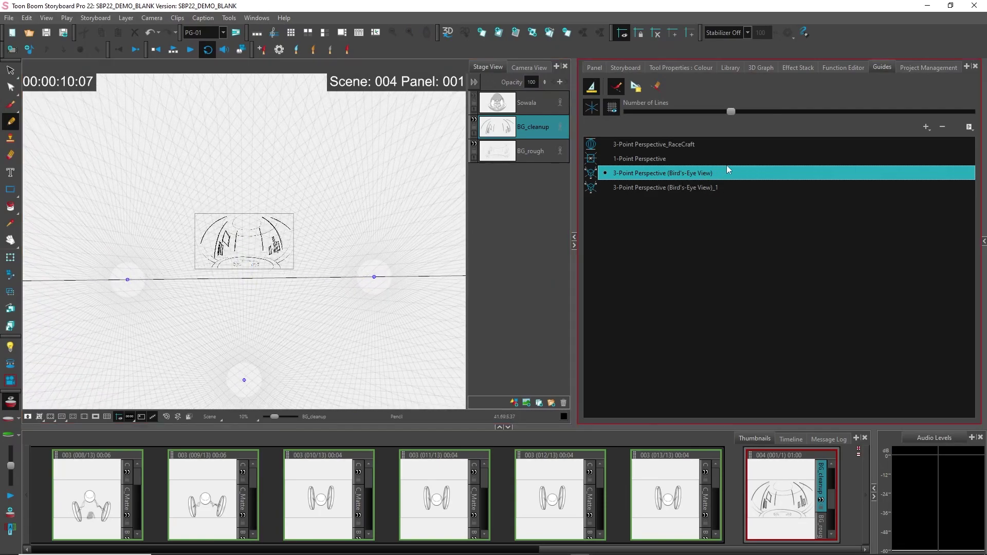
{"action": "left_click", "coordinate": [967, 129]}
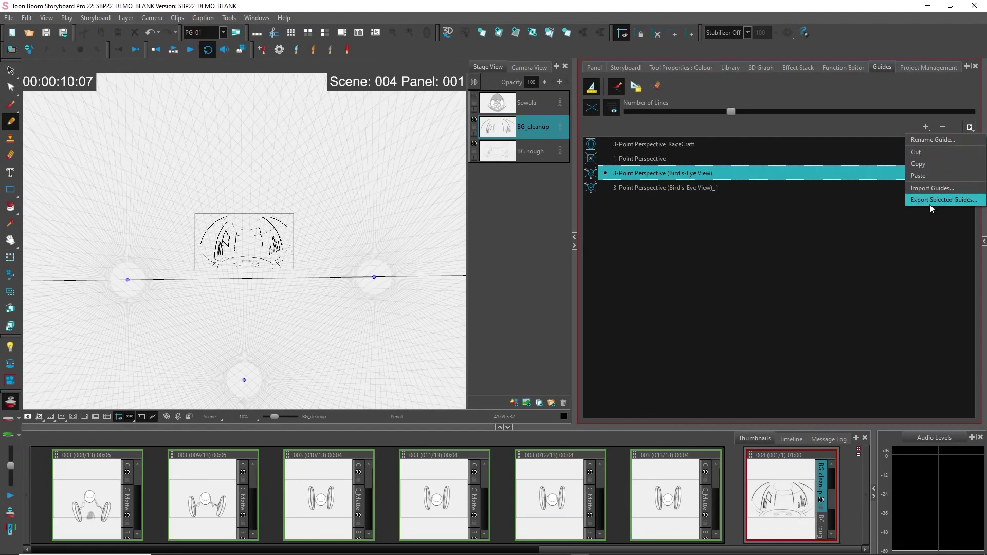
{"action": "left_click", "coordinate": [863, 134]}
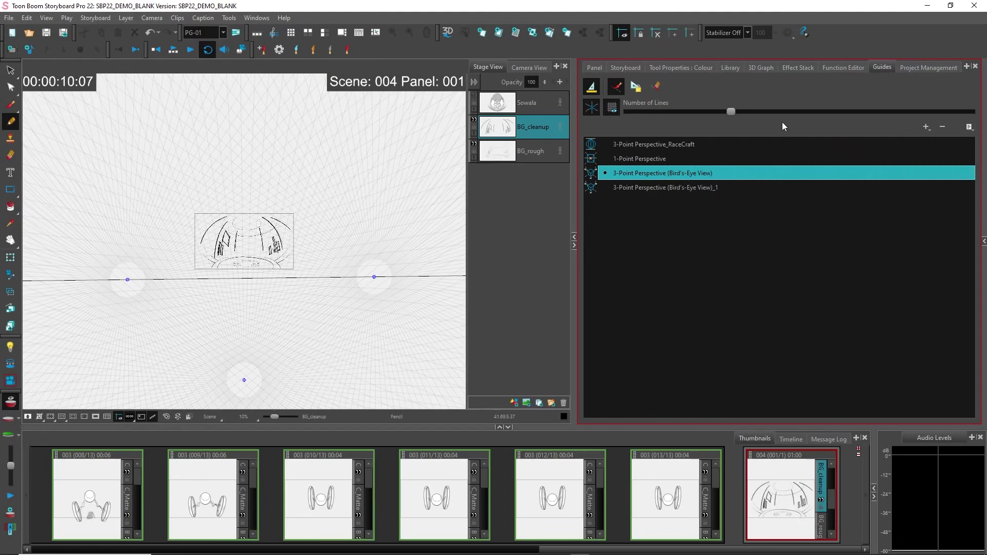
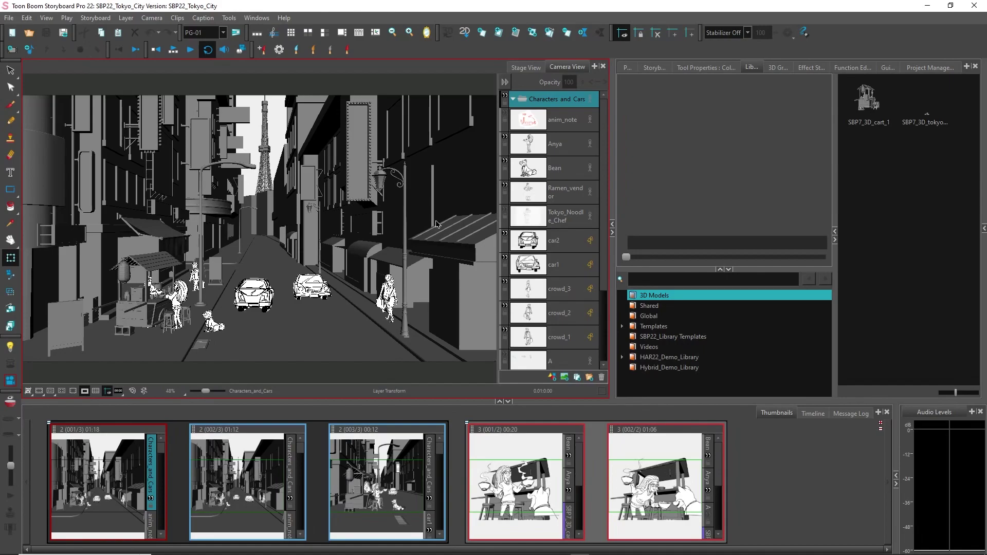
Step: Play scene 2 in the Camera View and from above in the Stage View, examine the whole 3D street set, and reset the view rotation
{"action": "left_click", "coordinate": [173, 49]}
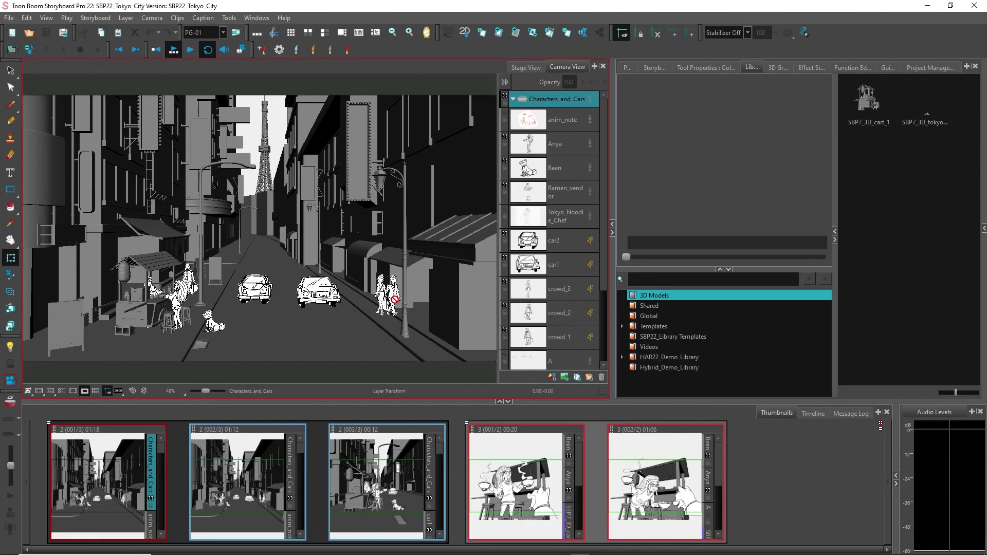
{"action": "left_click", "coordinate": [526, 69]}
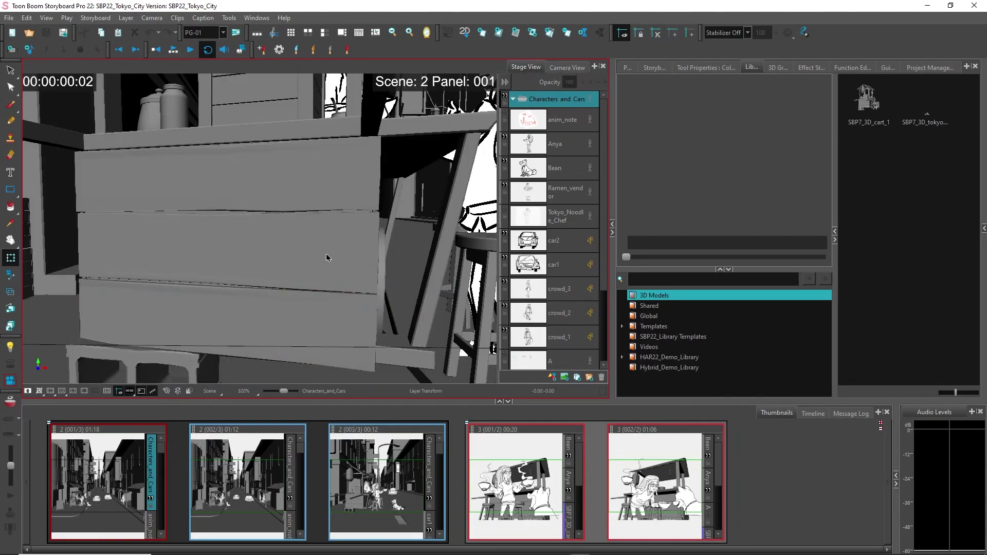
{"action": "scroll", "coordinate": [326, 257], "scroll_direction": "down", "scroll_amount": 5}
{"action": "left_click_drag", "start_coordinate": [361, 207], "coordinate": [330, 240]}
{"action": "left_click_drag", "start_coordinate": [412, 185], "coordinate": [338, 267]}
{"action": "key", "text": "Return"}
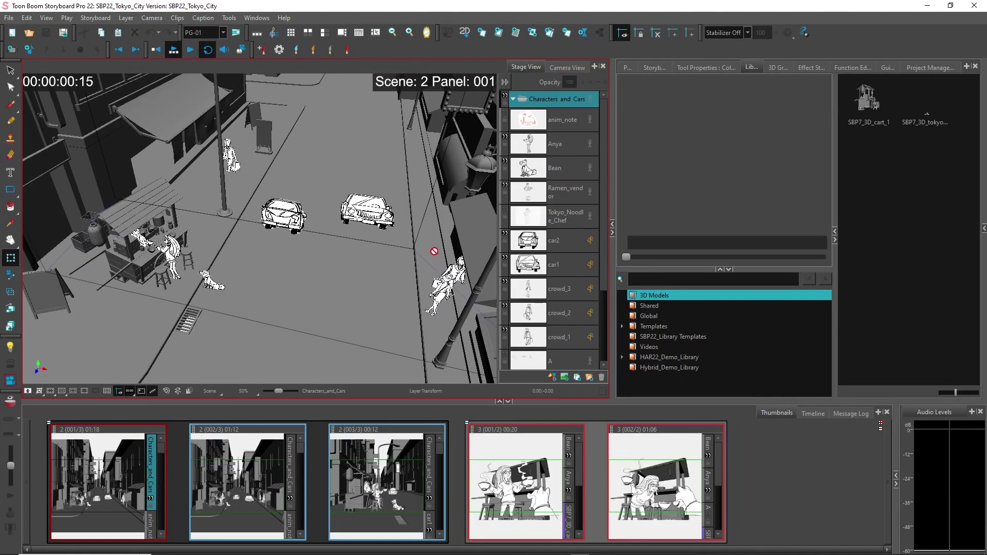
{"action": "scroll", "coordinate": [374, 245], "scroll_direction": "down", "scroll_amount": 10}
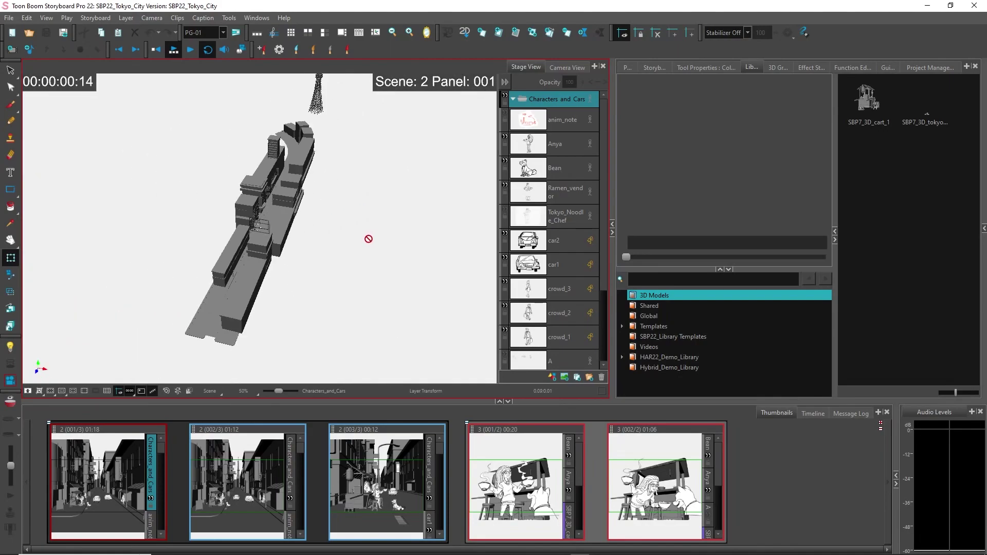
{"action": "mouse_move", "coordinate": [341, 242]}
{"action": "left_mouse_down"}
{"action": "mouse_move", "coordinate": [403, 209]}
{"action": "mouse_move", "coordinate": [358, 203]}
{"action": "mouse_move", "coordinate": [337, 258]}
{"action": "mouse_move", "coordinate": [385, 233]}
{"action": "mouse_move", "coordinate": [366, 218]}
{"action": "mouse_move", "coordinate": [338, 248]}
{"action": "left_mouse_up"}
{"action": "scroll", "coordinate": [291, 239], "scroll_direction": "up", "scroll_amount": 6}
{"action": "key", "text": "shift+x"}
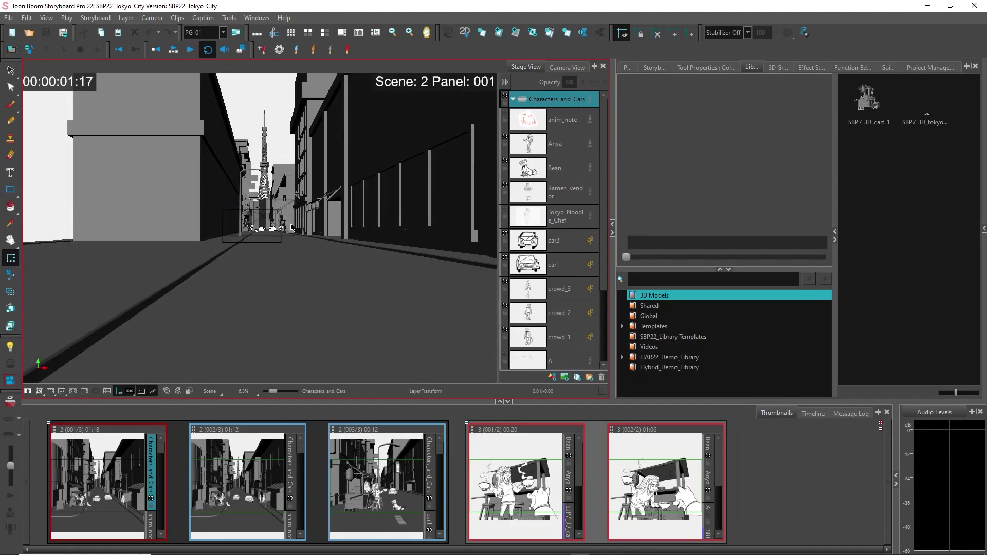
Step: Play scene 2 through the camera to check the moving cars and crowd
{"action": "left_click", "coordinate": [572, 68]}
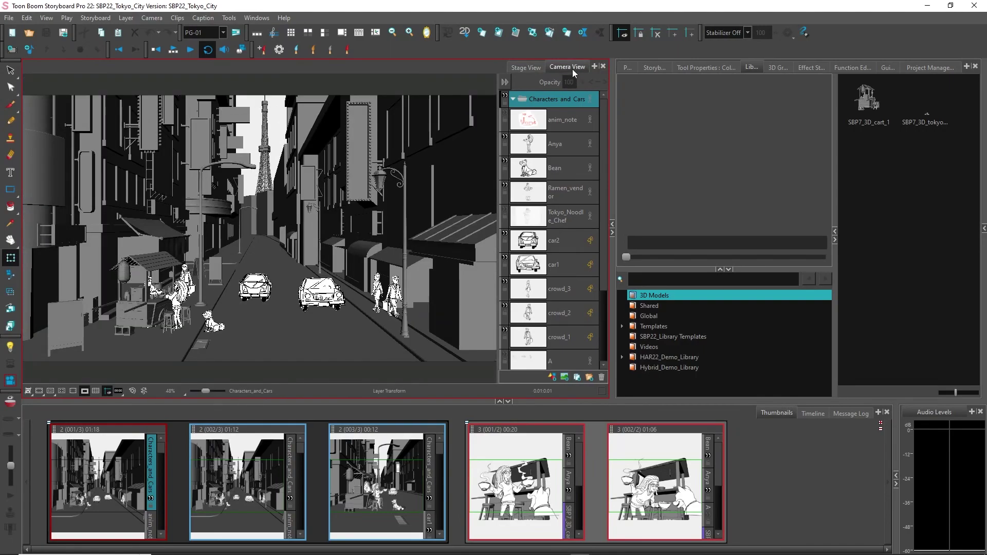
{"action": "left_click", "coordinate": [173, 49]}
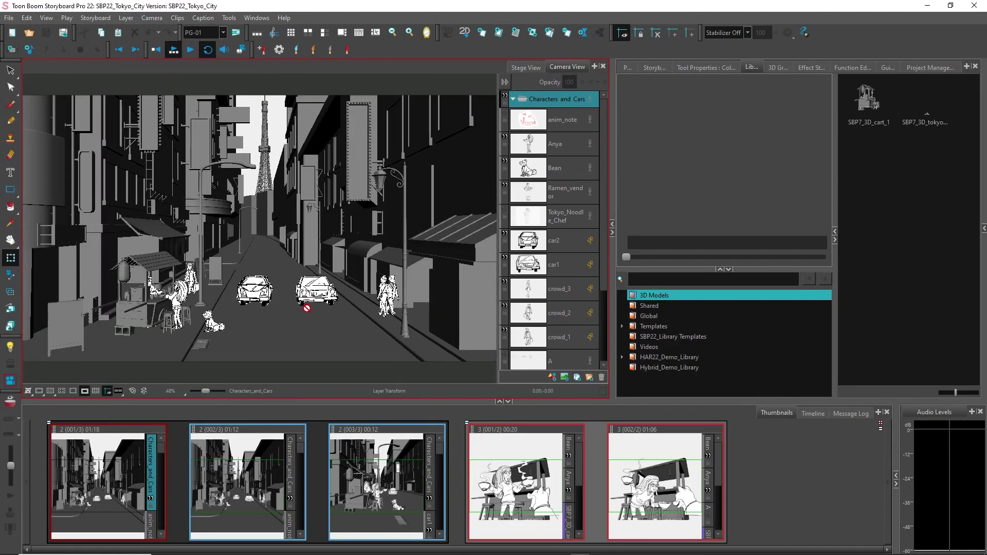
Step: Create a new layer on the surface of the ramen cart's front wooden panel in the stage view
{"action": "left_click", "coordinate": [526, 69]}
{"action": "scroll", "coordinate": [115, 237], "scroll_direction": "up", "scroll_amount": 3}
{"action": "left_click_drag", "start_coordinate": [115, 237], "coordinate": [280, 191]}
{"action": "scroll", "coordinate": [281, 213], "scroll_direction": "up", "scroll_amount": 2}
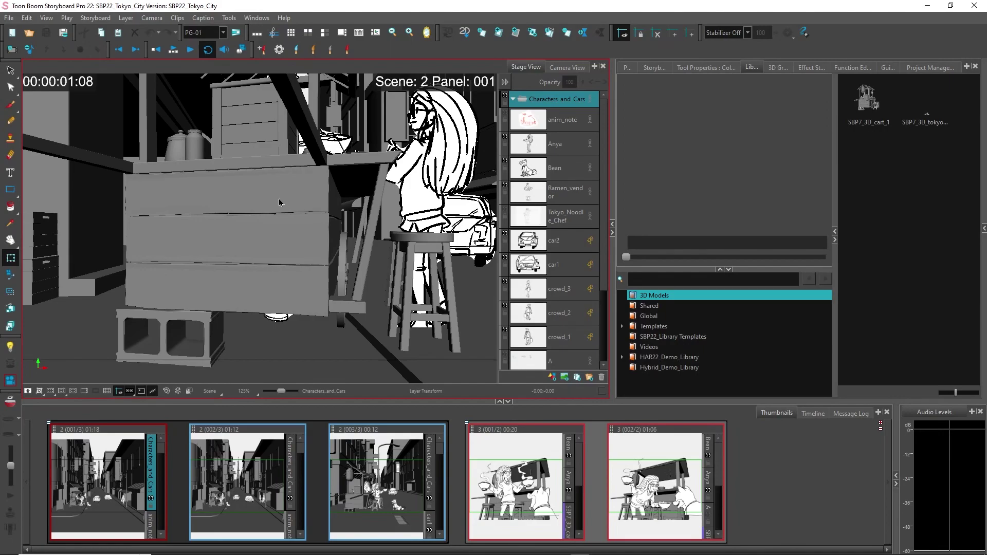
{"action": "left_click", "coordinate": [192, 231]}
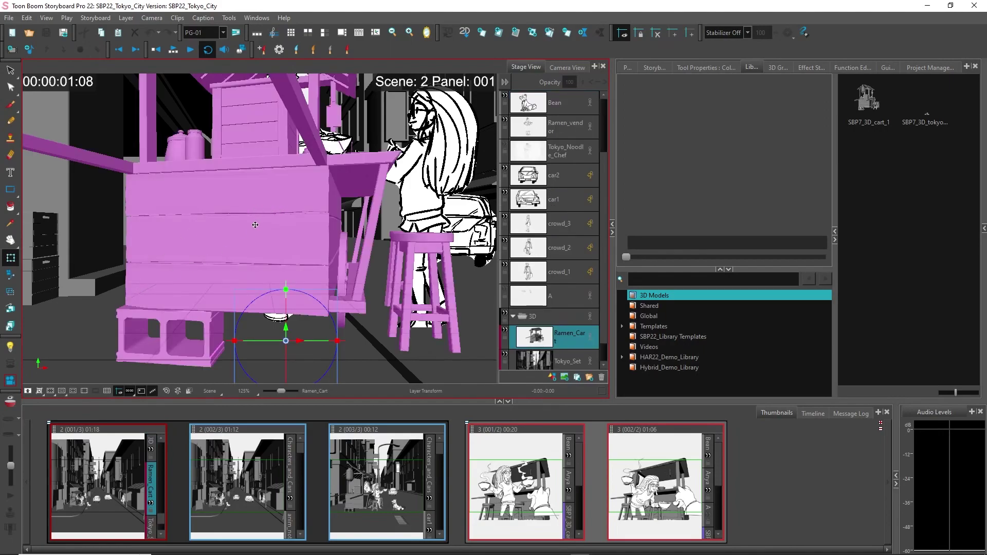
{"action": "left_click", "coordinate": [10, 326]}
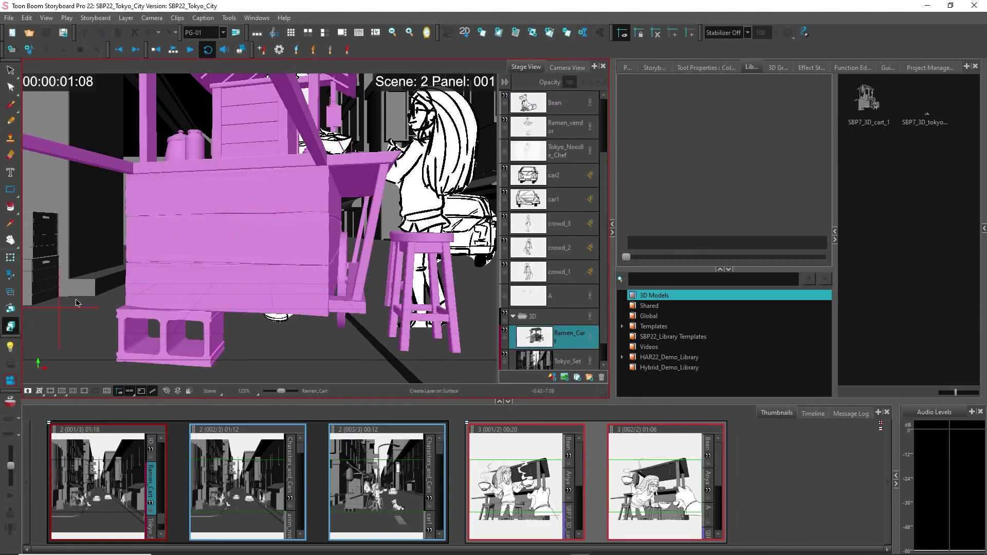
{"action": "left_click", "coordinate": [228, 236]}
Step: Draw a smiley face with the brush on the new layer across the ramen cart's front panel
{"action": "left_click", "coordinate": [11, 104]}
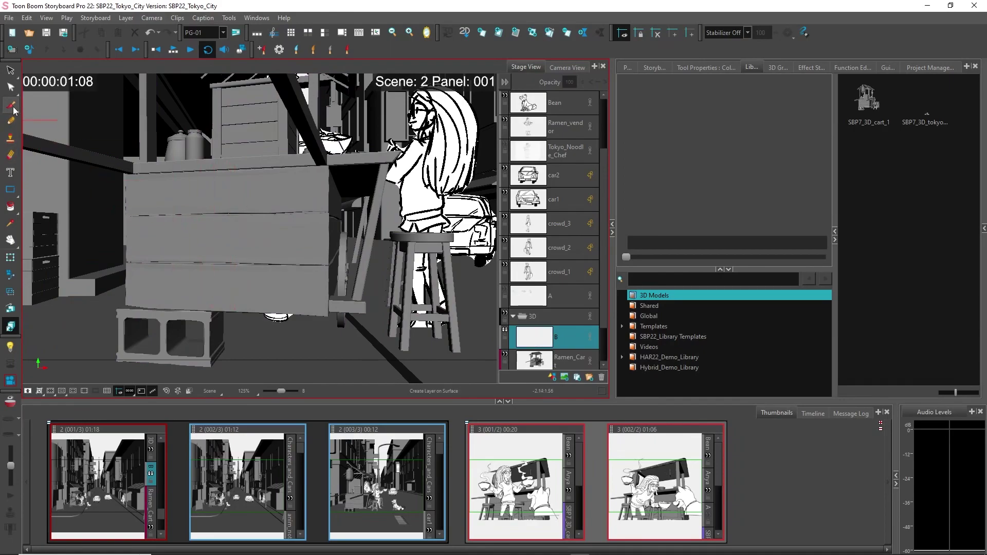
{"action": "mouse_move", "coordinate": [202, 230]}
{"action": "left_mouse_down"}
{"action": "mouse_move", "coordinate": [190, 198]}
{"action": "mouse_move", "coordinate": [165, 239]}
{"action": "mouse_move", "coordinate": [175, 279]}
{"action": "mouse_move", "coordinate": [219, 295]}
{"action": "mouse_move", "coordinate": [268, 277]}
{"action": "mouse_move", "coordinate": [269, 224]}
{"action": "mouse_move", "coordinate": [211, 192]}
{"action": "left_mouse_up"}
{"action": "key", "text": "ctrl+z"}
{"action": "left_click", "coordinate": [190, 228]}
{"action": "left_click", "coordinate": [196, 256]}
{"action": "mouse_move", "coordinate": [197, 263]}
{"action": "left_mouse_down"}
{"action": "mouse_move", "coordinate": [220, 273]}
{"action": "mouse_move", "coordinate": [218, 235]}
{"action": "mouse_move", "coordinate": [231, 242]}
{"action": "mouse_move", "coordinate": [249, 205]}
{"action": "mouse_move", "coordinate": [264, 199]}
{"action": "left_mouse_up"}
Step: Examine the smiley-face layer on the ramen cart from several angles and distances in the stage view
{"action": "left_click", "coordinate": [11, 258]}
{"action": "scroll", "coordinate": [266, 191], "scroll_direction": "up", "scroll_amount": 5}
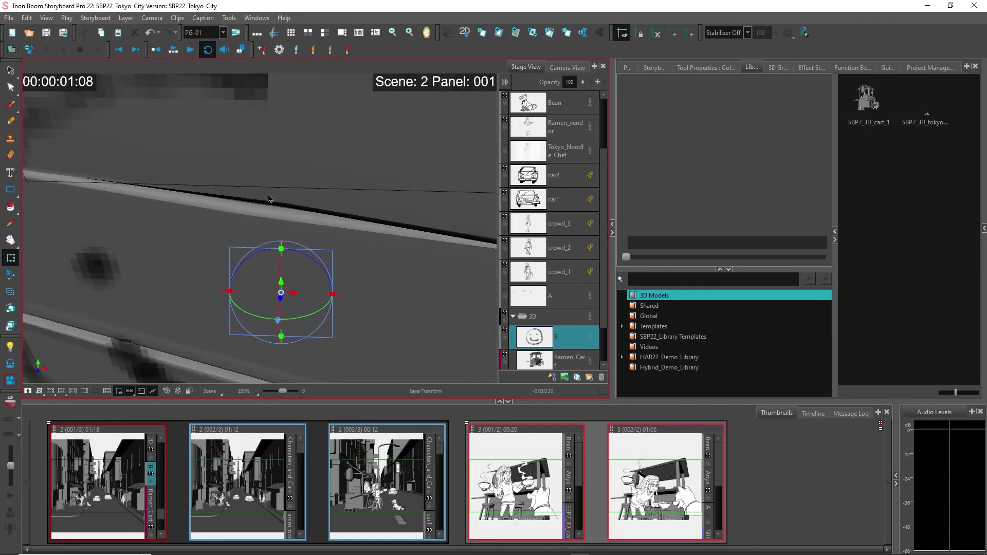
{"action": "scroll", "coordinate": [267, 192], "scroll_direction": "down", "scroll_amount": 2}
{"action": "left_click", "coordinate": [295, 276]}
{"action": "left_click", "coordinate": [232, 297]}
{"action": "mouse_move", "coordinate": [271, 279]}
{"action": "left_mouse_down"}
{"action": "mouse_move", "coordinate": [234, 290]}
{"action": "mouse_move", "coordinate": [265, 273]}
{"action": "mouse_move", "coordinate": [260, 260]}
{"action": "left_mouse_up"}
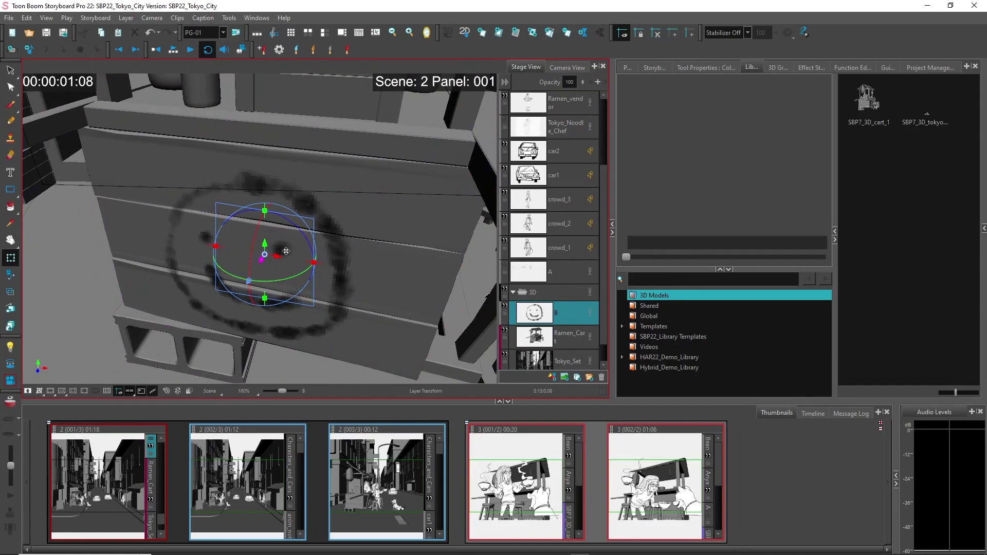
{"action": "key", "text": "shift+m"}
{"action": "key", "text": "shift+m"}
{"action": "scroll", "coordinate": [302, 251], "scroll_direction": "up", "scroll_amount": 2}
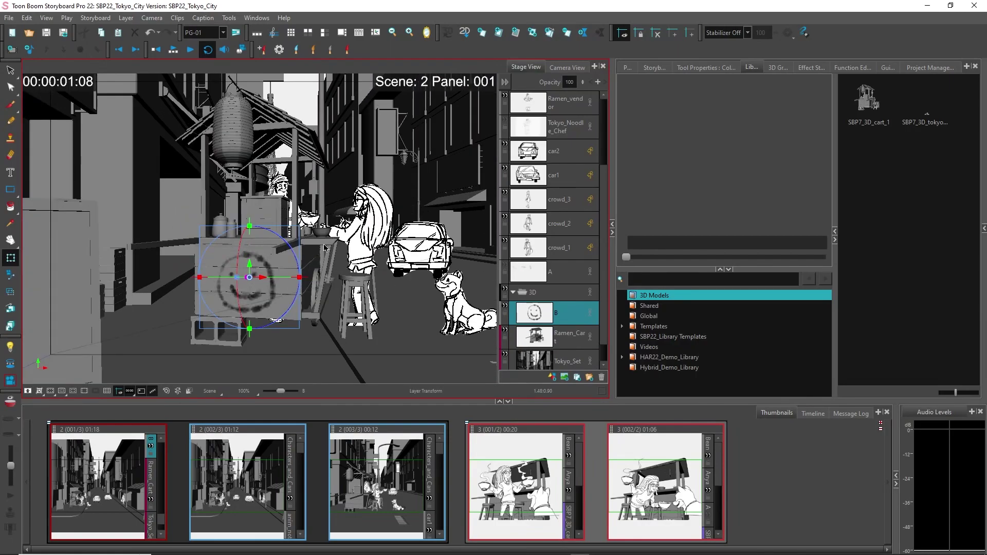
{"action": "mouse_move", "coordinate": [323, 251]}
{"action": "left_mouse_down"}
{"action": "mouse_move", "coordinate": [287, 249]}
{"action": "mouse_move", "coordinate": [321, 234]}
{"action": "mouse_move", "coordinate": [306, 249]}
{"action": "left_mouse_up"}
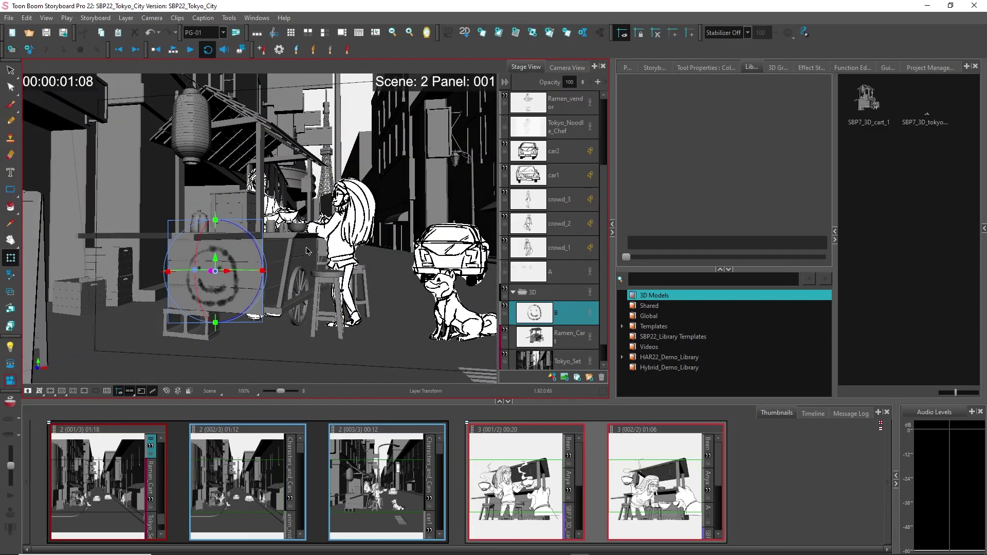
Step: Check the smiley face on the cart through the camera and play scene 2 again
{"action": "left_click", "coordinate": [561, 68]}
{"action": "left_click", "coordinate": [236, 372]}
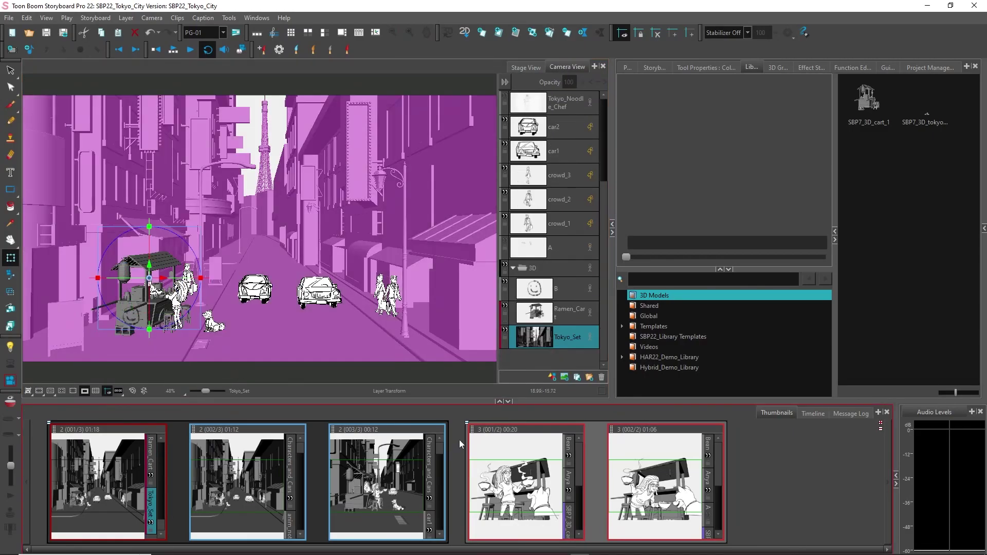
{"action": "left_click", "coordinate": [275, 109]}
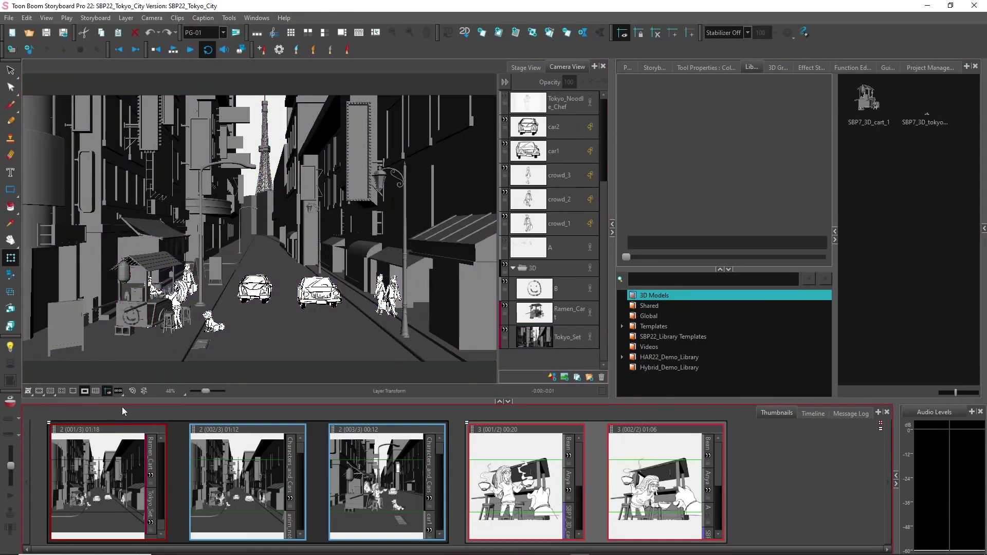
{"action": "left_click", "coordinate": [175, 51]}
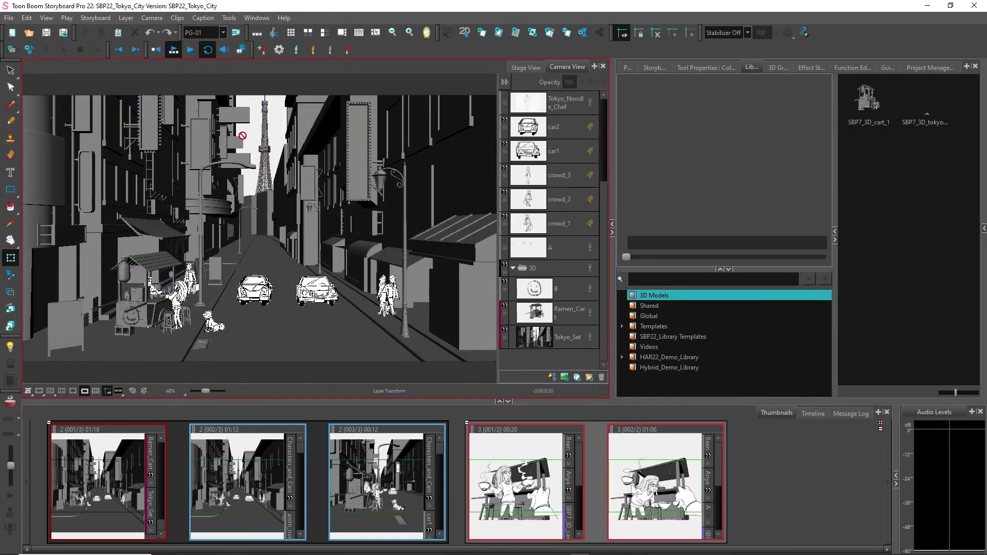
{"action": "left_click", "coordinate": [519, 462]}
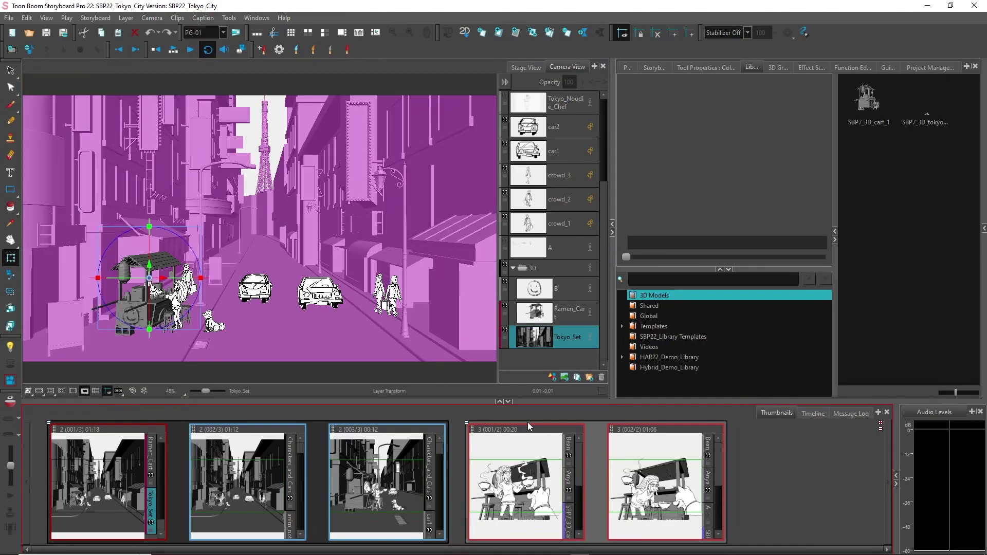
{"action": "left_click", "coordinate": [280, 242]}
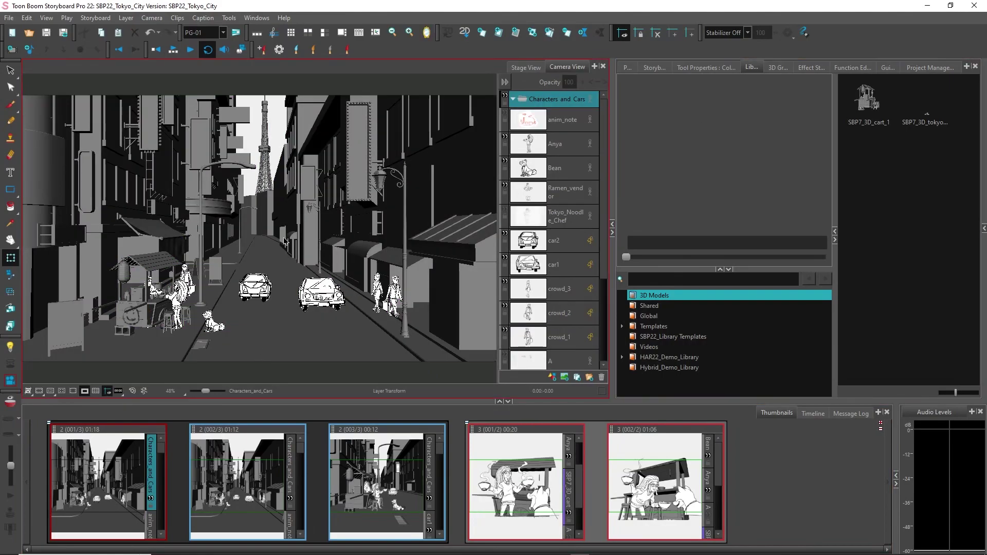
Step: Select the Tokyo_Set layer and search its 3D graph for "lamp"
{"action": "left_click", "coordinate": [312, 217]}
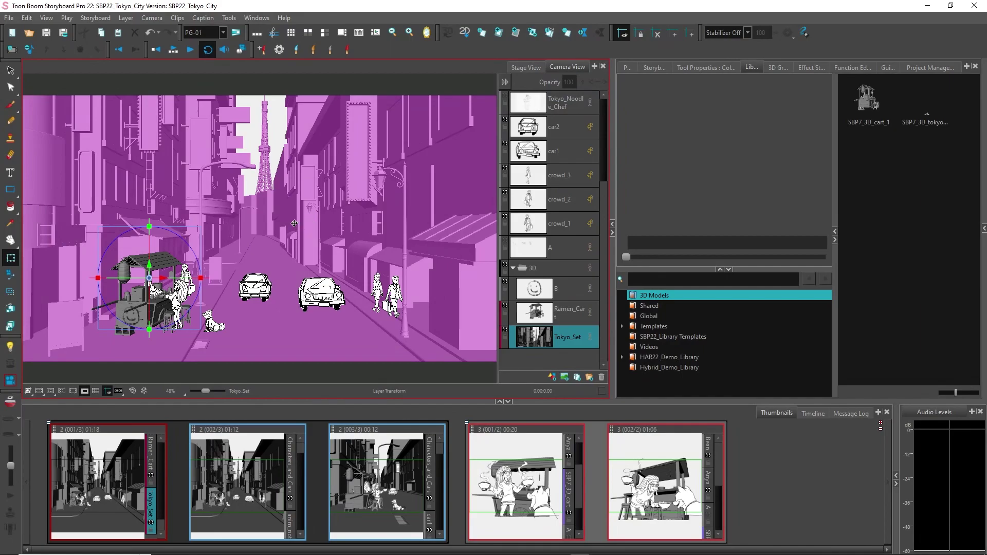
{"action": "left_click", "coordinate": [836, 158]}
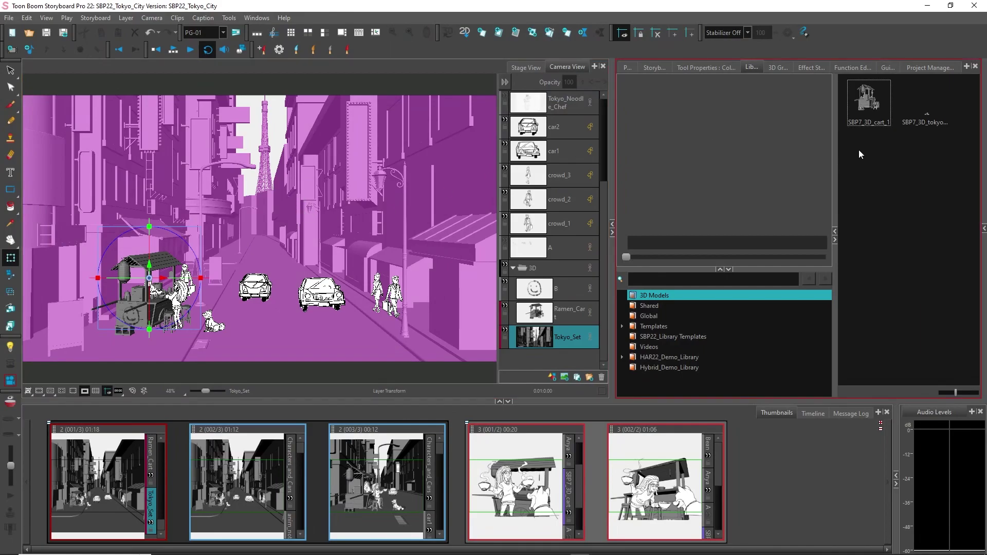
{"action": "left_click", "coordinate": [779, 69]}
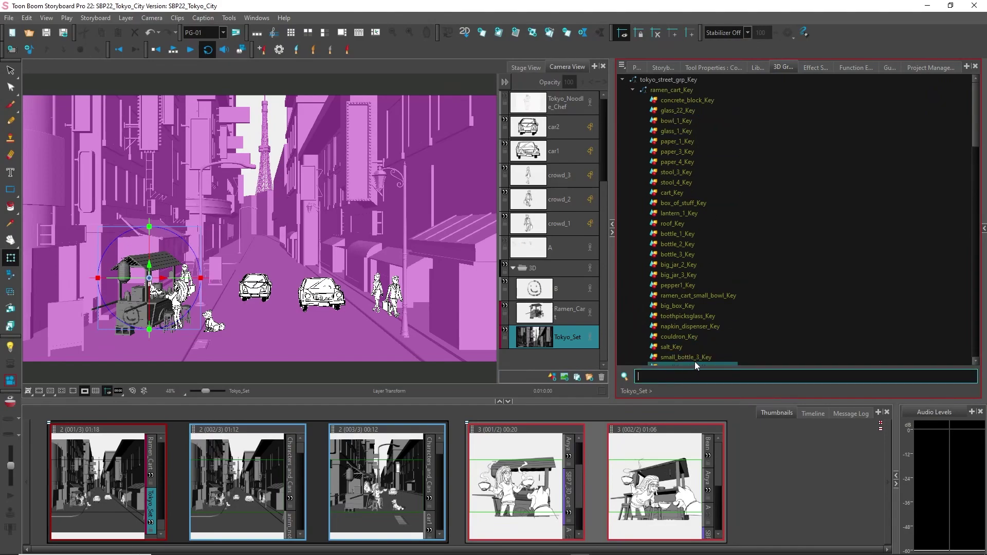
{"action": "left_click", "coordinate": [709, 315]}
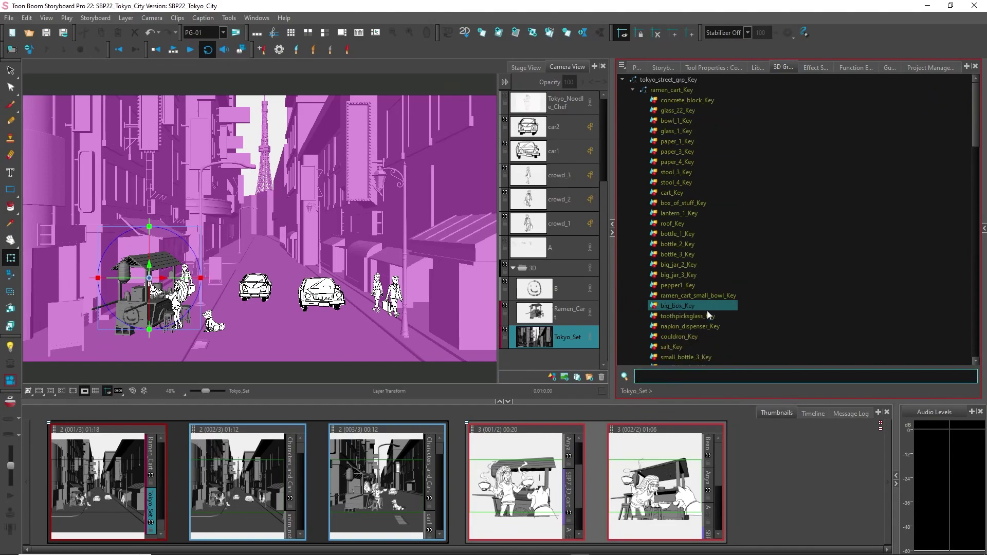
{"action": "left_click", "coordinate": [699, 335]}
{"action": "type", "text": "lamp"}
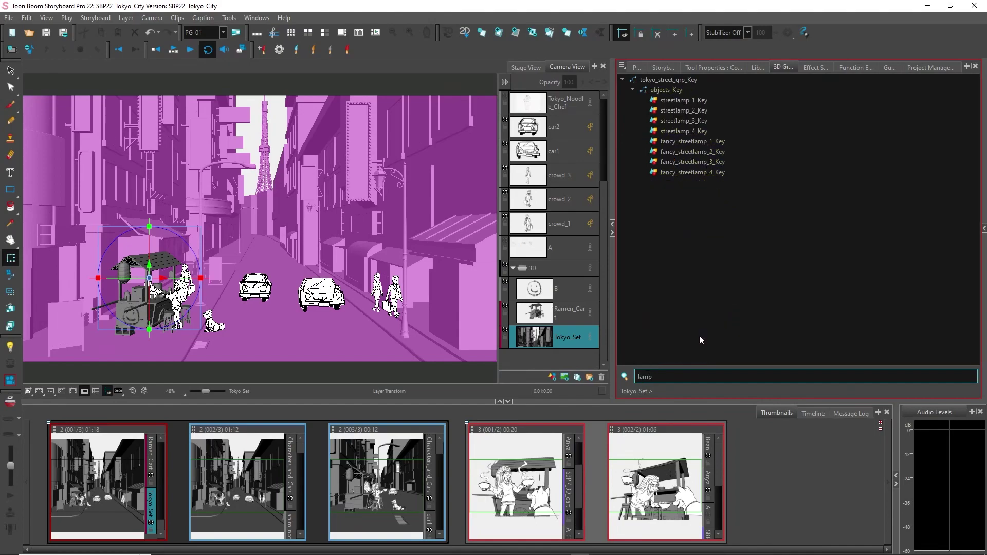
Step: Delete streetlamp_1_Key from the Tokyo set and undo the deletion
{"action": "left_click", "coordinate": [696, 100]}
{"action": "key", "text": "Delete"}
{"action": "key", "text": "ctrl+z"}
Step: Rotate streetlamp_1_Key so that it leans over the street, then deselect the set
{"action": "left_click", "coordinate": [674, 102]}
{"action": "left_click_drag", "start_coordinate": [233, 270], "coordinate": [281, 240]}
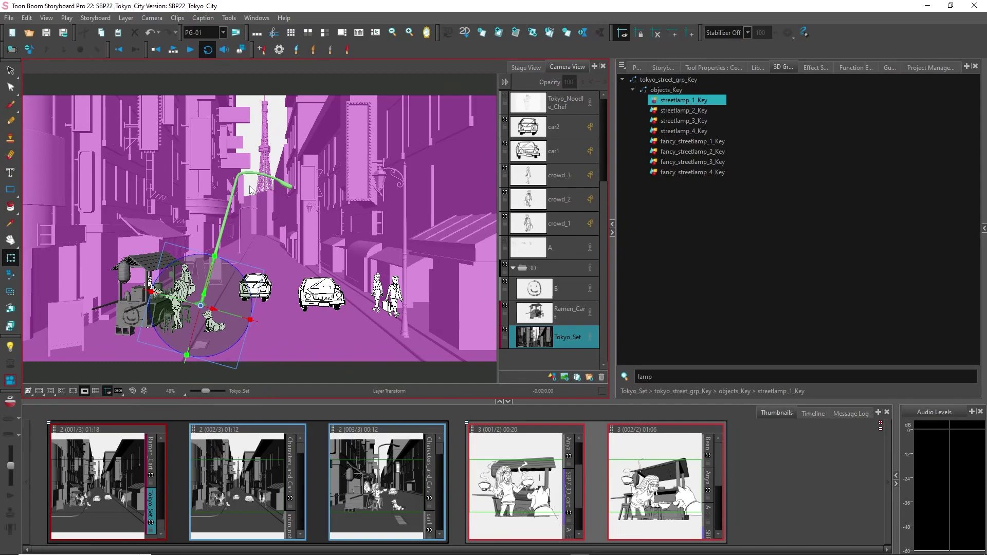
{"action": "left_click", "coordinate": [278, 148]}
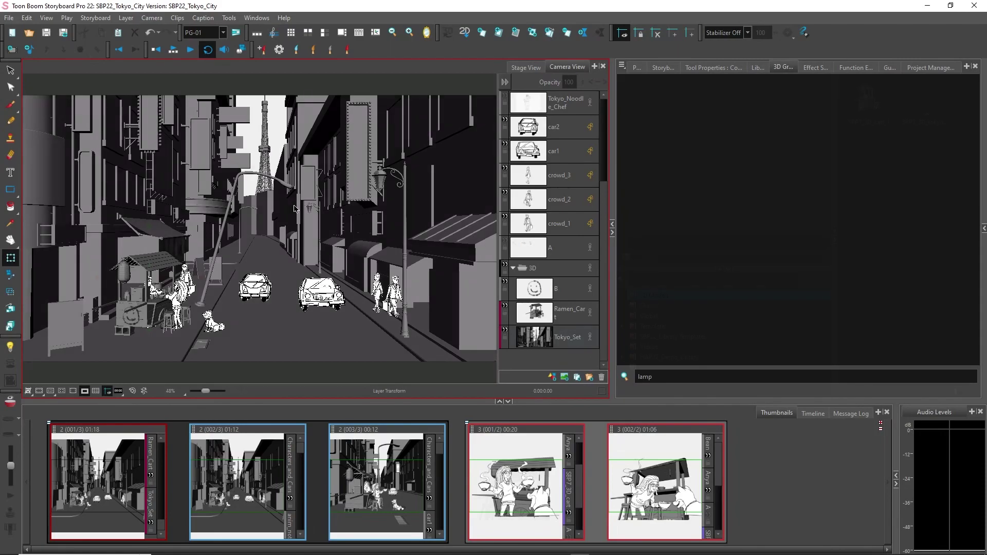
Step: Move the SBP7_3D_cart layer slightly right and up behind the characters in the first panel of scene 3
{"action": "left_click", "coordinate": [521, 468]}
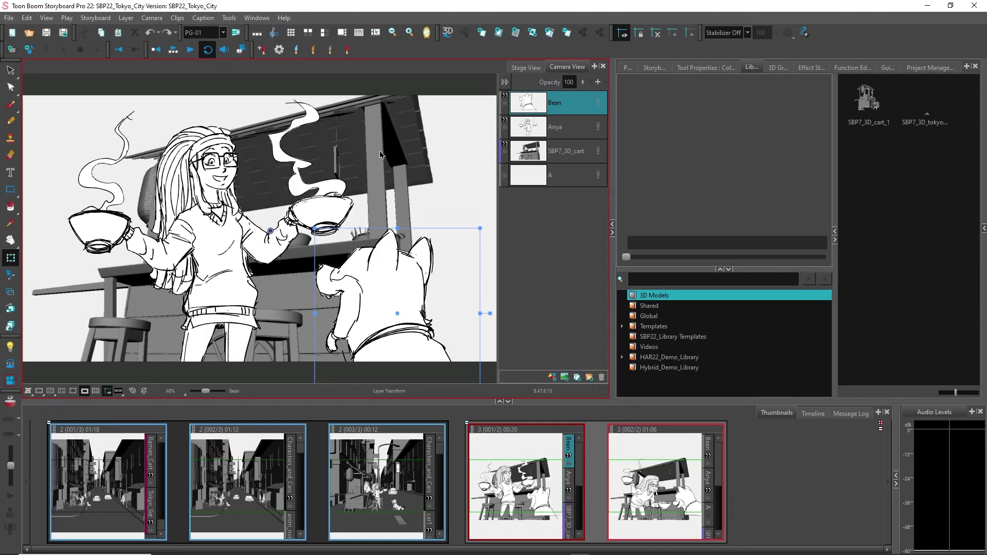
{"action": "left_click", "coordinate": [560, 154]}
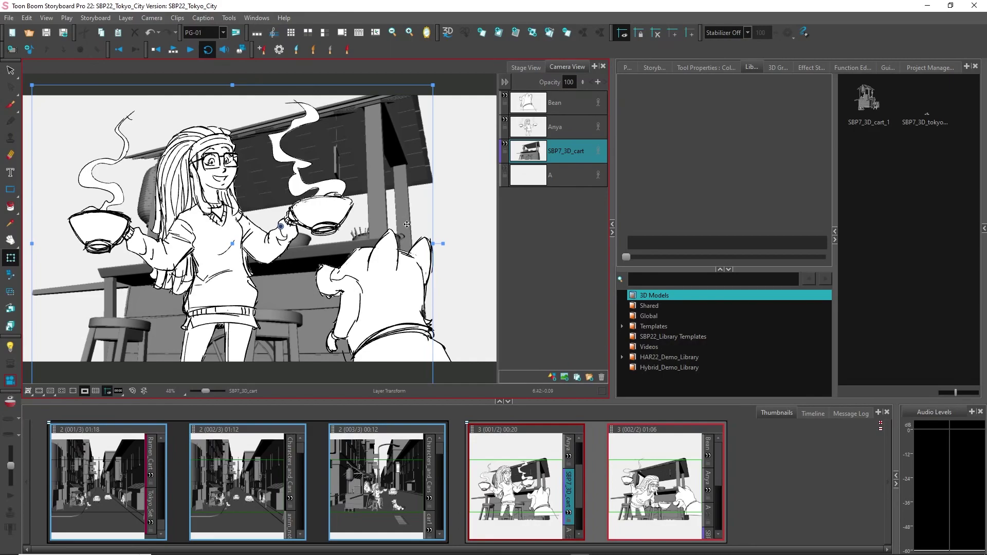
{"action": "mouse_move", "coordinate": [408, 151]}
{"action": "left_mouse_down"}
{"action": "mouse_move", "coordinate": [395, 170]}
{"action": "mouse_move", "coordinate": [377, 166]}
{"action": "mouse_move", "coordinate": [405, 163]}
{"action": "left_mouse_up"}
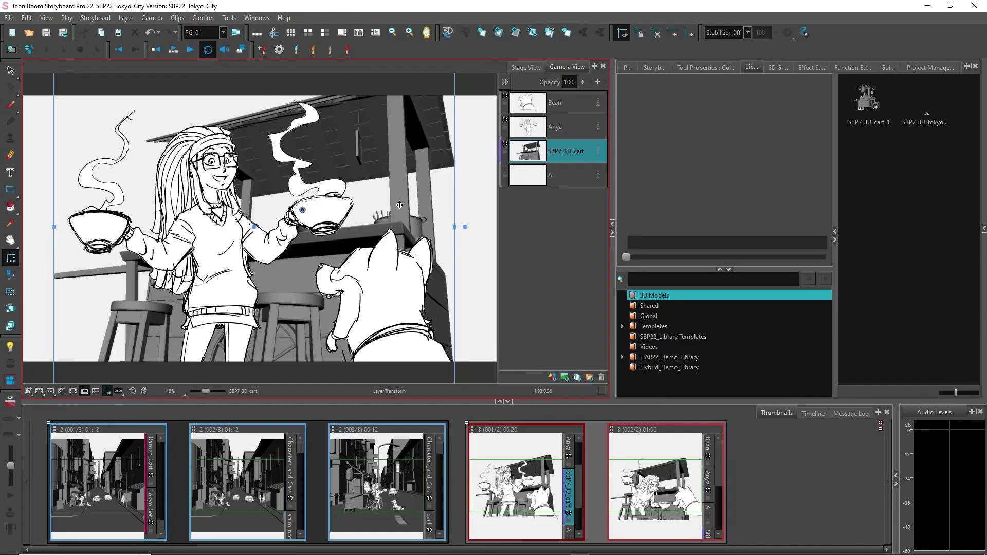
Step: Update the SBP7_3D_cart model position with a Y rotation of -85.5 and render it to the scene
{"action": "right_click", "coordinate": [531, 154]}
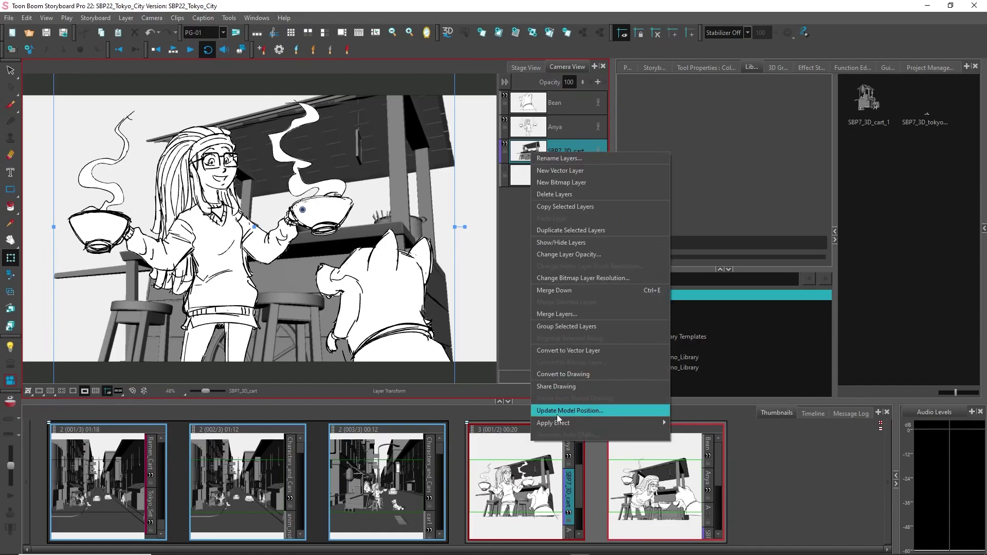
{"action": "left_click", "coordinate": [611, 410]}
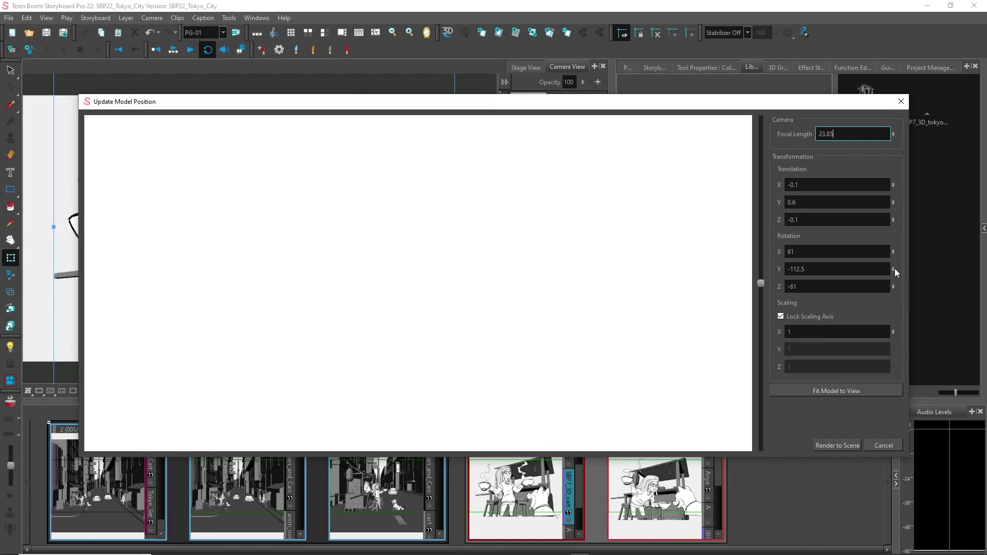
{"action": "left_click_drag", "start_coordinate": [894, 262], "coordinate": [917, 184]}
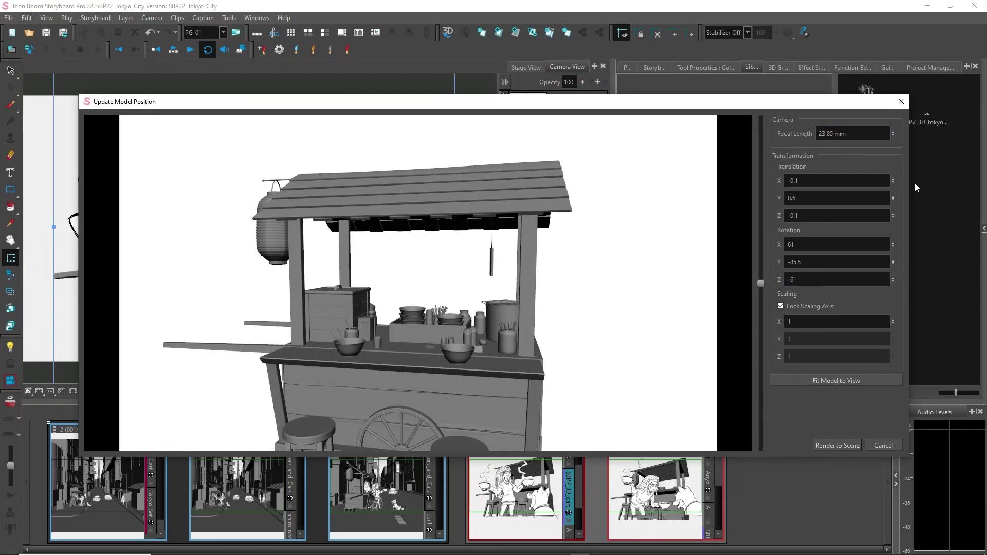
{"action": "left_click", "coordinate": [828, 445]}
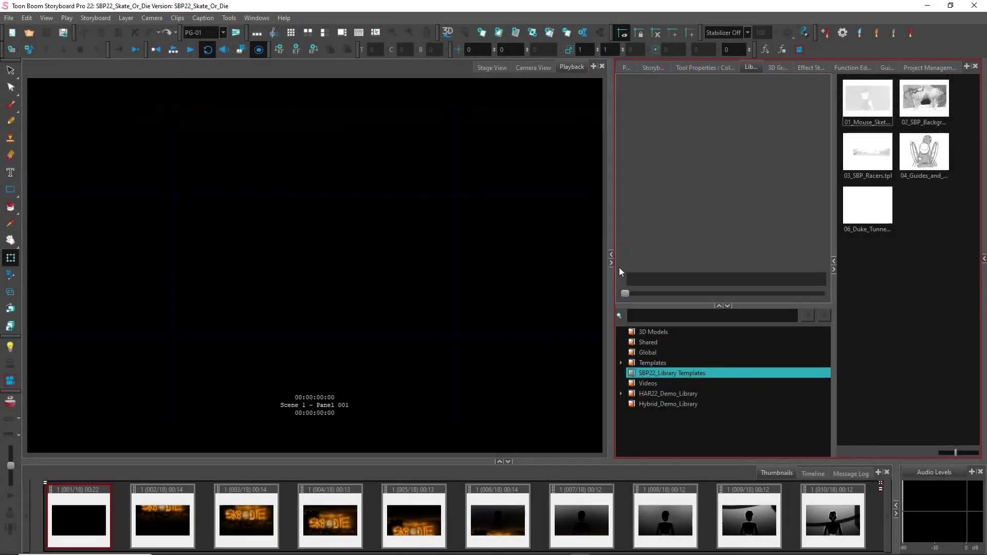
Step: Collapse the library area to enlarge the playback view and play the SBP22_Skate_Or_Die storyboard from its first panel
{"action": "left_click", "coordinate": [612, 263]}
{"action": "left_click", "coordinate": [284, 478]}
{"action": "left_click", "coordinate": [148, 268]}
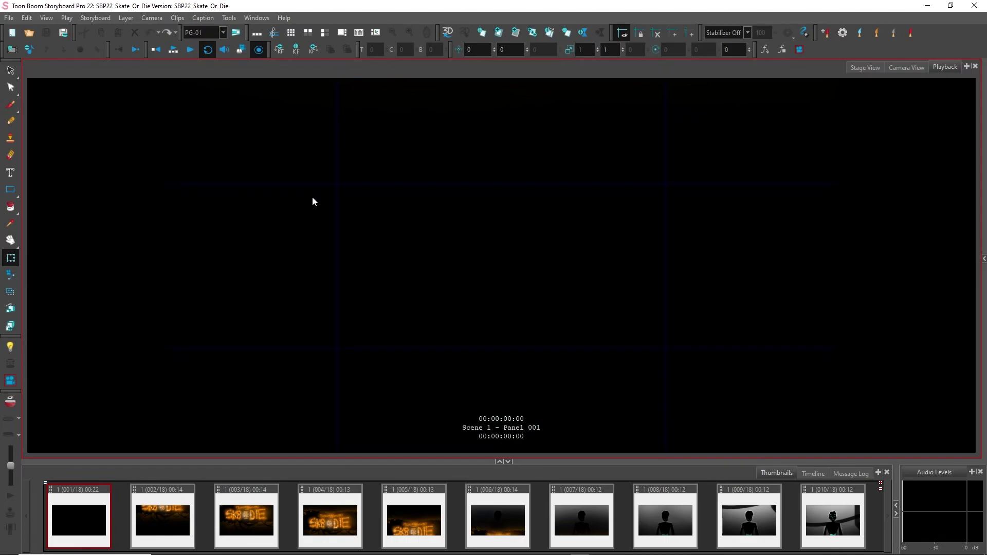
{"action": "left_click", "coordinate": [190, 52]}
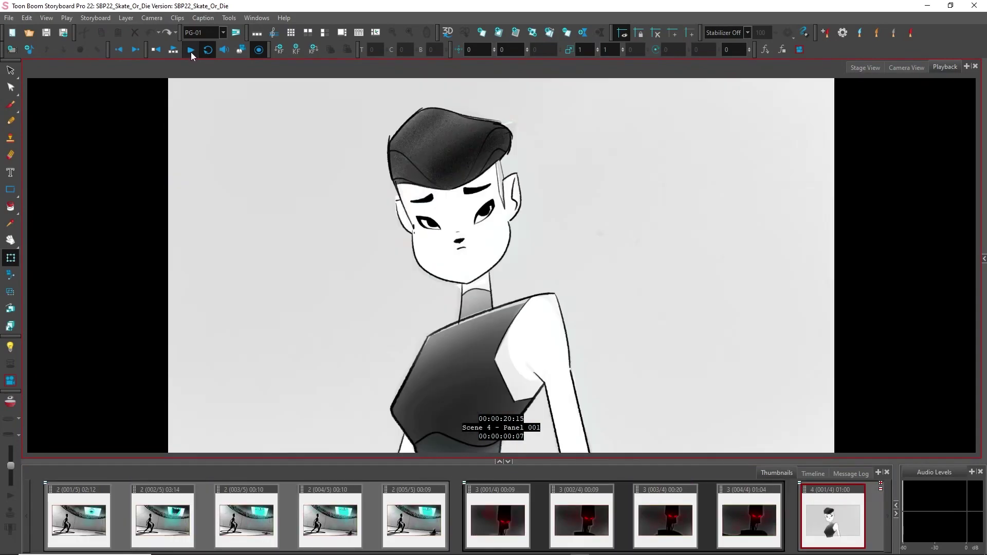
Step: Show an enlarged timeline with its audio tracks and move the playhead to 00:00:19:17 in scene 3
{"action": "left_click", "coordinate": [805, 477]}
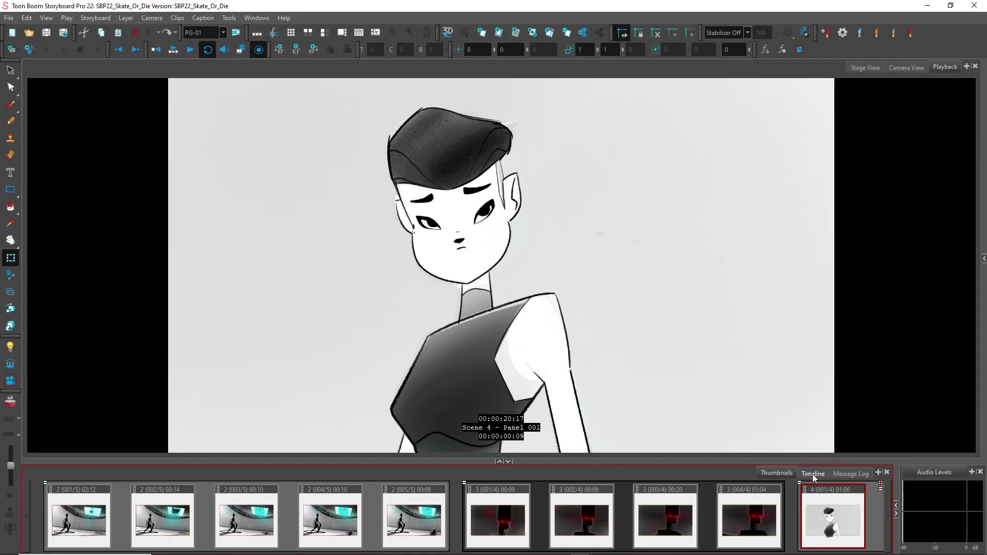
{"action": "left_click", "coordinate": [812, 474]}
{"action": "left_click_drag", "start_coordinate": [585, 374], "coordinate": [586, 336]}
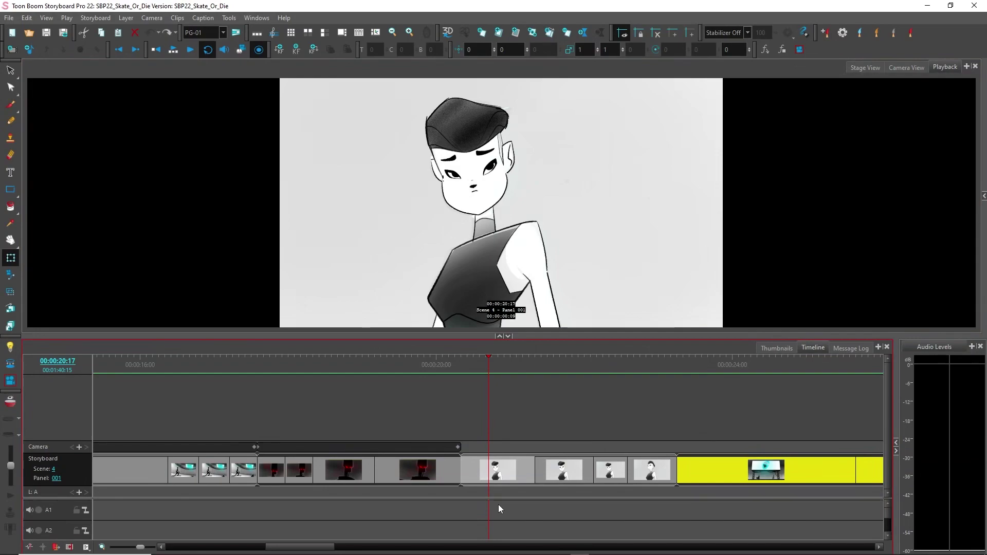
{"action": "scroll", "coordinate": [498, 504], "scroll_direction": "down", "scroll_amount": 3}
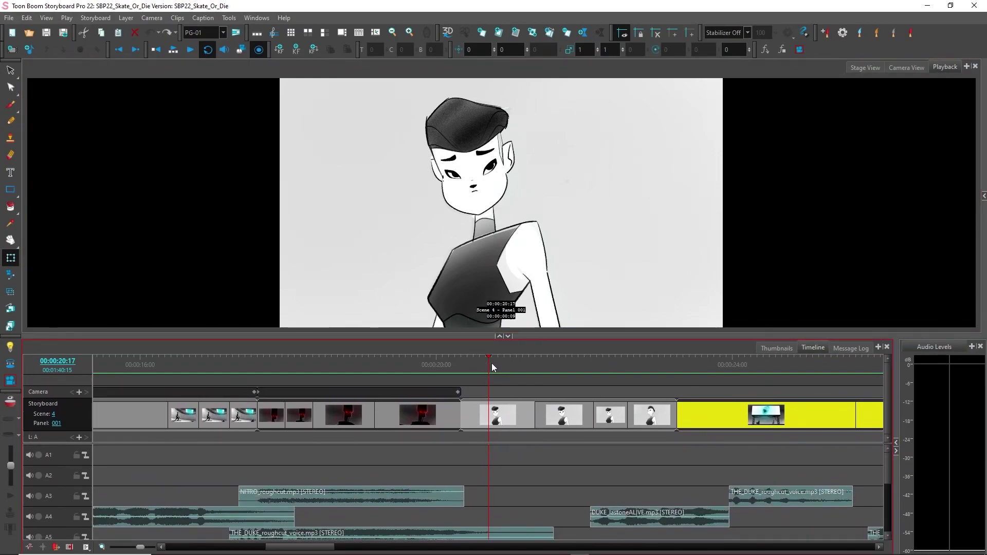
{"action": "left_click_drag", "start_coordinate": [489, 364], "coordinate": [415, 373]}
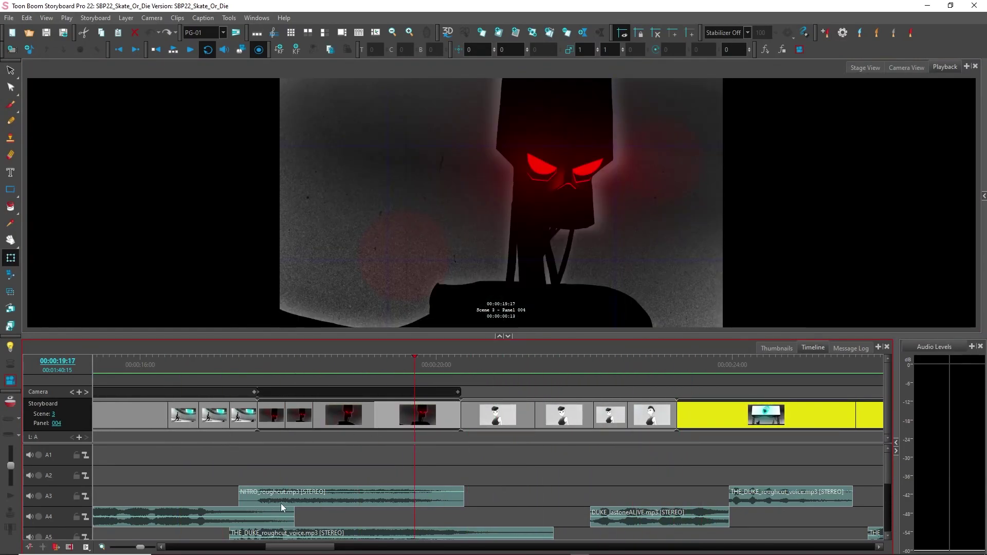
Step: Try to lengthen scene 3's last panel to about 00:00:20:13 and adjust the lengths of scene 4's first two panels
{"action": "mouse_move", "coordinate": [886, 466]}
{"action": "left_mouse_down"}
{"action": "mouse_move", "coordinate": [888, 504]}
{"action": "mouse_move", "coordinate": [899, 468]}
{"action": "left_mouse_up"}
{"action": "left_click_drag", "start_coordinate": [404, 365], "coordinate": [346, 378]}
{"action": "right_click", "coordinate": [437, 421]}
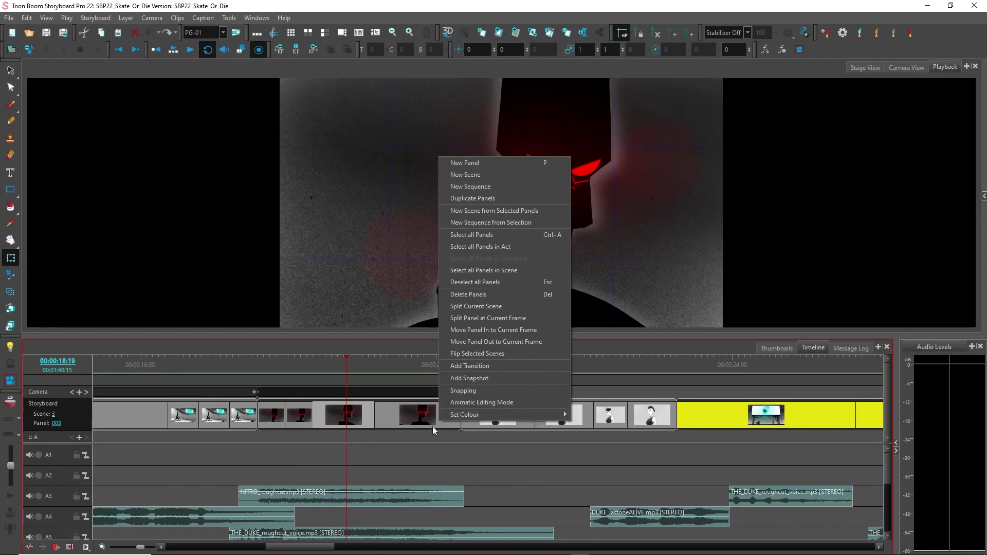
{"action": "left_click_drag", "start_coordinate": [390, 364], "coordinate": [445, 372]}
{"action": "mouse_move", "coordinate": [456, 416]}
{"action": "left_mouse_down"}
{"action": "mouse_move", "coordinate": [428, 418]}
{"action": "mouse_move", "coordinate": [515, 419]}
{"action": "mouse_move", "coordinate": [473, 420]}
{"action": "left_mouse_up"}
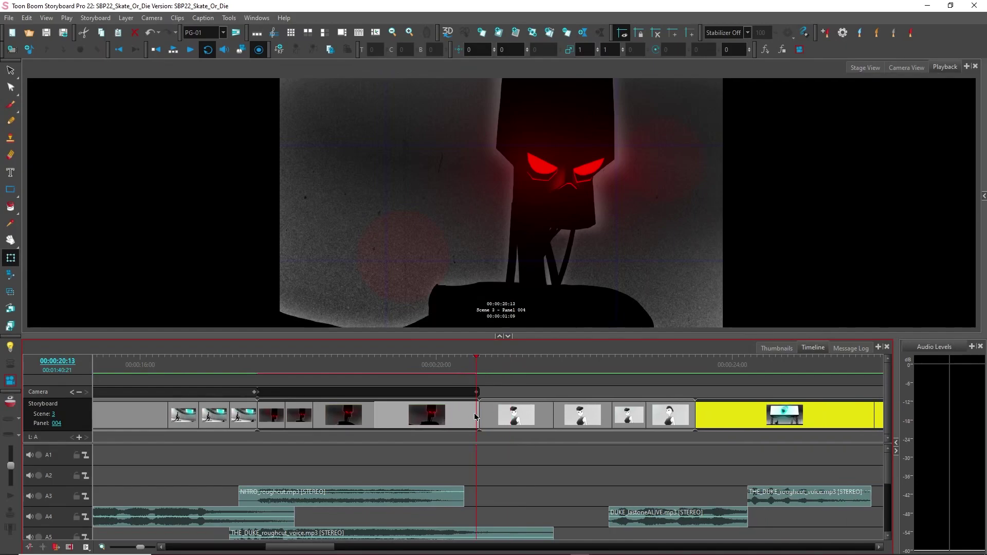
{"action": "left_click_drag", "start_coordinate": [477, 414], "coordinate": [593, 413]}
{"action": "left_click", "coordinate": [509, 363]}
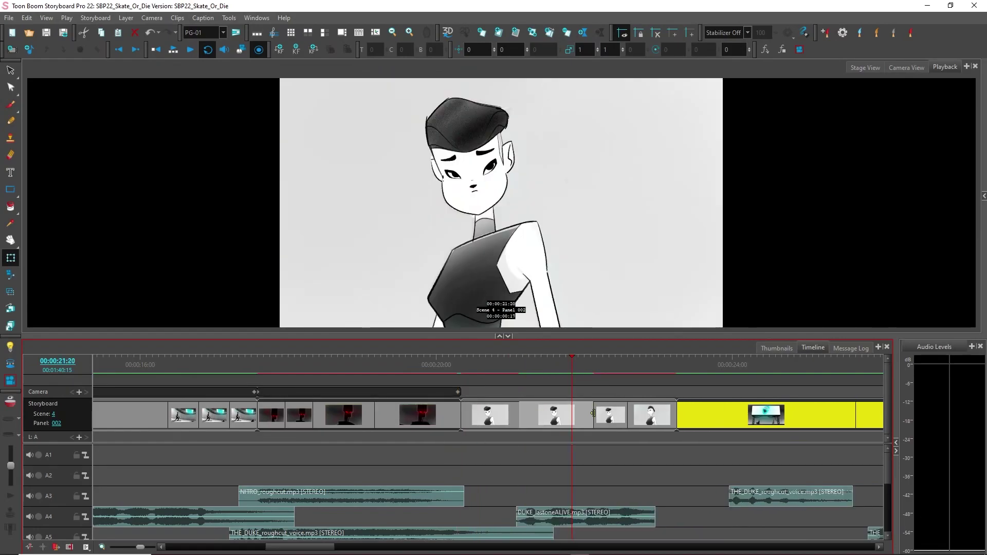
Step: Undo the panel length changes made in scenes 3 and 4
{"action": "key", "text": "ctrl+z"}
{"action": "key", "text": "ctrl+z"}
{"action": "key", "text": "ctrl+z"}
{"action": "key", "text": "ctrl+z"}
{"action": "key", "text": "ctrl+z"}
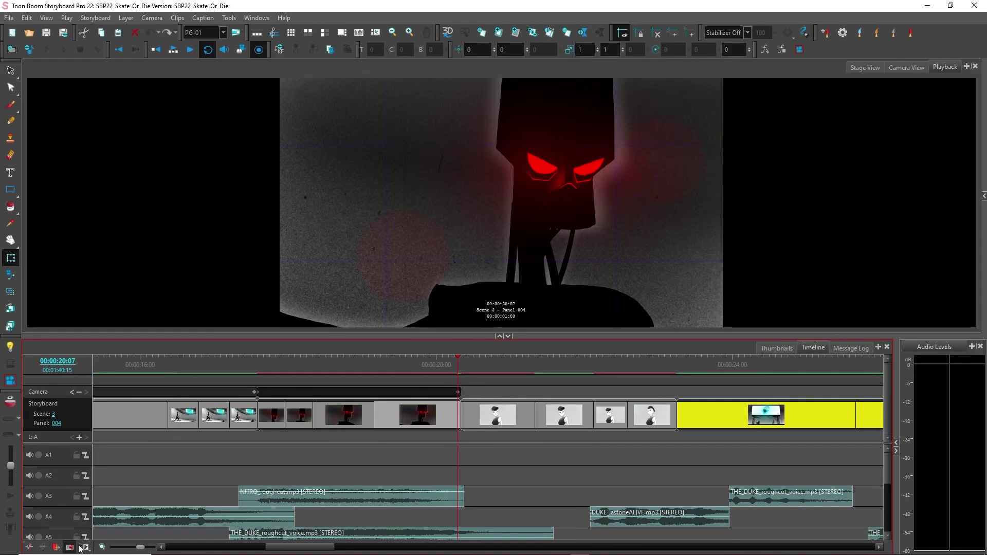
Step: In animatic editing mode, shorten scene 4's first panel to about 00:00:20:18 and trim the second panel's start, leaving a gap between them
{"action": "left_click", "coordinate": [528, 370]}
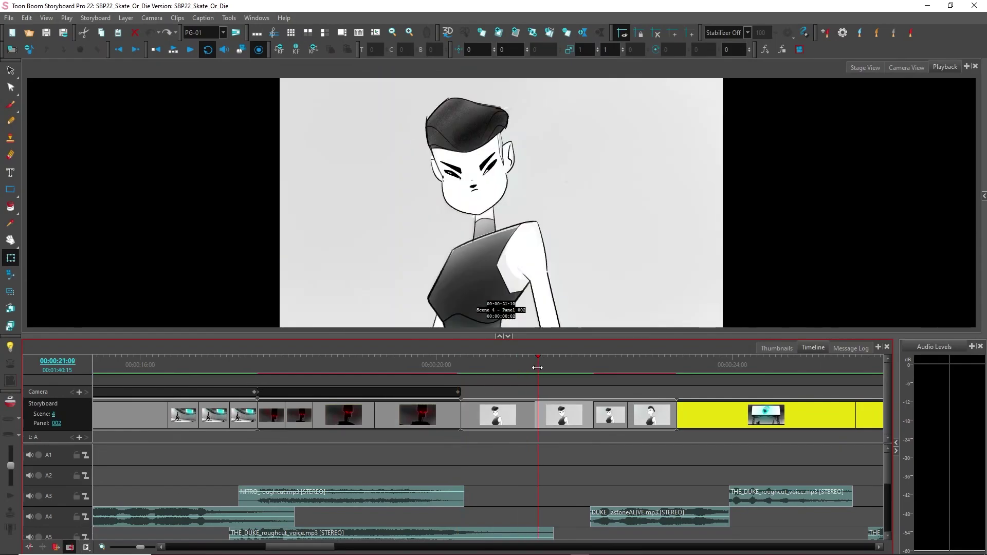
{"action": "left_click_drag", "start_coordinate": [531, 416], "coordinate": [506, 417]}
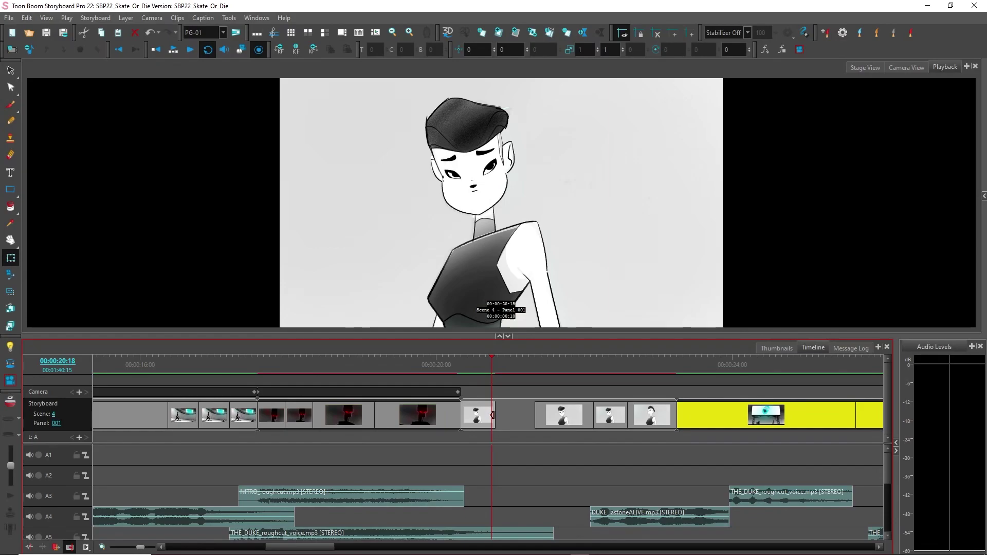
{"action": "left_click", "coordinate": [514, 419]}
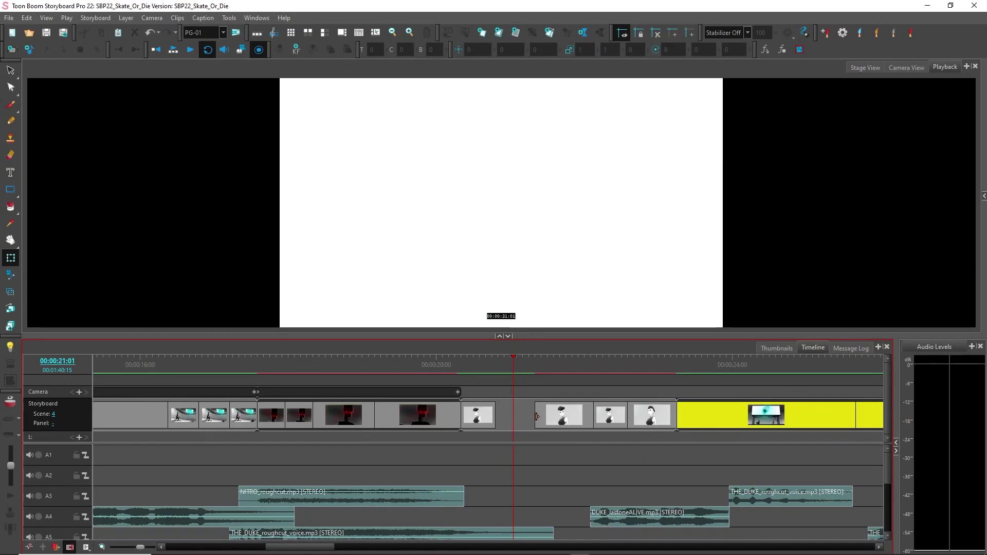
{"action": "left_click_drag", "start_coordinate": [535, 419], "coordinate": [547, 419]}
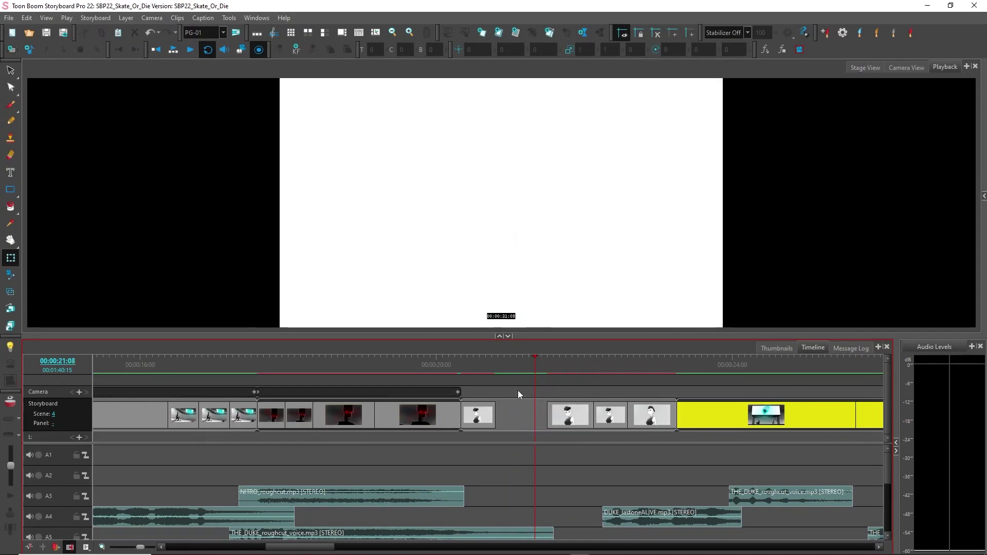
Step: Try filling the gap in scene 4 with a new panel and adjusting its edge, and undo the insertion
{"action": "right_click", "coordinate": [516, 415]}
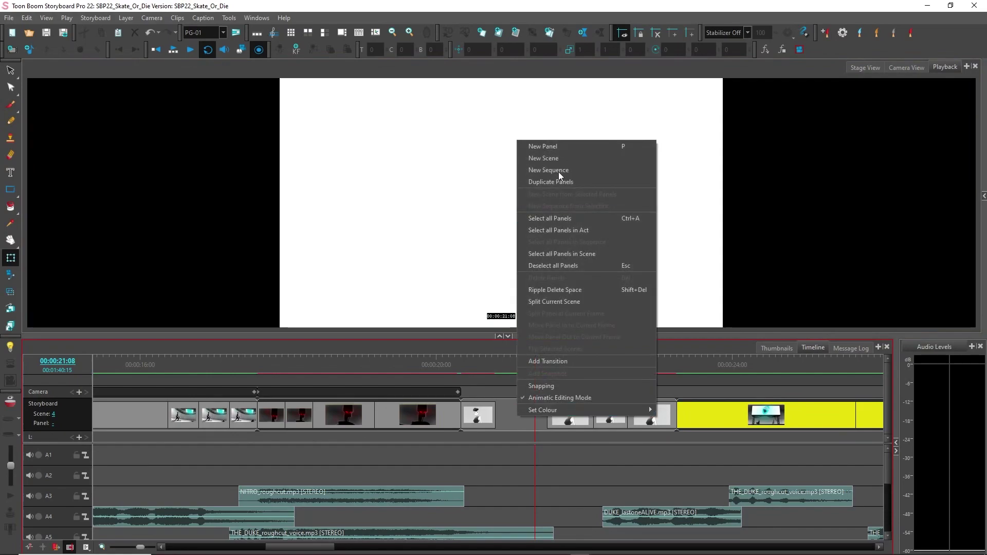
{"action": "left_click", "coordinate": [563, 147]}
{"action": "left_click_drag", "start_coordinate": [537, 416], "coordinate": [495, 417]}
{"action": "left_click_drag", "start_coordinate": [575, 363], "coordinate": [538, 370]}
{"action": "key", "text": "ctrl+z"}
{"action": "key", "text": "ctrl+z"}
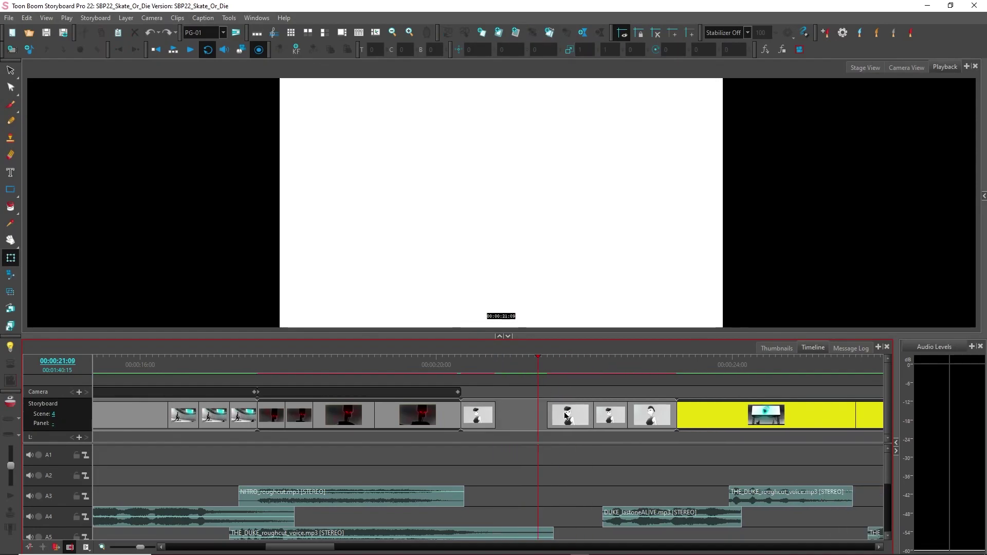
Step: Enlarge the timeline area and bring scene 5's panels and audio clips into view with the playhead at 00:00:23:21
{"action": "left_click_drag", "start_coordinate": [491, 359], "coordinate": [529, 364]}
{"action": "right_click", "coordinate": [502, 415]}
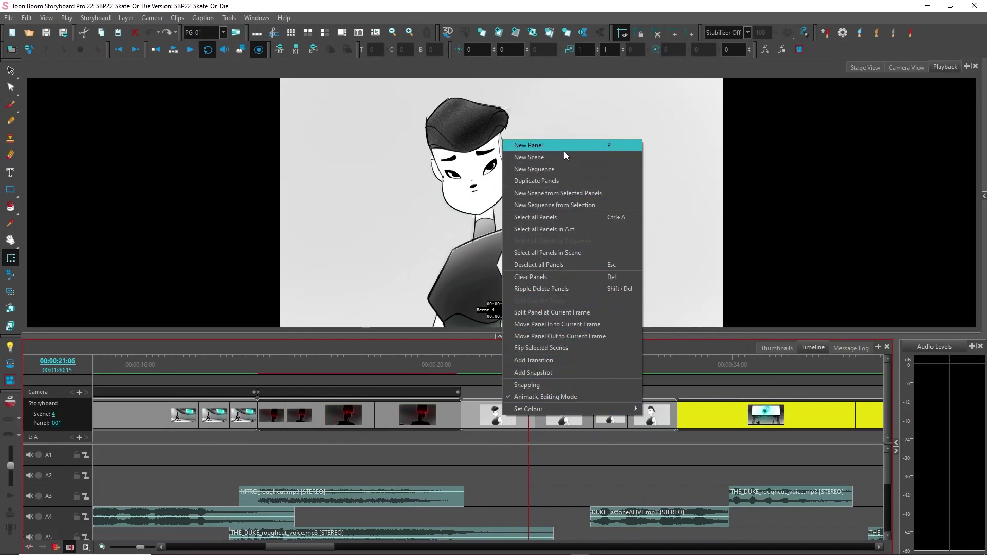
{"action": "left_click", "coordinate": [662, 364]}
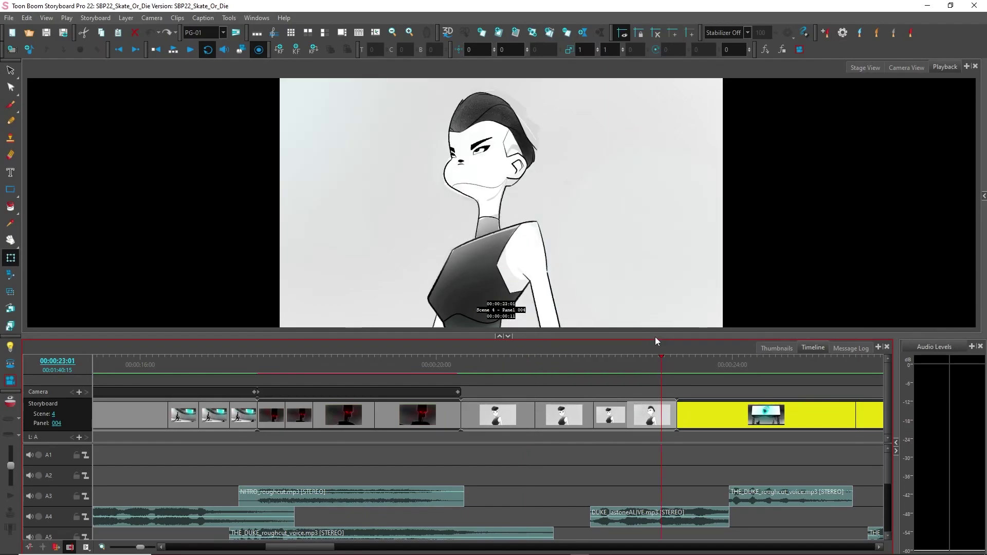
{"action": "left_click_drag", "start_coordinate": [655, 337], "coordinate": [660, 302]}
{"action": "left_click_drag", "start_coordinate": [707, 328], "coordinate": [723, 326]}
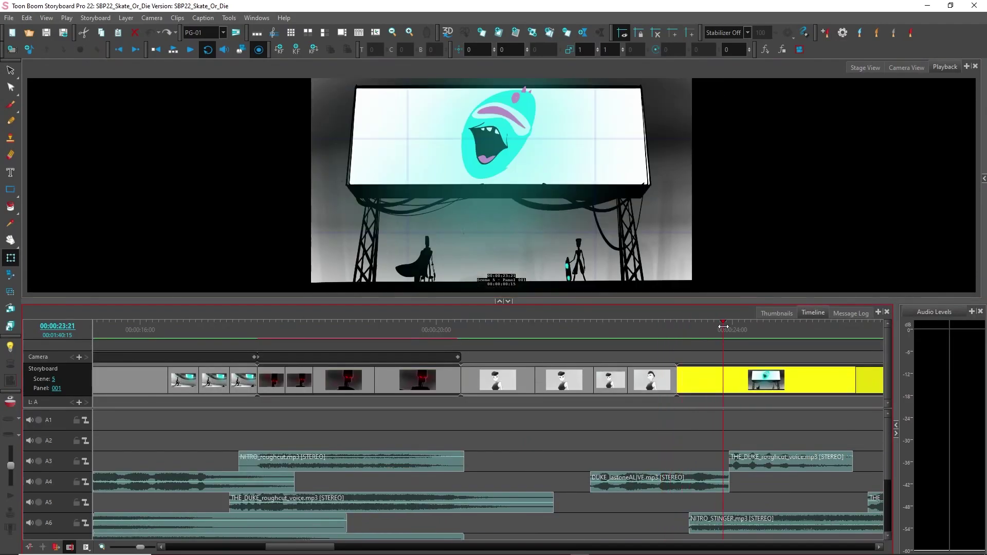
{"action": "left_click_drag", "start_coordinate": [329, 546], "coordinate": [366, 546]}
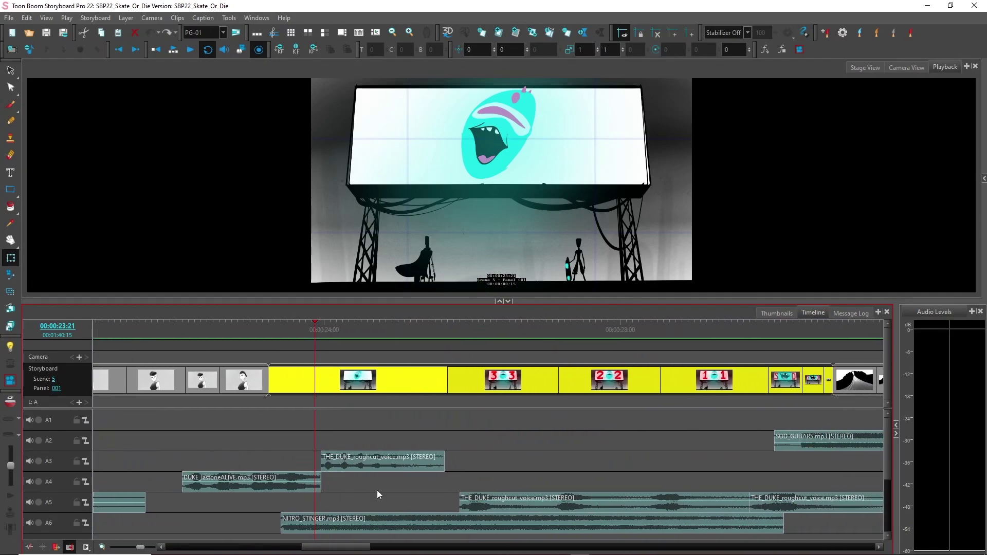
Step: Add a transition between the last panel of scene 4 and the first panel of scene 5
{"action": "left_click_drag", "start_coordinate": [317, 328], "coordinate": [240, 331]}
{"action": "left_click", "coordinate": [561, 153]}
{"action": "left_click", "coordinate": [263, 381]}
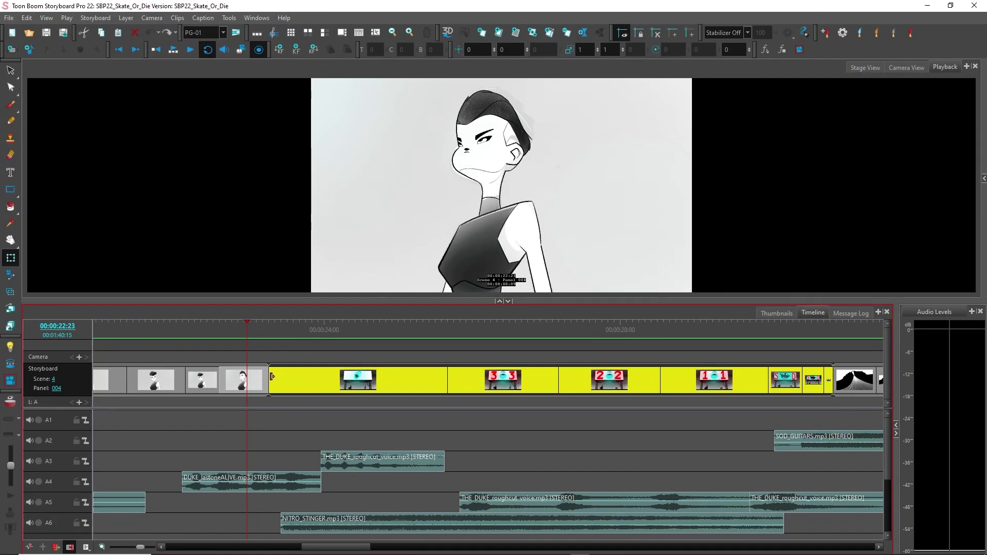
{"action": "left_click", "coordinate": [493, 190]}
{"action": "left_click", "coordinate": [583, 32]}
{"action": "mouse_move", "coordinate": [253, 333]}
{"action": "left_mouse_down"}
{"action": "mouse_move", "coordinate": [288, 328]}
{"action": "mouse_move", "coordinate": [238, 329]}
{"action": "mouse_move", "coordinate": [307, 324]}
{"action": "mouse_move", "coordinate": [244, 333]}
{"action": "left_mouse_up"}
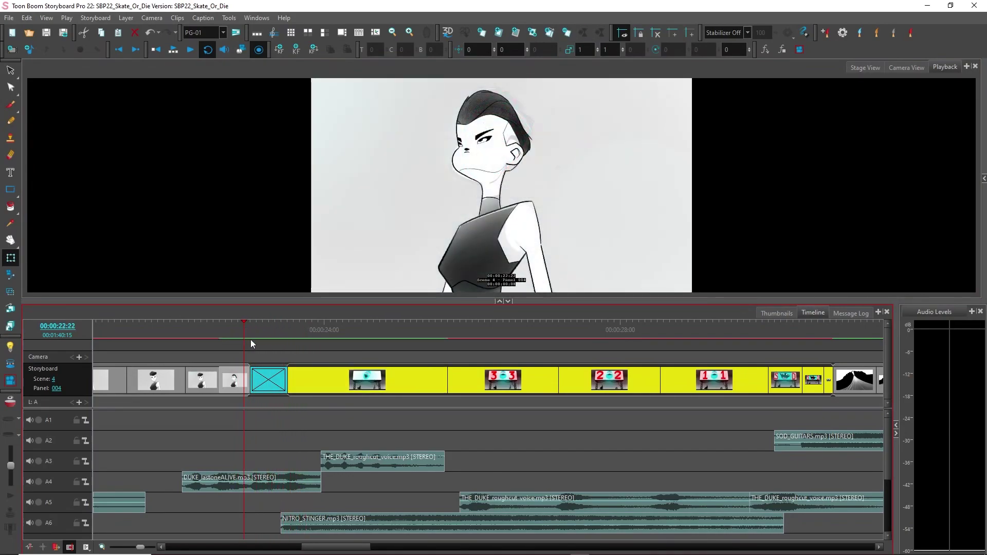
Step: Scrub through the transition between scenes 4 and 5 and change its type
{"action": "left_click_drag", "start_coordinate": [250, 331], "coordinate": [362, 329]}
{"action": "left_click", "coordinate": [269, 381]}
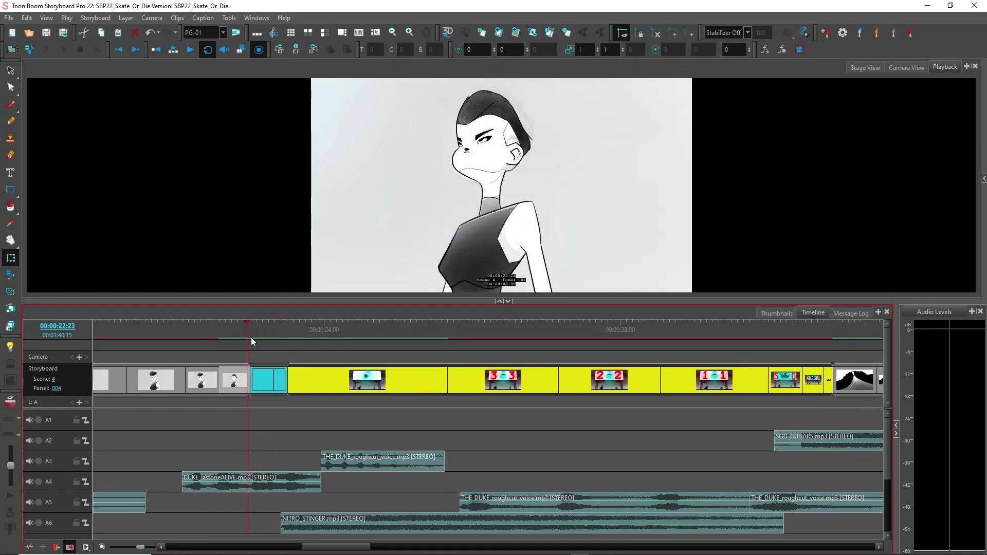
{"action": "left_click", "coordinate": [269, 382]}
Step: Undo the transition changes between scenes 4 and 5 until the original cut is restored
{"action": "key", "text": "ctrl+z"}
{"action": "key", "text": "ctrl+z"}
{"action": "key", "text": "ctrl+z"}
{"action": "key", "text": "ctrl+z"}
{"action": "key", "text": "ctrl+z"}
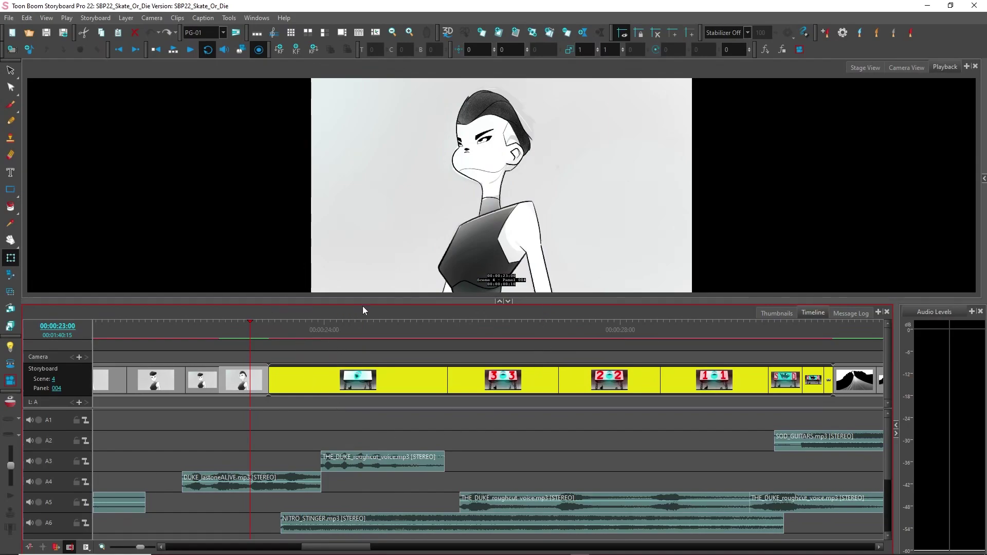
Step: Make room for video tracks above the camera track and review scene 5's billboard panels up to 00:00:27:01
{"action": "left_click_drag", "start_coordinate": [361, 307], "coordinate": [365, 299]}
{"action": "left_click_drag", "start_coordinate": [353, 445], "coordinate": [353, 448]}
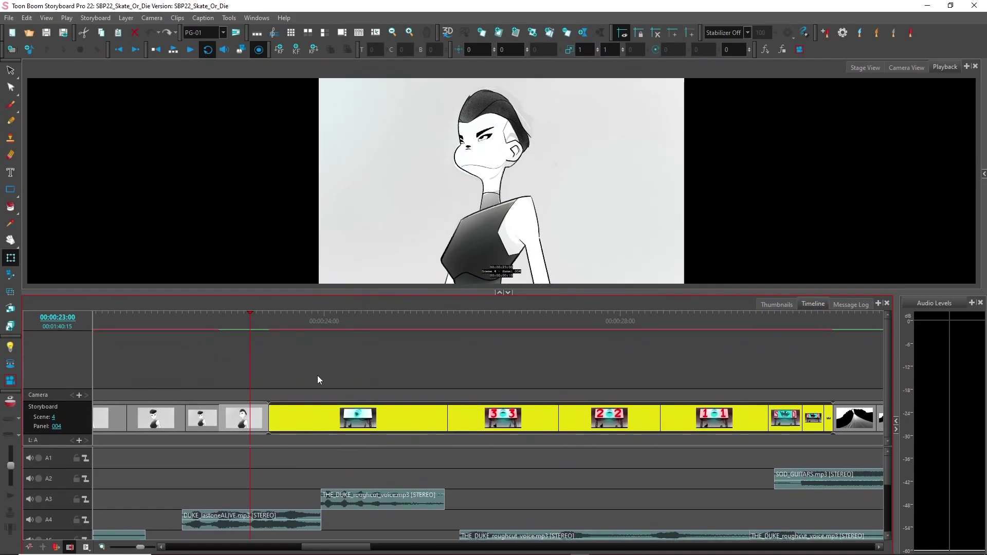
{"action": "left_click_drag", "start_coordinate": [251, 321], "coordinate": [327, 326]}
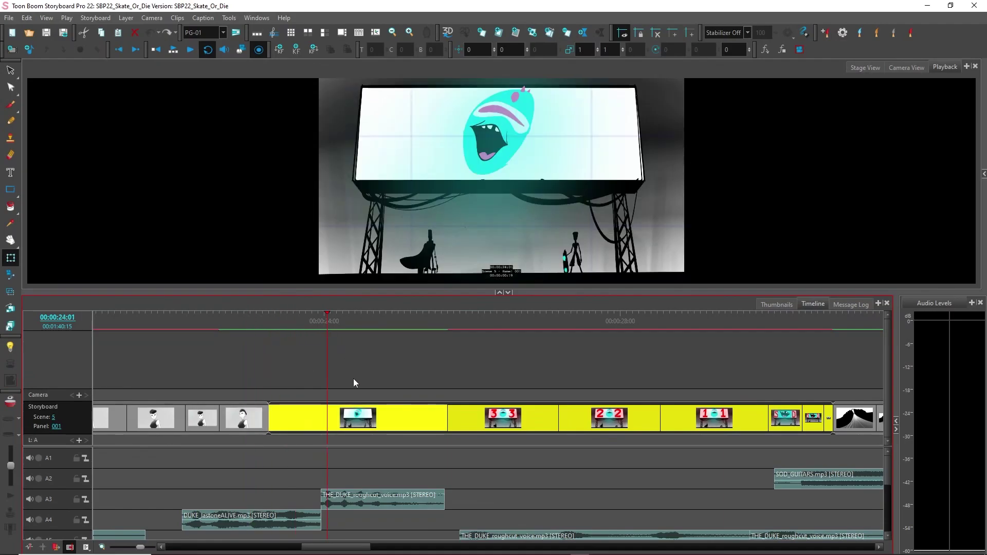
{"action": "left_click", "coordinate": [482, 160]}
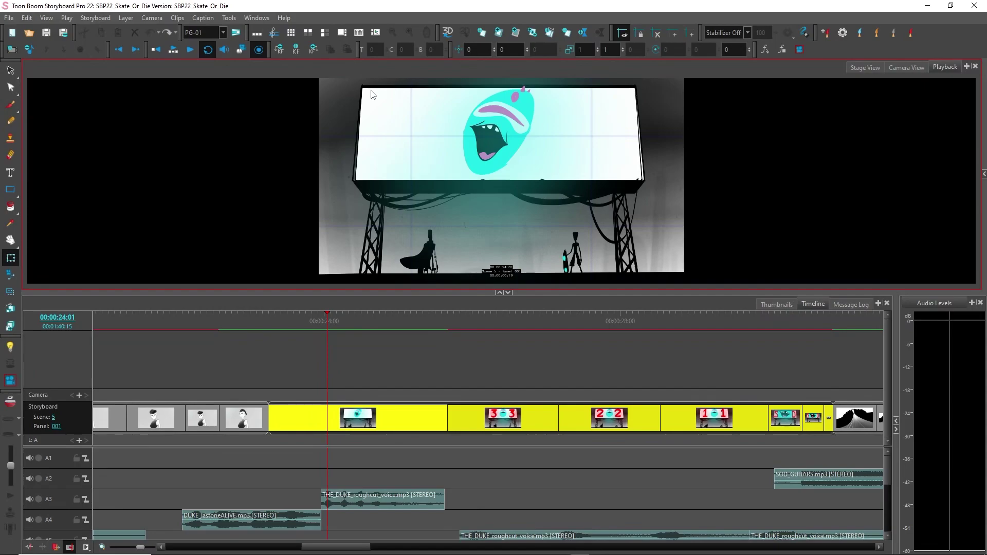
{"action": "left_click_drag", "start_coordinate": [327, 318], "coordinate": [549, 298]}
{"action": "left_click", "coordinate": [474, 143]}
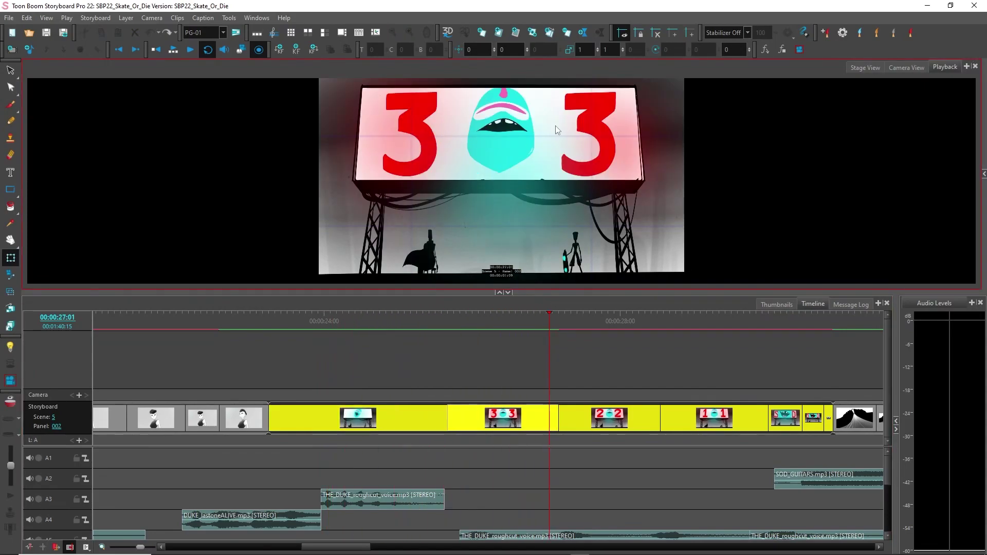
Step: Import 05_Duke_Countdown_WIN.webm from the Videos folder as a clip on a new video track, using Colour to Vector Layer
{"action": "right_click", "coordinate": [382, 371]}
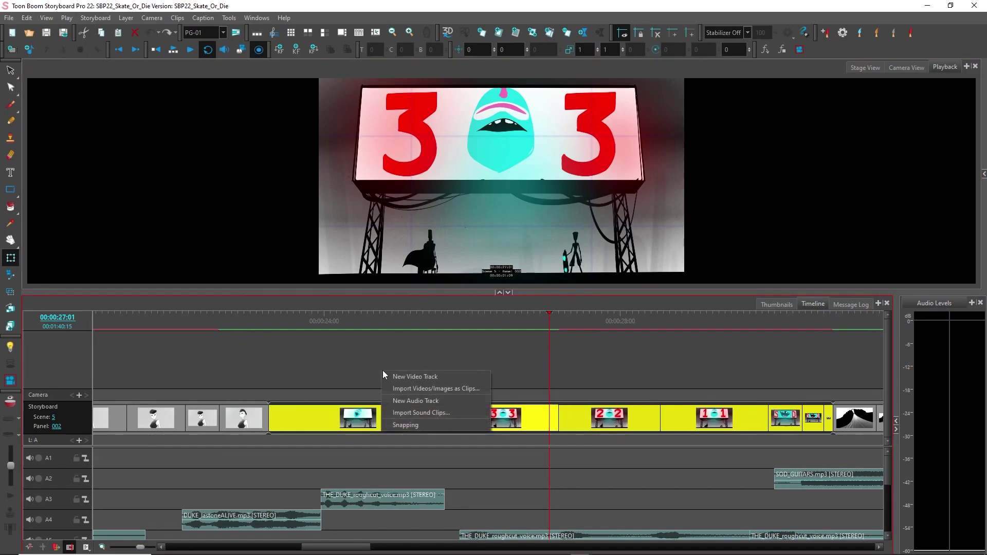
{"action": "left_click", "coordinate": [396, 389]}
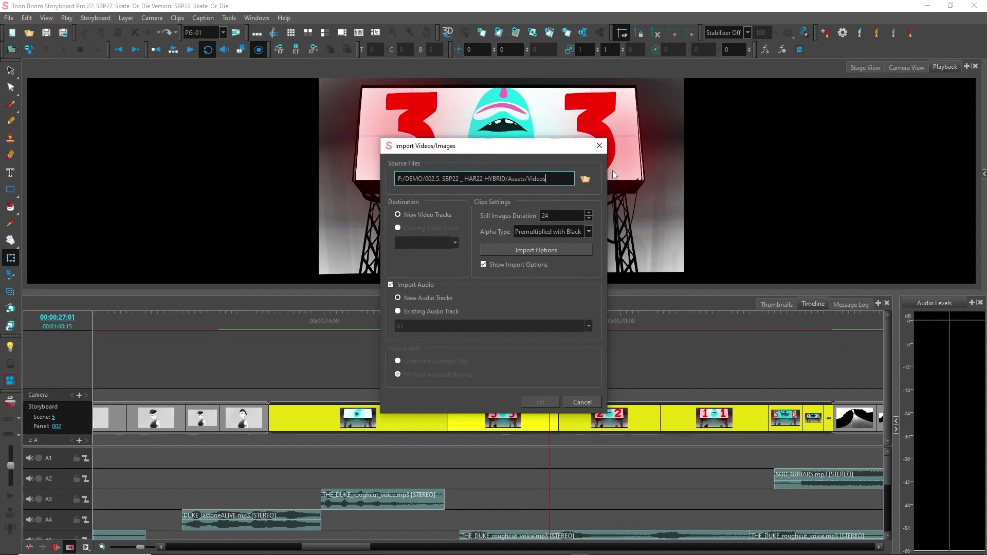
{"action": "left_click", "coordinate": [585, 180]}
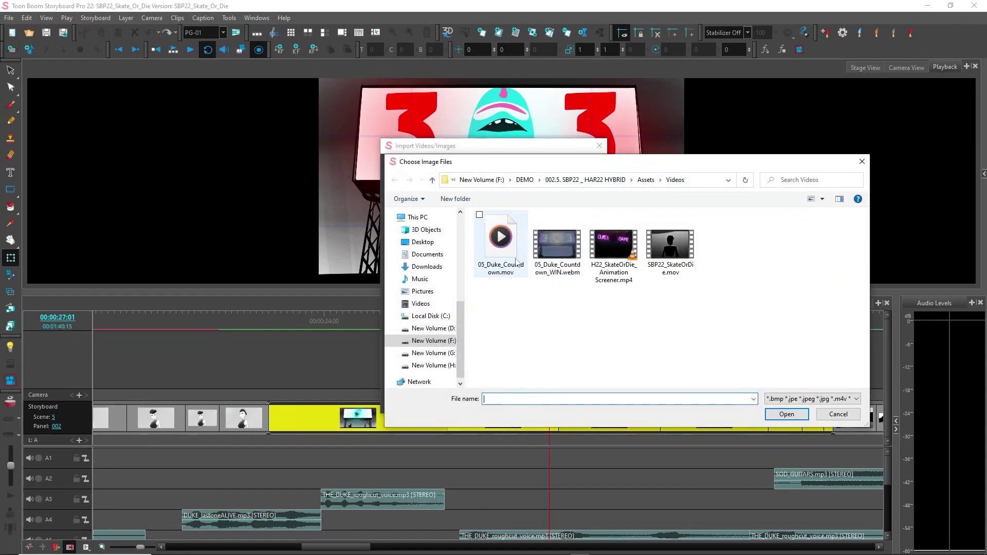
{"action": "left_click", "coordinate": [509, 273]}
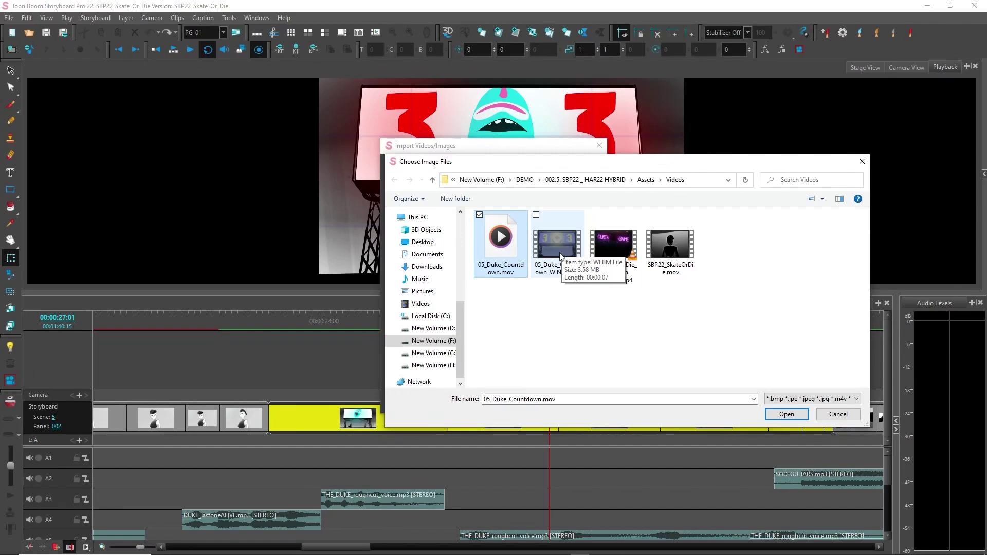
{"action": "left_click", "coordinate": [555, 316]}
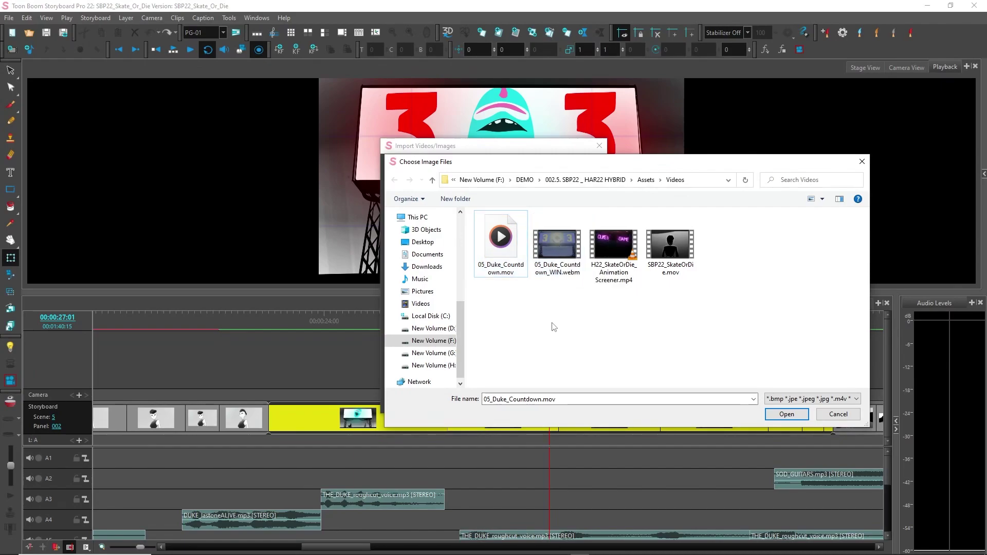
{"action": "left_click", "coordinate": [511, 261]}
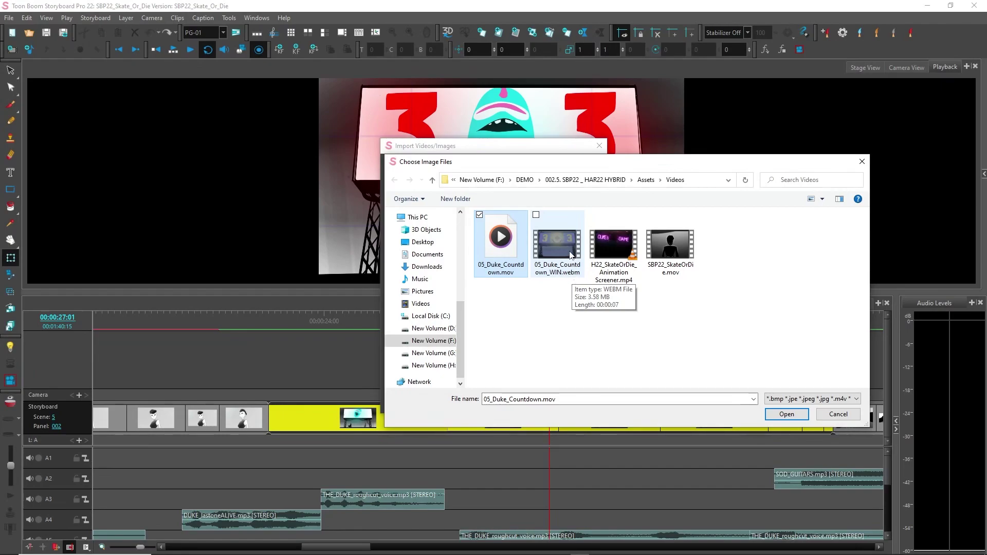
{"action": "left_click", "coordinate": [569, 257]}
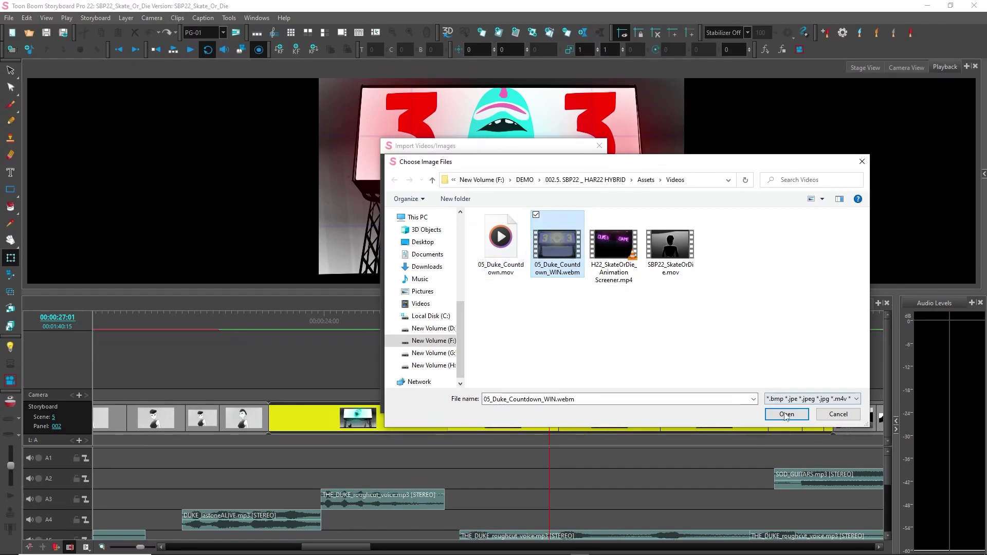
{"action": "left_click", "coordinate": [783, 414]}
{"action": "left_click", "coordinate": [555, 401]}
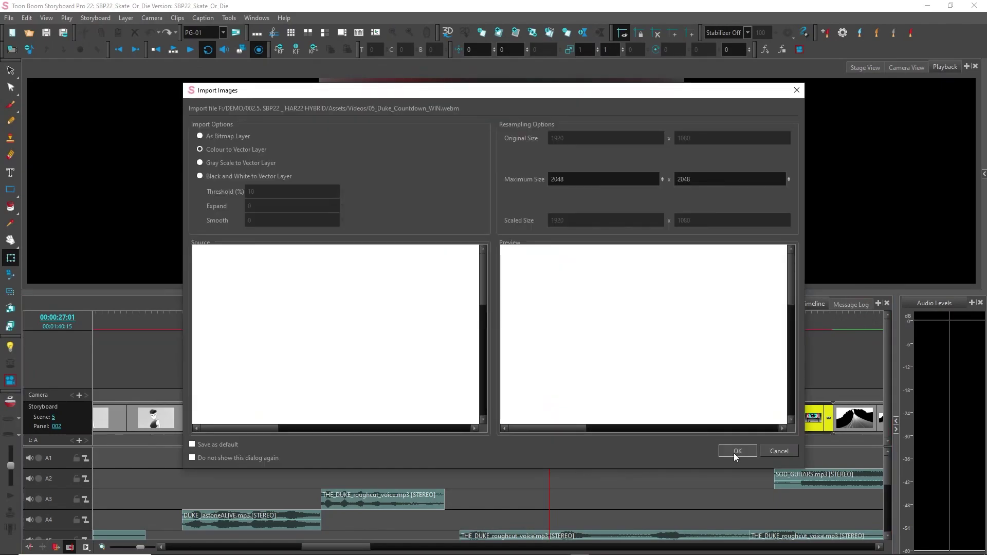
{"action": "left_click", "coordinate": [733, 452]}
Step: Align the 05_Duke_Countdown_WIN clip with the start of scene 5 and scrub over it to 00:00:25:06
{"action": "left_click_drag", "start_coordinate": [587, 383], "coordinate": [325, 385]}
{"action": "left_click", "coordinate": [275, 330]}
{"action": "left_click_drag", "start_coordinate": [275, 330], "coordinate": [416, 325]}
{"action": "left_click", "coordinate": [422, 216]}
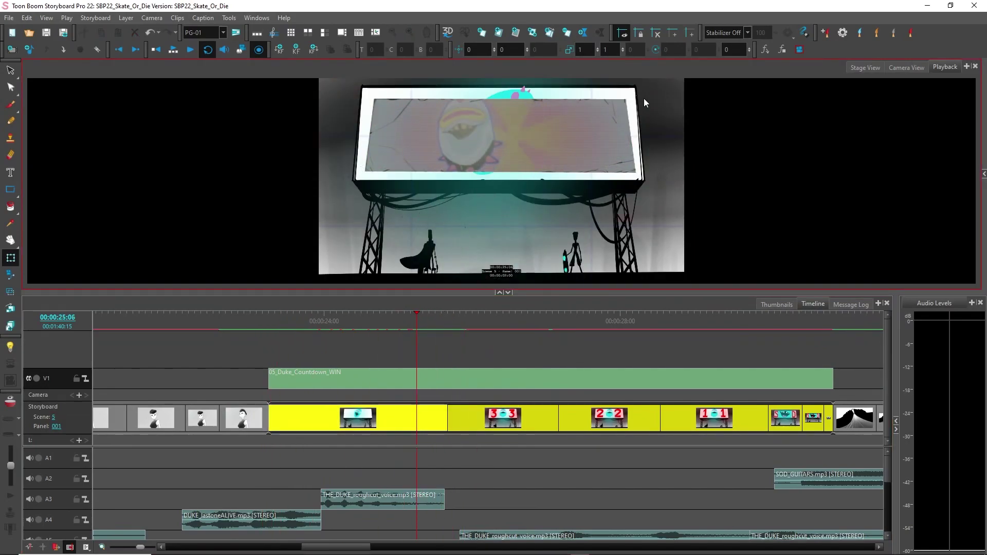
Step: Preview the 05_Duke_Countdown_WIN clip over scene 5 to 00:00:25:23 and show it in the Stage View
{"action": "left_click", "coordinate": [361, 378]}
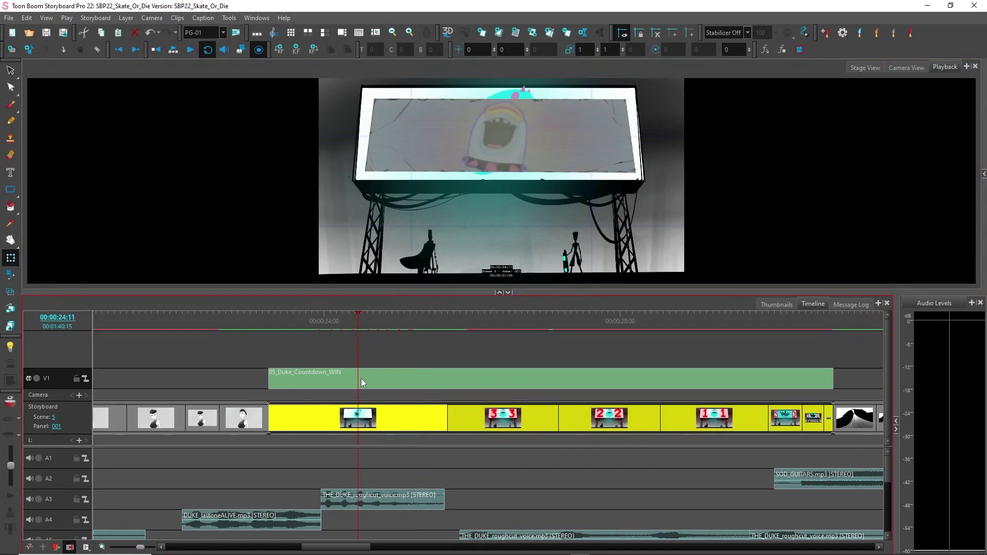
{"action": "key", "text": "space"}
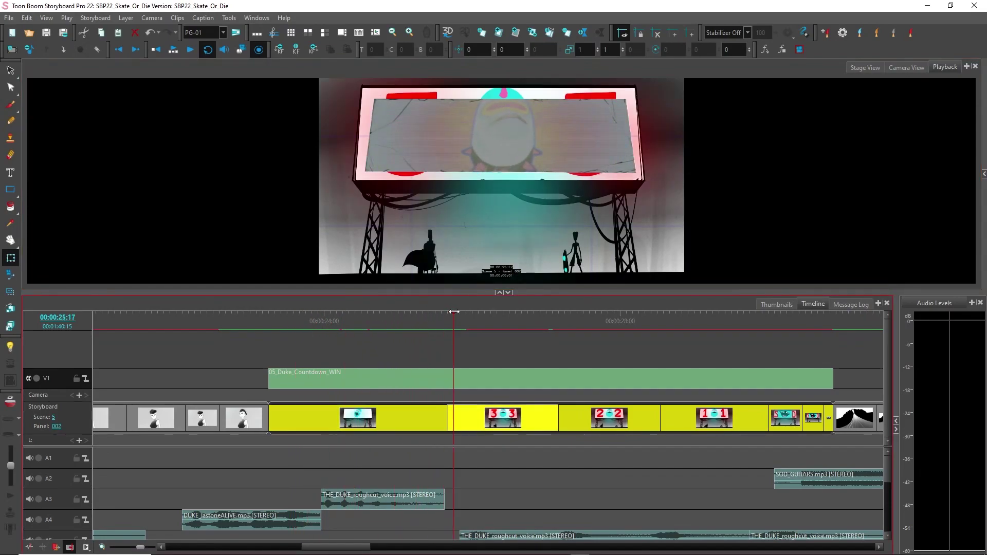
{"action": "left_click", "coordinate": [489, 215]}
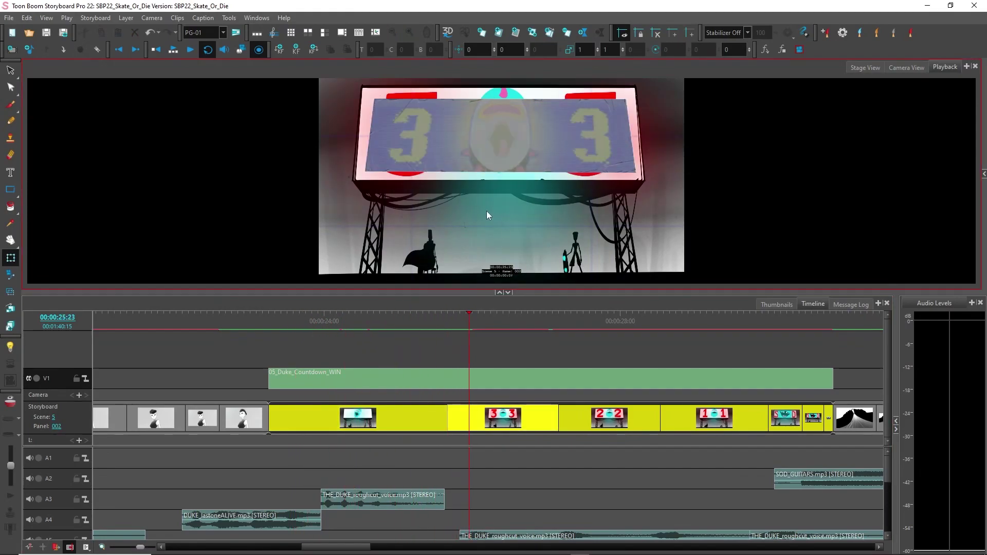
{"action": "left_click", "coordinate": [864, 68]}
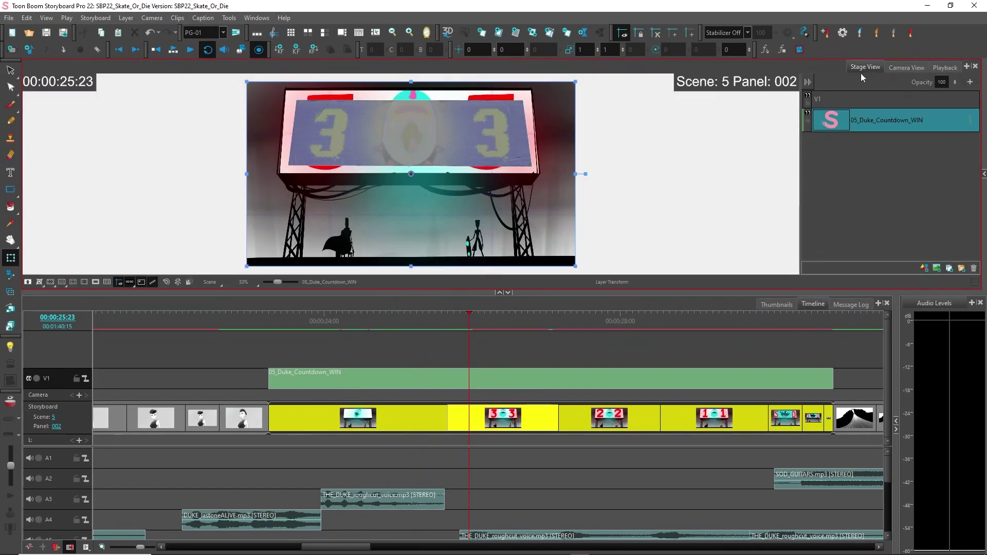
Step: Stretch the 05_Duke_Countdown_WIN clip to a scale of about 1.1 wide and 1.3 high so it covers the billboard
{"action": "scroll", "coordinate": [459, 118], "scroll_direction": "down", "scroll_amount": 1}
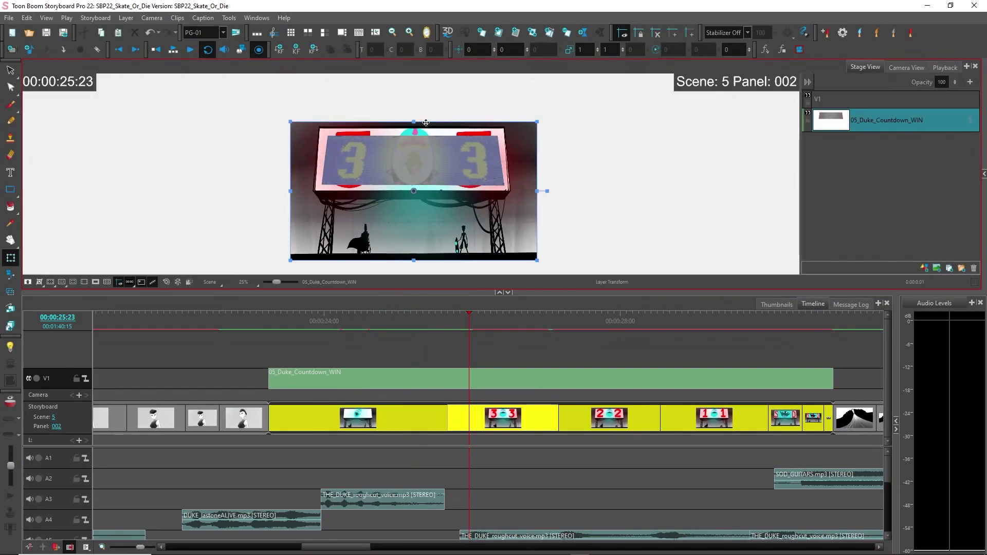
{"action": "left_click_drag", "start_coordinate": [414, 122], "coordinate": [412, 107]}
{"action": "left_click_drag", "start_coordinate": [537, 200], "coordinate": [552, 200]}
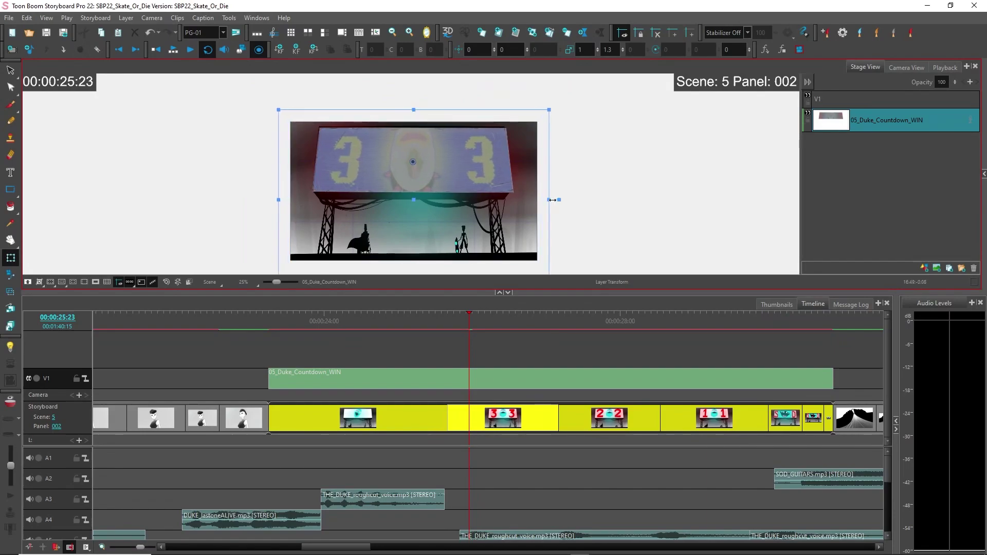
Step: Enlarge the playback preview, select all scene 5 panels and play the selection with the countdown clip
{"action": "left_click", "coordinate": [944, 68]}
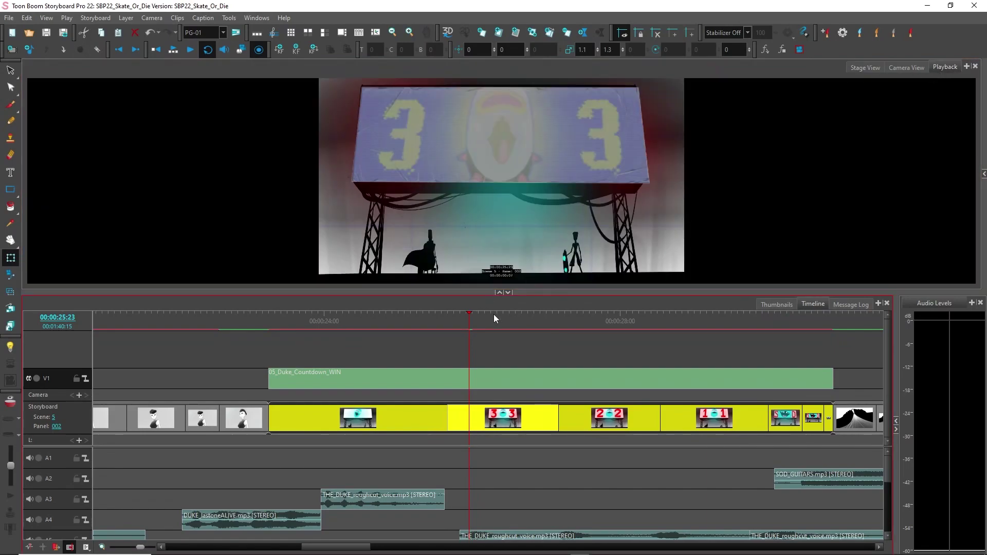
{"action": "left_click_drag", "start_coordinate": [526, 343], "coordinate": [543, 400]}
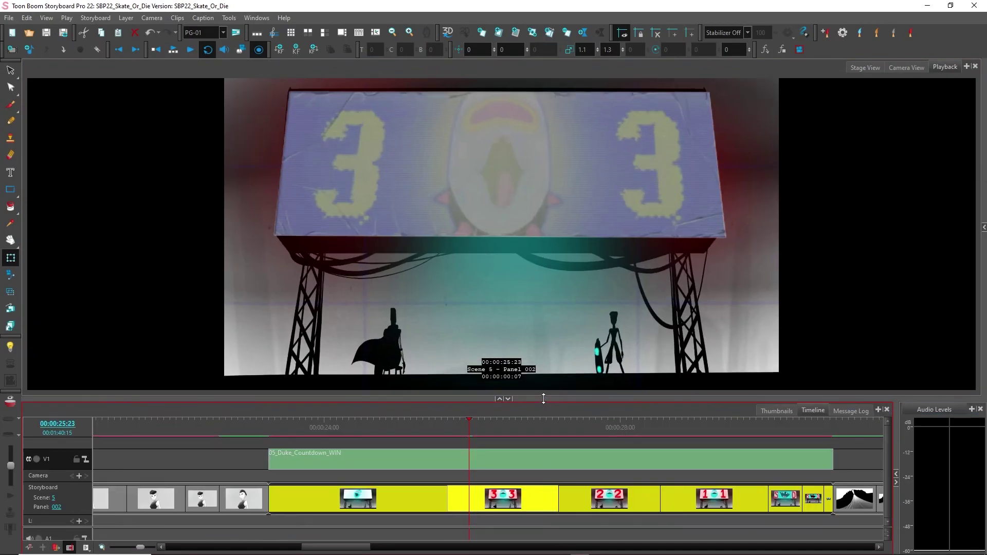
{"action": "left_click", "coordinate": [346, 501]}
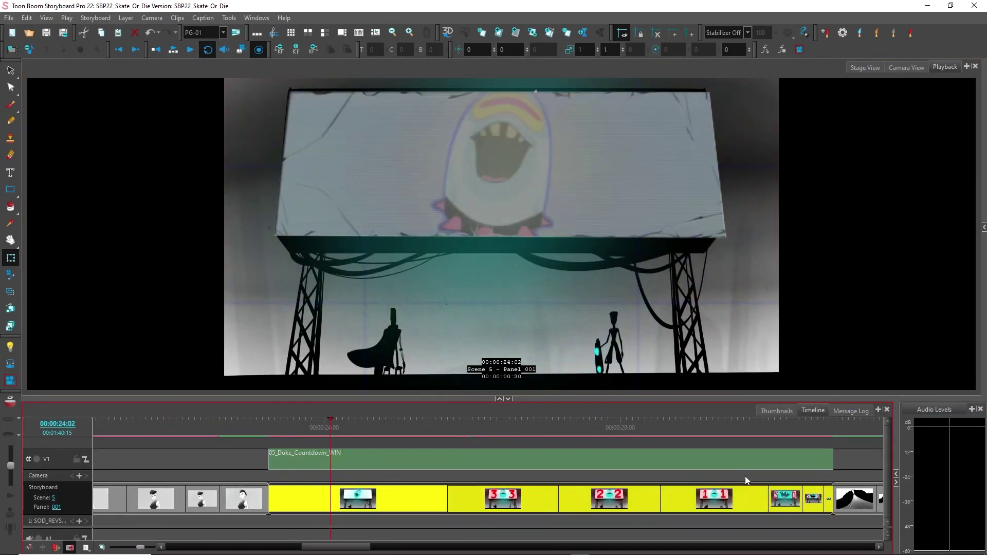
{"action": "left_click", "coordinate": [828, 502], "text": "shift"}
{"action": "left_click", "coordinate": [174, 51]}
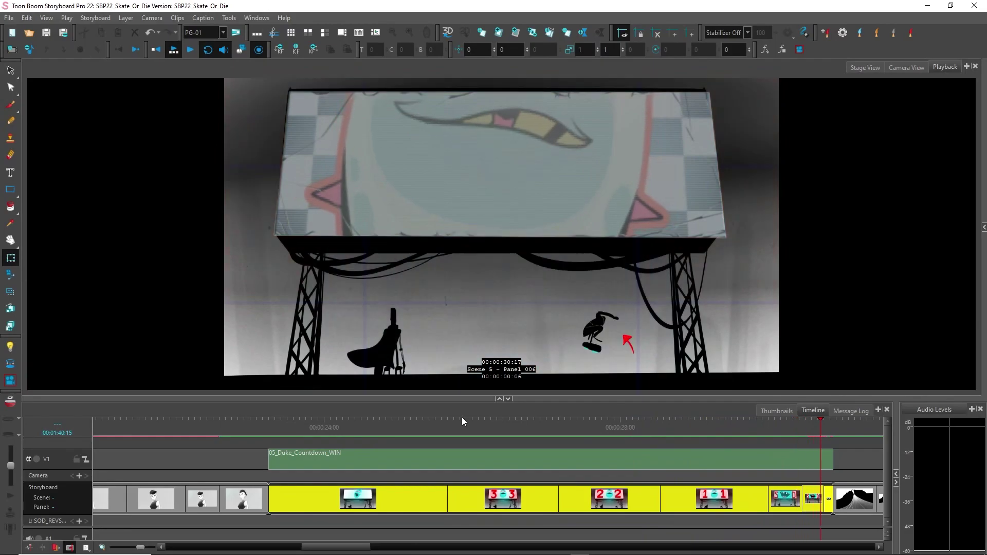
{"action": "left_click", "coordinate": [442, 418]}
{"action": "left_click", "coordinate": [174, 50]}
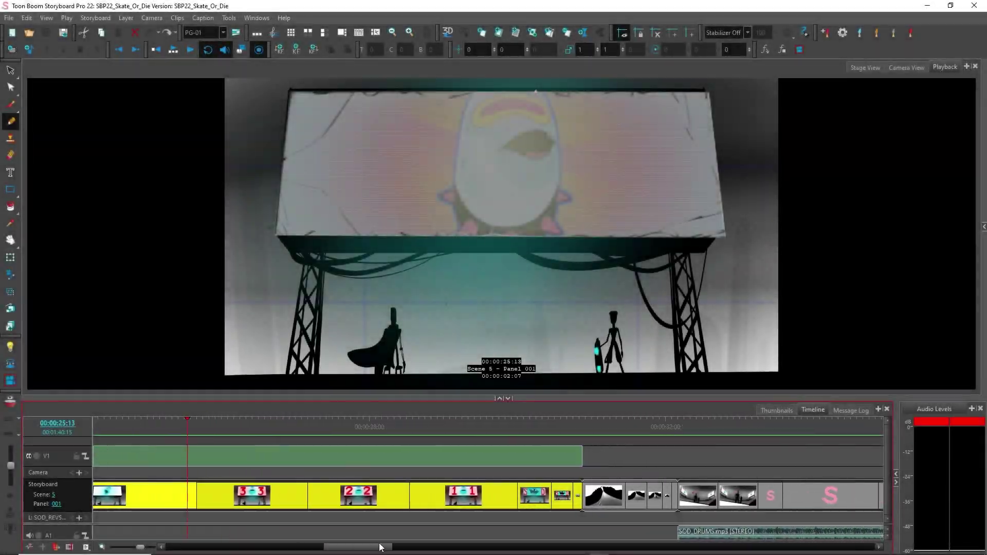
Step: Move the playhead to 00:00:41:16 in scene 11 and enlarge the timeline area to show audio tracks A1 to A5
{"action": "scroll", "coordinate": [418, 533], "scroll_direction": "down", "scroll_amount": 3}
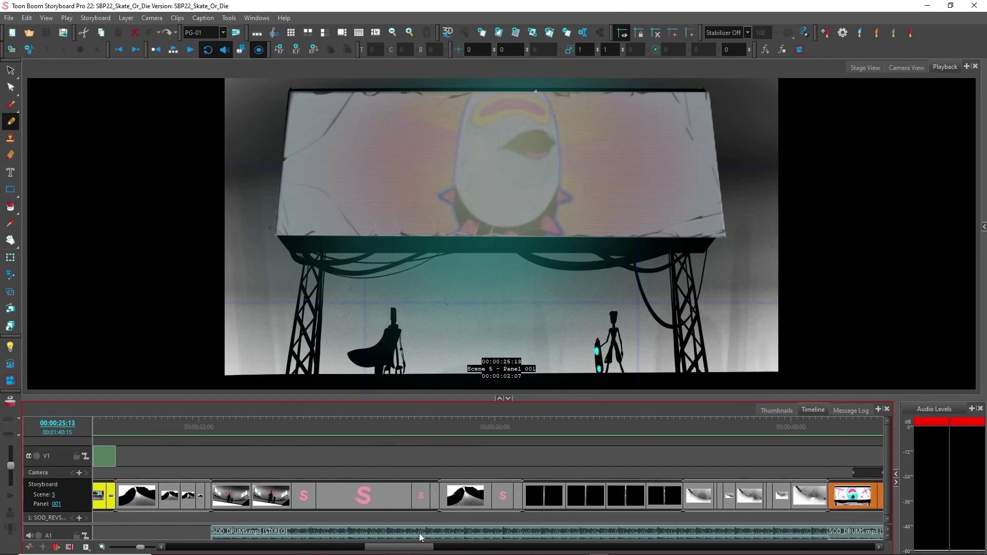
{"action": "scroll", "coordinate": [455, 524], "scroll_direction": "down", "scroll_amount": 2}
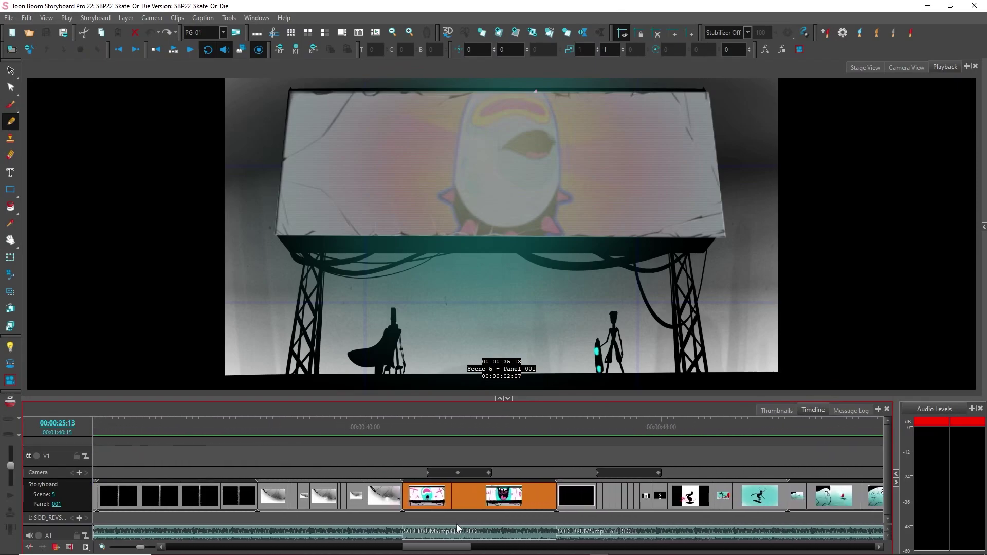
{"action": "left_click", "coordinate": [428, 431]}
{"action": "left_click_drag", "start_coordinate": [429, 421], "coordinate": [538, 444]}
{"action": "left_click_drag", "start_coordinate": [673, 397], "coordinate": [678, 323]}
{"action": "left_click_drag", "start_coordinate": [537, 335], "coordinate": [486, 351]}
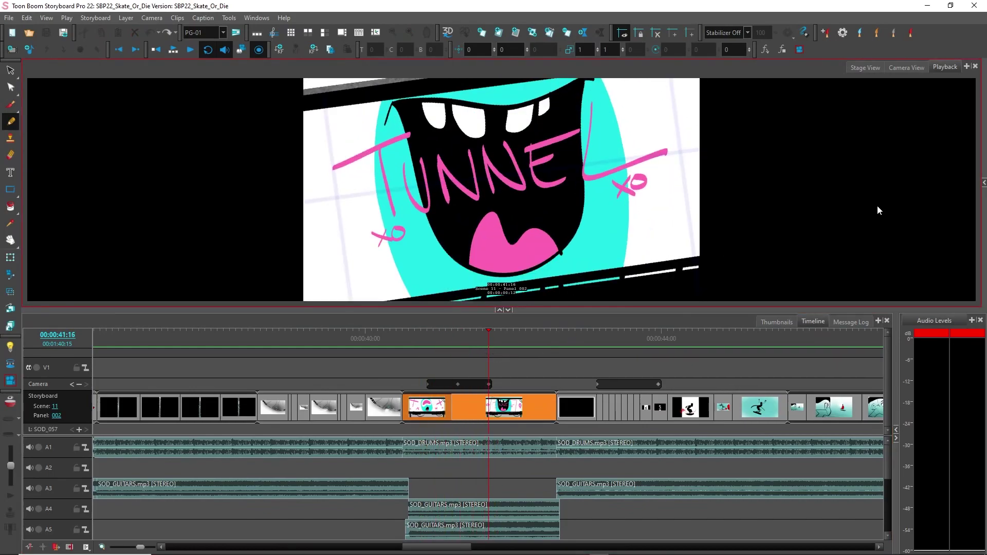
Step: Place the 06_Duke_Tunnel library sound on audio track A2 at the start of scene 11 and play the scene's panels
{"action": "left_click", "coordinate": [984, 186]}
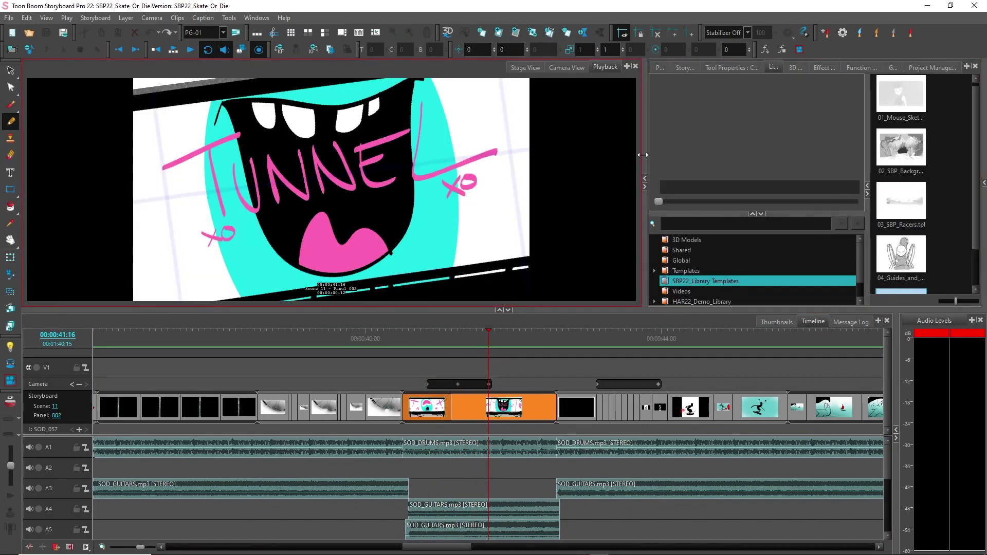
{"action": "left_click_drag", "start_coordinate": [643, 183], "coordinate": [603, 181]}
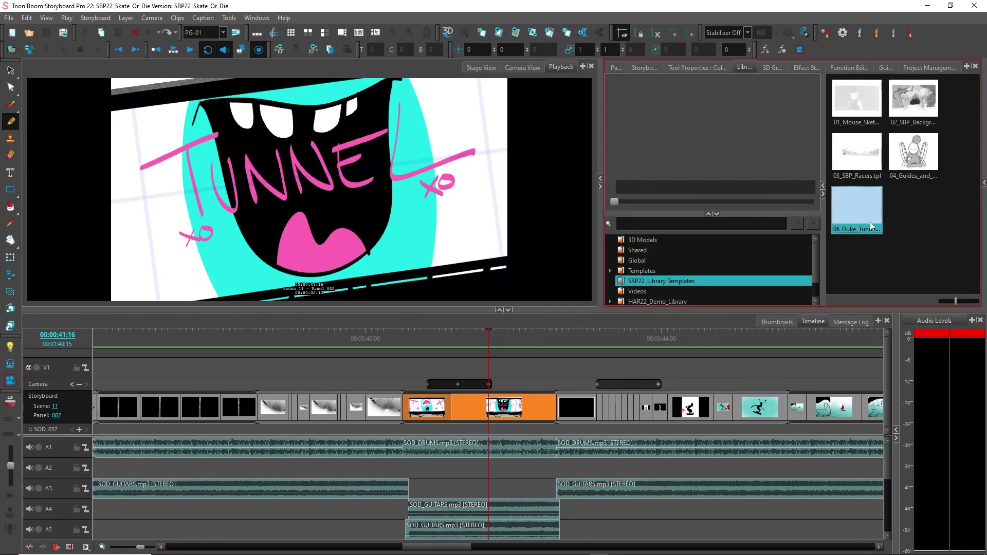
{"action": "left_click", "coordinate": [455, 339]}
{"action": "mouse_move", "coordinate": [455, 338]}
{"action": "left_mouse_down"}
{"action": "mouse_move", "coordinate": [524, 338]}
{"action": "mouse_move", "coordinate": [439, 338]}
{"action": "left_mouse_up"}
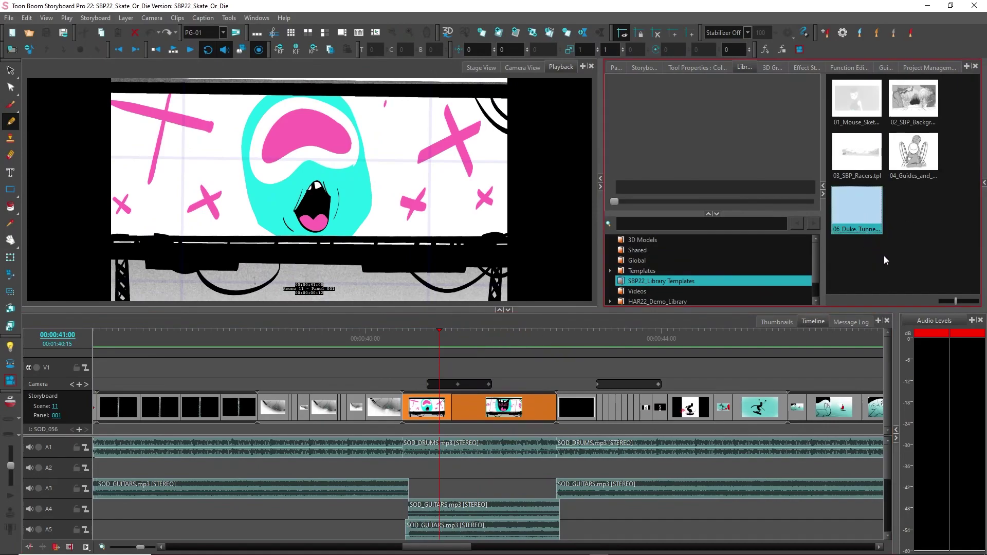
{"action": "left_click_drag", "start_coordinate": [749, 355], "coordinate": [444, 475]}
{"action": "left_click_drag", "start_coordinate": [405, 345], "coordinate": [440, 346]}
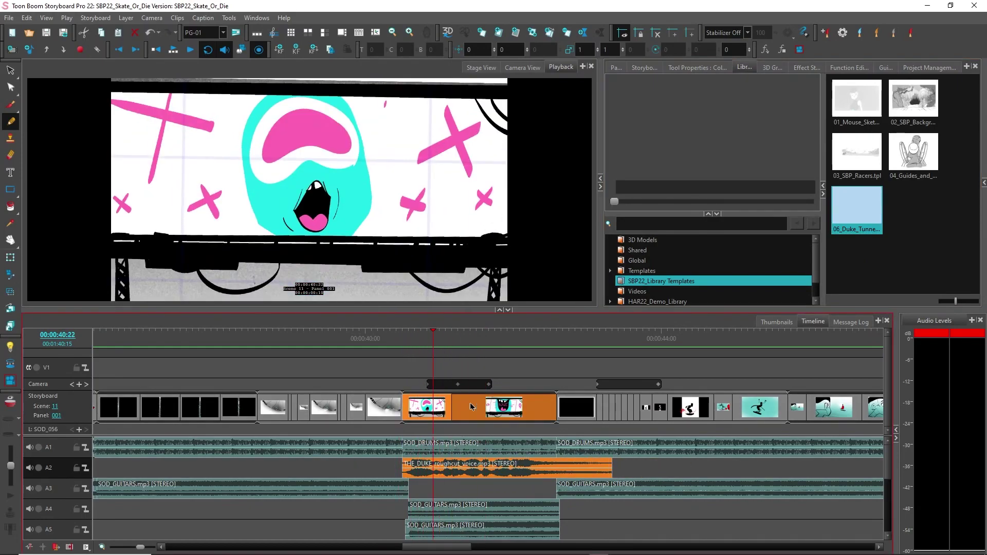
{"action": "key", "text": "space"}
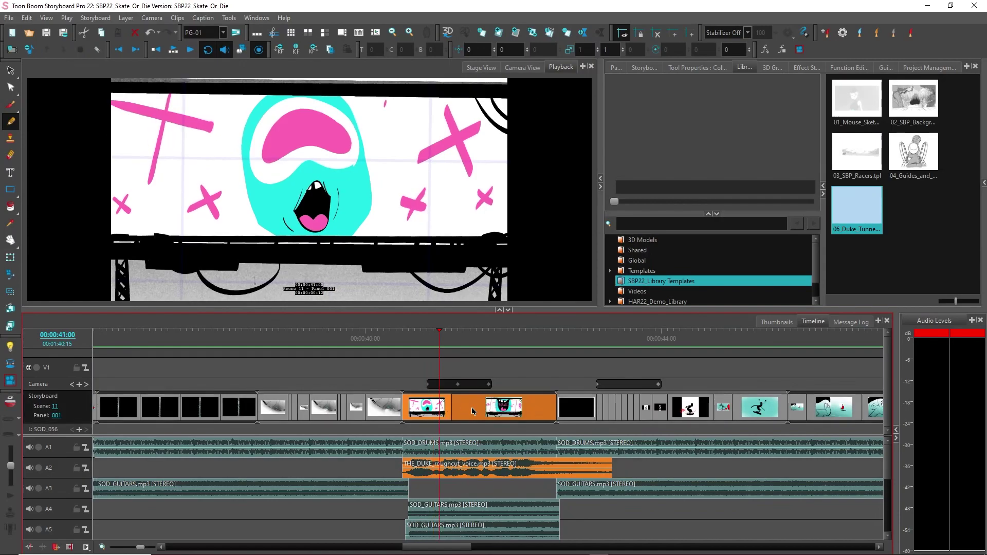
{"action": "left_click", "coordinate": [174, 51]}
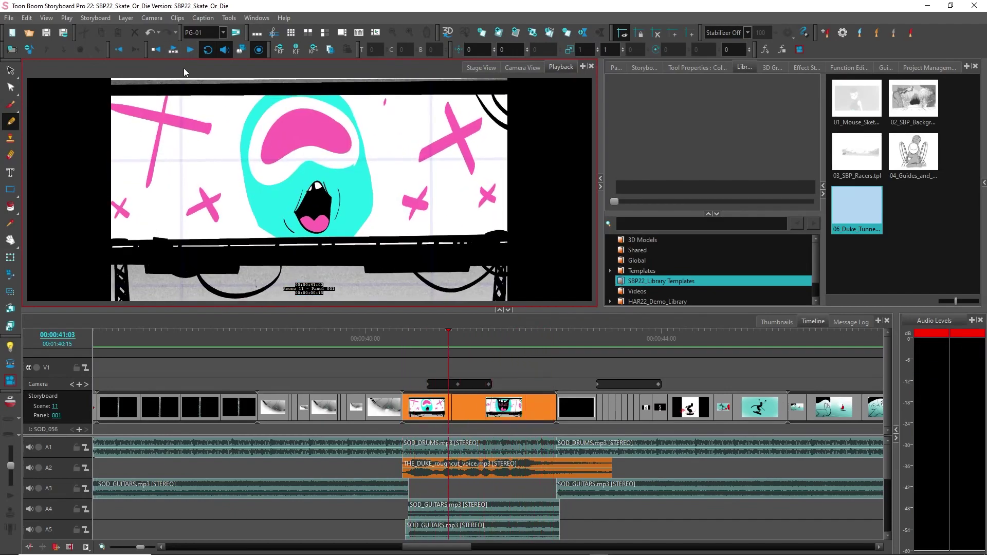
Step: Set the audio gain of the THE_DUKE_roughcut_voice.mp3 clip on track A2 to -5 dB
{"action": "right_click", "coordinate": [485, 471]}
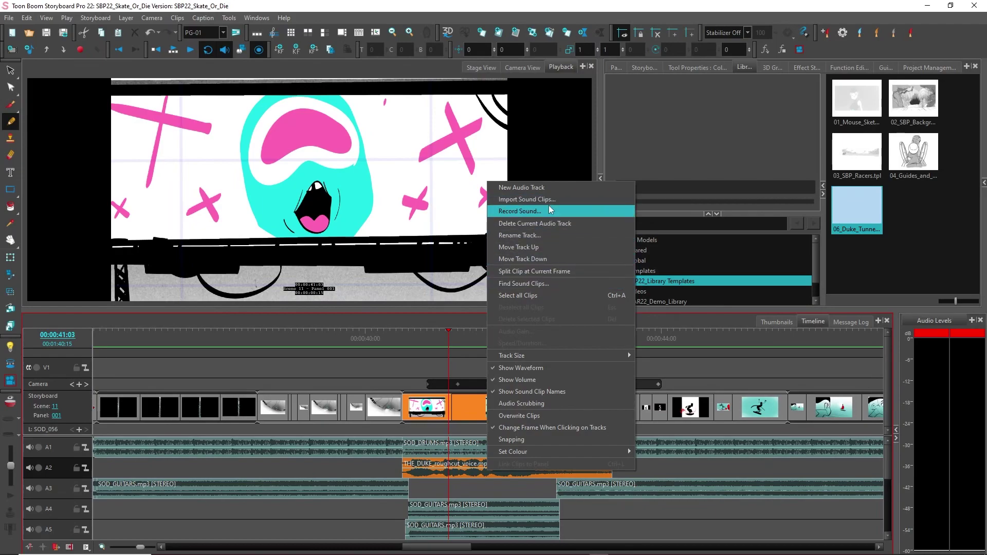
{"action": "left_click", "coordinate": [431, 471]}
{"action": "right_click", "coordinate": [451, 471]}
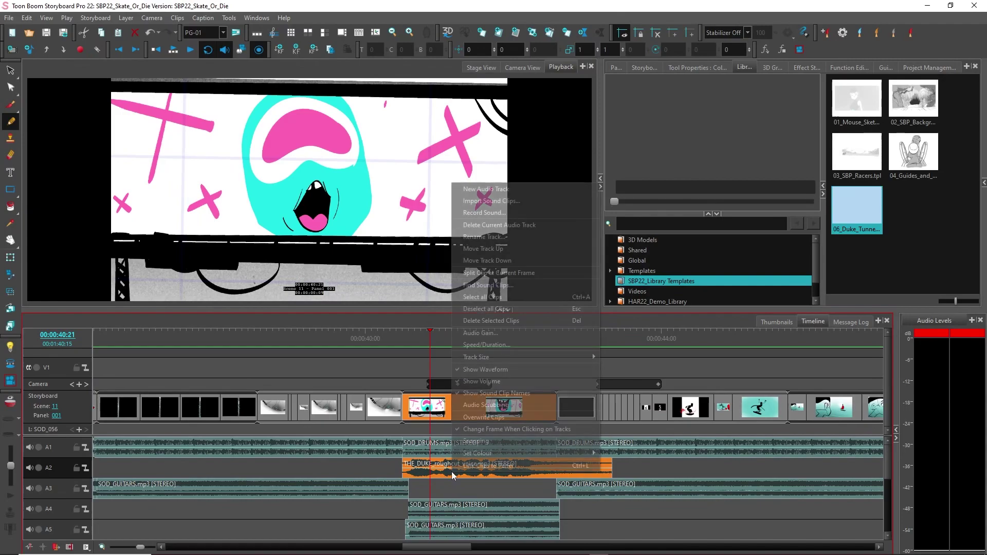
{"action": "left_click", "coordinate": [509, 333]}
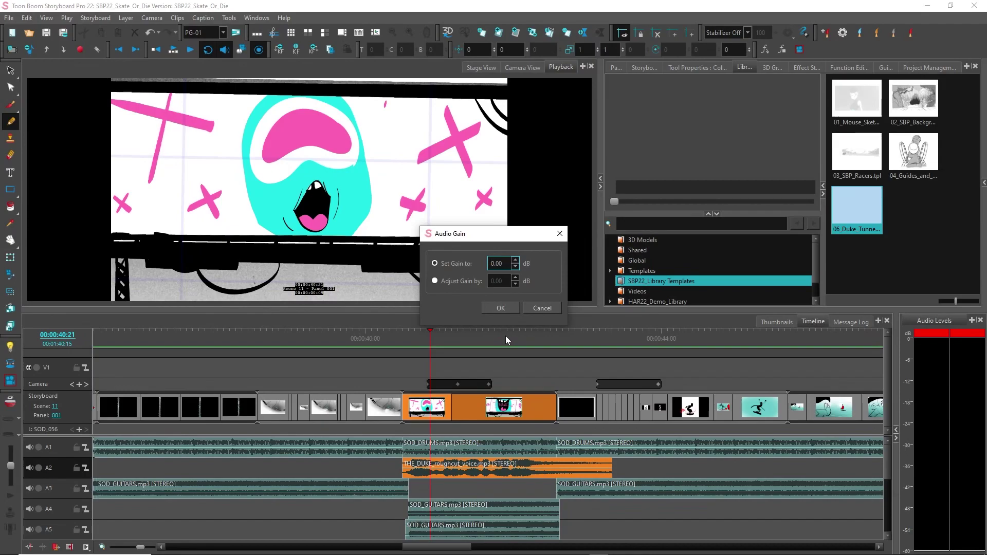
{"action": "left_click_drag", "start_coordinate": [507, 263], "coordinate": [488, 274]}
{"action": "type", "text": "-5"}
{"action": "left_click", "coordinate": [499, 308]}
Step: Play the scene 11 panels to listen to the voice clip with its adjusted gain
{"action": "key", "text": "space"}
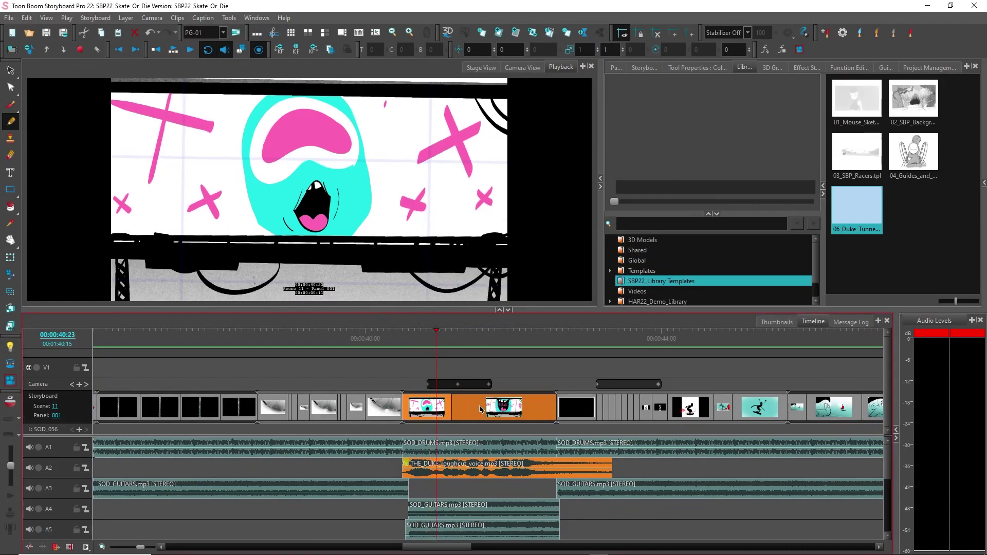
{"action": "left_click", "coordinate": [175, 52]}
{"action": "left_click", "coordinate": [533, 423]}
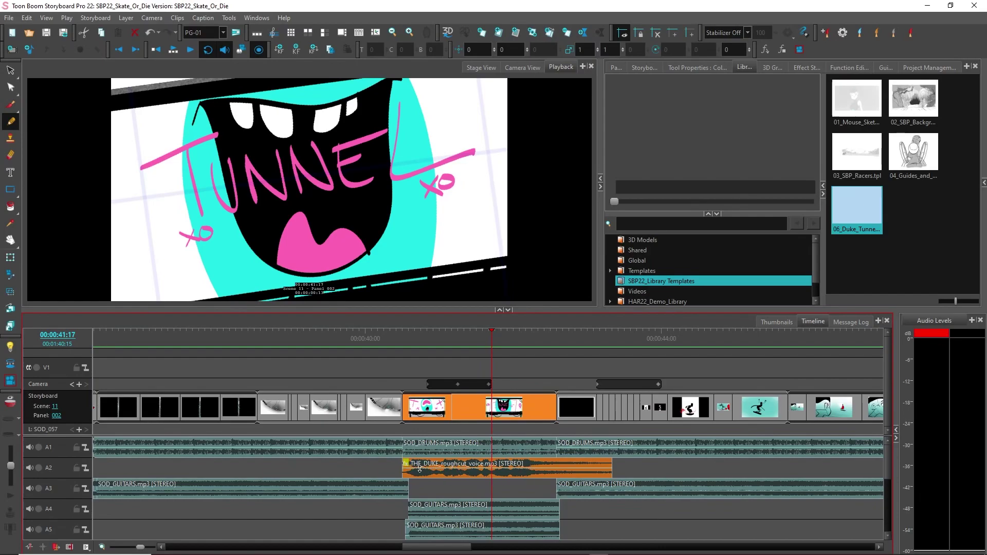
Step: Add two volume keyframes to the A2 voice clip and lower the first at the clip's start to create a fade-in
{"action": "left_click", "coordinate": [467, 469], "text": "ctrl"}
{"action": "left_click", "coordinate": [424, 469], "text": "ctrl"}
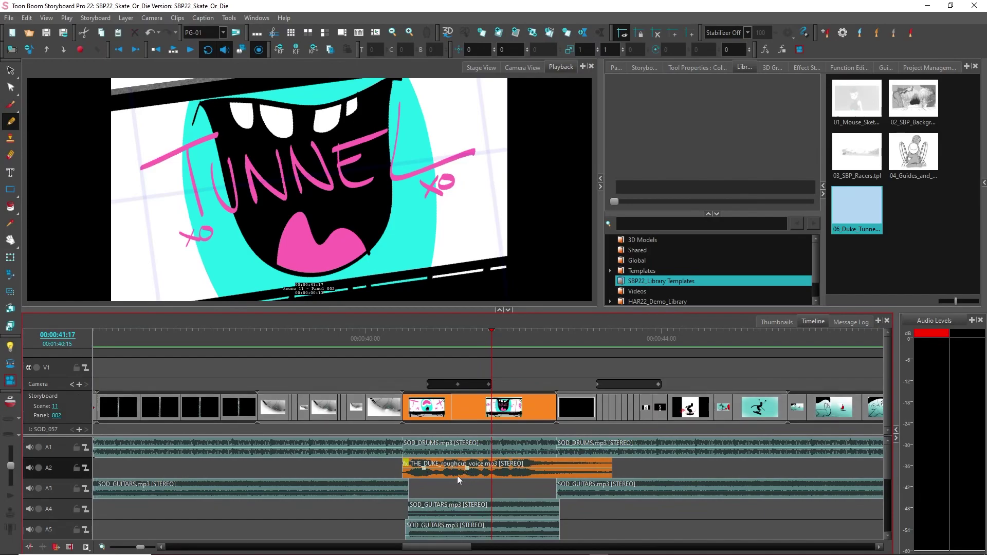
{"action": "left_click_drag", "start_coordinate": [424, 469], "coordinate": [403, 503]}
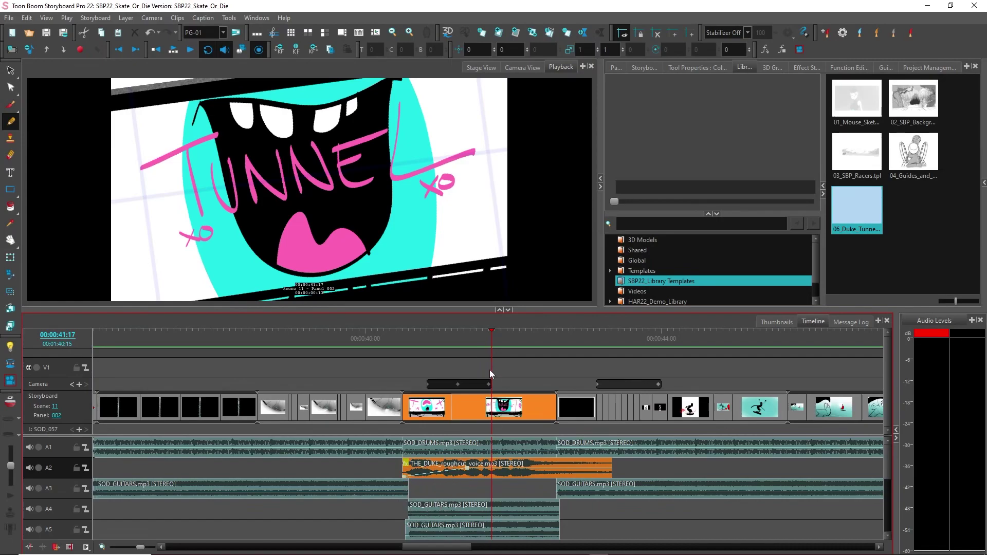
Step: Select both scene 11 panels and play the selection to hear the voice clip's fade-in
{"action": "left_click", "coordinate": [472, 416]}
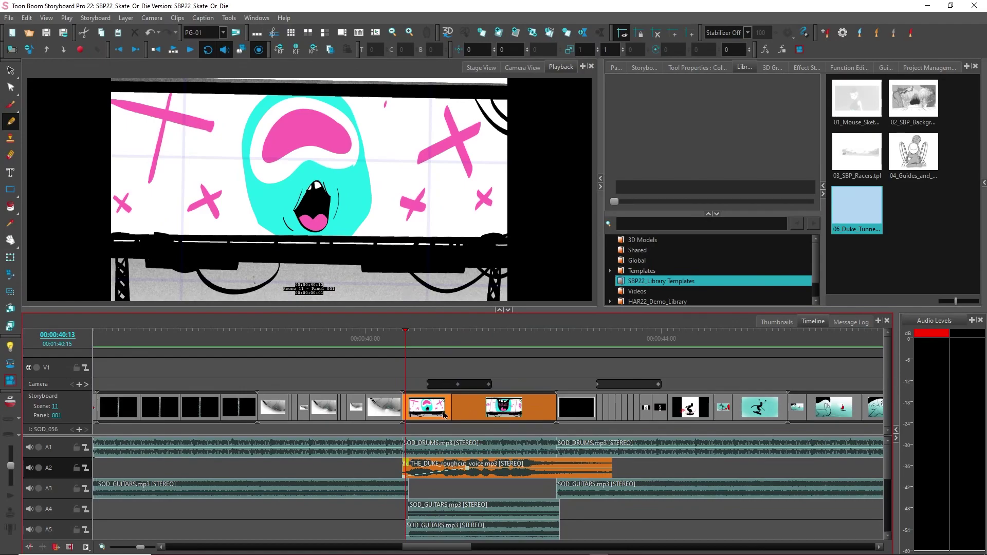
{"action": "left_click", "coordinate": [466, 416], "text": "shift"}
{"action": "left_click", "coordinate": [175, 52]}
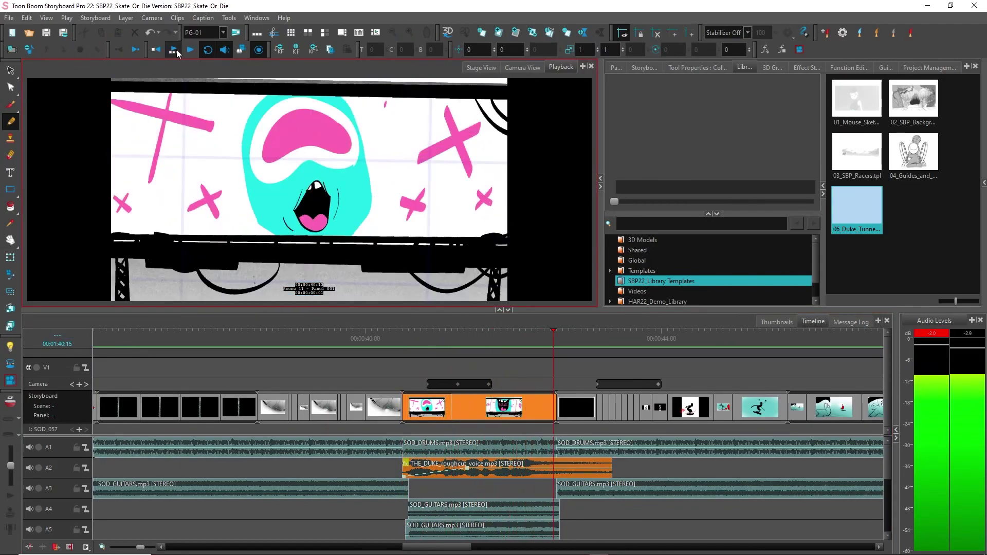
{"action": "left_click", "coordinate": [177, 52]}
{"action": "left_click", "coordinate": [516, 405]}
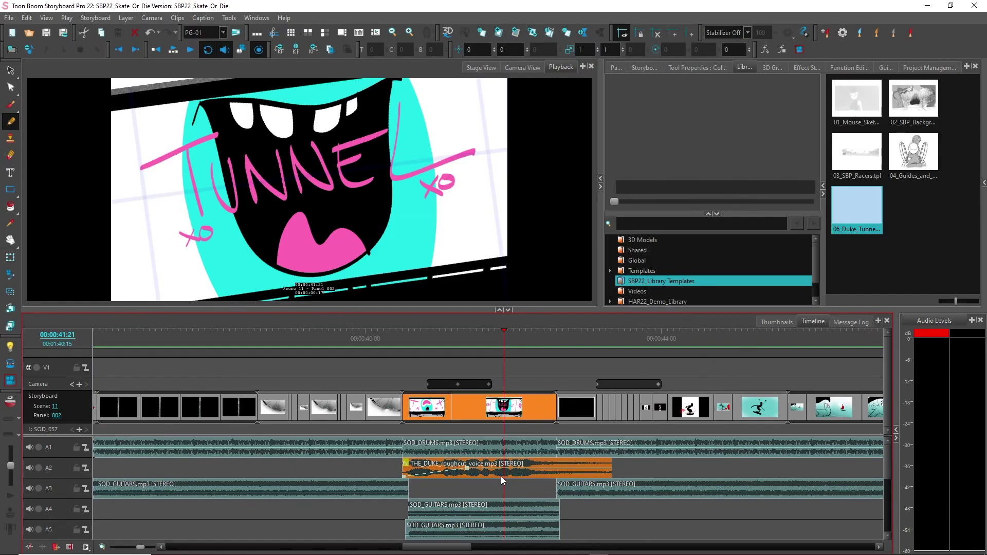
Step: Check the Audio Levels meter while playing the scene 11 panels
{"action": "left_click", "coordinate": [936, 419]}
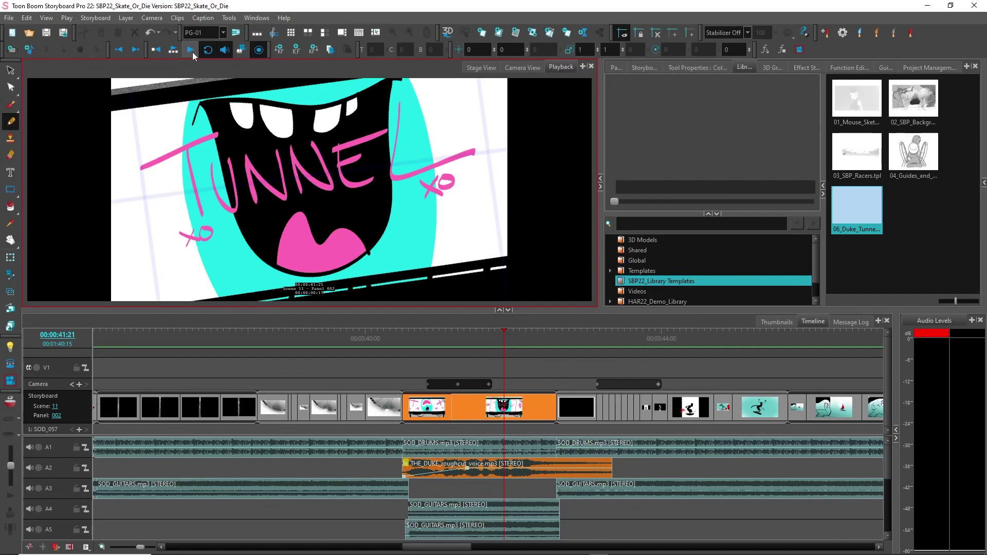
{"action": "left_click", "coordinate": [174, 49]}
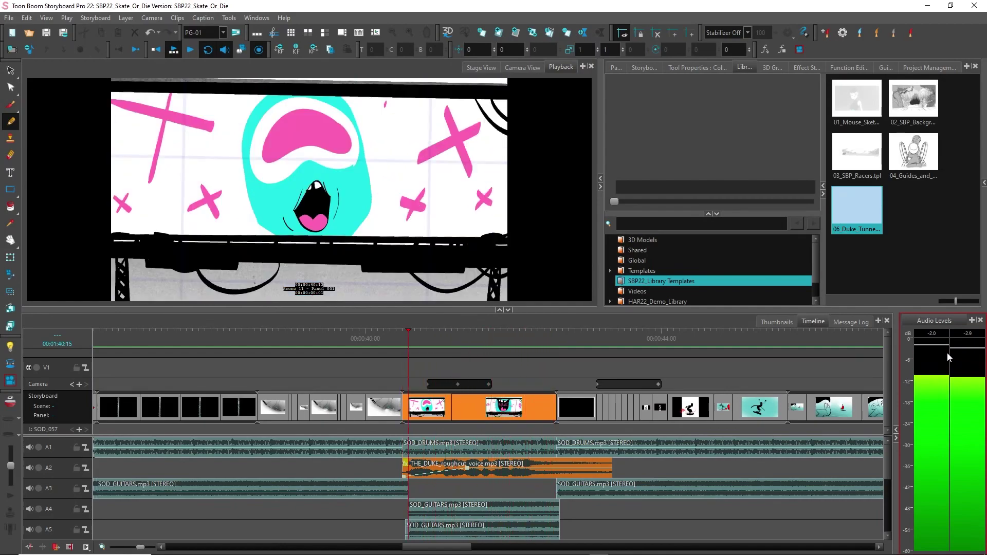
{"action": "left_click", "coordinate": [876, 366]}
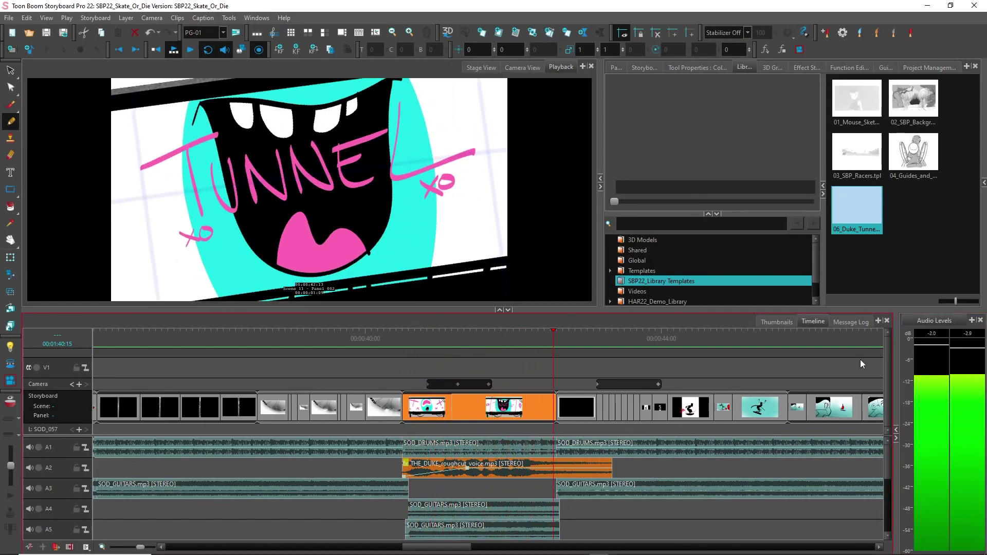
{"action": "left_click", "coordinate": [176, 51]}
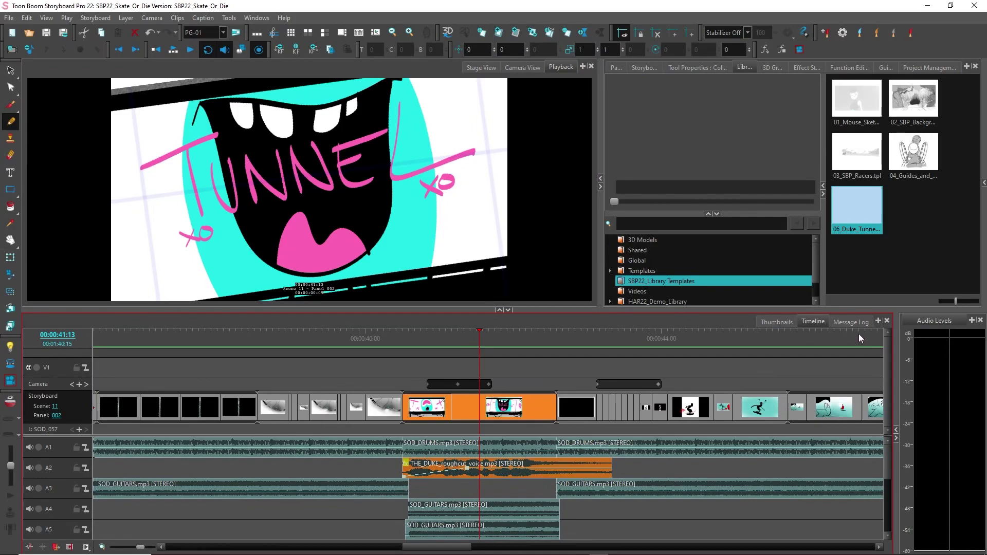
Step: Reshape the Audio Levels view into a wide horizontal meter and return it to a narrow vertical layout
{"action": "left_click_drag", "start_coordinate": [891, 358], "coordinate": [689, 374]}
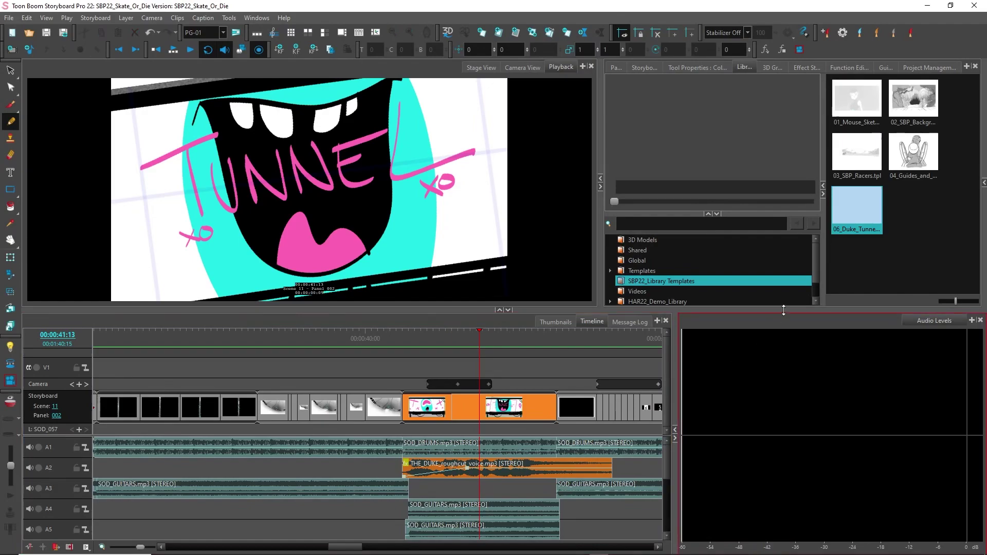
{"action": "left_click_drag", "start_coordinate": [783, 310], "coordinate": [786, 386]}
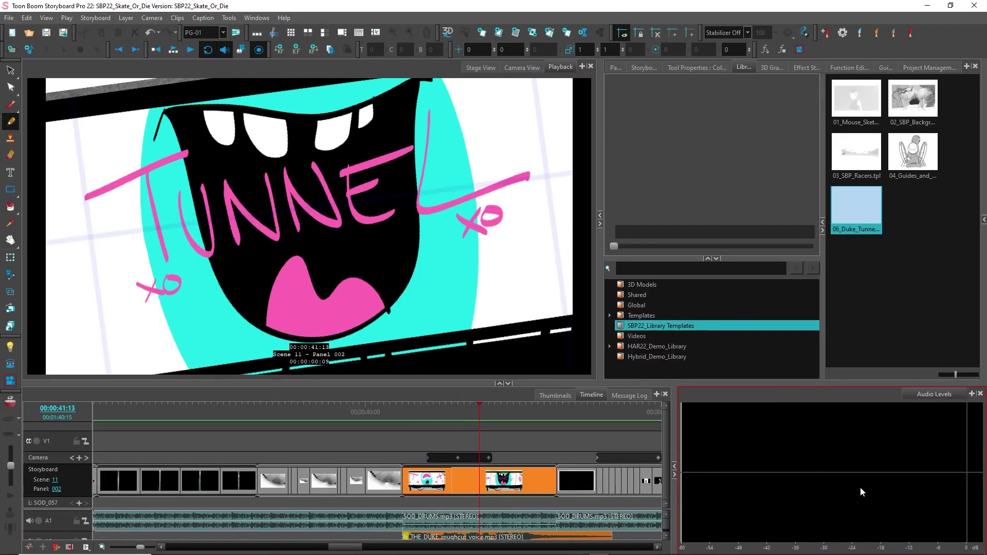
{"action": "left_click_drag", "start_coordinate": [675, 414], "coordinate": [897, 410]}
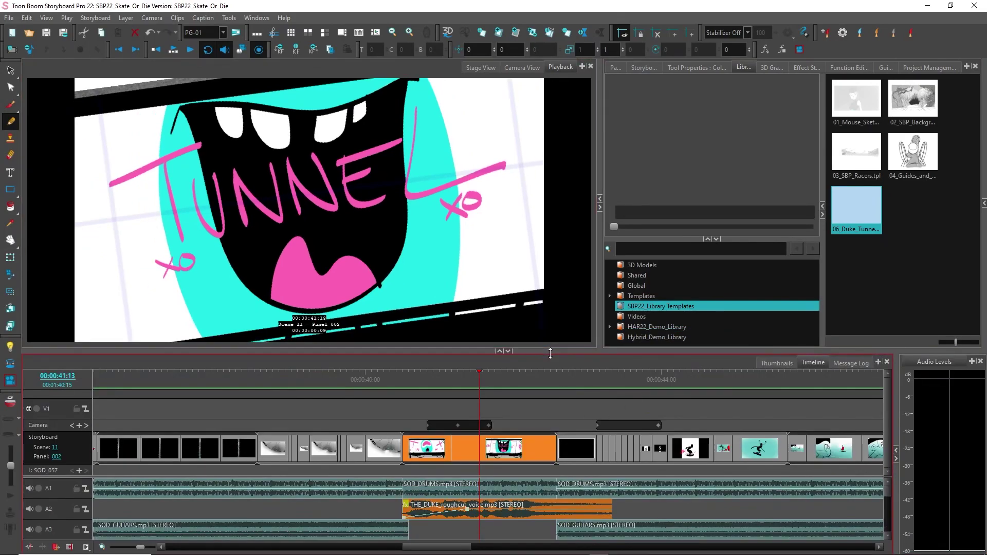
{"action": "left_click_drag", "start_coordinate": [709, 379], "coordinate": [709, 333]}
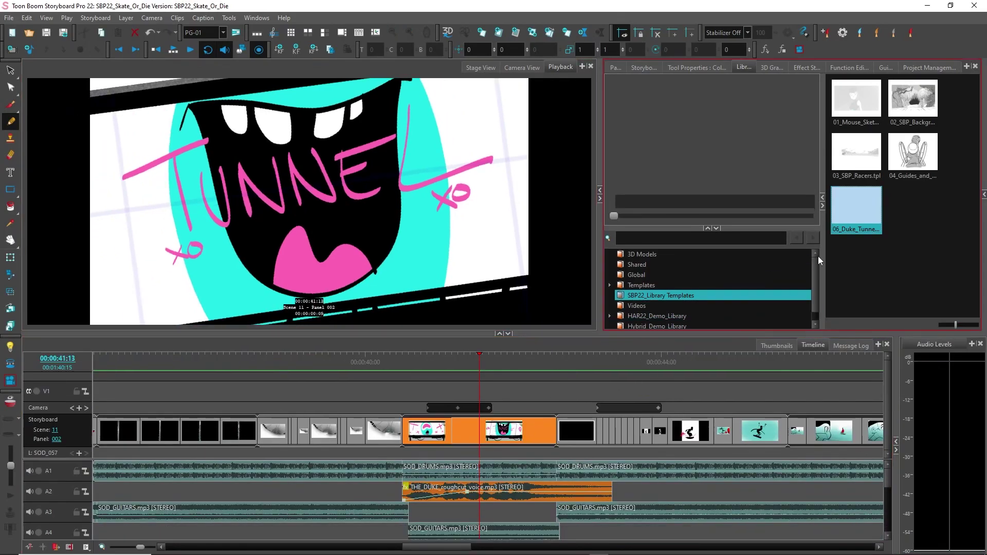
Step: Bring up the Effect Stack and widen the area it occupies beside the Playback view
{"action": "left_click", "coordinate": [809, 66]}
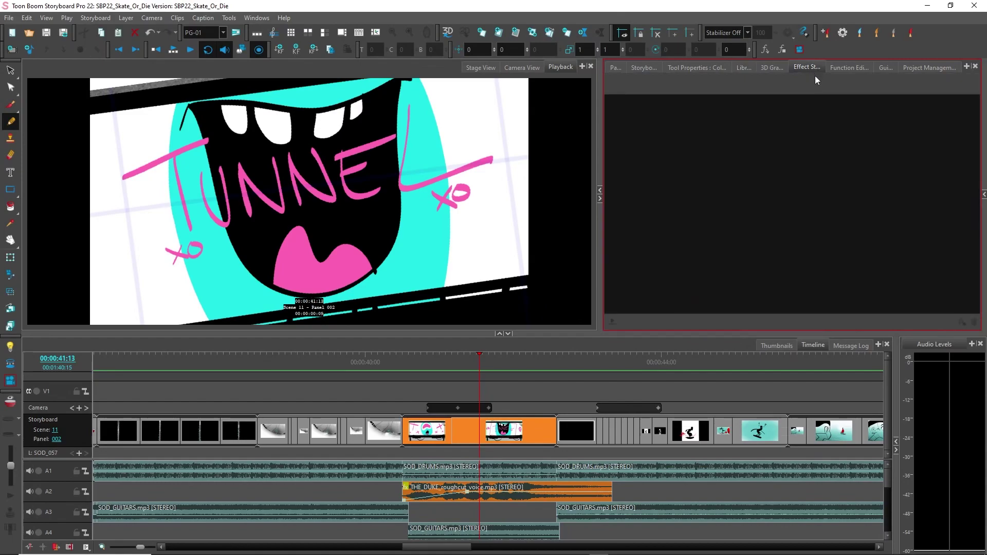
{"action": "left_click", "coordinate": [460, 438]}
{"action": "left_click_drag", "start_coordinate": [599, 116], "coordinate": [565, 116]}
{"action": "left_click", "coordinate": [797, 69]}
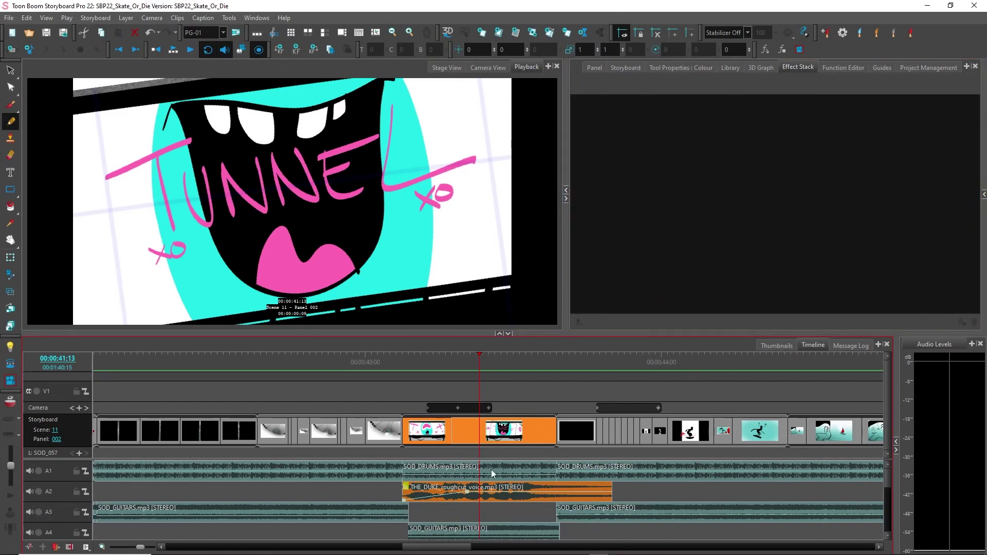
Step: Add a Reverb effect to the THE_DUKE_roughcut_voice clip on track A2 and expand its settings
{"action": "left_click", "coordinate": [542, 496]}
{"action": "left_click", "coordinate": [961, 323]}
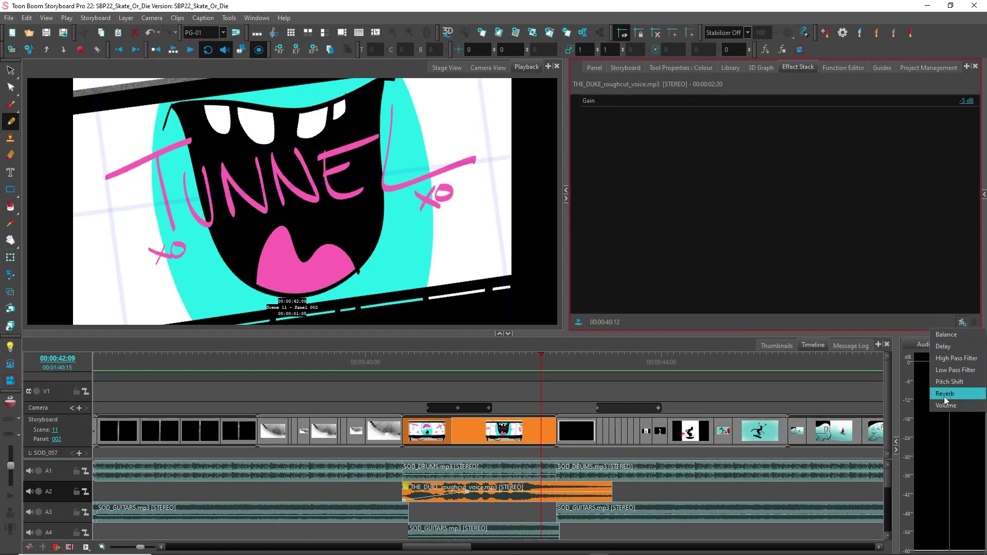
{"action": "left_click", "coordinate": [944, 394]}
{"action": "left_click", "coordinate": [576, 113]}
Step: Play the scene 11 panels to hear the reverb, and reselect the A2 voice clip to review its effect settings
{"action": "left_click", "coordinate": [424, 439]}
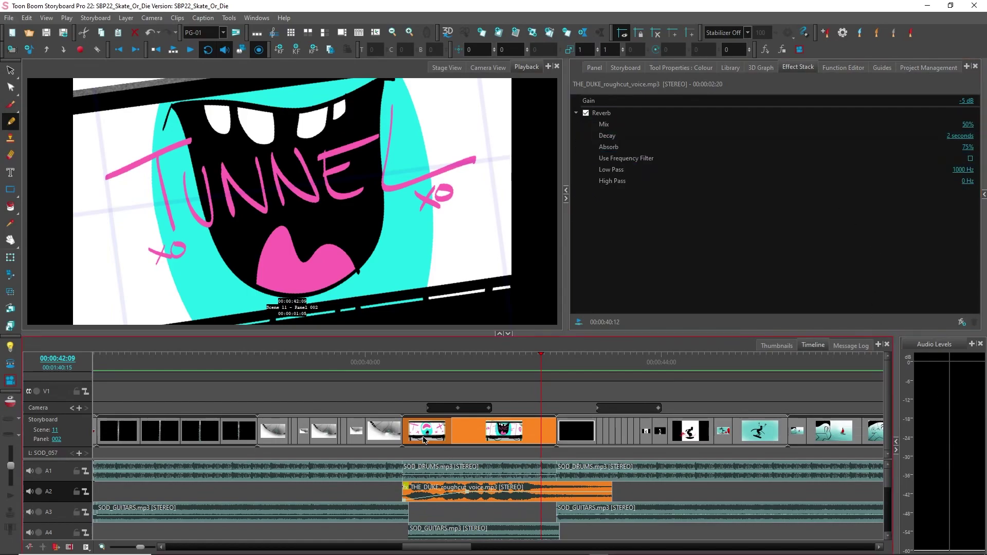
{"action": "left_click", "coordinate": [173, 50]}
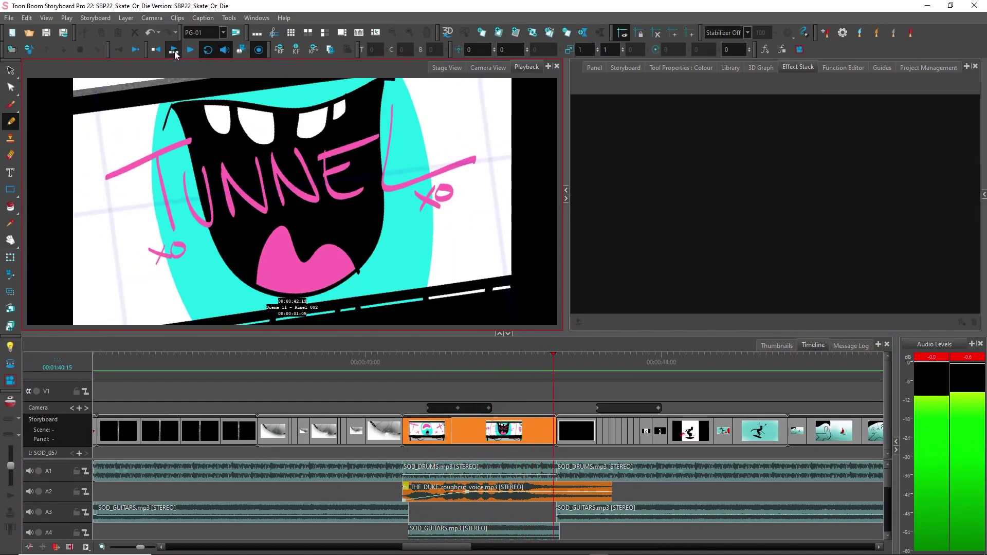
{"action": "left_click", "coordinate": [173, 50]}
{"action": "left_click", "coordinate": [551, 358]}
{"action": "left_click_drag", "start_coordinate": [551, 359], "coordinate": [492, 371]}
{"action": "left_click", "coordinate": [528, 491]}
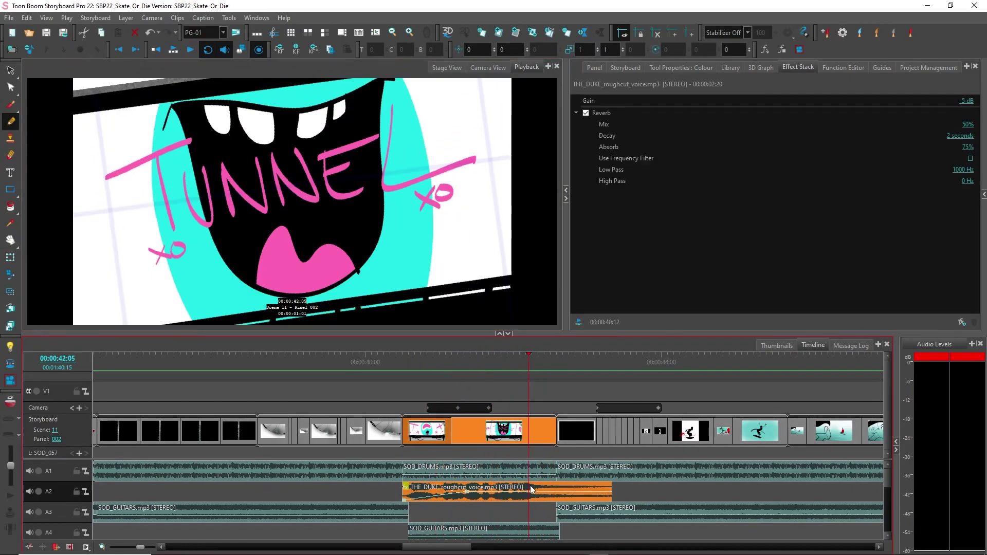
{"action": "left_click", "coordinate": [447, 277]}
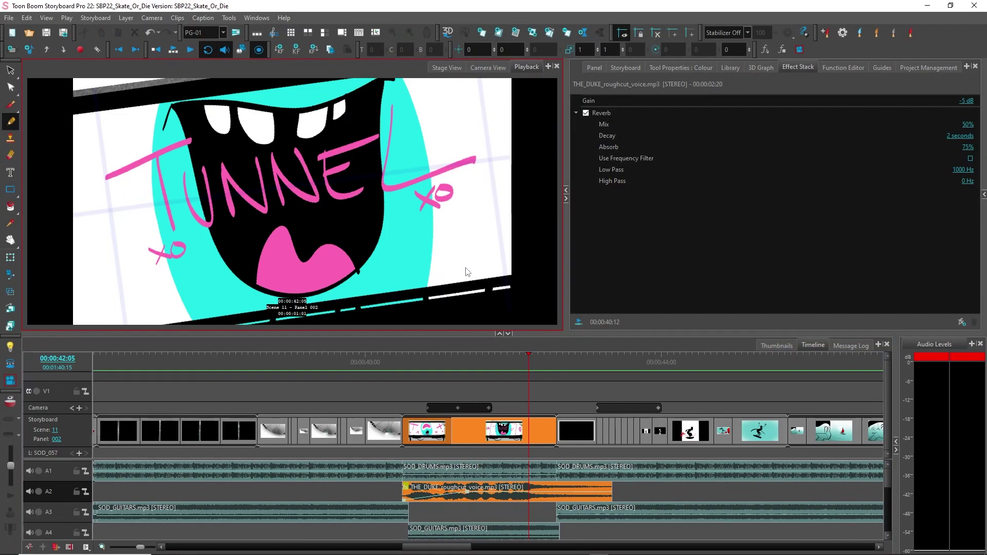
{"action": "left_click", "coordinate": [627, 101]}
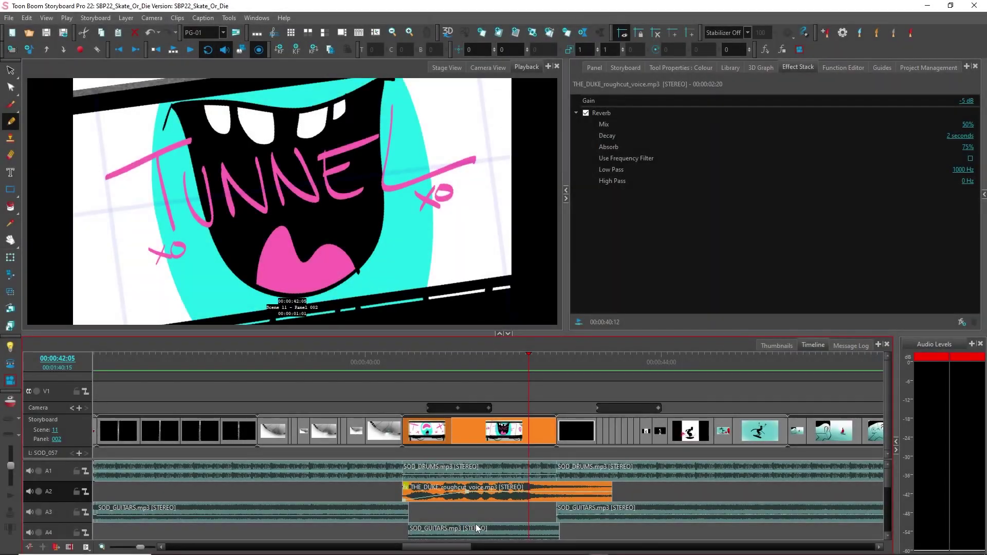
Step: Go to scene 15 panel 002 and select the red cape's layer B in the Camera View
{"action": "left_click_drag", "start_coordinate": [460, 546], "coordinate": [516, 546]}
{"action": "left_click", "coordinate": [471, 363]}
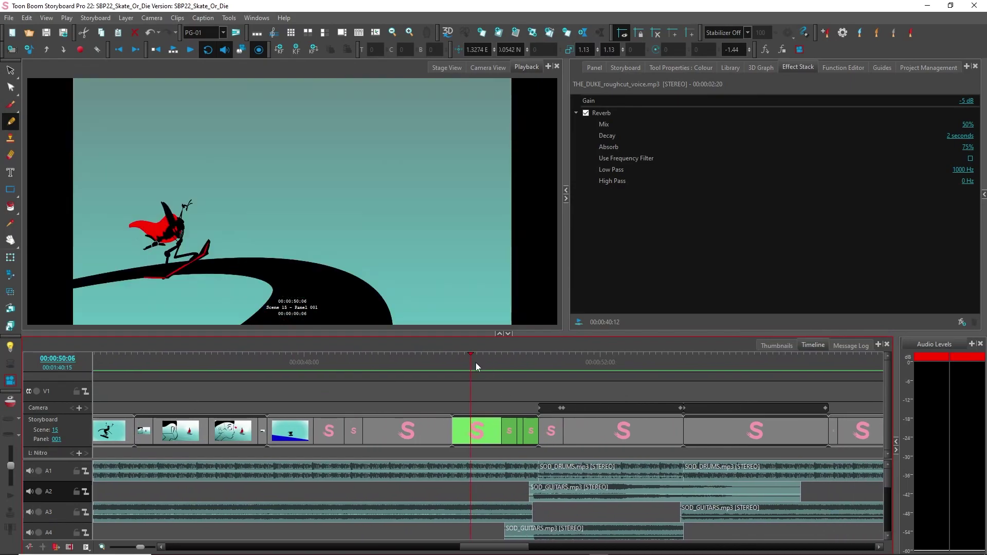
{"action": "left_click_drag", "start_coordinate": [469, 360], "coordinate": [512, 361]}
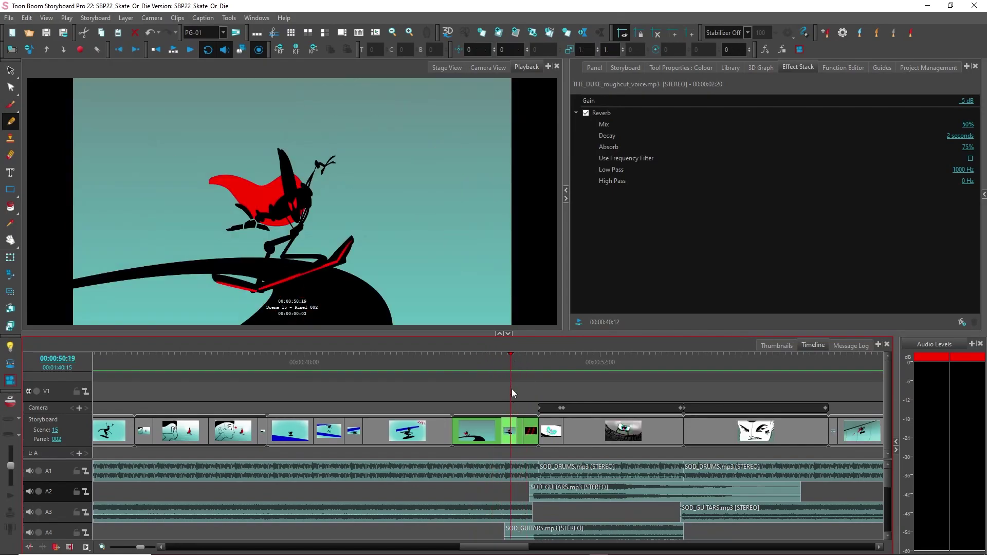
{"action": "left_click", "coordinate": [482, 67]}
{"action": "left_click", "coordinate": [477, 117]}
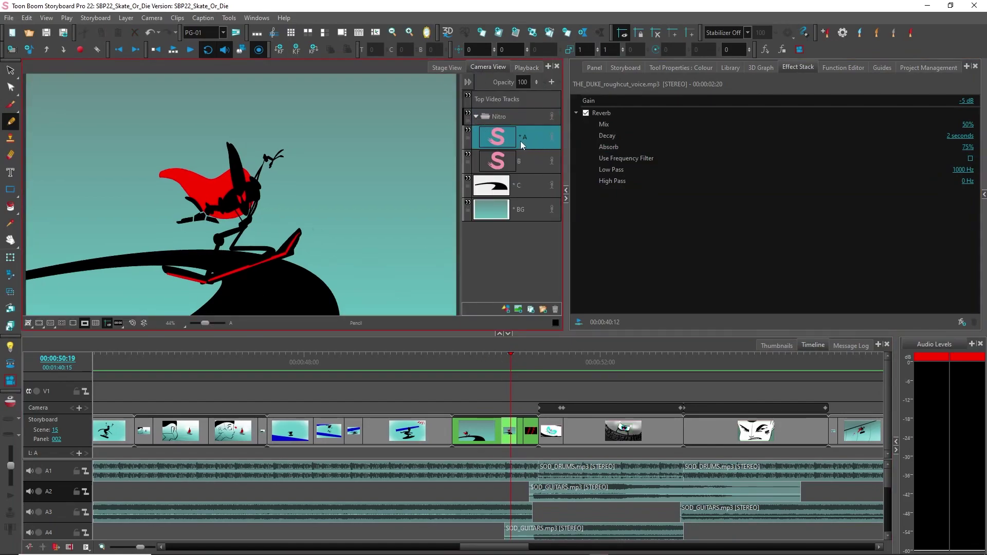
{"action": "left_click", "coordinate": [528, 162]}
{"action": "right_click", "coordinate": [522, 160]}
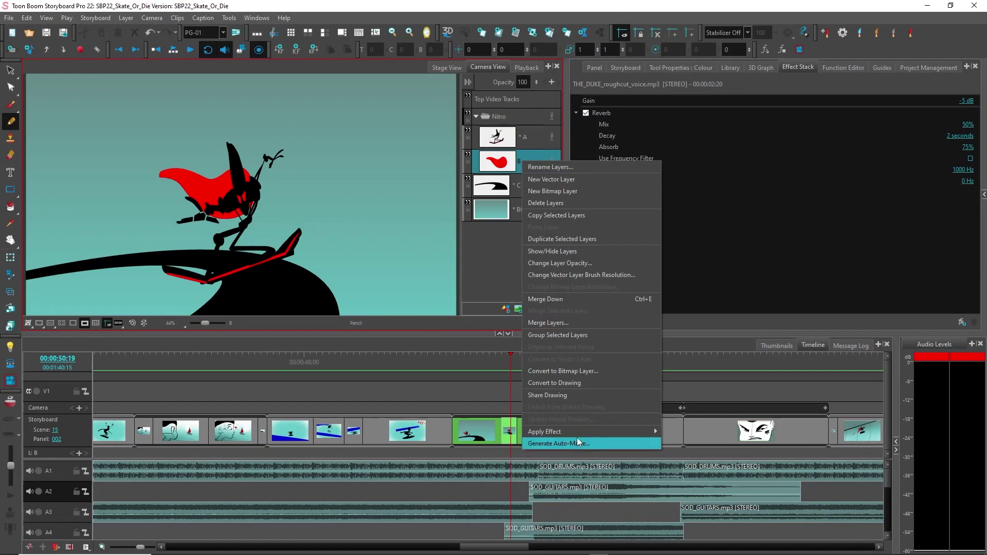
{"action": "mouse_move", "coordinate": [654, 432]}
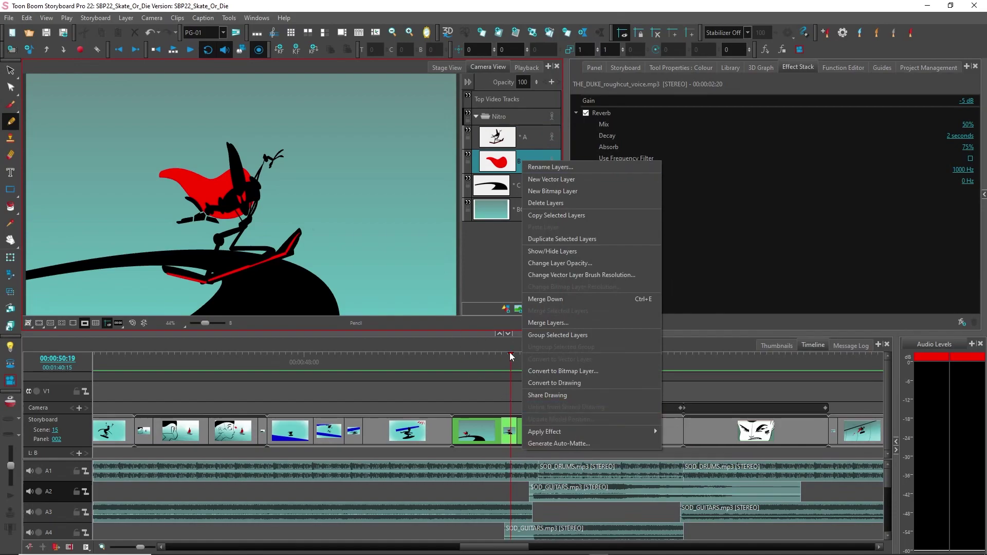
{"action": "left_click", "coordinate": [210, 186]}
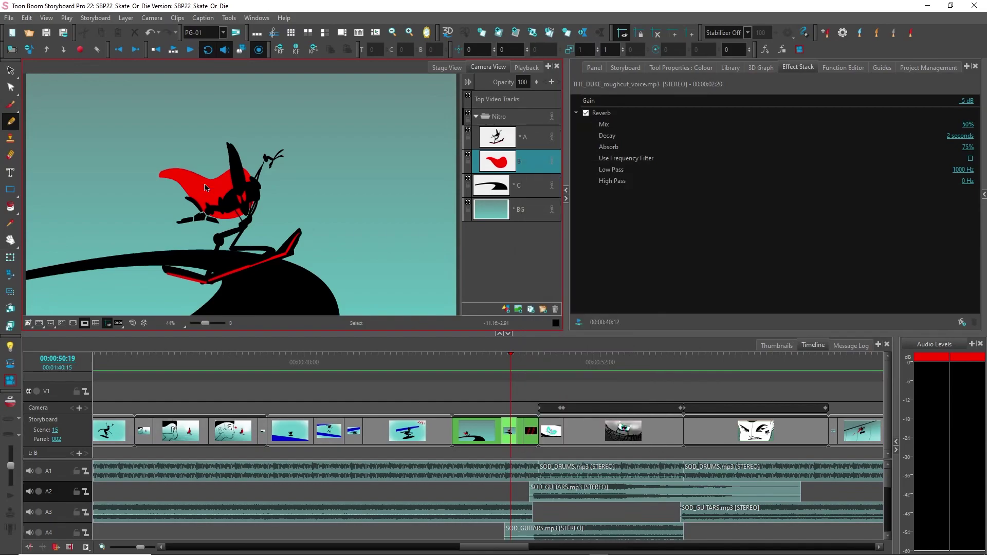
Step: Apply a Directional Blur with length 20 and angle 239 to cape layer B, previewing different angles and accepting the bitmap conversion
{"action": "right_click", "coordinate": [526, 167]}
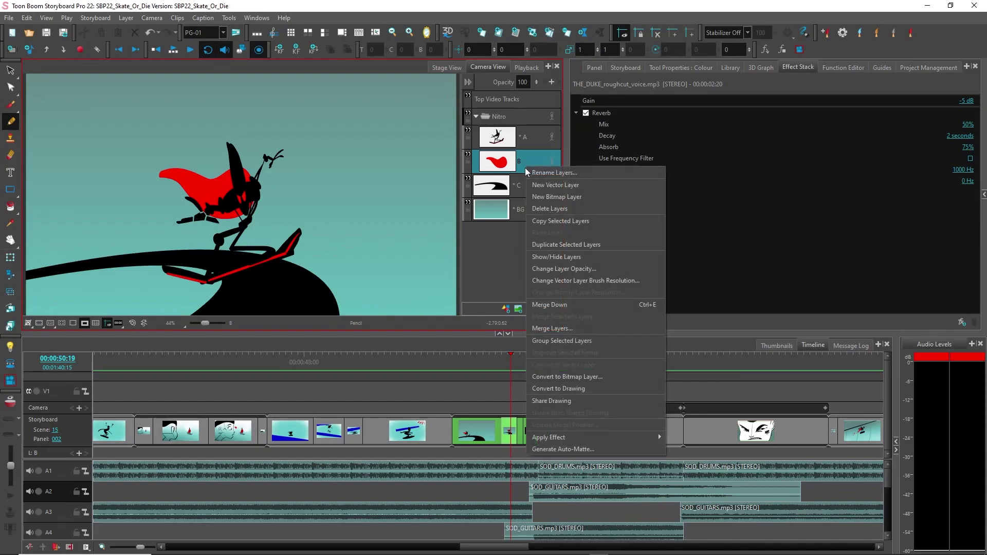
{"action": "mouse_move", "coordinate": [588, 437]}
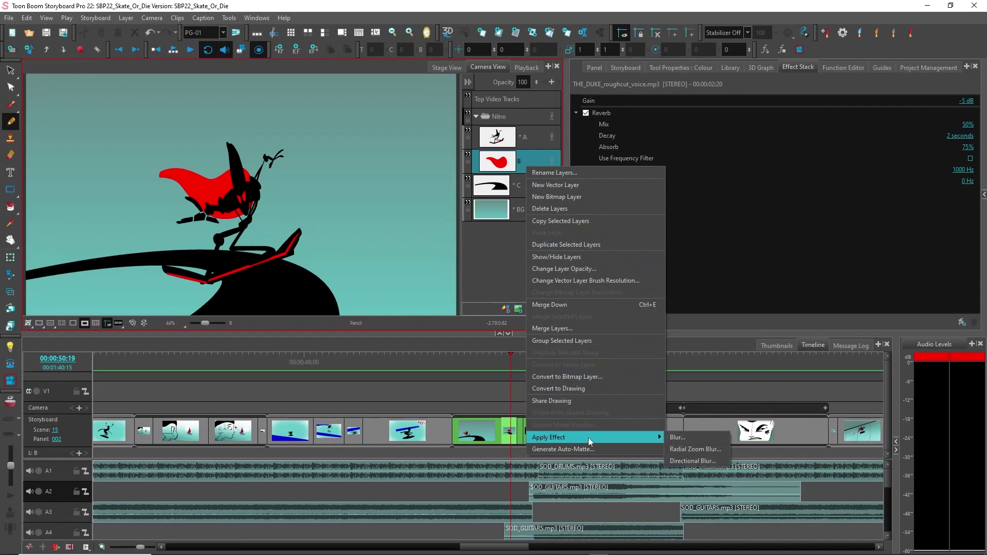
{"action": "left_click", "coordinate": [685, 461]}
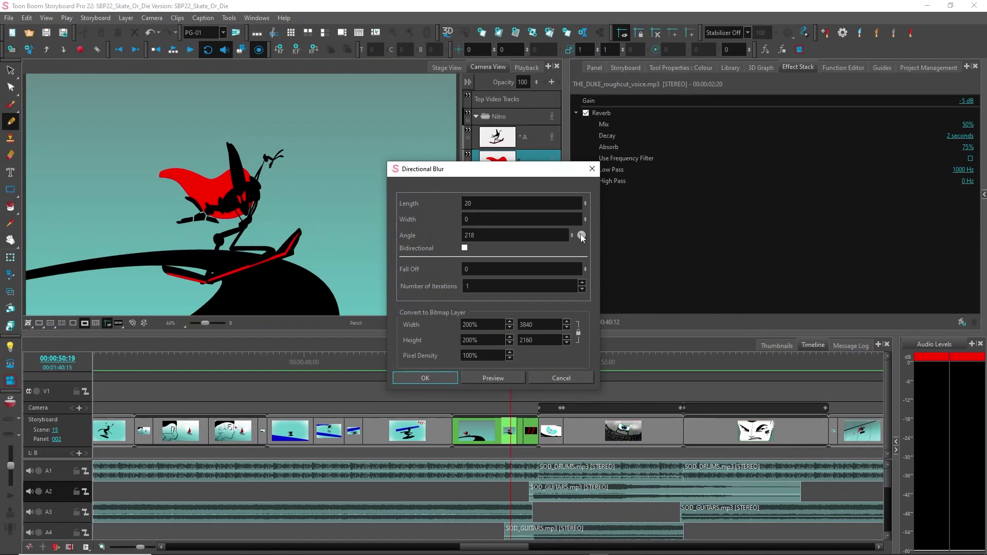
{"action": "left_click_drag", "start_coordinate": [581, 238], "coordinate": [579, 238]}
{"action": "left_click", "coordinate": [495, 378]}
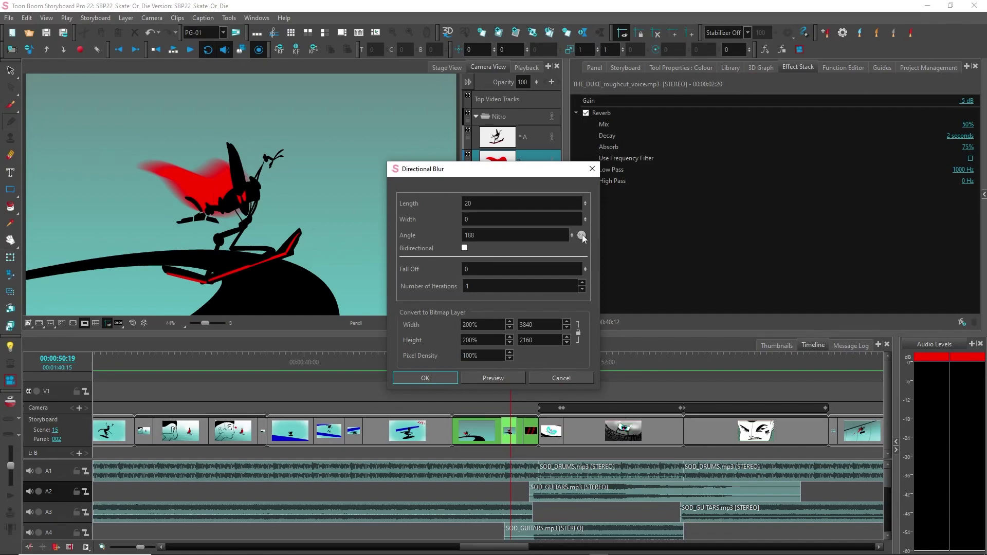
{"action": "left_click_drag", "start_coordinate": [582, 237], "coordinate": [582, 237]}
{"action": "left_click", "coordinate": [499, 380]}
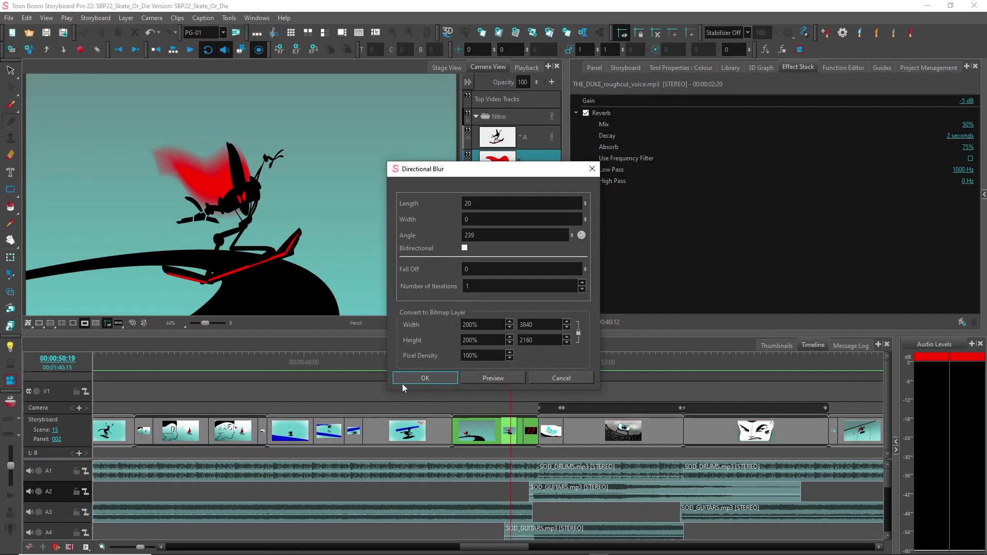
{"action": "left_click", "coordinate": [433, 379]}
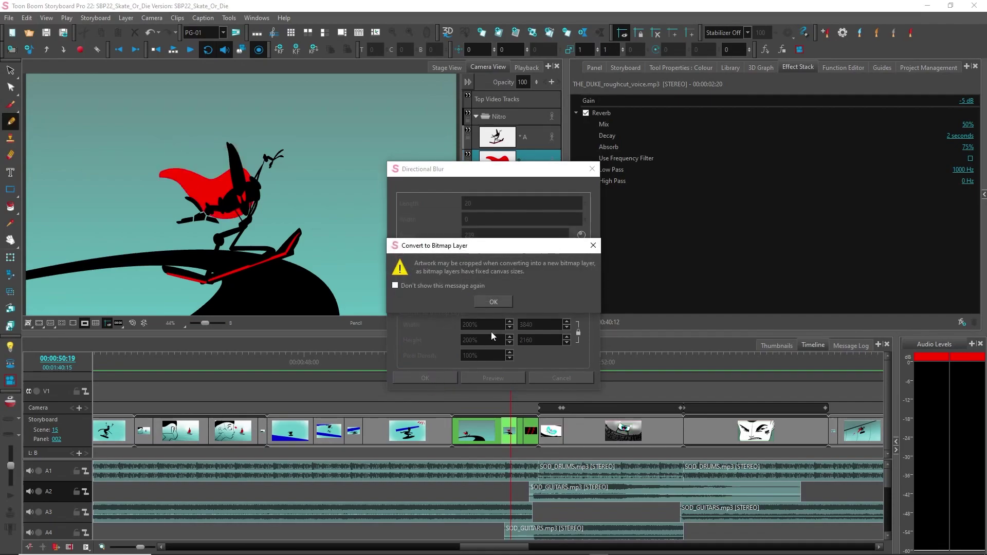
{"action": "left_click", "coordinate": [496, 301]}
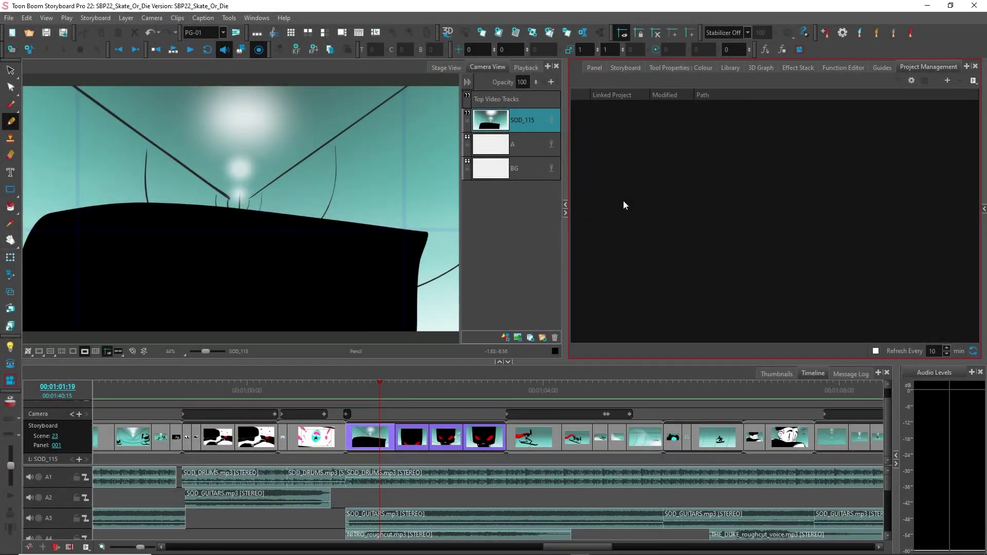
Step: Go to scene 23 panel 004 and play the scene's panels in a loop to review them
{"action": "left_click", "coordinate": [439, 399]}
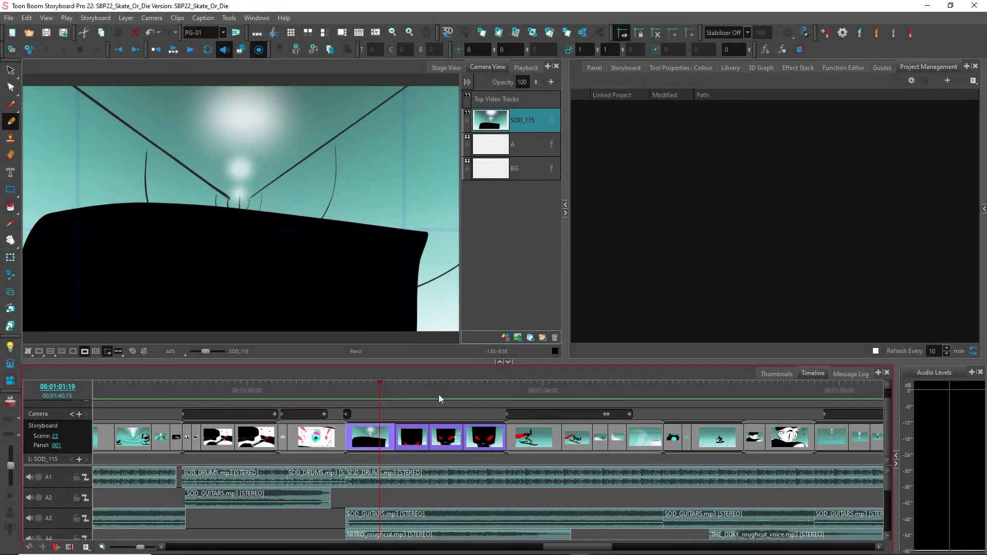
{"action": "left_click", "coordinate": [368, 412]}
{"action": "left_click", "coordinate": [380, 433]}
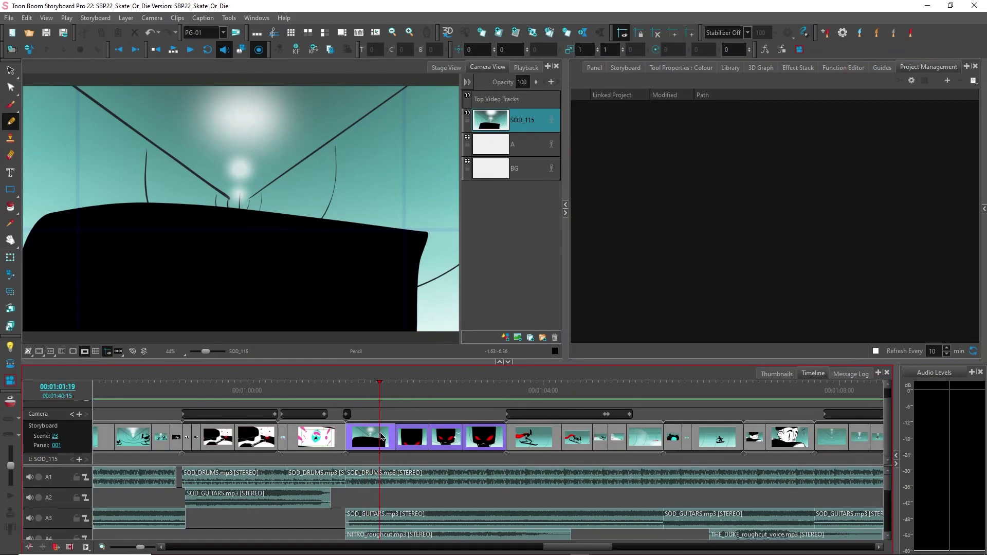
{"action": "left_click", "coordinate": [484, 443]}
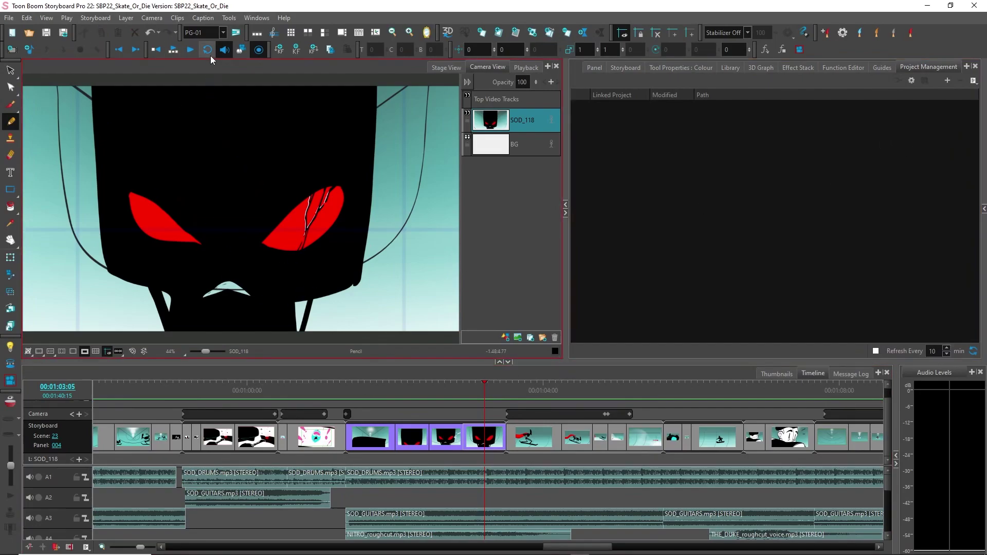
{"action": "left_click", "coordinate": [174, 51]}
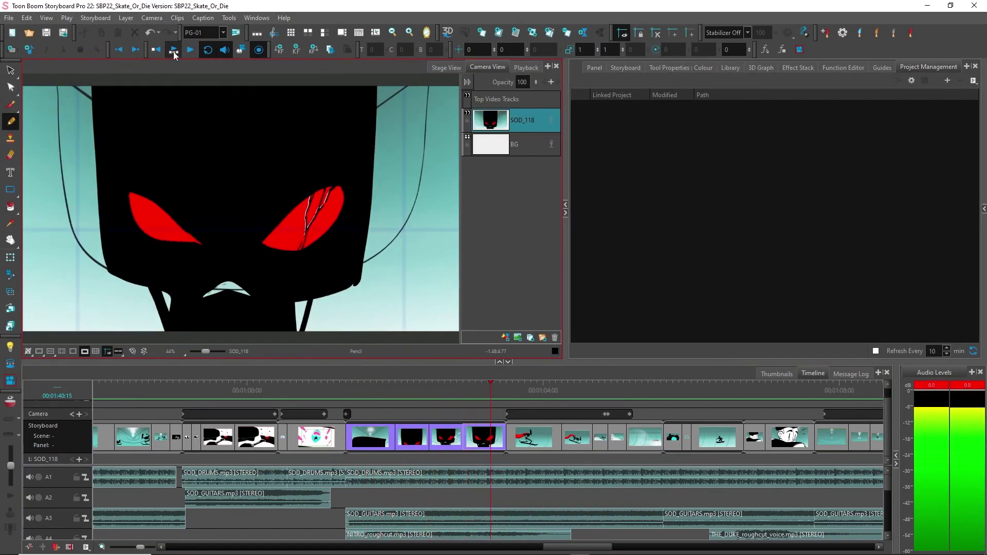
{"action": "left_click", "coordinate": [174, 52]}
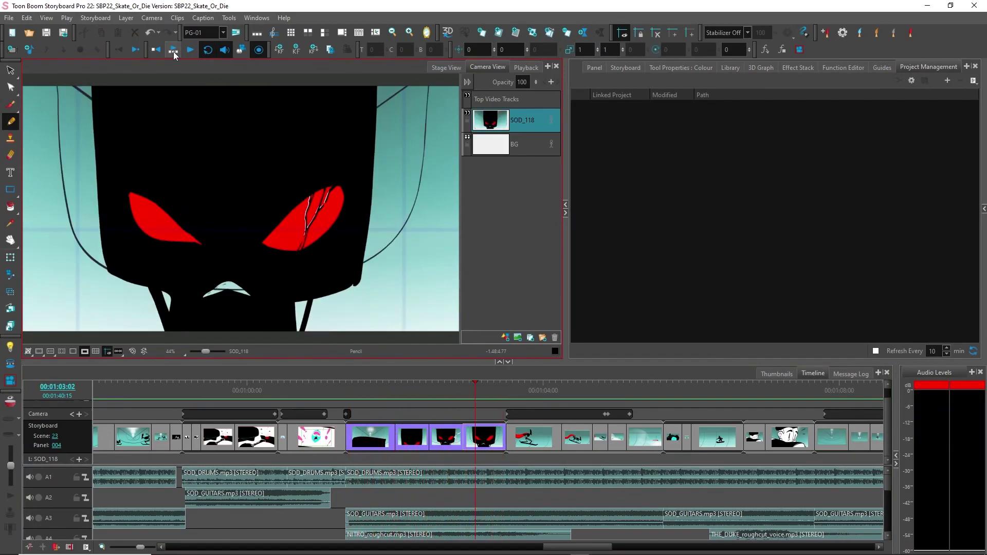
{"action": "mouse_move", "coordinate": [474, 387]}
{"action": "left_mouse_down"}
{"action": "mouse_move", "coordinate": [374, 386]}
{"action": "mouse_move", "coordinate": [478, 393]}
{"action": "left_mouse_up"}
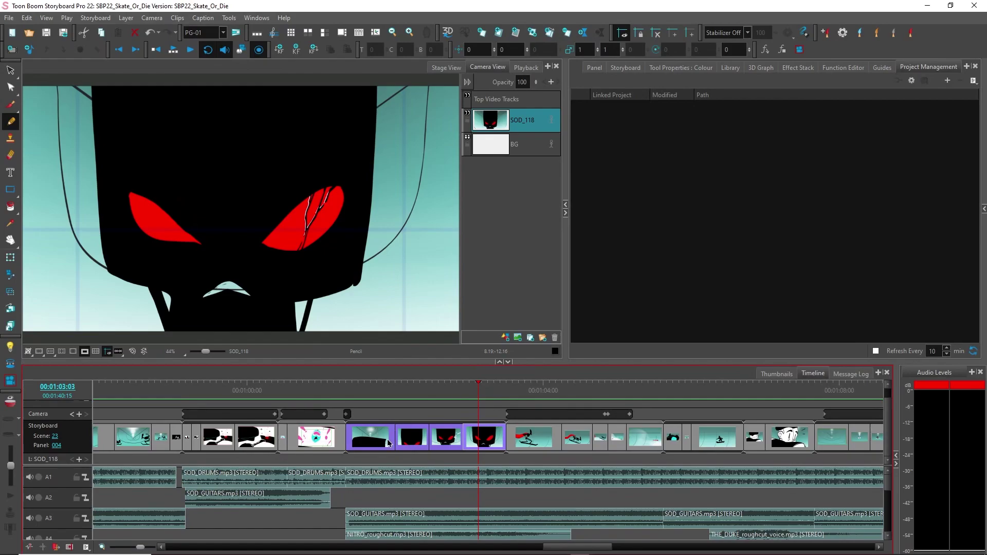
Step: Turn on Auto Tracking Mode for tracking storyboard changes
{"action": "left_click", "coordinate": [95, 17]}
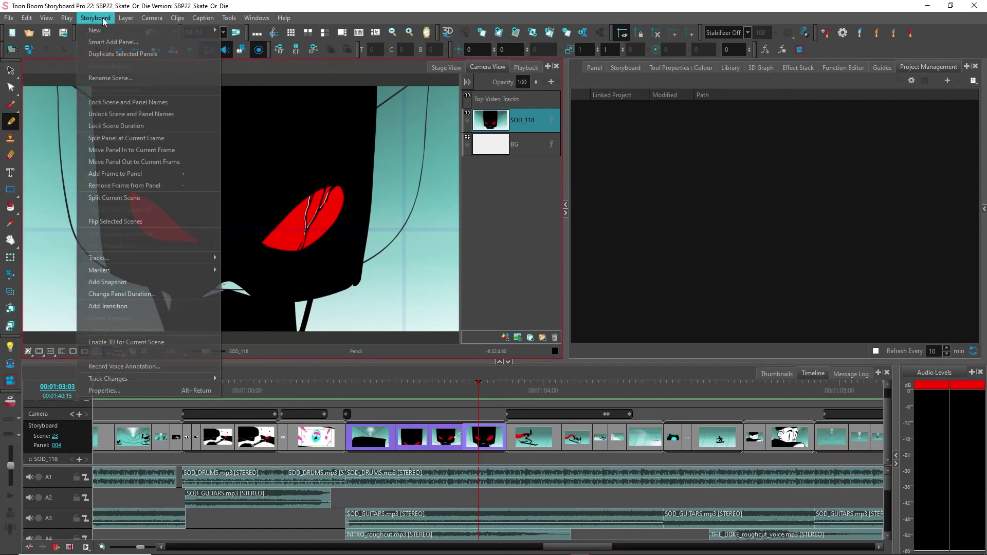
{"action": "mouse_move", "coordinate": [155, 378]}
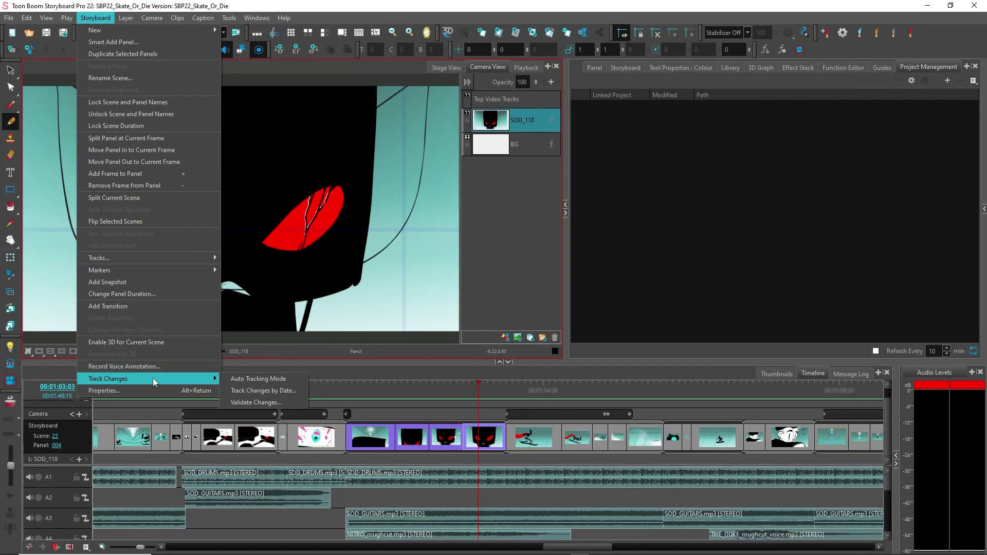
{"action": "left_click", "coordinate": [271, 378]}
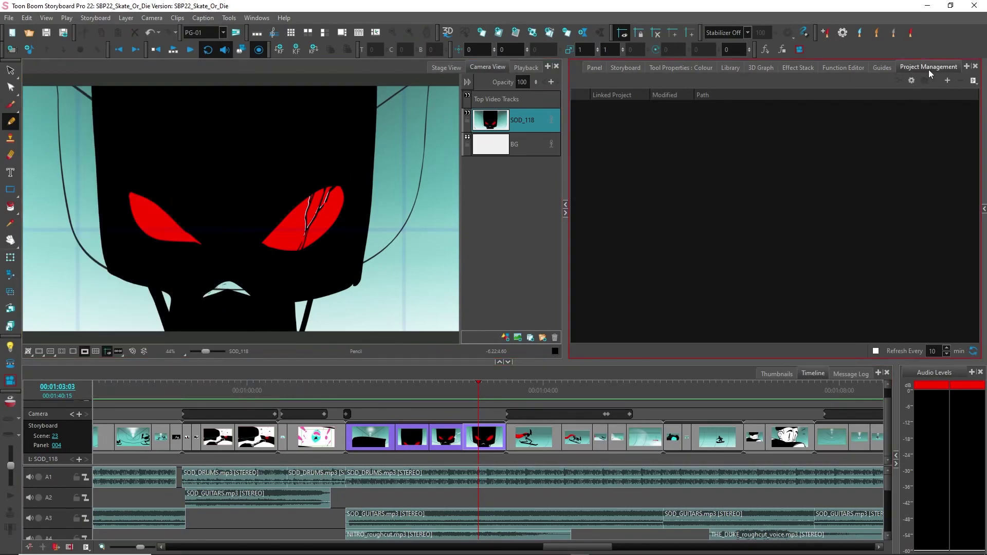
Step: Extract scene 23 from the storyboard into a new linked project named Sc_023, keeping the scene in the current project
{"action": "left_click", "coordinate": [974, 81]}
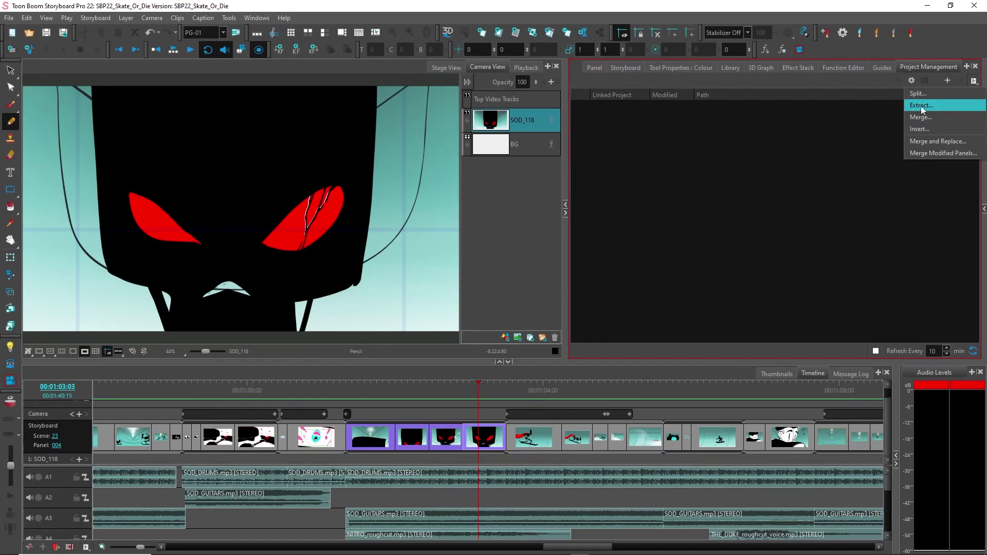
{"action": "left_click", "coordinate": [952, 104]}
{"action": "left_click", "coordinate": [508, 296]}
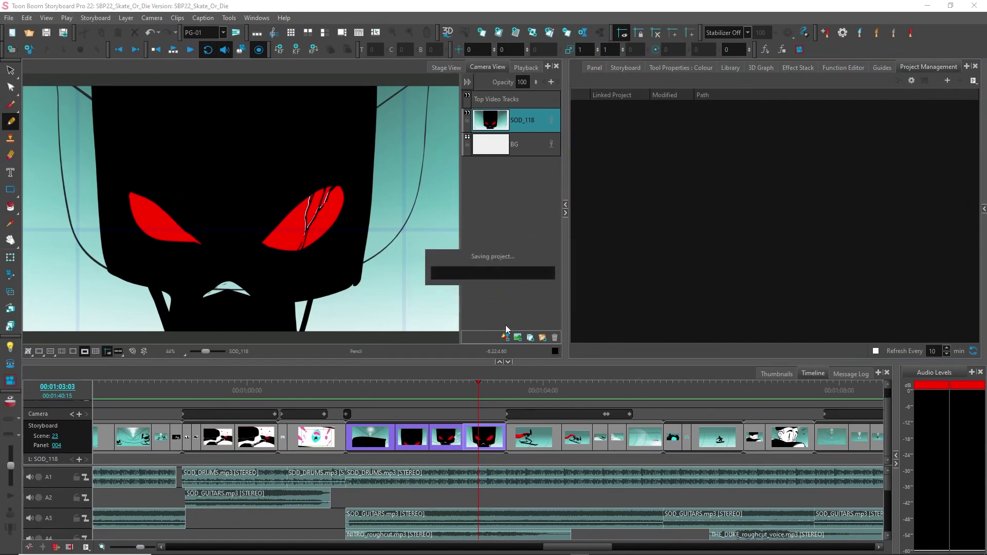
{"action": "left_click_drag", "start_coordinate": [607, 181], "coordinate": [609, 206]}
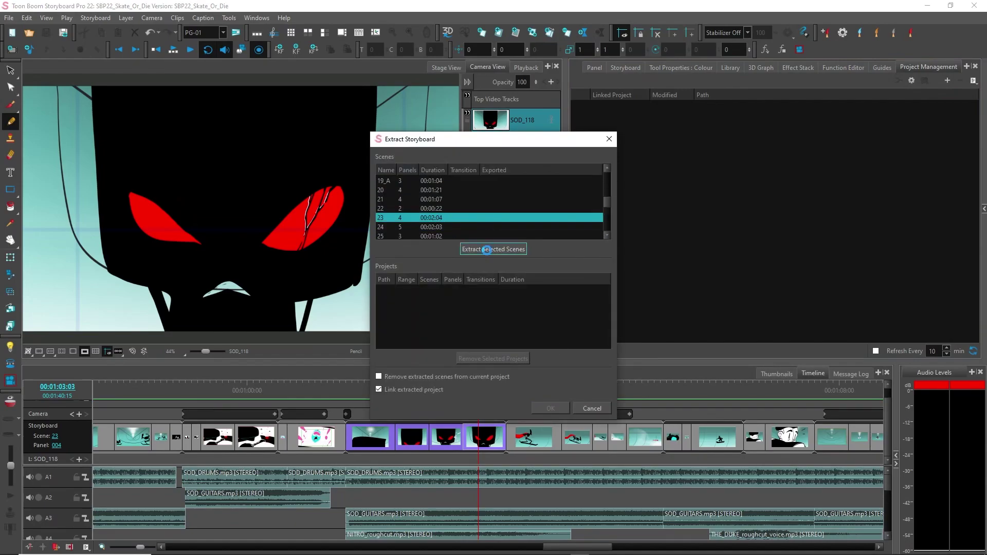
{"action": "left_click", "coordinate": [488, 250]}
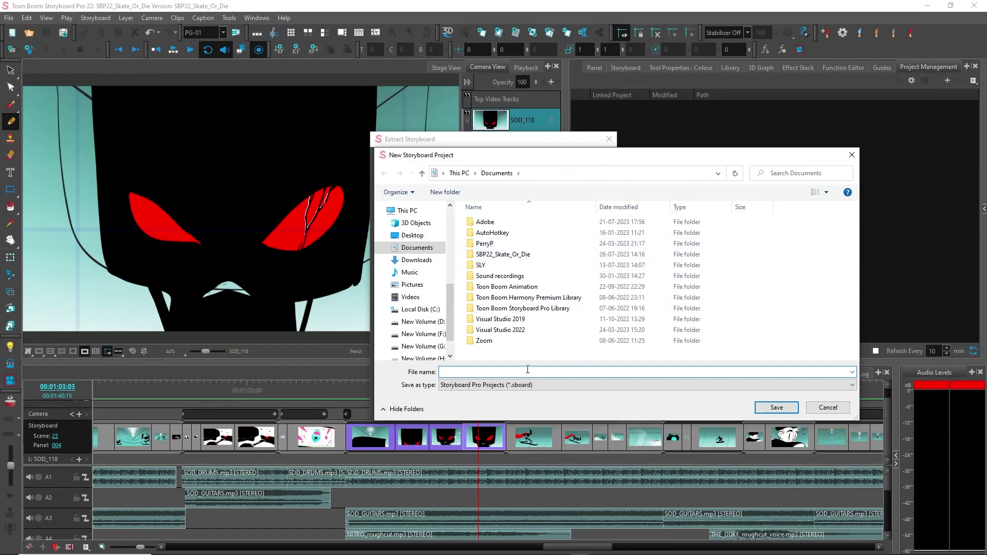
{"action": "type", "text": "Sc_023"}
{"action": "left_click", "coordinate": [776, 407]}
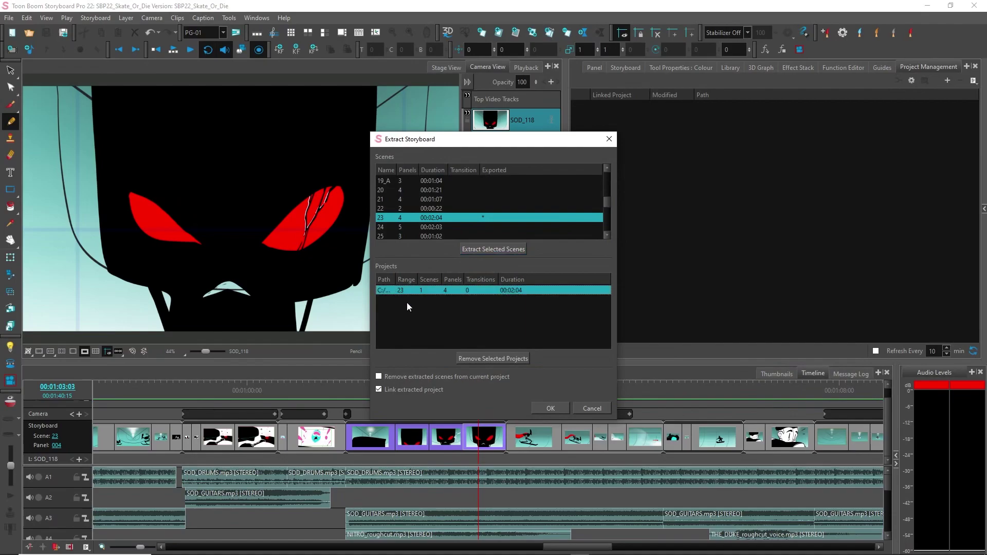
{"action": "left_click", "coordinate": [555, 410]}
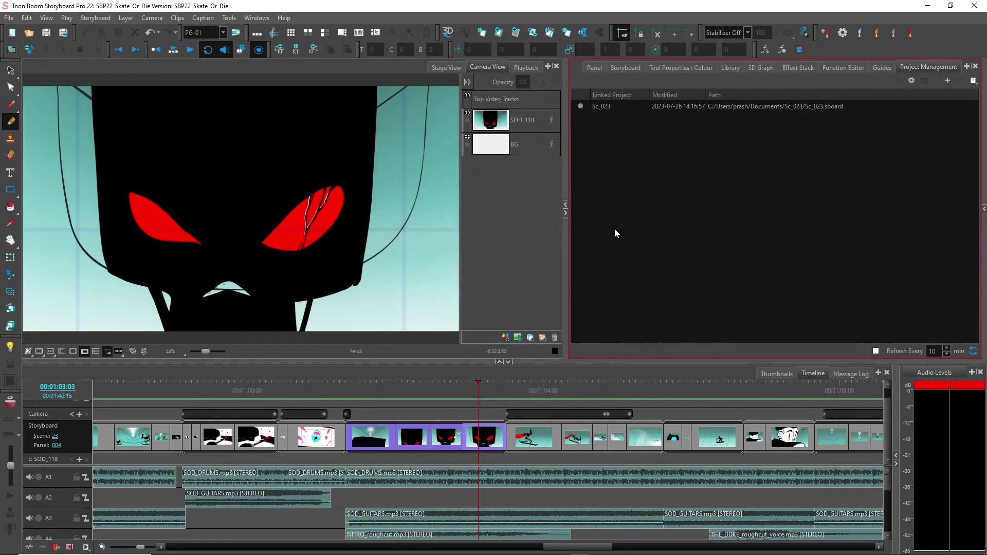
Step: Locate the linked project Sc_023 in its Documents folder and open Sc_023.sboard in Storyboard Pro
{"action": "left_click", "coordinate": [702, 106]}
{"action": "double_click", "coordinate": [827, 106]}
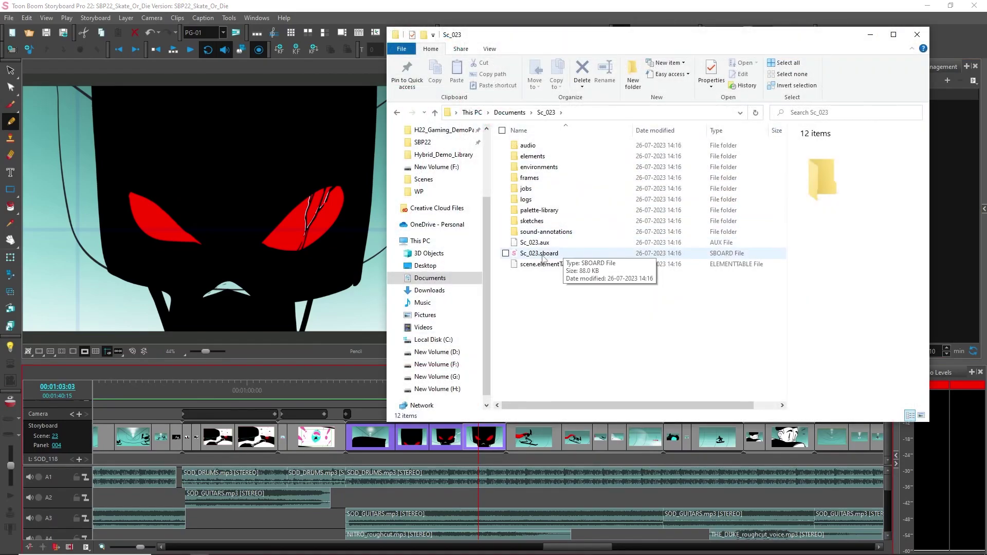
{"action": "left_click", "coordinate": [539, 256]}
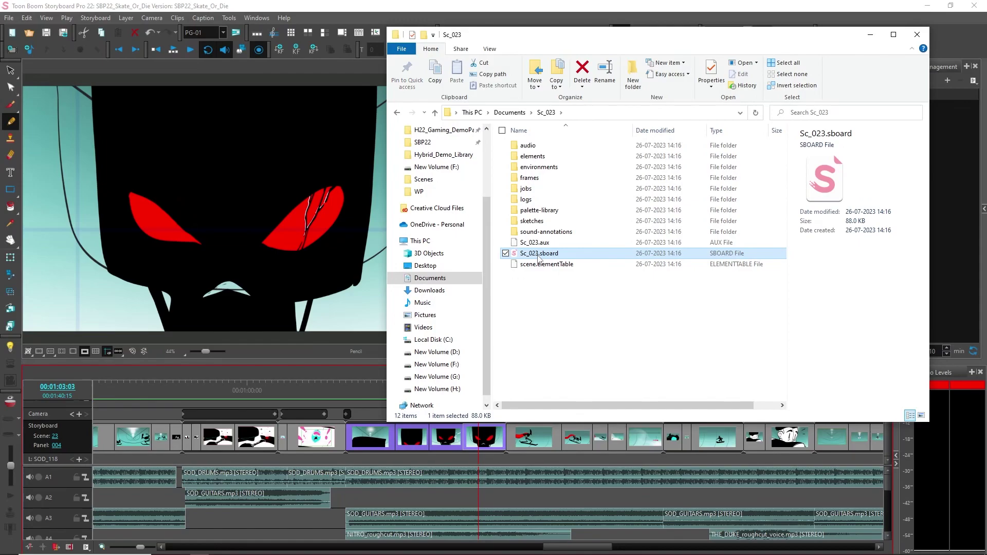
{"action": "double_click", "coordinate": [538, 255]}
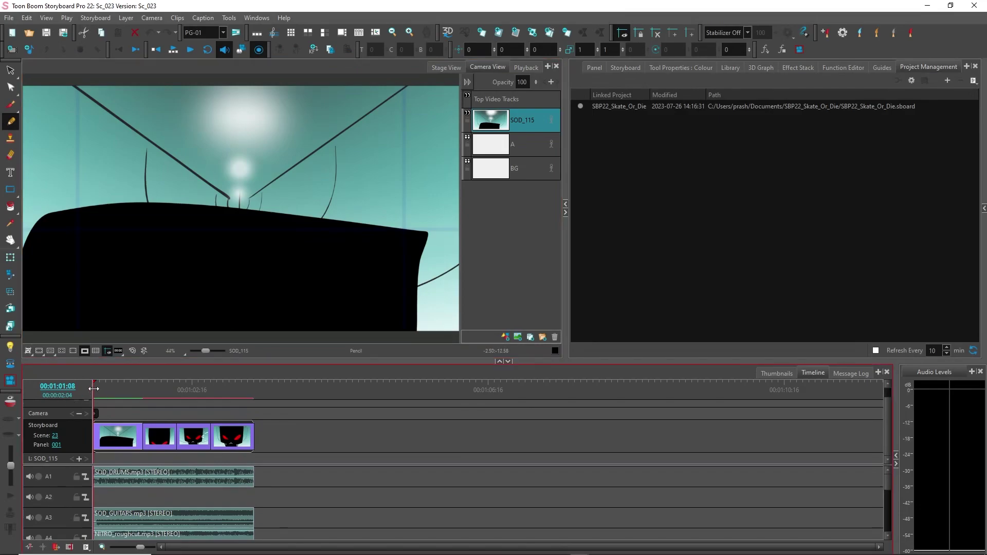
Step: Paint black over the upper part of the cracked red eye in scene 23 panel 004 with the Brush, and save the project
{"action": "left_click_drag", "start_coordinate": [93, 389], "coordinate": [227, 392]}
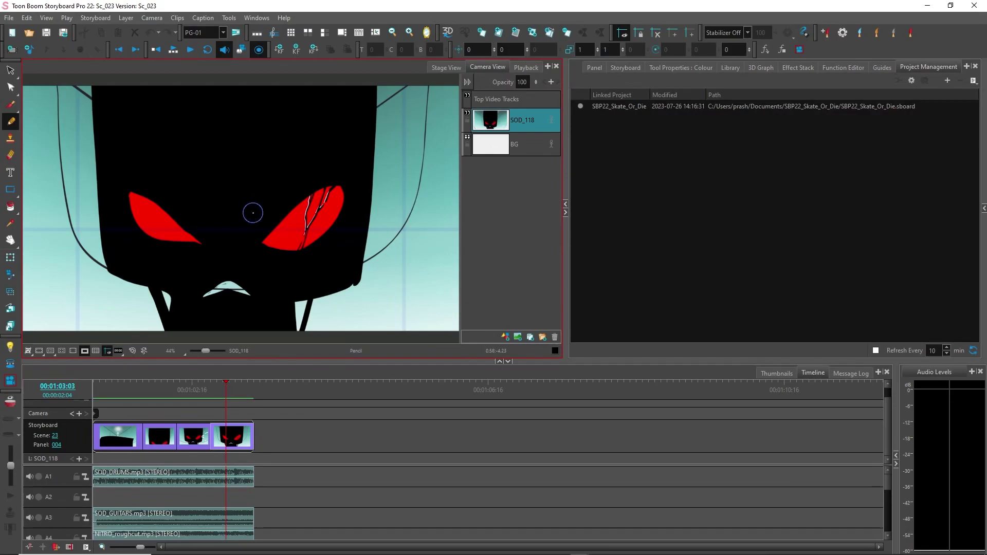
{"action": "left_click", "coordinate": [10, 223]}
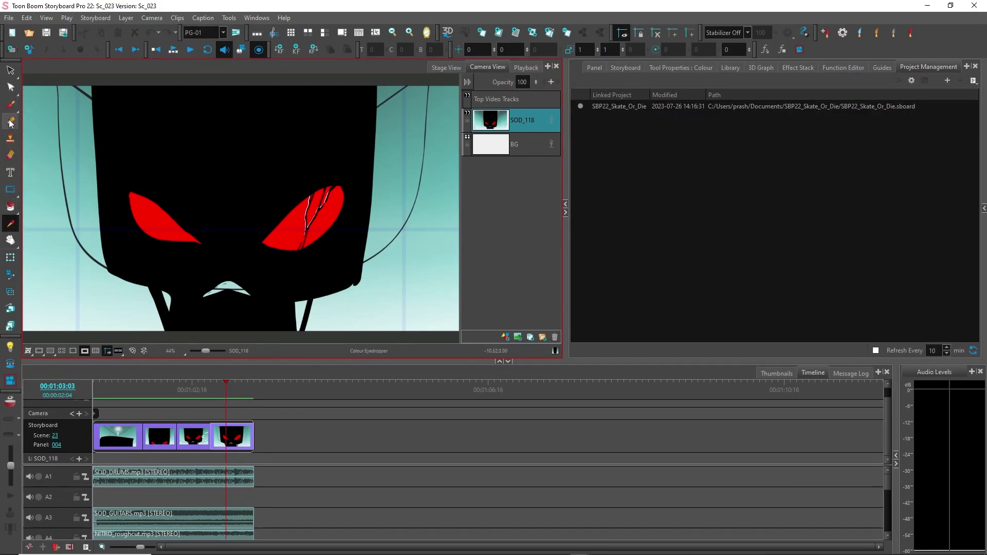
{"action": "left_click", "coordinate": [10, 104]}
{"action": "mouse_move", "coordinate": [253, 225]}
{"action": "left_mouse_down"}
{"action": "mouse_move", "coordinate": [346, 185]}
{"action": "mouse_move", "coordinate": [253, 222]}
{"action": "left_mouse_up"}
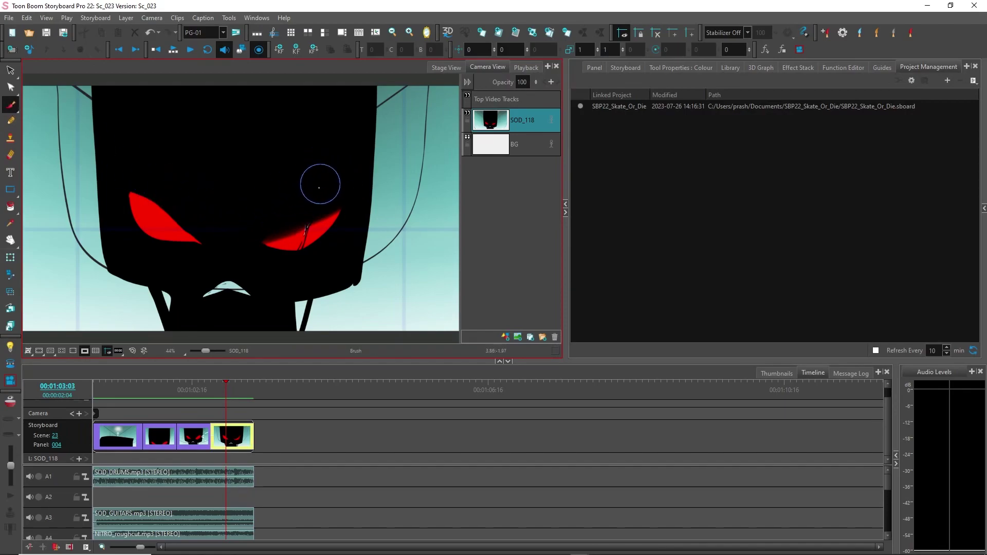
{"action": "left_click", "coordinate": [242, 446]}
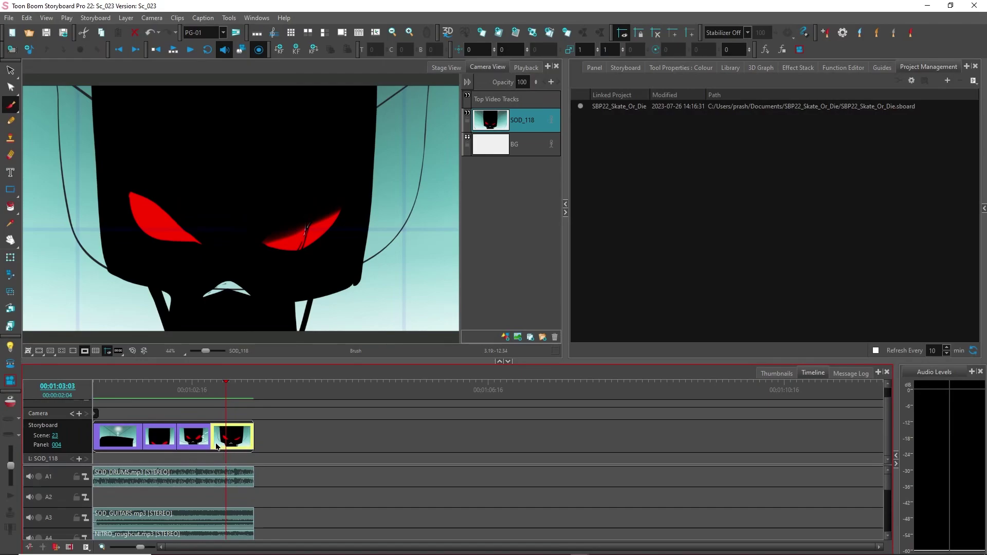
{"action": "left_click", "coordinate": [46, 34]}
Step: Add the note "Close the eye a little bit more" to the tracked change on panel 004 and save the project
{"action": "left_click", "coordinate": [95, 20]}
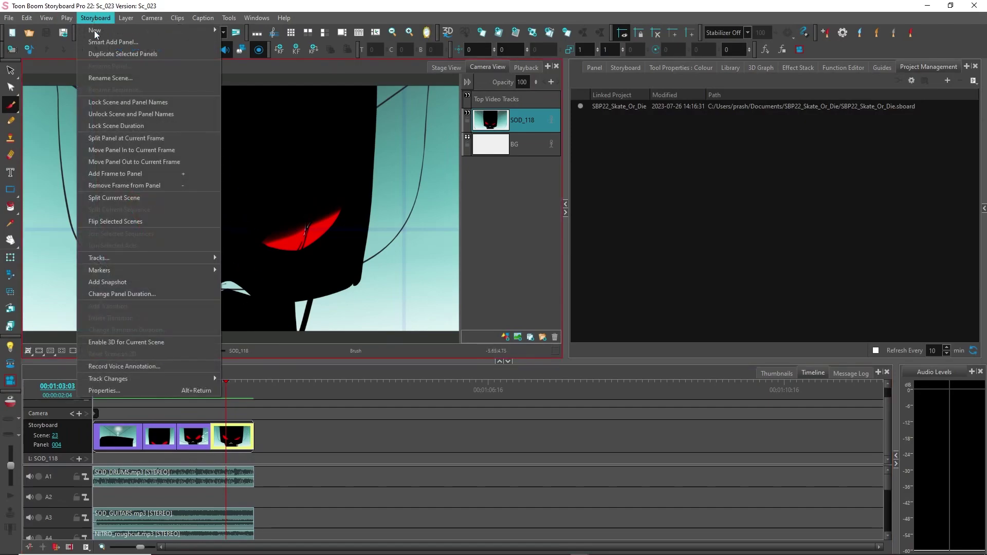
{"action": "mouse_move", "coordinate": [120, 381]}
{"action": "left_click", "coordinate": [252, 405]}
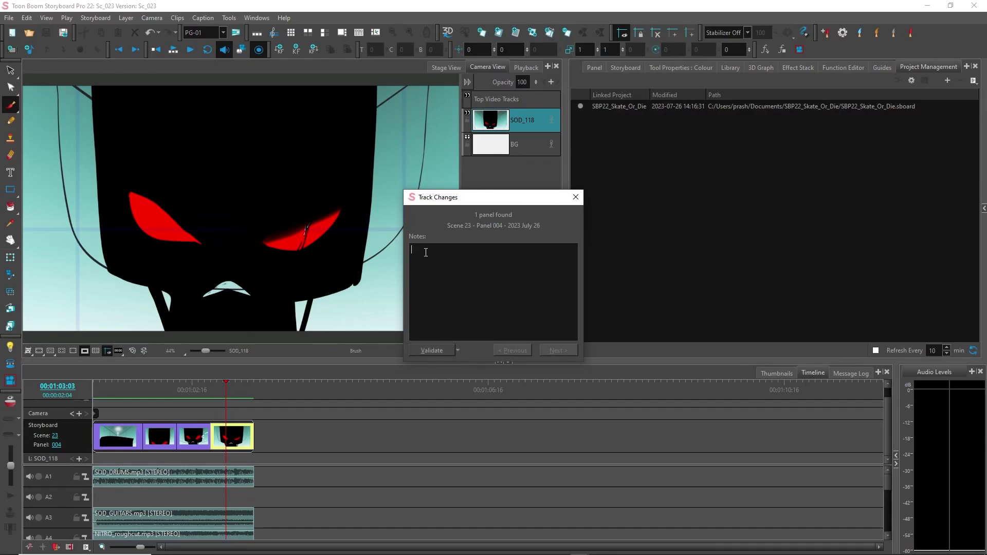
{"action": "type", "text": "Close the eye a little bit more"}
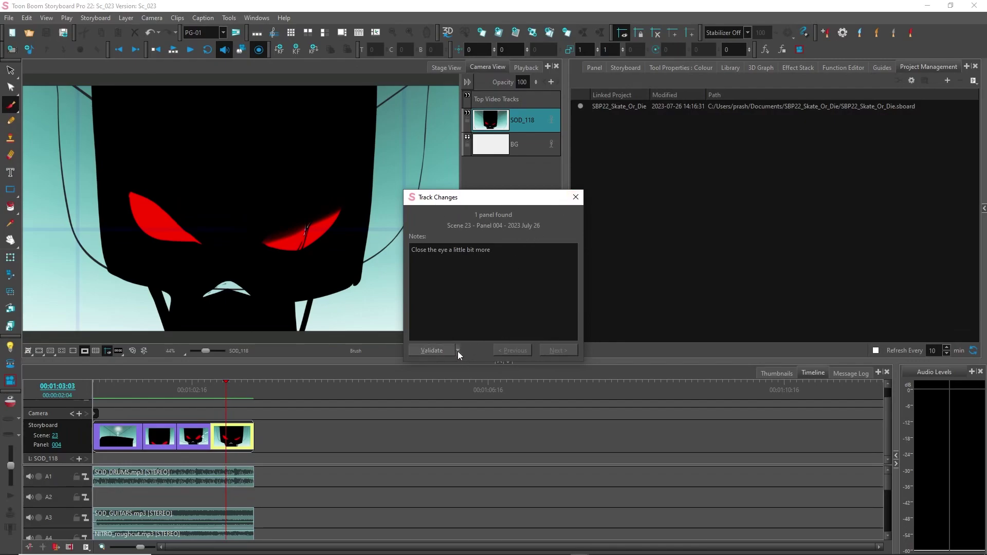
{"action": "left_click", "coordinate": [574, 198]}
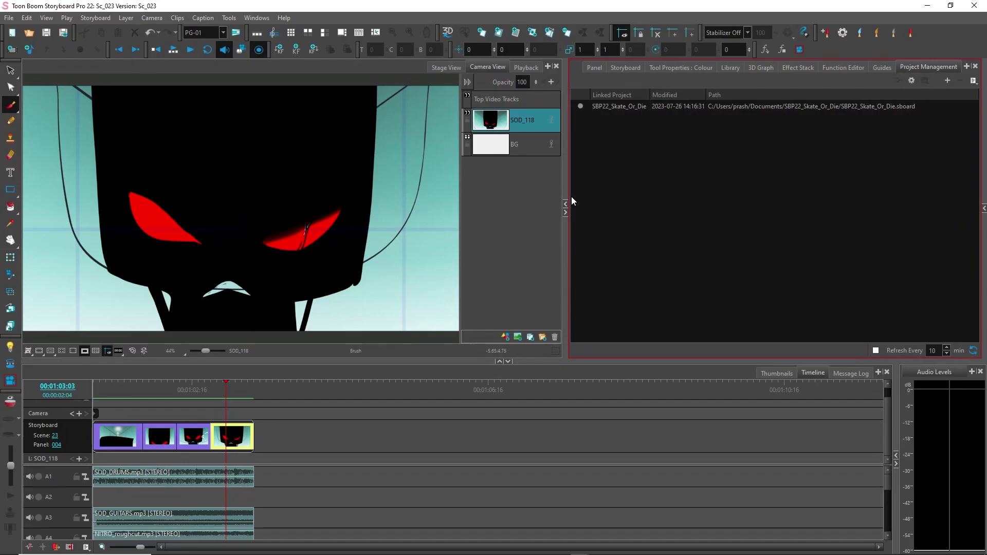
{"action": "left_click", "coordinate": [46, 34]}
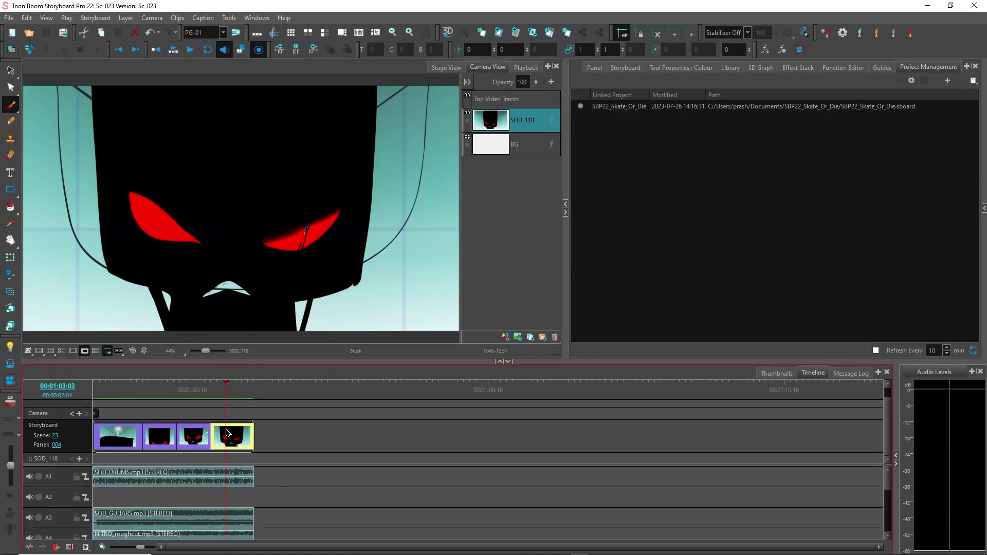
Step: Read the tracked change note on panel 004, and brush more black over the cracked eye to close it further
{"action": "left_click", "coordinate": [95, 17]}
{"action": "mouse_move", "coordinate": [127, 379]}
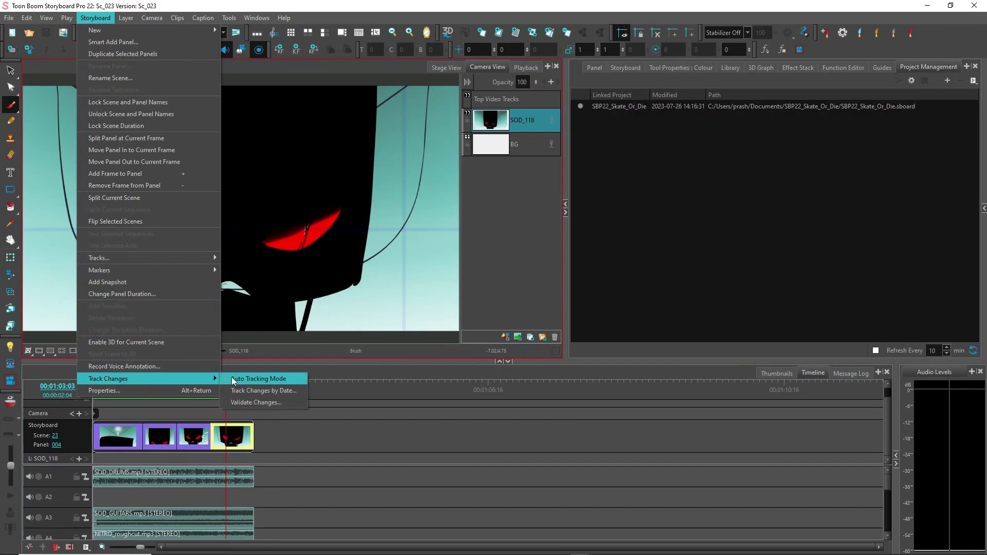
{"action": "left_click", "coordinate": [249, 404]}
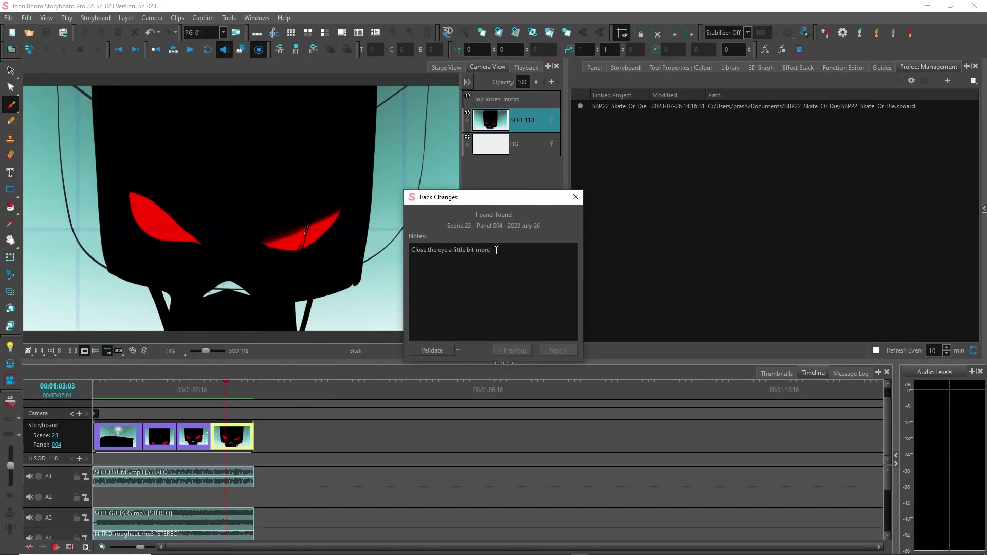
{"action": "left_click", "coordinate": [575, 197]}
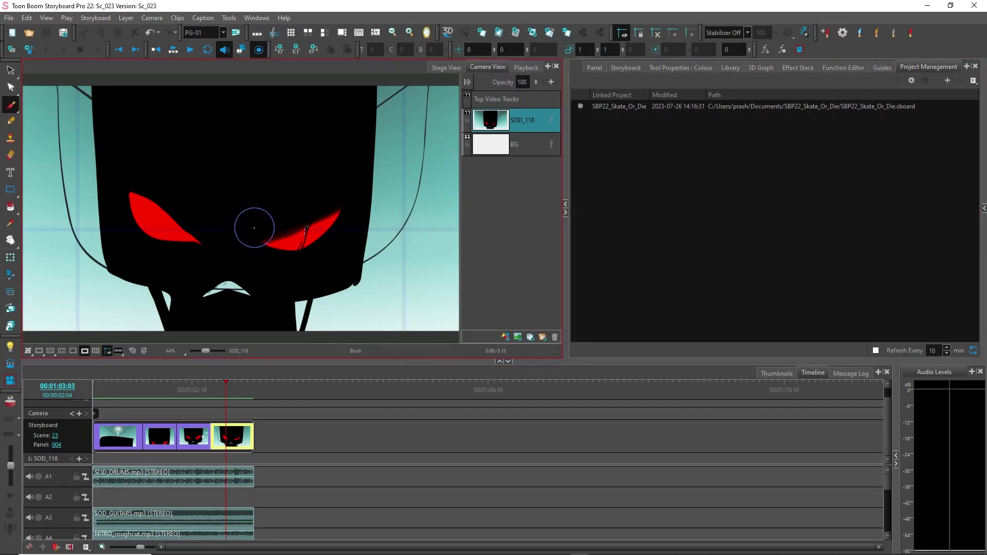
{"action": "left_click_drag", "start_coordinate": [313, 214], "coordinate": [344, 196]}
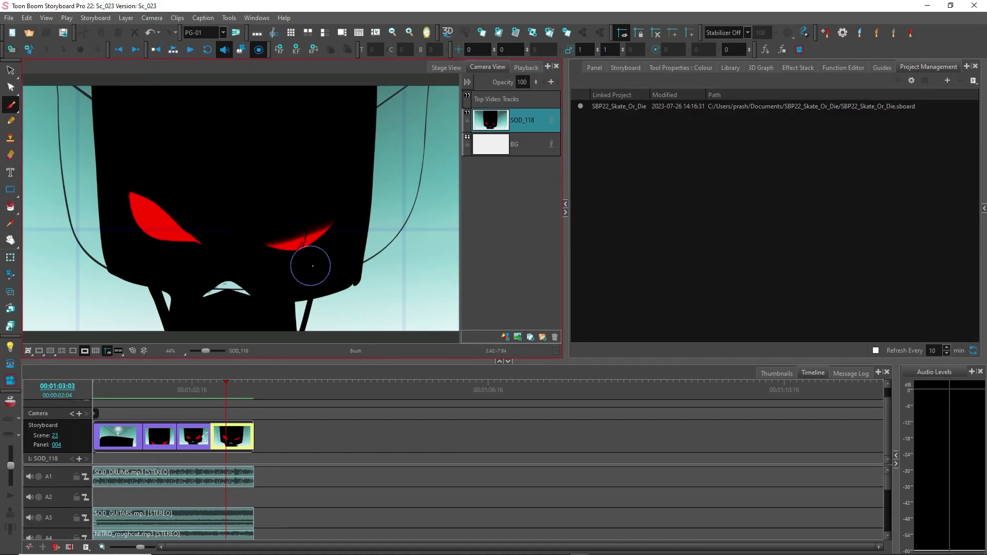
Step: Validate the tracked change on scene 23 panel 004 and save the Sc_023 project
{"action": "left_click", "coordinate": [97, 17]}
{"action": "mouse_move", "coordinate": [128, 379]}
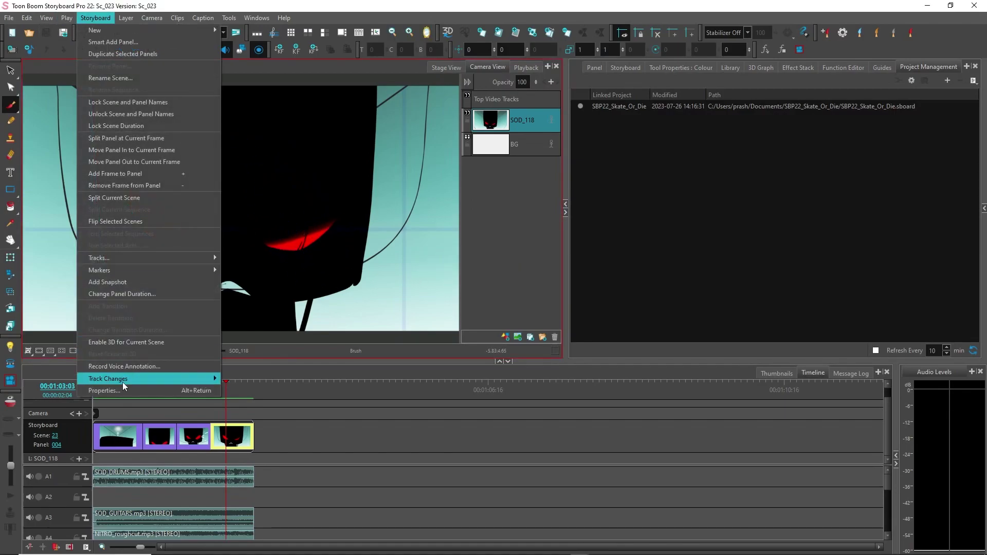
{"action": "left_click", "coordinate": [278, 403]}
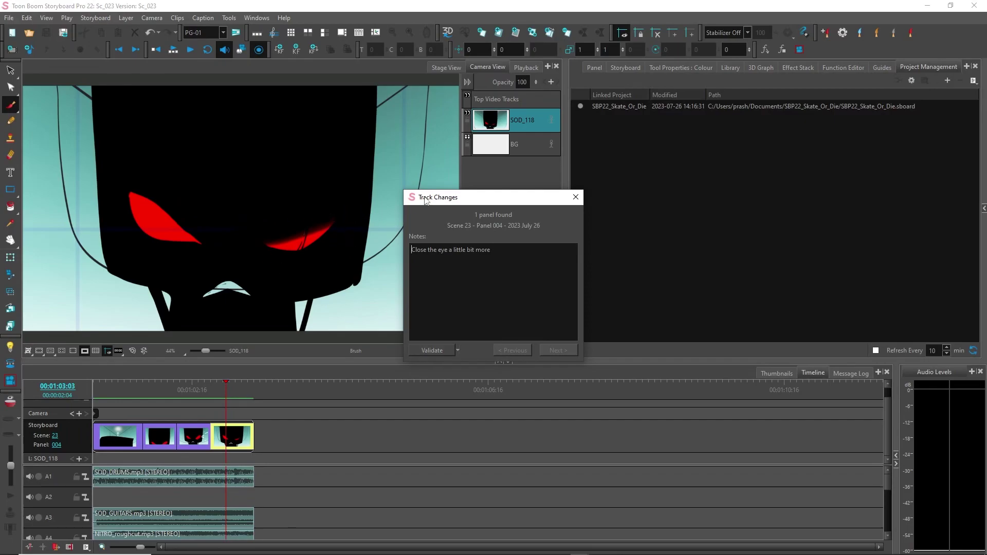
{"action": "left_click", "coordinate": [430, 350]}
{"action": "left_click", "coordinate": [575, 197]}
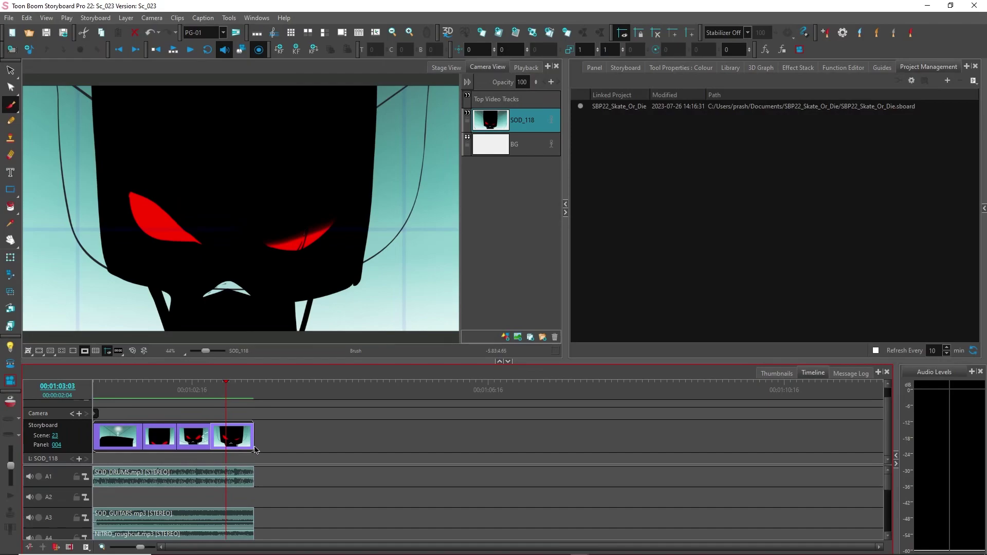
{"action": "left_click", "coordinate": [46, 33]}
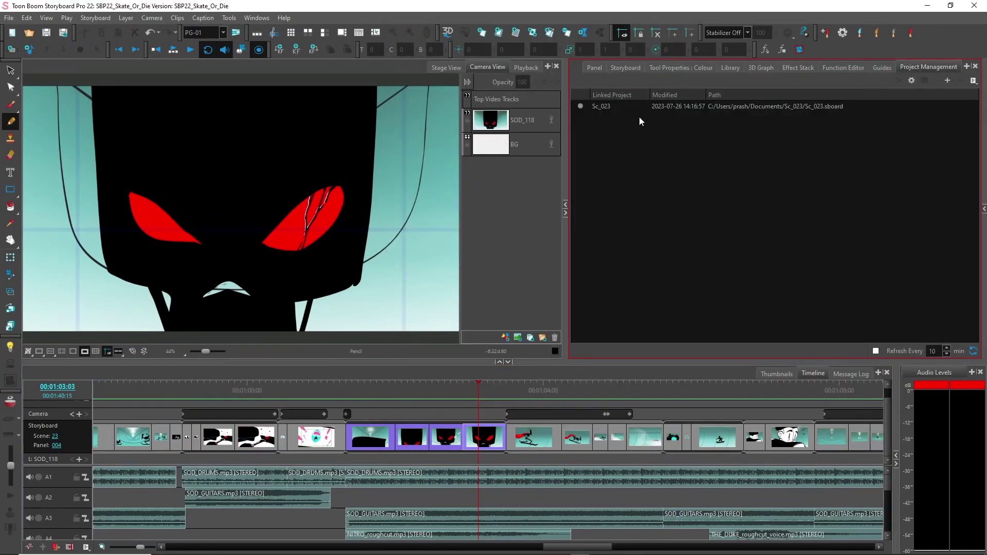
Step: In the main SBP22_Skate_Or_Die project, refresh the linked project Sc_023 and merge it with the Merge Most Recent setting
{"action": "left_click", "coordinate": [642, 107]}
{"action": "left_click", "coordinate": [655, 107]}
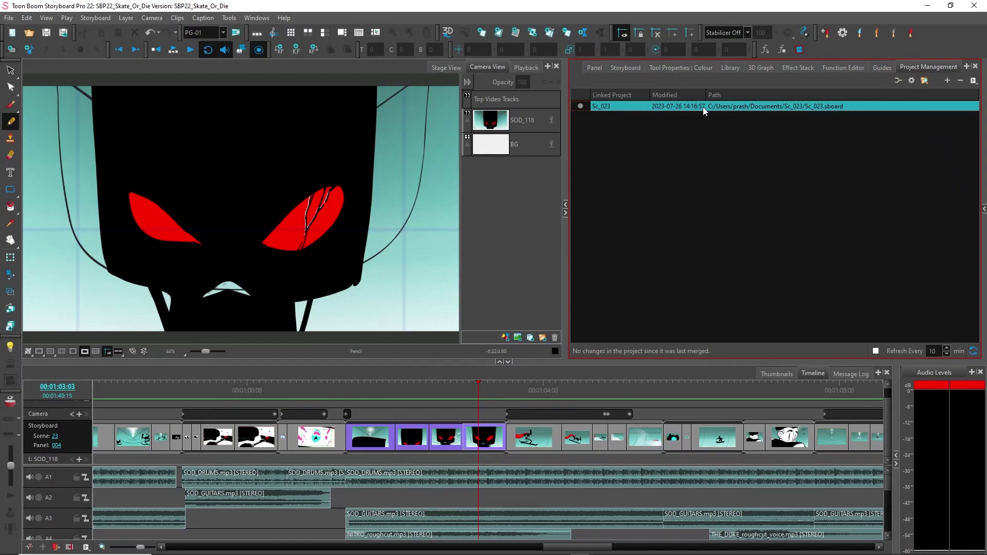
{"action": "left_click", "coordinate": [974, 352]}
{"action": "mouse_move", "coordinate": [581, 112]}
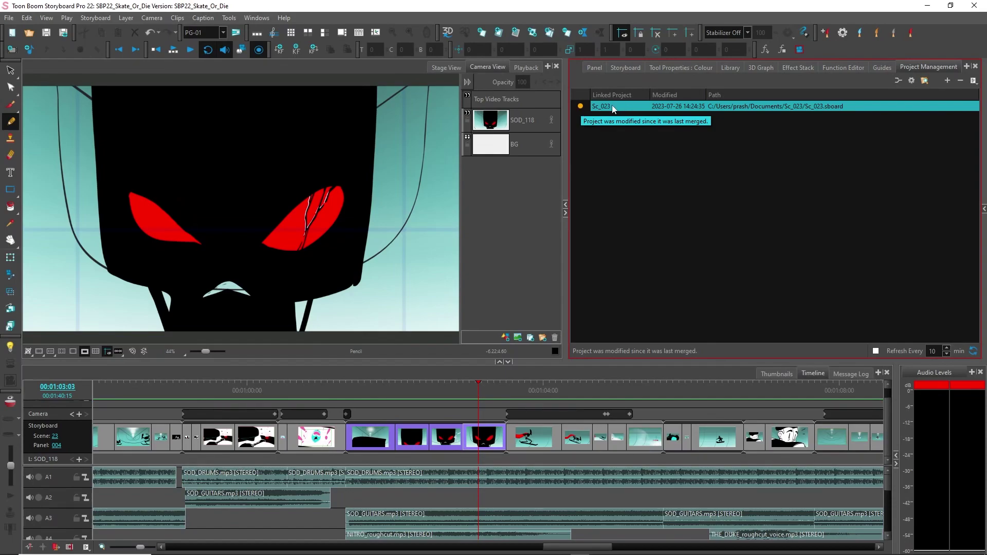
{"action": "left_click", "coordinate": [899, 80]}
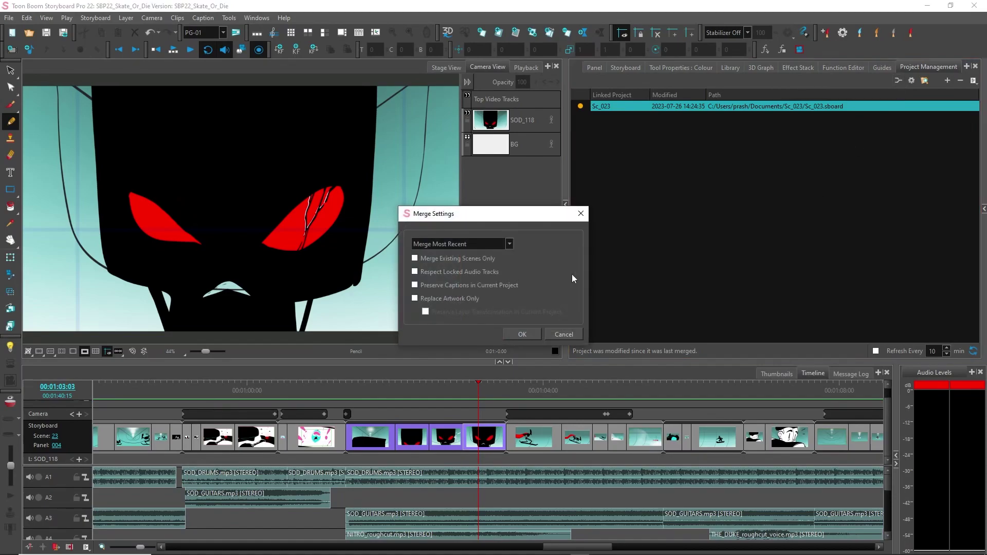
{"action": "left_click", "coordinate": [521, 334]}
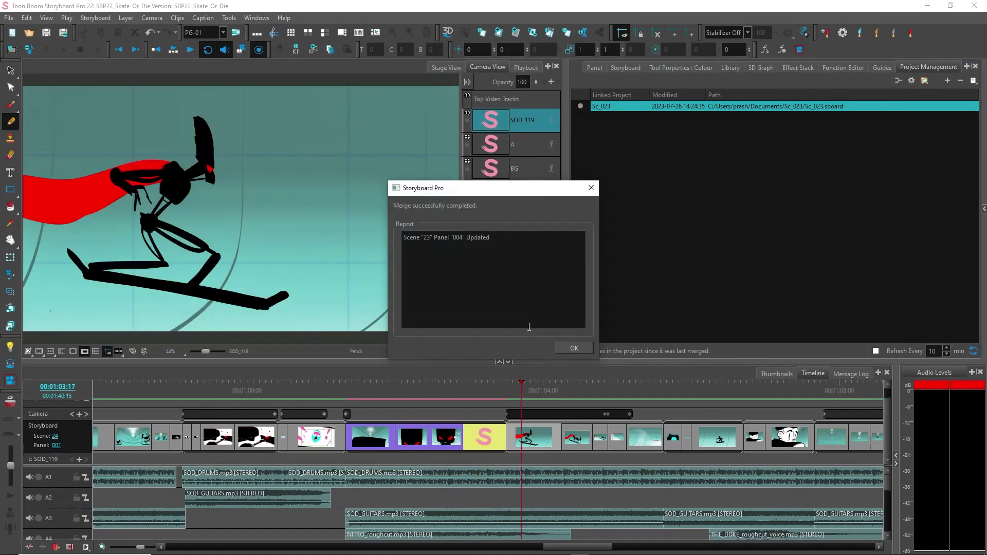
{"action": "left_click", "coordinate": [574, 349]}
Step: Go to scene 23 panel 004 in the main project and validate its merged tracked change
{"action": "left_click_drag", "start_coordinate": [519, 387], "coordinate": [491, 385]}
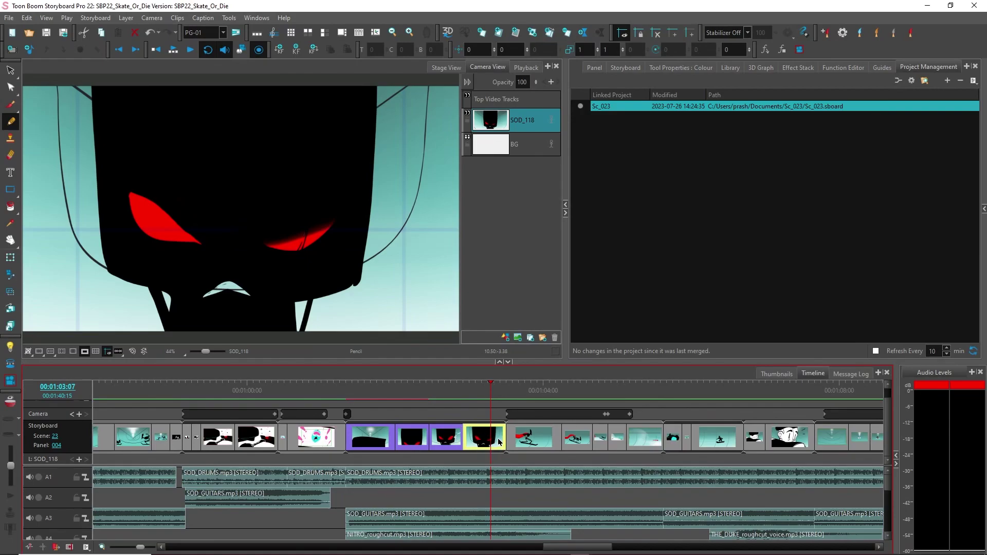
{"action": "left_click", "coordinate": [96, 19]}
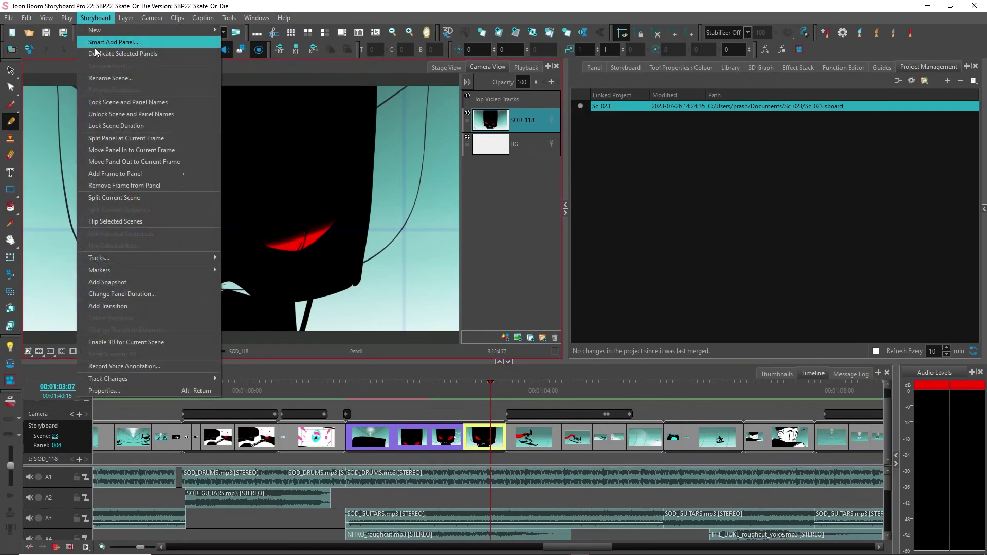
{"action": "mouse_move", "coordinate": [134, 381]}
{"action": "left_click", "coordinate": [264, 402]}
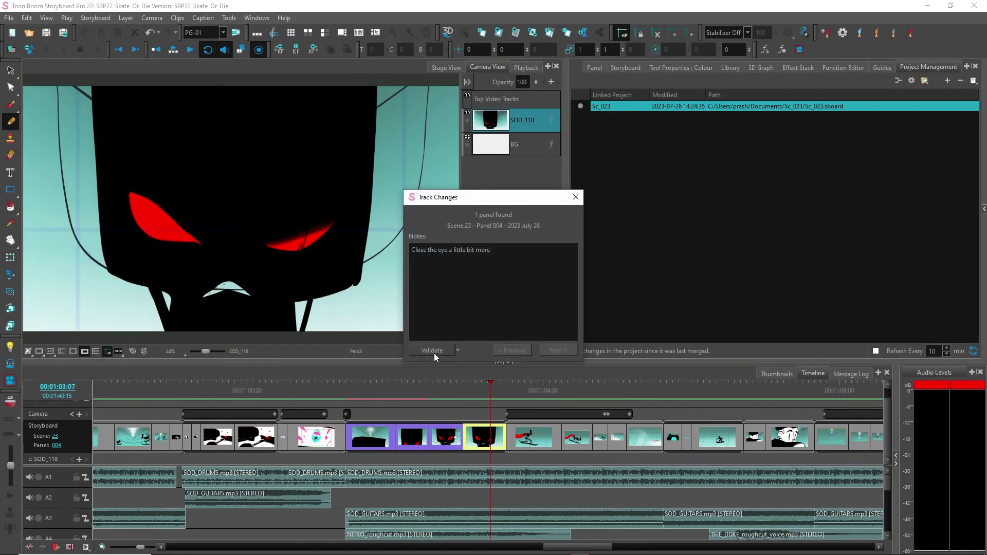
{"action": "left_click", "coordinate": [431, 351]}
{"action": "left_click", "coordinate": [575, 197]}
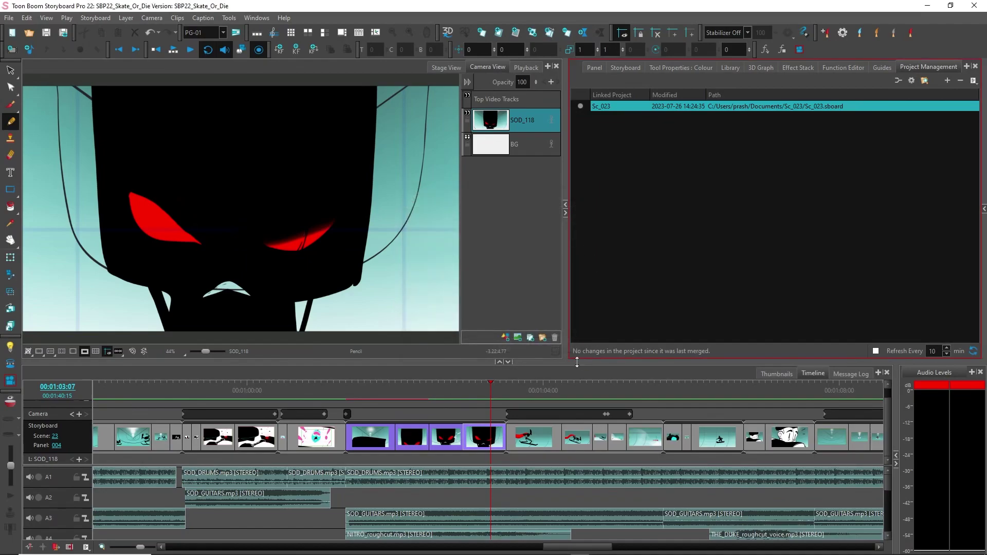
Step: Move the playhead within scene 23 panel 004 and examine the split, extract, merge and insert commands for managing linked projects
{"action": "mouse_move", "coordinate": [493, 388]}
{"action": "left_mouse_down"}
{"action": "mouse_move", "coordinate": [383, 389]}
{"action": "mouse_move", "coordinate": [478, 389]}
{"action": "left_mouse_up"}
{"action": "left_click", "coordinate": [778, 106]}
{"action": "left_click", "coordinate": [973, 81]}
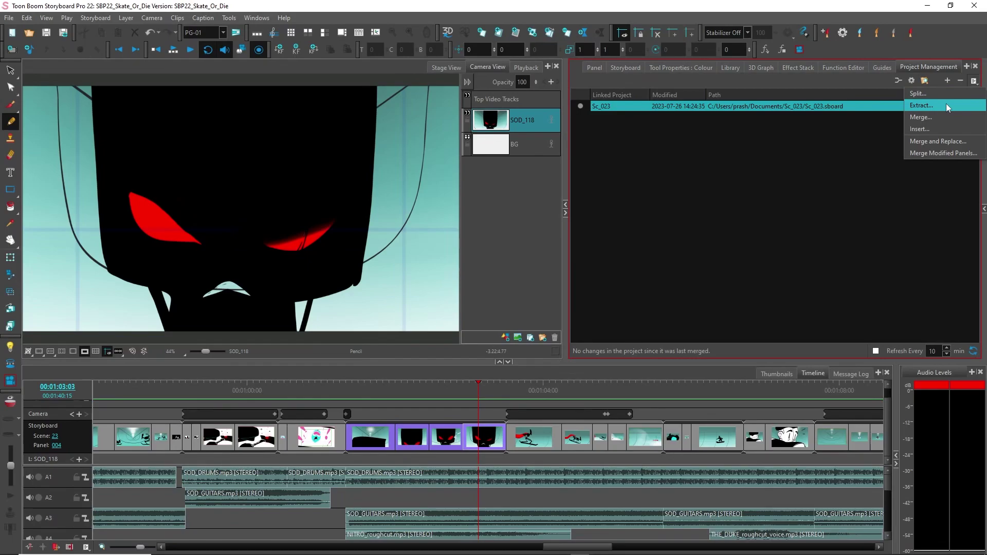
{"action": "left_click", "coordinate": [804, 140]}
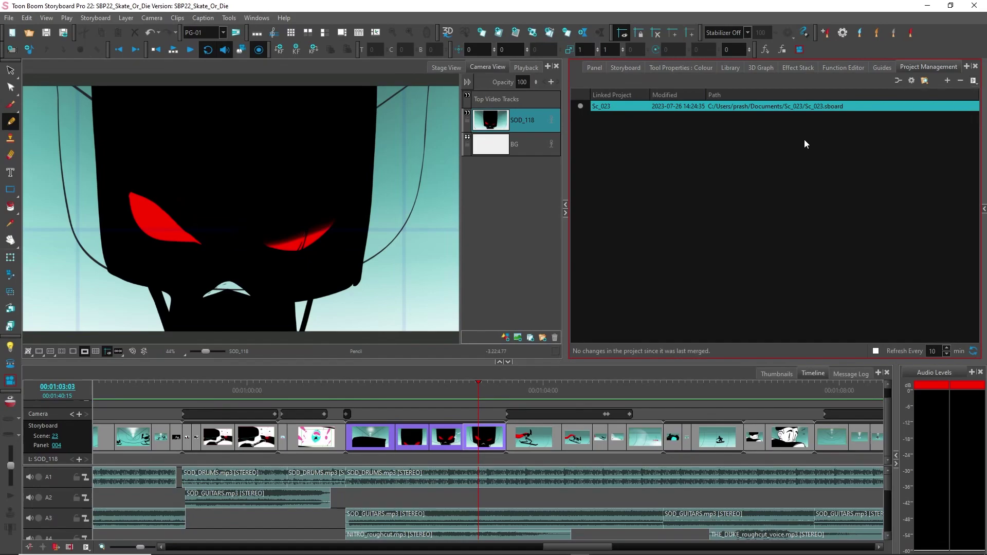
{"action": "left_click", "coordinate": [804, 140]}
{"action": "left_click", "coordinate": [834, 112]}
{"action": "left_click", "coordinate": [95, 18]}
{"action": "mouse_move", "coordinate": [195, 379]}
{"action": "left_click", "coordinate": [594, 362]}
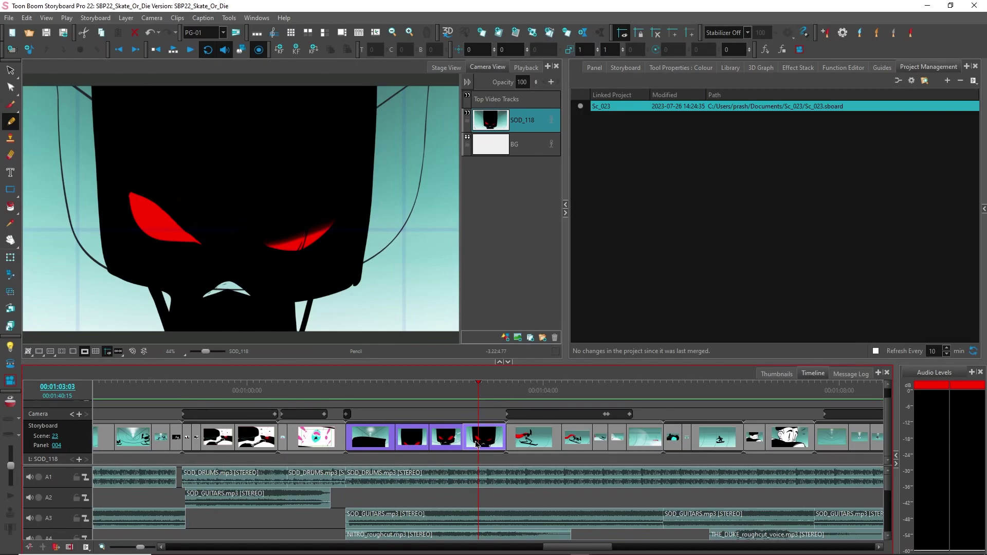
{"action": "left_click", "coordinate": [676, 197]}
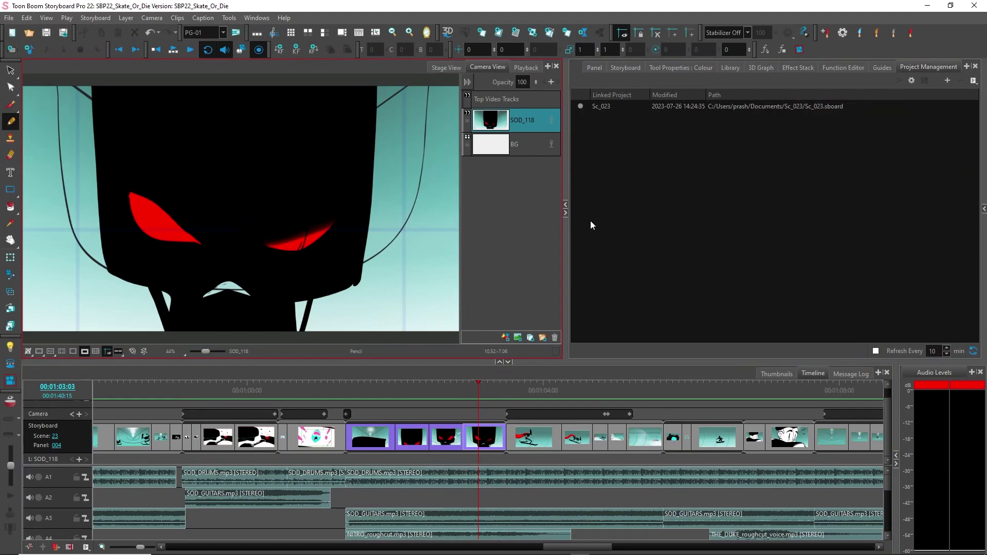
Step: Check whether the linked project Sc_023 has anything left to merge, and dismiss the merge report
{"action": "left_click", "coordinate": [602, 107]}
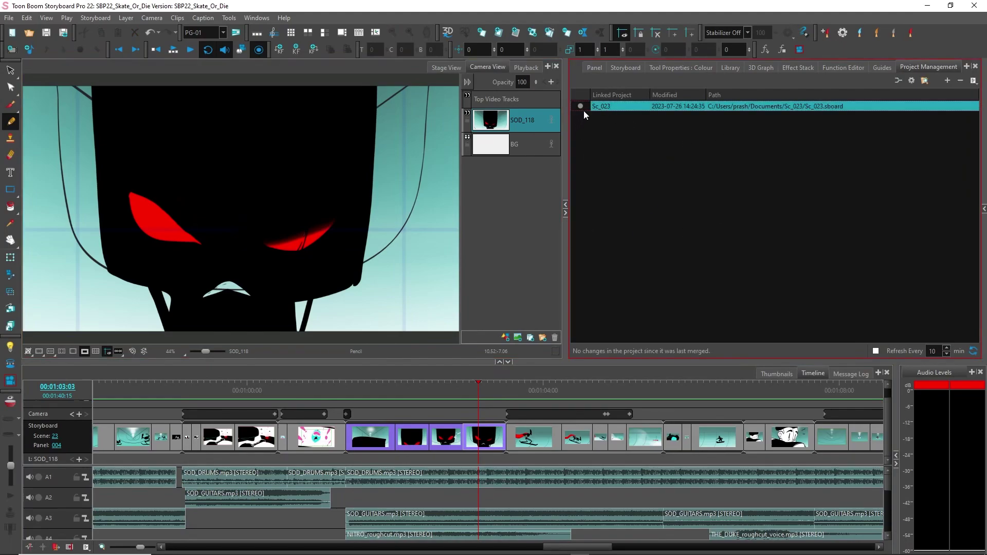
{"action": "mouse_move", "coordinate": [581, 110]}
{"action": "left_click", "coordinate": [899, 81]}
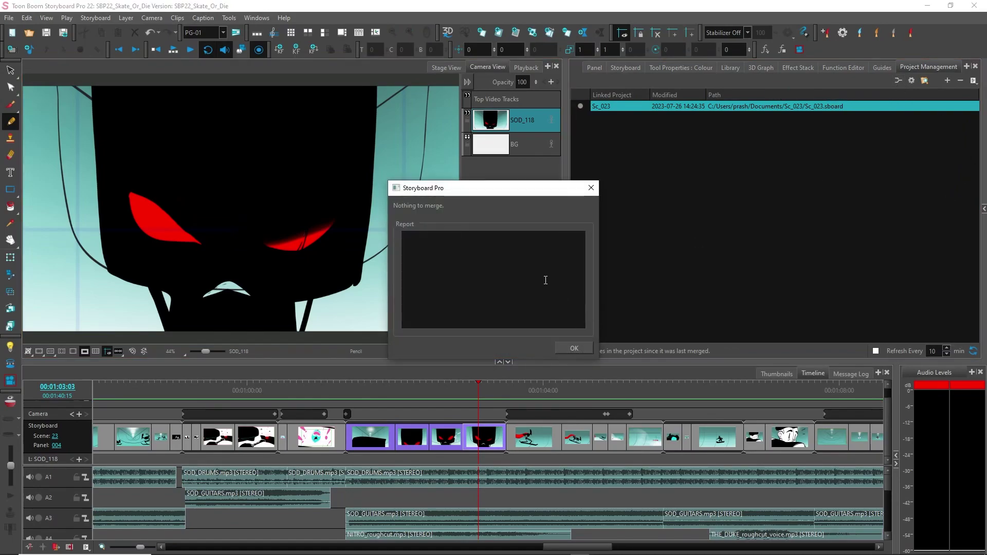
{"action": "left_click", "coordinate": [590, 189]}
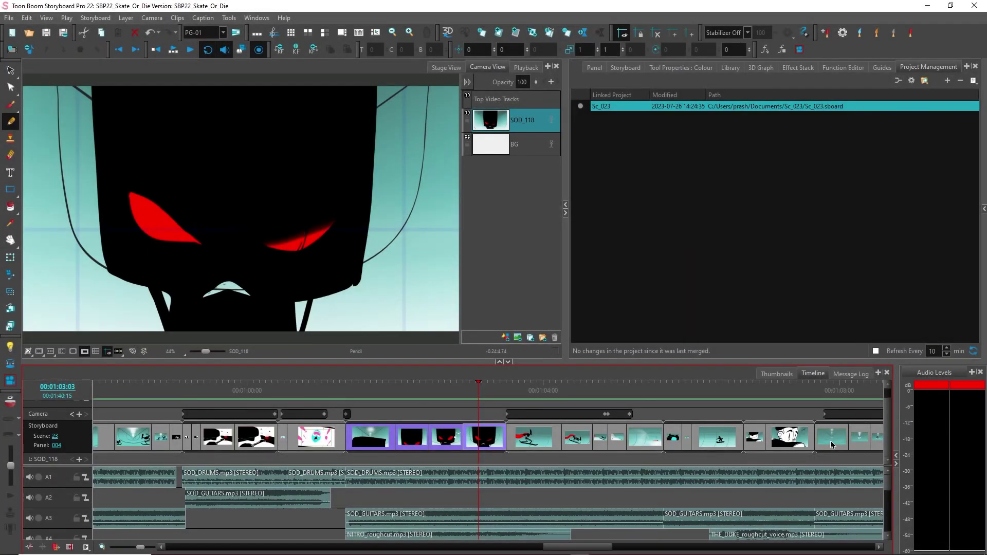
{"action": "left_click", "coordinate": [654, 271]}
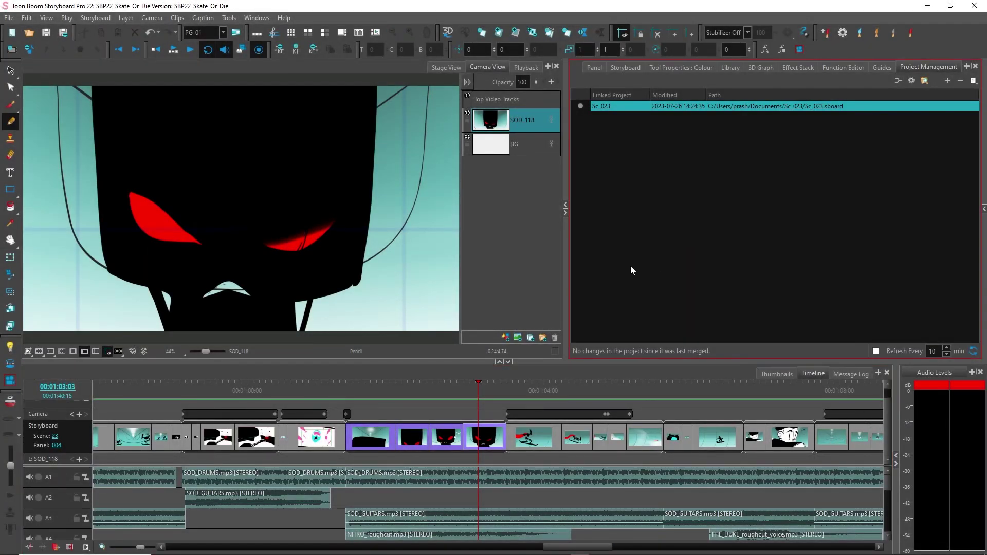
Step: Examine the bitmap export settings and the available image formats, and close them without exporting
{"action": "left_click", "coordinate": [8, 18]}
{"action": "mouse_move", "coordinate": [43, 240]}
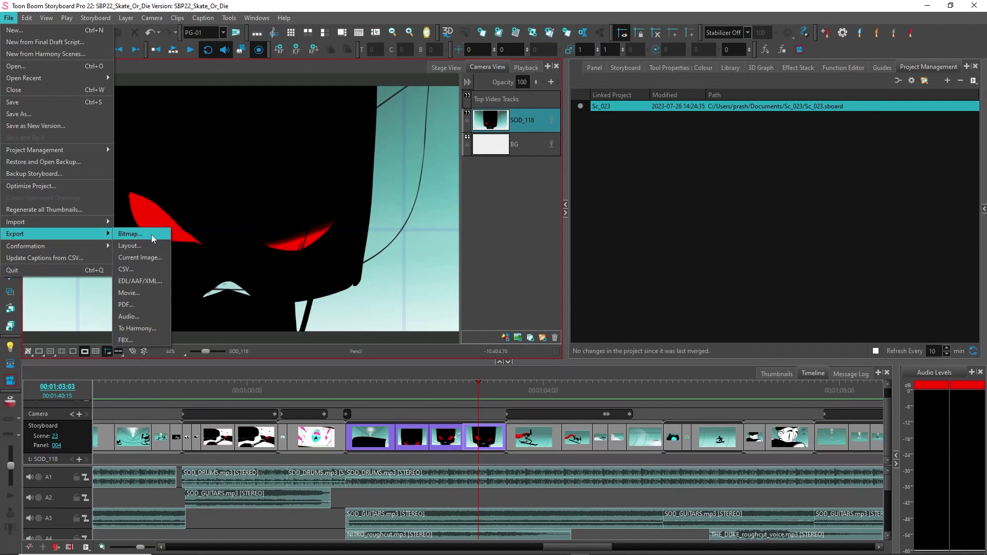
{"action": "left_click", "coordinate": [152, 234]}
{"action": "left_click", "coordinate": [506, 165]}
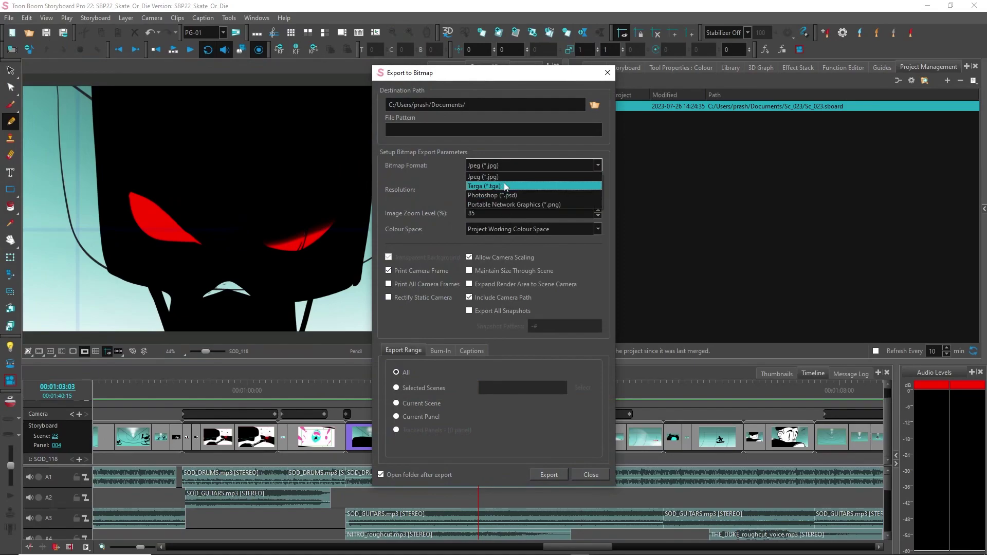
{"action": "left_click", "coordinate": [506, 205]}
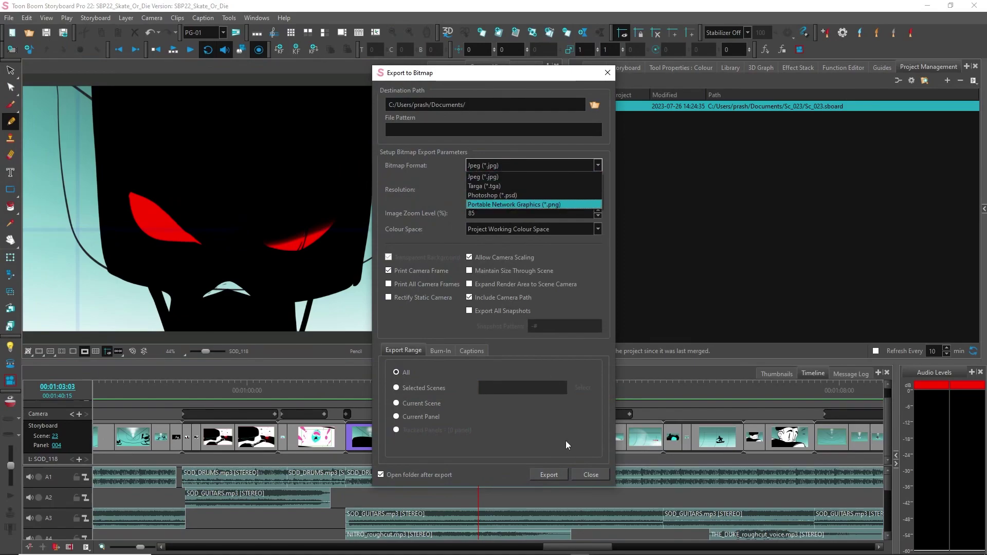
{"action": "left_click", "coordinate": [579, 477]}
Step: Look at the layout export settings and close them without exporting
{"action": "left_click", "coordinate": [9, 18]}
{"action": "mouse_move", "coordinate": [98, 234]}
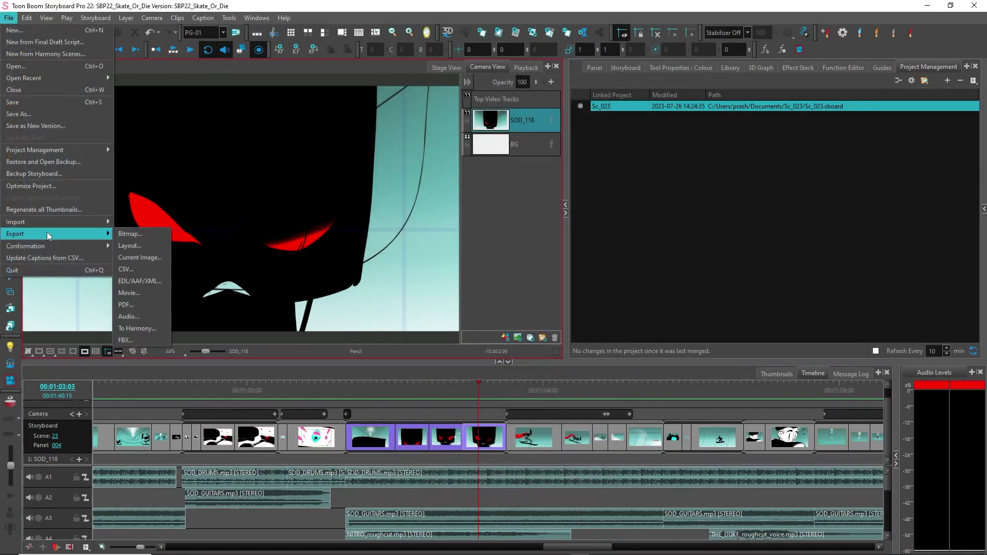
{"action": "left_click", "coordinate": [151, 246]}
{"action": "left_click", "coordinate": [602, 449]}
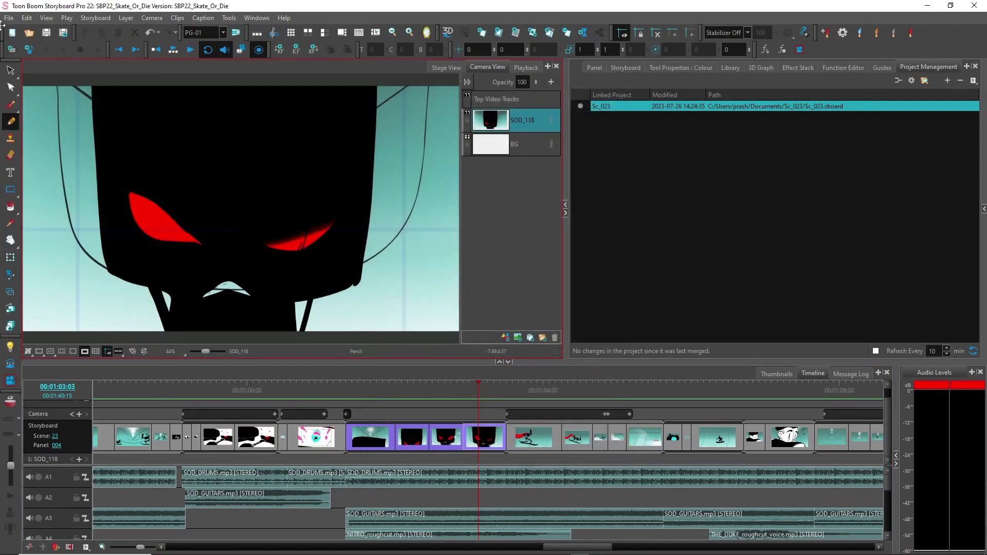
Step: Examine the file types offered for exporting the current image, and cancel the export
{"action": "left_click", "coordinate": [9, 18]}
{"action": "mouse_move", "coordinate": [82, 234]}
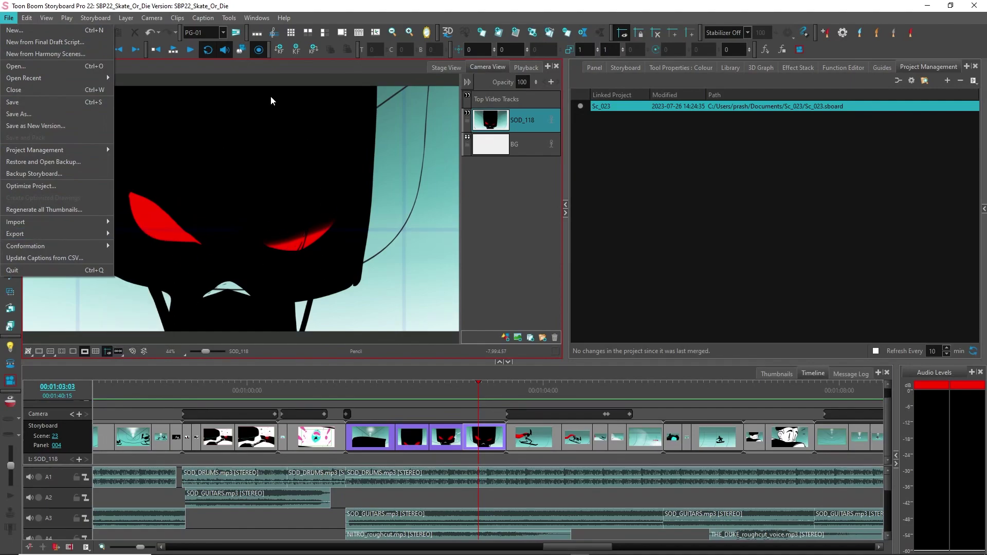
{"action": "left_click", "coordinate": [149, 258]}
{"action": "left_click", "coordinate": [205, 249]}
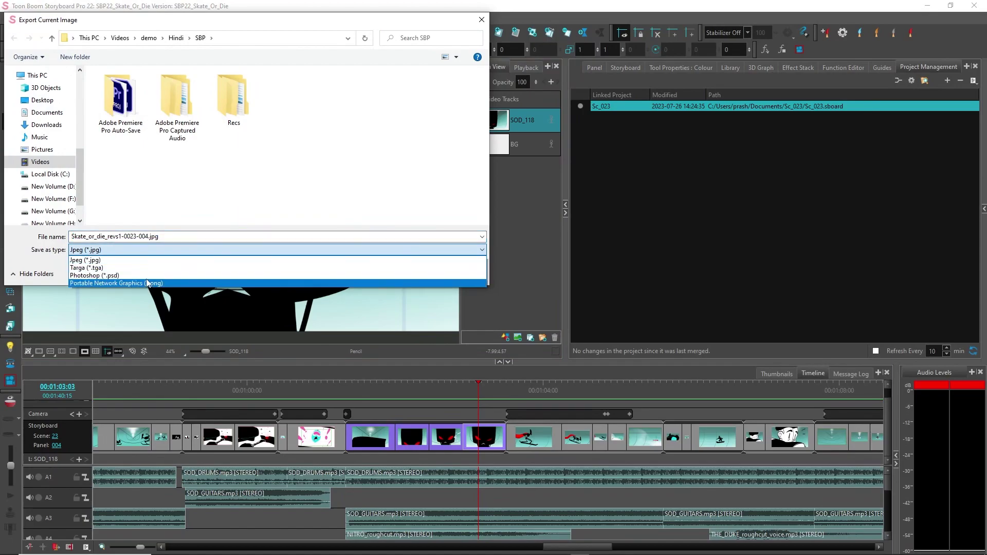
{"action": "left_click", "coordinate": [64, 261]}
{"action": "left_click", "coordinate": [455, 277]}
Step: Review the CSV export options for encoding, included fields and export range, and close them without exporting
{"action": "left_click", "coordinate": [6, 20]}
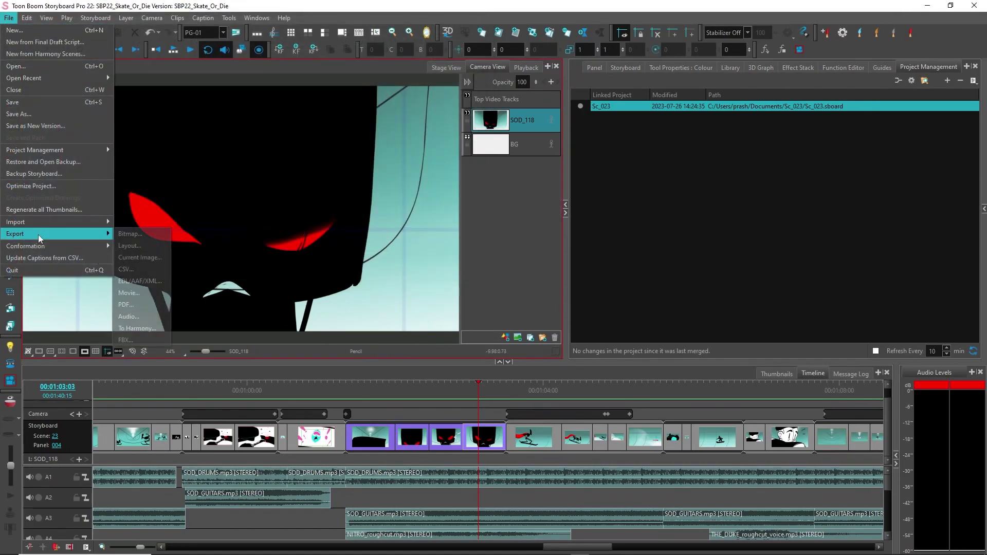
{"action": "left_click", "coordinate": [132, 271]}
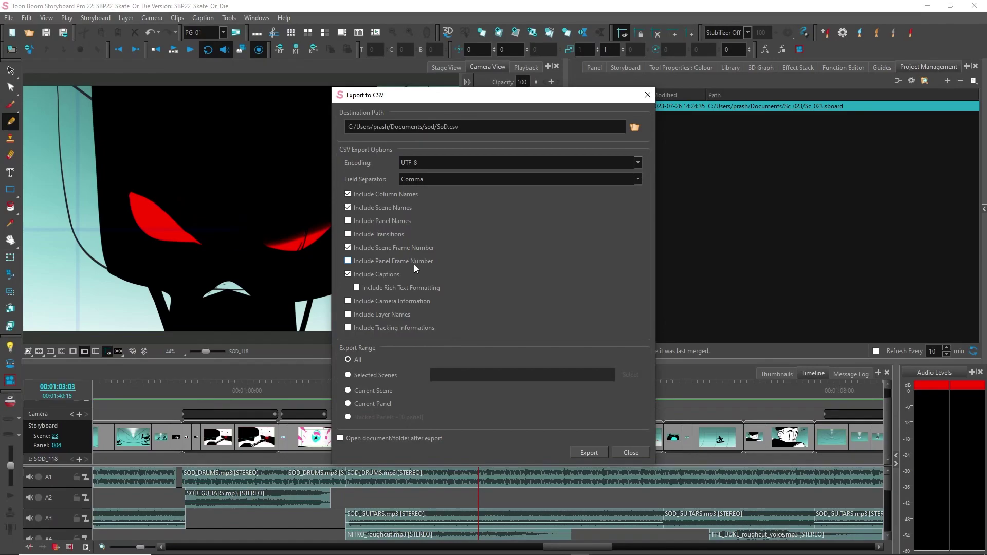
{"action": "left_click", "coordinate": [631, 453]}
Step: Review the EDL/AAF/XML export type, movie format and range options, and close them without exporting
{"action": "left_click", "coordinate": [9, 18]}
{"action": "mouse_move", "coordinate": [54, 236]}
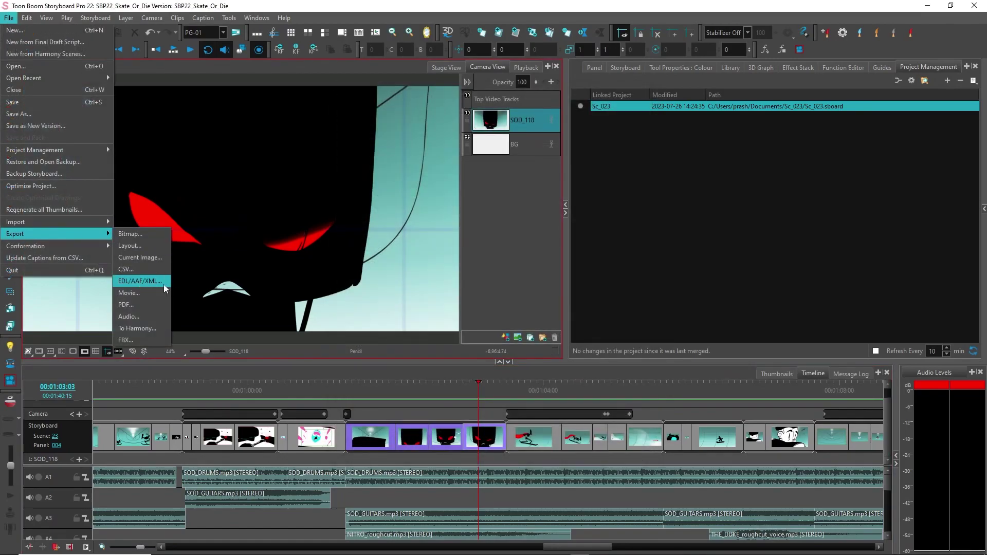
{"action": "left_click", "coordinate": [164, 288]}
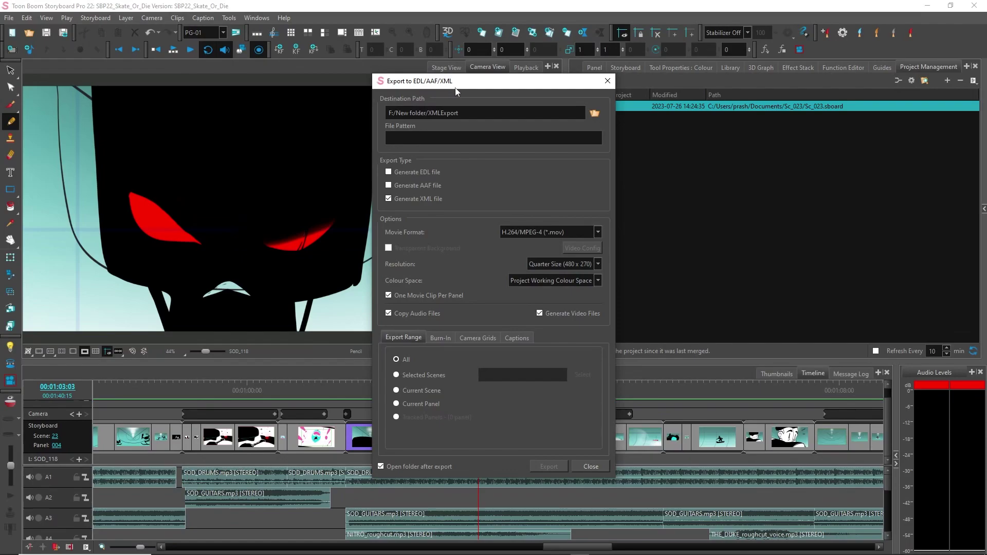
{"action": "left_click", "coordinate": [591, 467]}
Step: Examine the movie export settings and the available movie formats, and close them without exporting
{"action": "left_click", "coordinate": [8, 17]}
{"action": "mouse_move", "coordinate": [107, 238]}
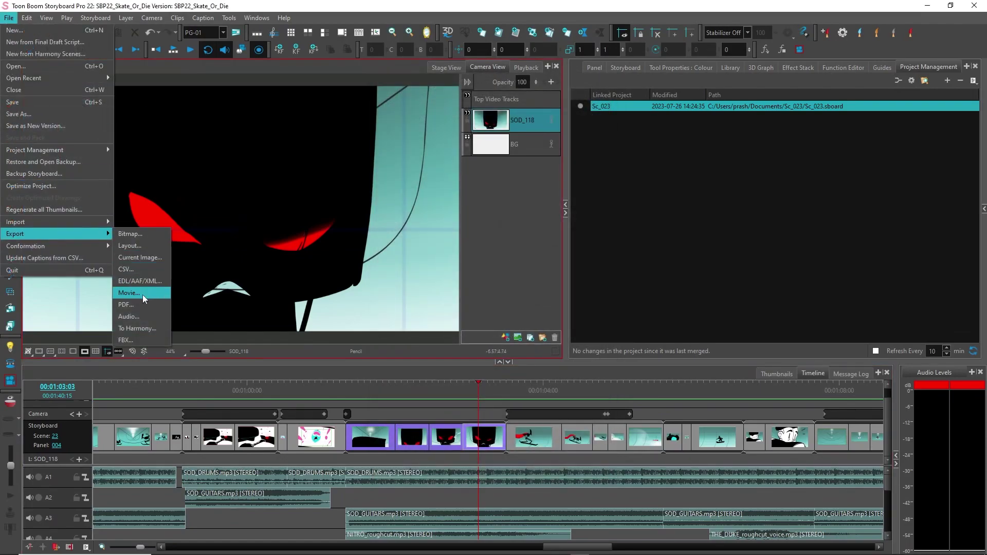
{"action": "left_click", "coordinate": [128, 293]}
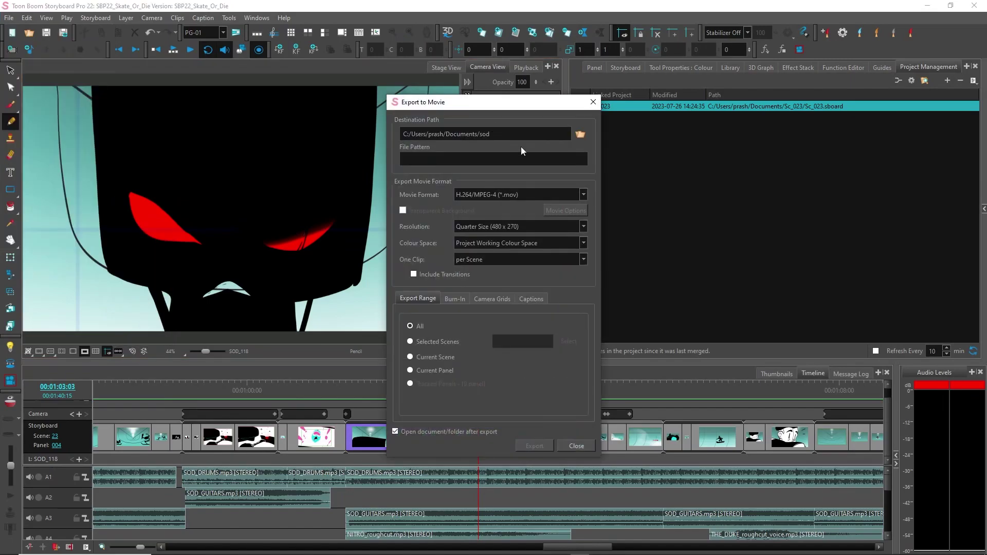
{"action": "left_click", "coordinate": [502, 195]}
{"action": "left_click", "coordinate": [512, 324]}
{"action": "left_click", "coordinate": [574, 449]}
Step: Browse the PDF export page layouts, including 3 Panels Horizontal and 3 Panels Vertical, and close the settings without exporting
{"action": "left_click", "coordinate": [9, 18]}
{"action": "mouse_move", "coordinate": [62, 234]}
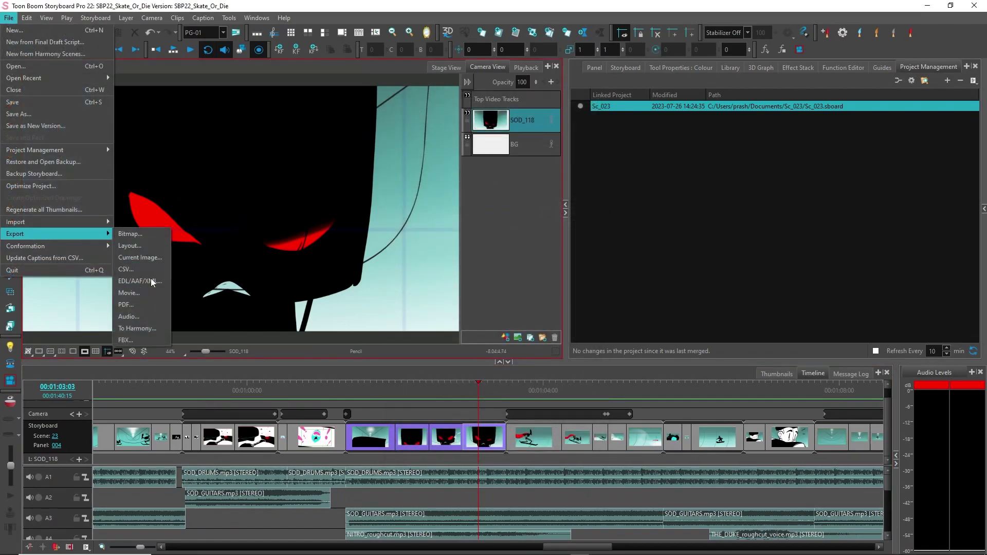
{"action": "left_click", "coordinate": [144, 307]}
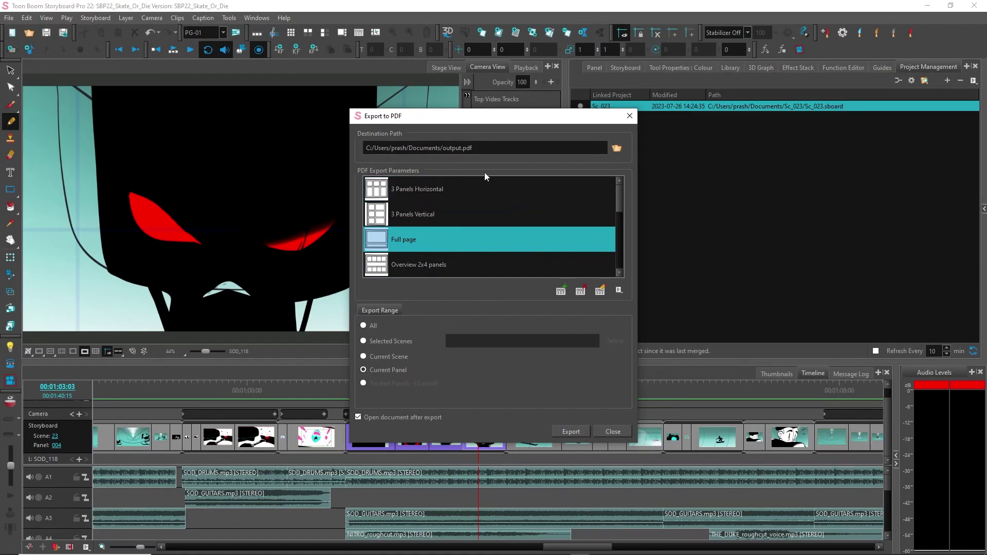
{"action": "left_click", "coordinate": [382, 195]}
{"action": "key", "text": "Down"}
{"action": "key", "text": "Down"}
{"action": "key", "text": "Down"}
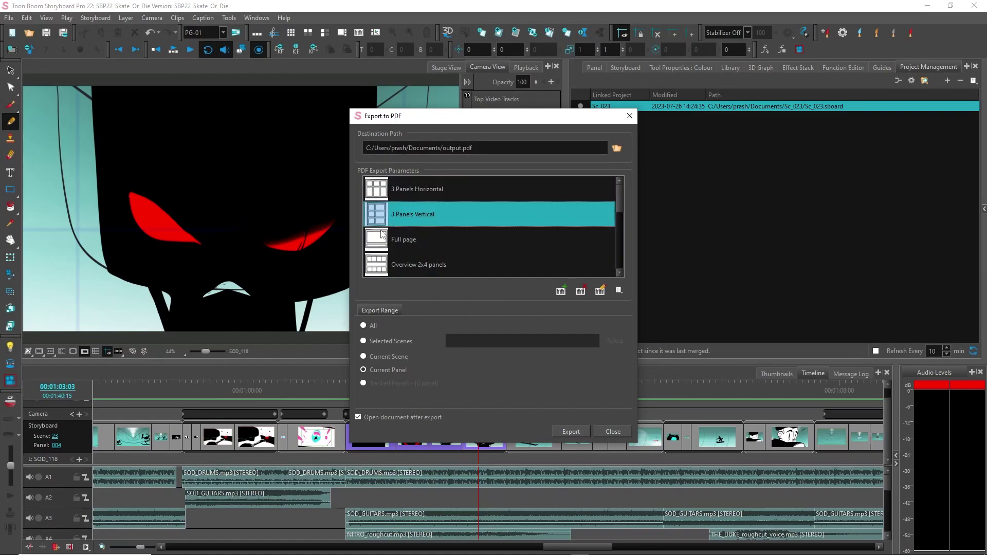
{"action": "scroll", "coordinate": [621, 226], "scroll_direction": "down", "scroll_amount": 3}
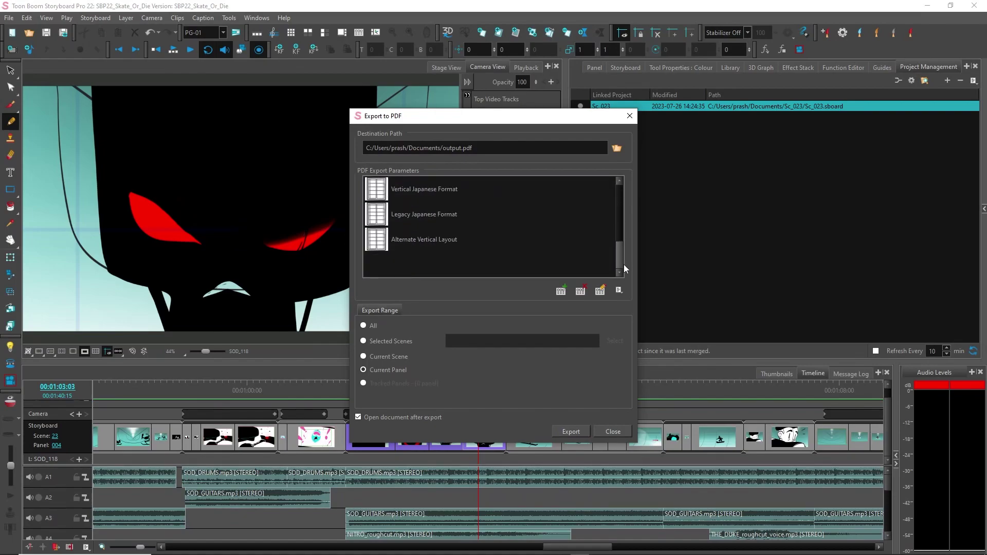
{"action": "scroll", "coordinate": [622, 216], "scroll_direction": "up", "scroll_amount": 3}
{"action": "left_click", "coordinate": [482, 184]}
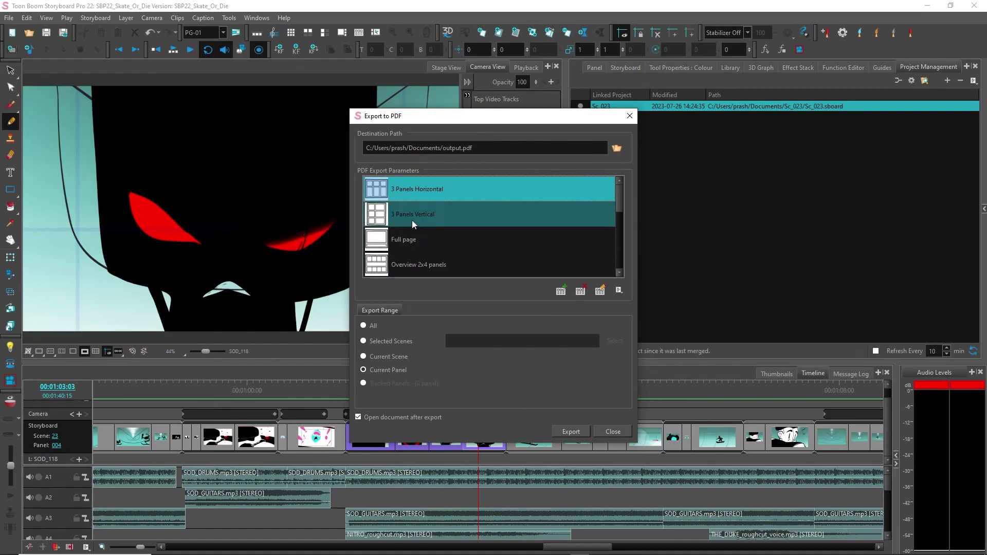
{"action": "left_click", "coordinate": [612, 431]}
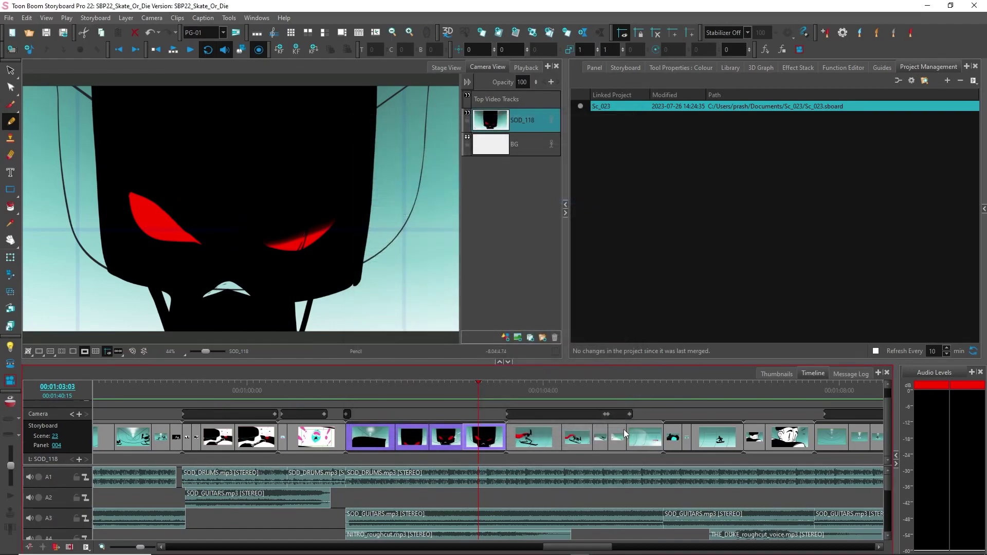
Step: Review the Harmony export format, version and original scene options, and close them without exporting
{"action": "left_click", "coordinate": [9, 19]}
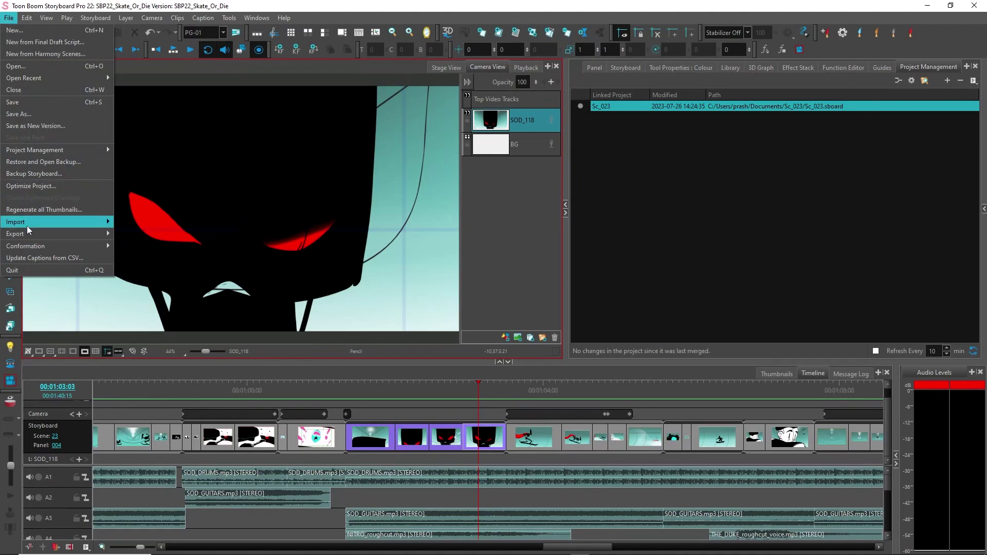
{"action": "mouse_move", "coordinate": [31, 234]}
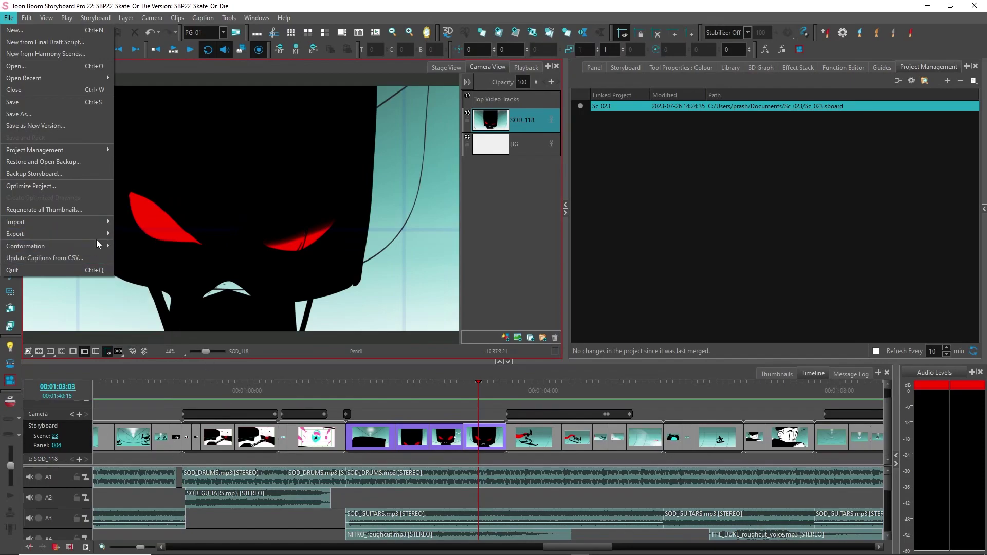
{"action": "mouse_move", "coordinate": [98, 234]}
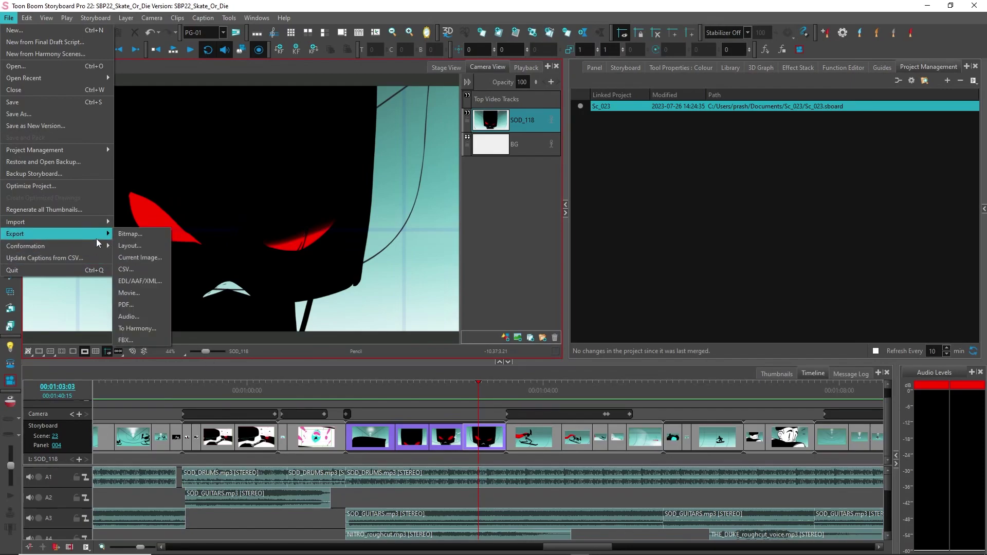
{"action": "left_click", "coordinate": [126, 329]}
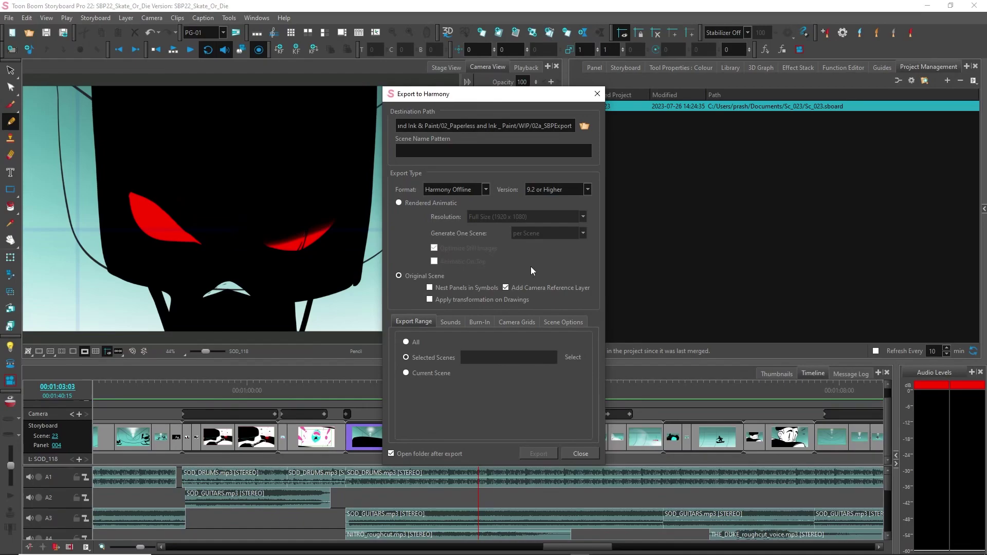
{"action": "left_click", "coordinate": [583, 454]}
Step: Examine the FBX export options for camera frame, clip division and range, and cancel the export
{"action": "left_click", "coordinate": [14, 19]}
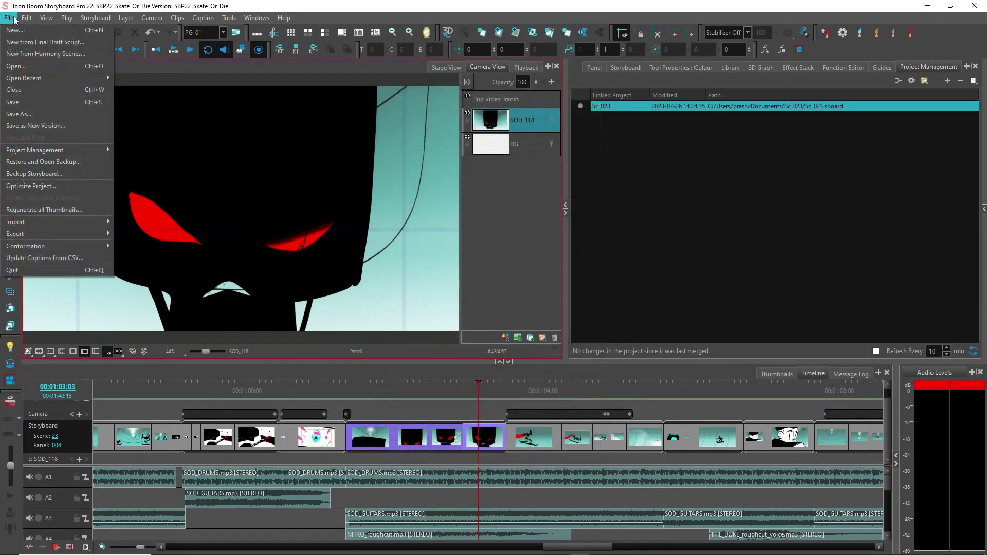
{"action": "mouse_move", "coordinate": [92, 234]}
{"action": "left_click", "coordinate": [126, 340]}
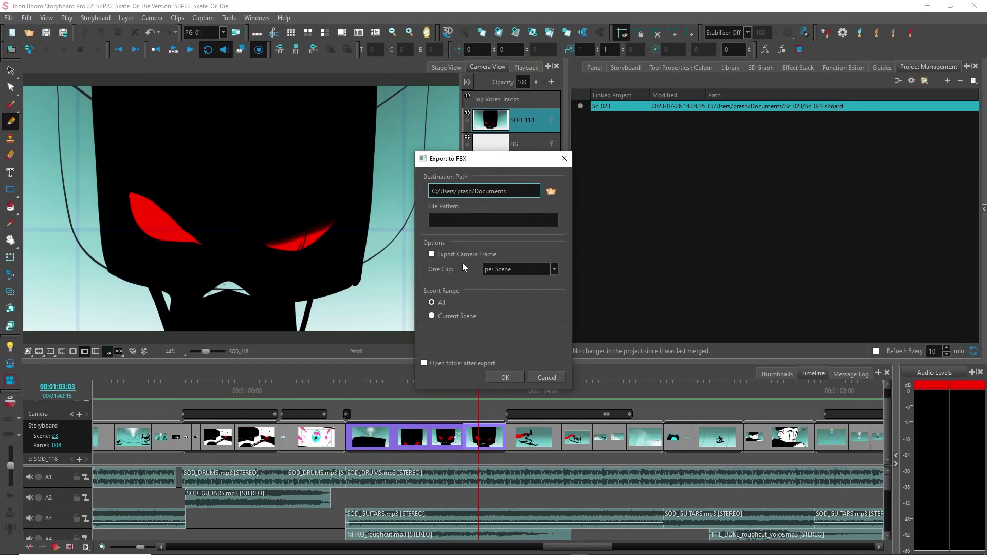
{"action": "type", "text": "P"}
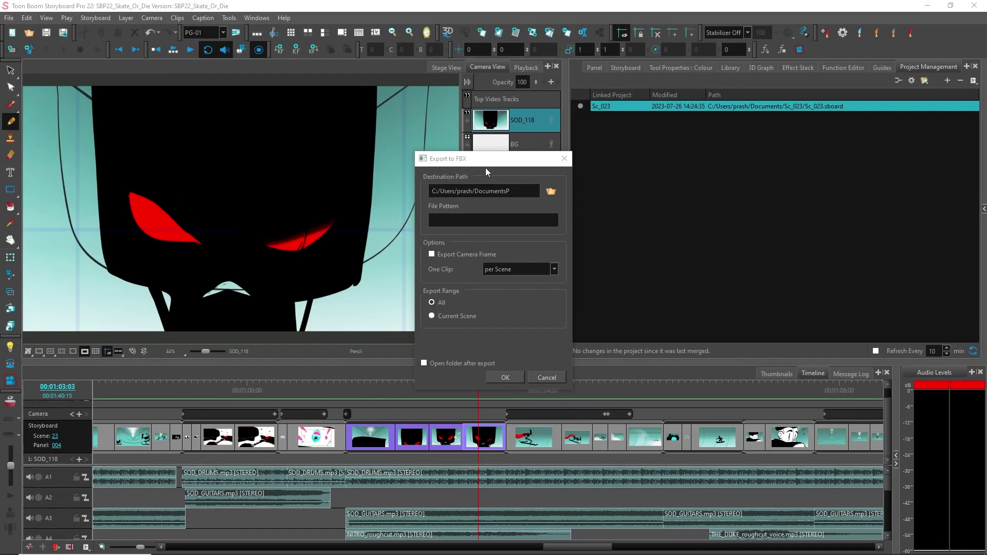
{"action": "left_click", "coordinate": [546, 377]}
{"action": "left_click", "coordinate": [8, 18]}
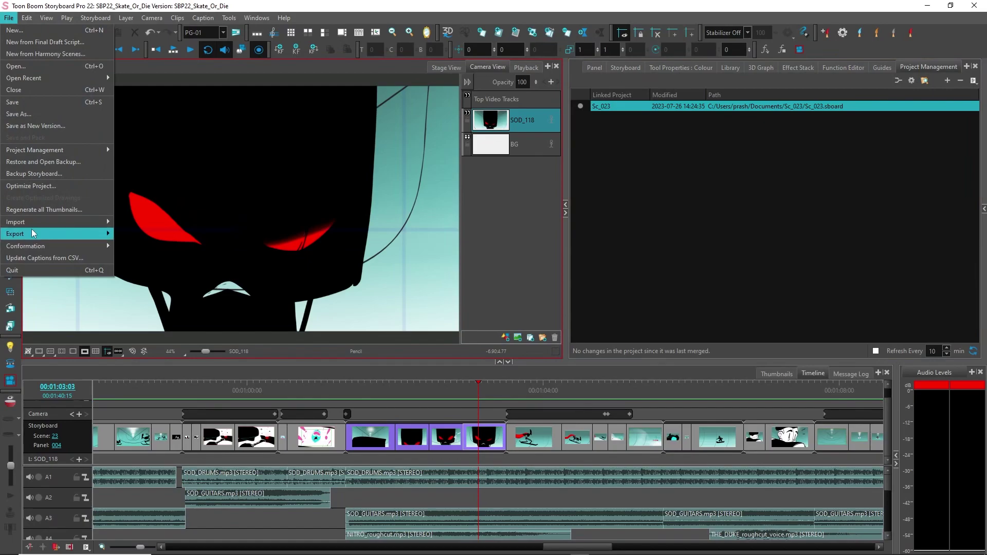
{"action": "mouse_move", "coordinate": [77, 234]}
{"action": "left_click", "coordinate": [722, 297]}
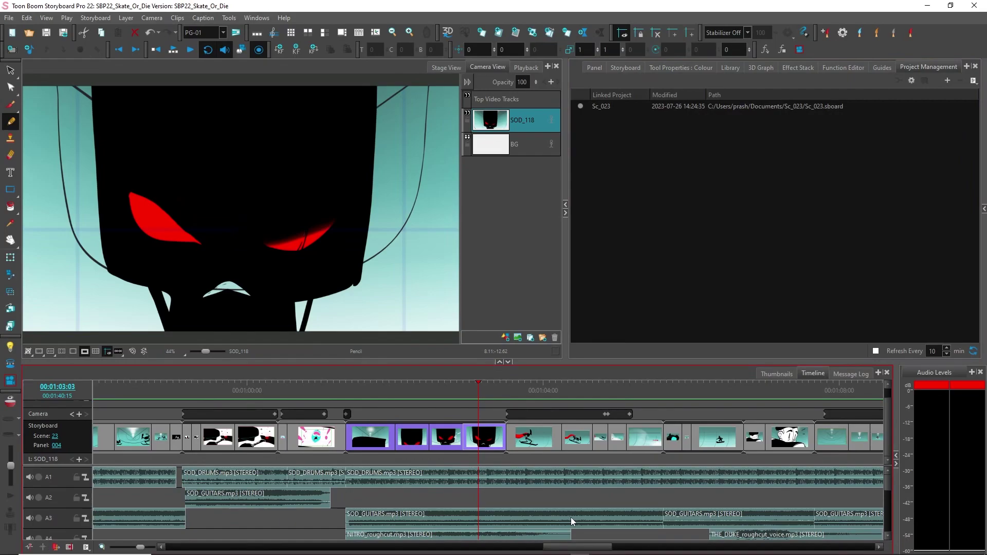
Step: Switch to Chrome and open the Toon Boom home page
{"action": "left_click", "coordinate": [276, 547]}
{"action": "left_click", "coordinate": [624, 58]}
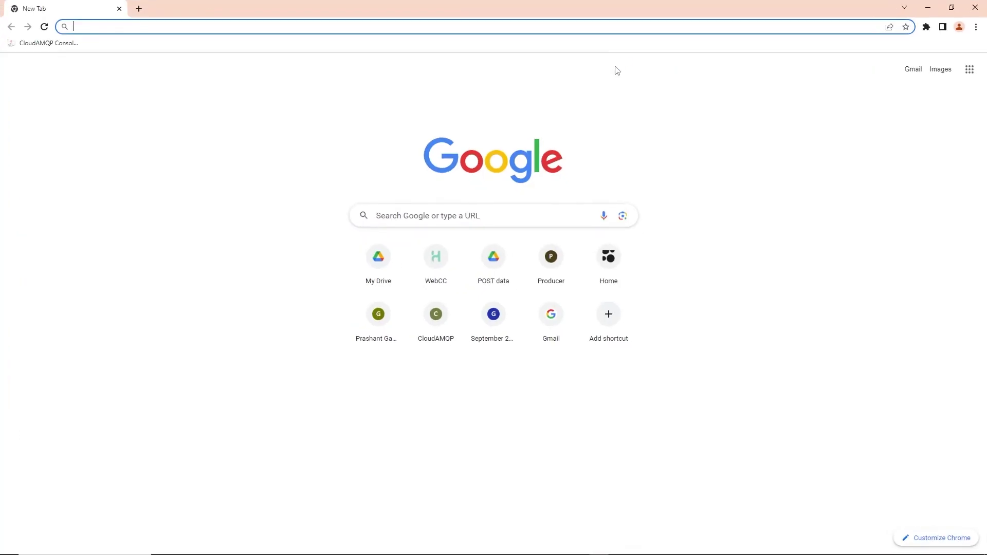
{"action": "left_click", "coordinate": [614, 261]}
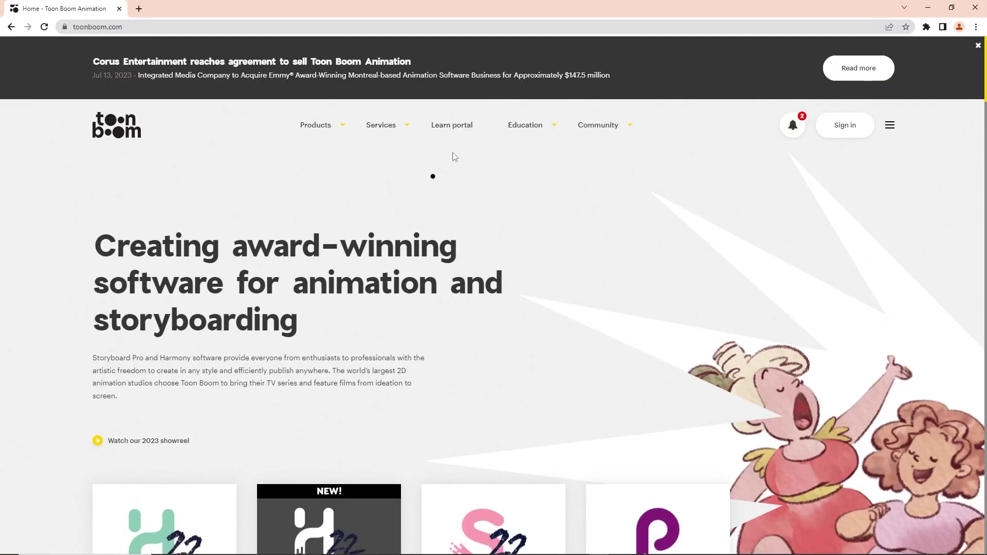
Step: Open the Learn portal and Community pages of the Toon Boom site in separate new tabs
{"action": "right_click", "coordinate": [452, 127]}
{"action": "left_click", "coordinate": [488, 137]}
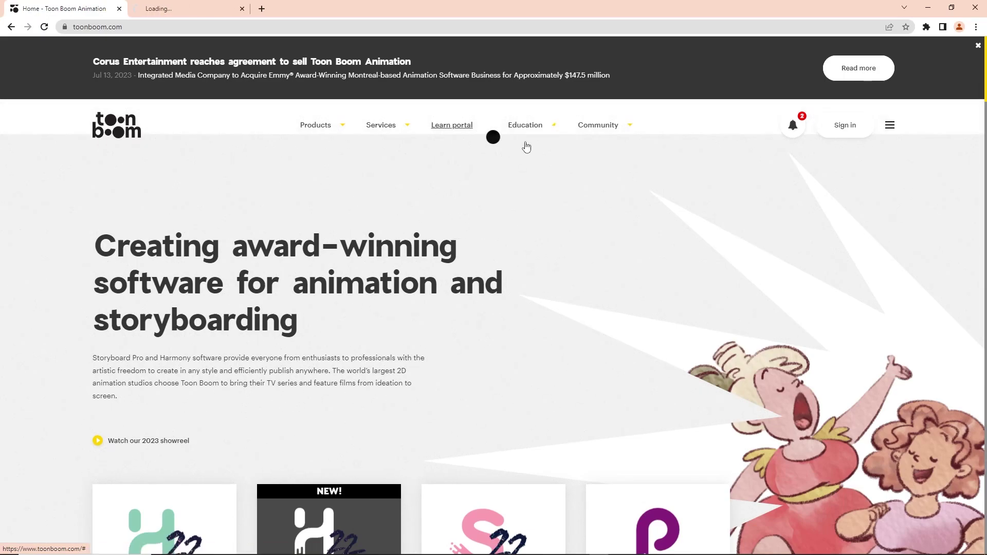
{"action": "right_click", "coordinate": [609, 125]}
{"action": "left_click", "coordinate": [637, 132]}
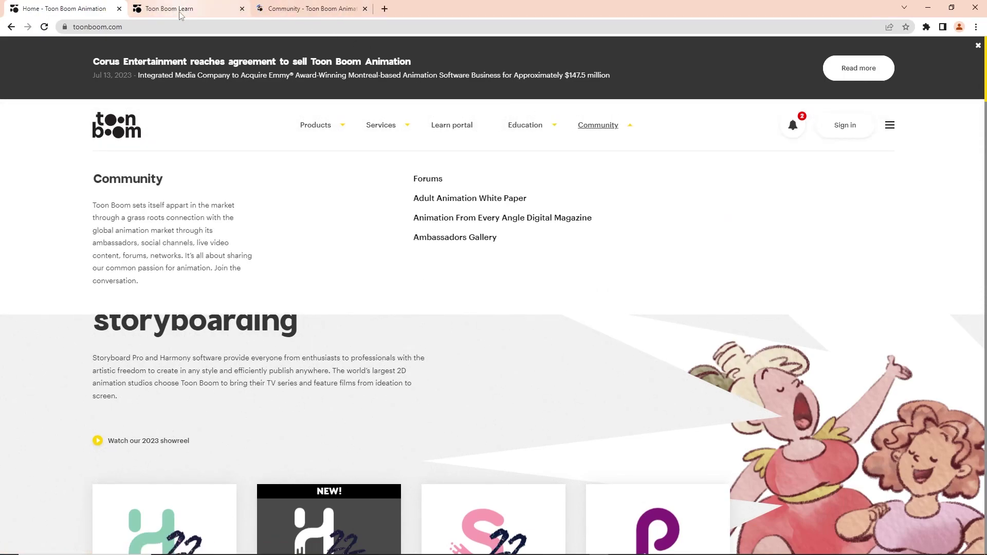
Step: Go to the Learn portal's Courses page and expand the course filters for products, tags and difficulty level
{"action": "left_click", "coordinate": [181, 10]}
{"action": "left_click", "coordinate": [392, 63]}
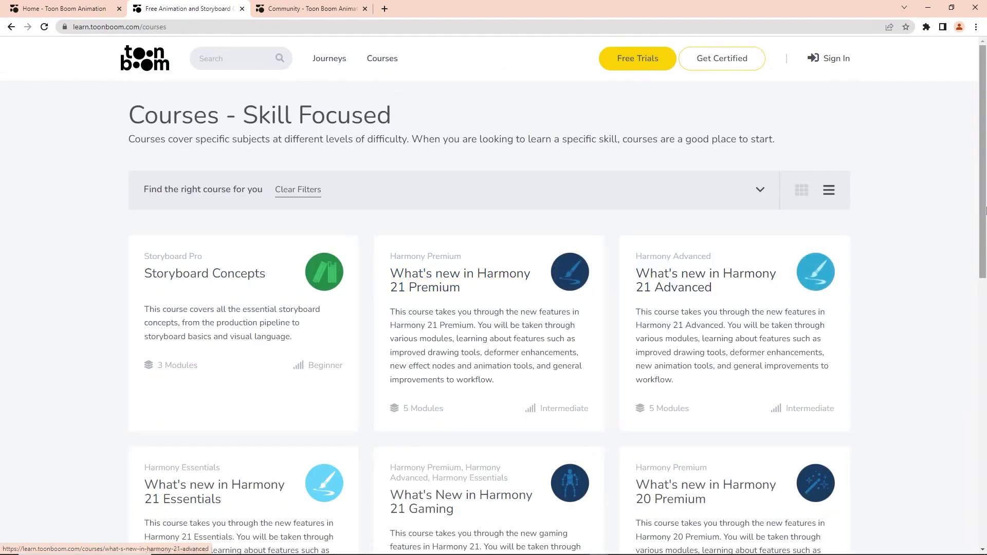
{"action": "left_click", "coordinate": [762, 190]}
{"action": "left_click_drag", "start_coordinate": [981, 123], "coordinate": [984, 282]}
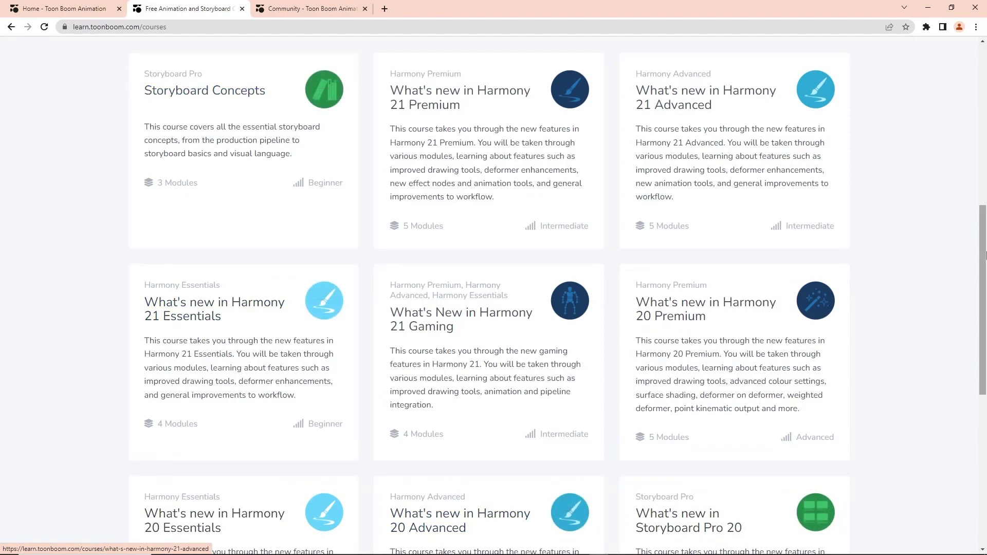
{"action": "scroll", "coordinate": [360, 453], "scroll_direction": "up", "scroll_amount": 8}
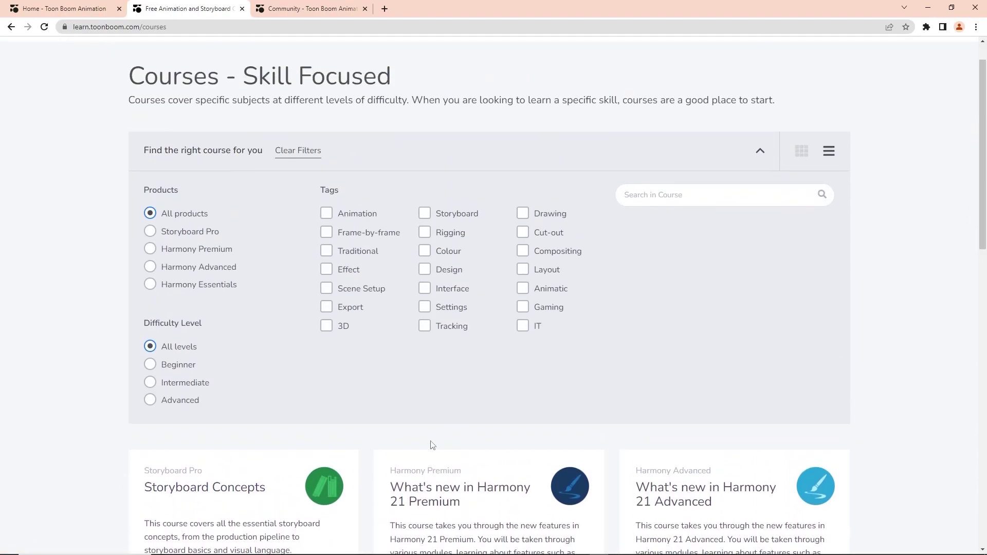
Step: View the social channel, forum and Discord links on the Toon Boom Community page
{"action": "left_click", "coordinate": [291, 10]}
{"action": "left_click_drag", "start_coordinate": [982, 73], "coordinate": [983, 334]}
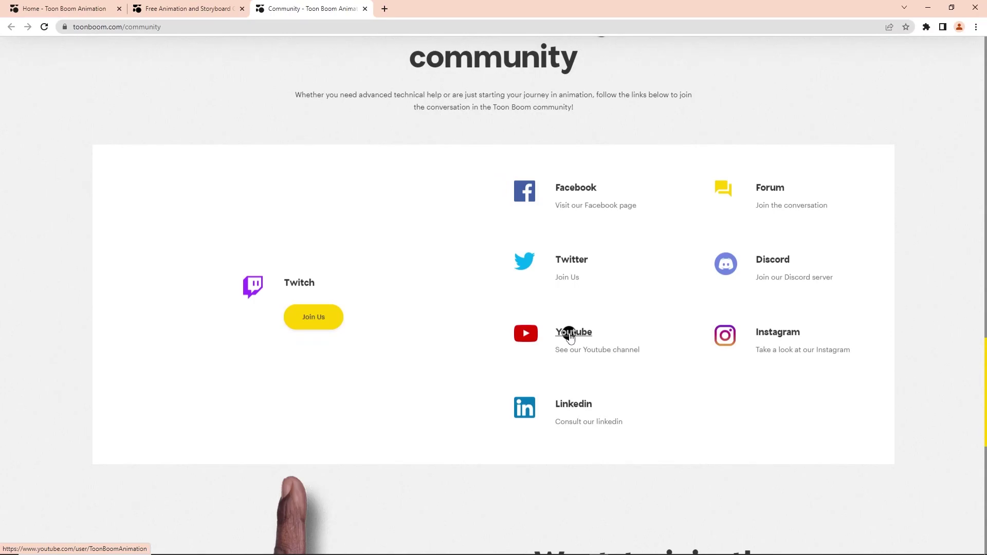
Step: Open docs.toonboom.com in a new tab and go to the Storyboard Pro 22 online help
{"action": "key", "text": "ctrl+t"}
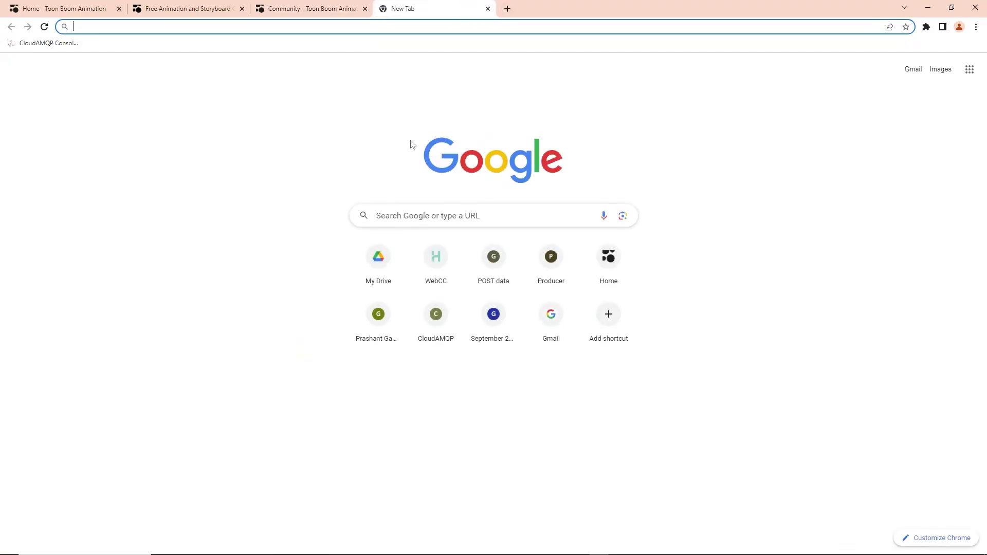
{"action": "type", "text": "doc"}
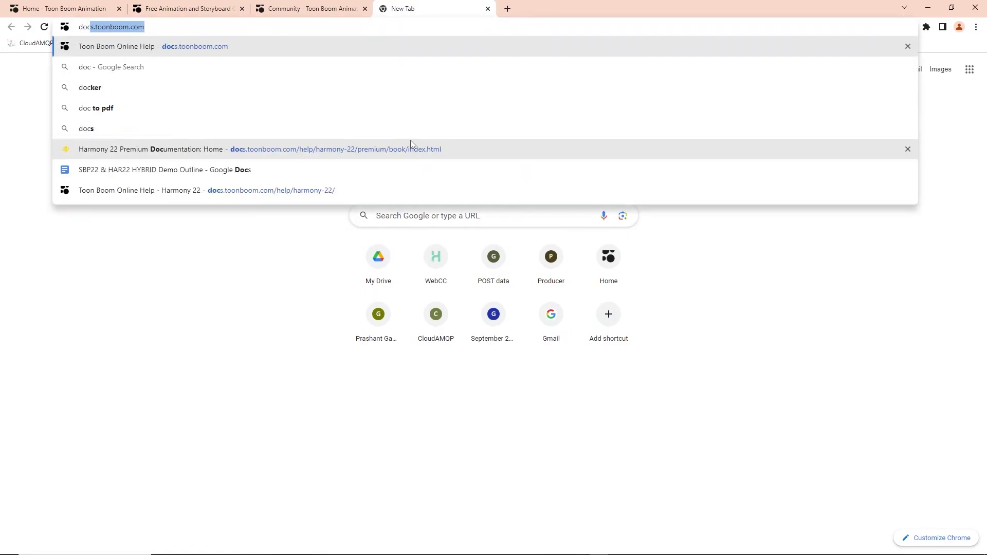
{"action": "key", "text": "Return"}
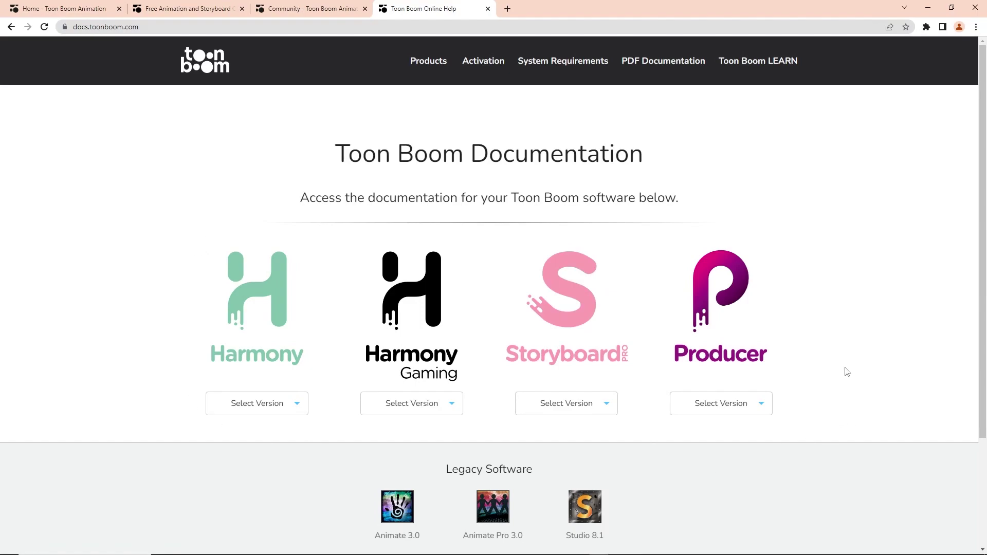
{"action": "left_click", "coordinate": [606, 407]}
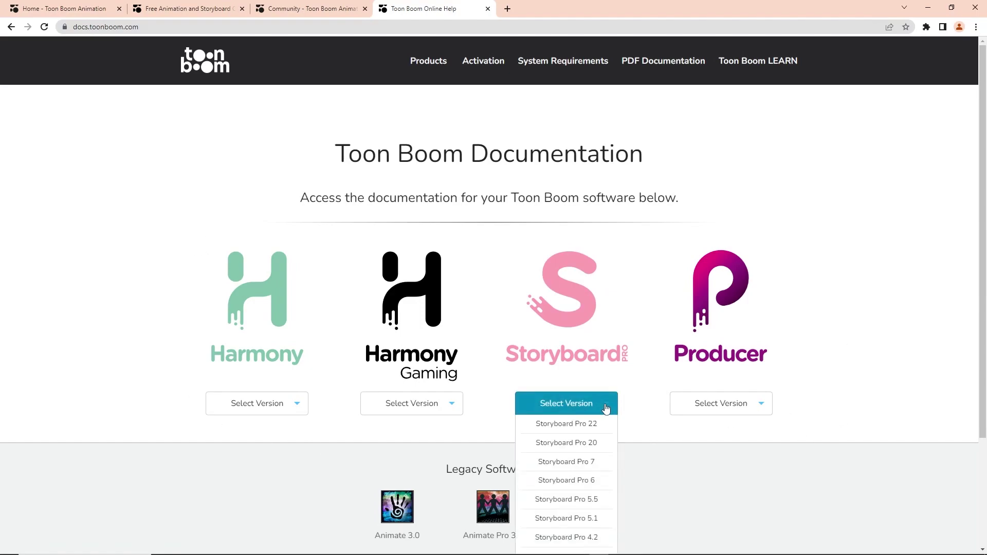
{"action": "scroll", "coordinate": [607, 429], "scroll_direction": "down", "scroll_amount": 1}
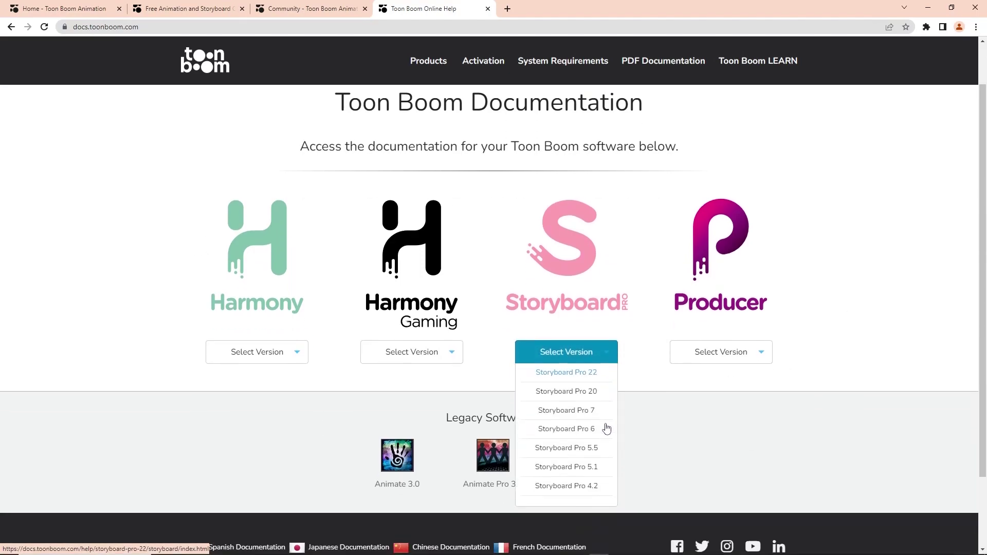
{"action": "left_click", "coordinate": [590, 376]}
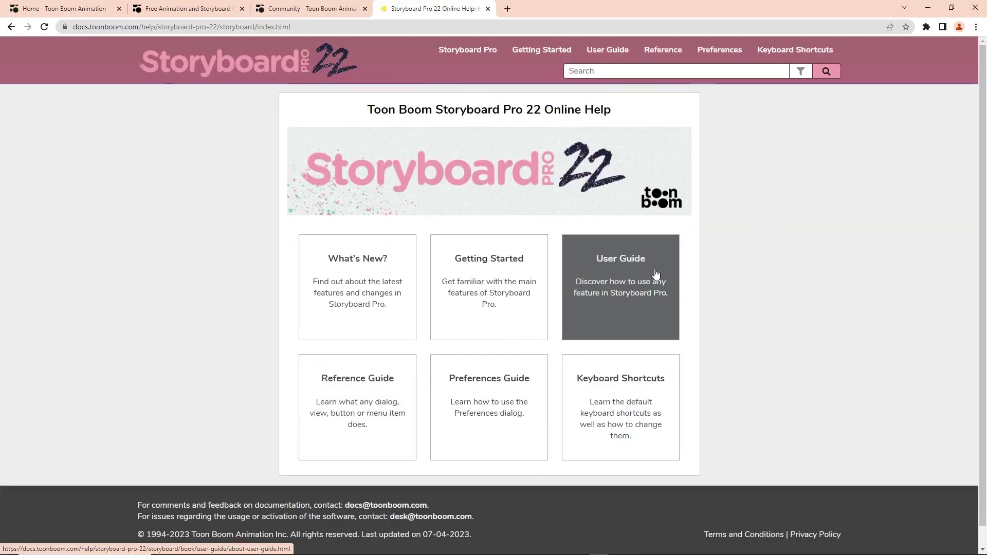